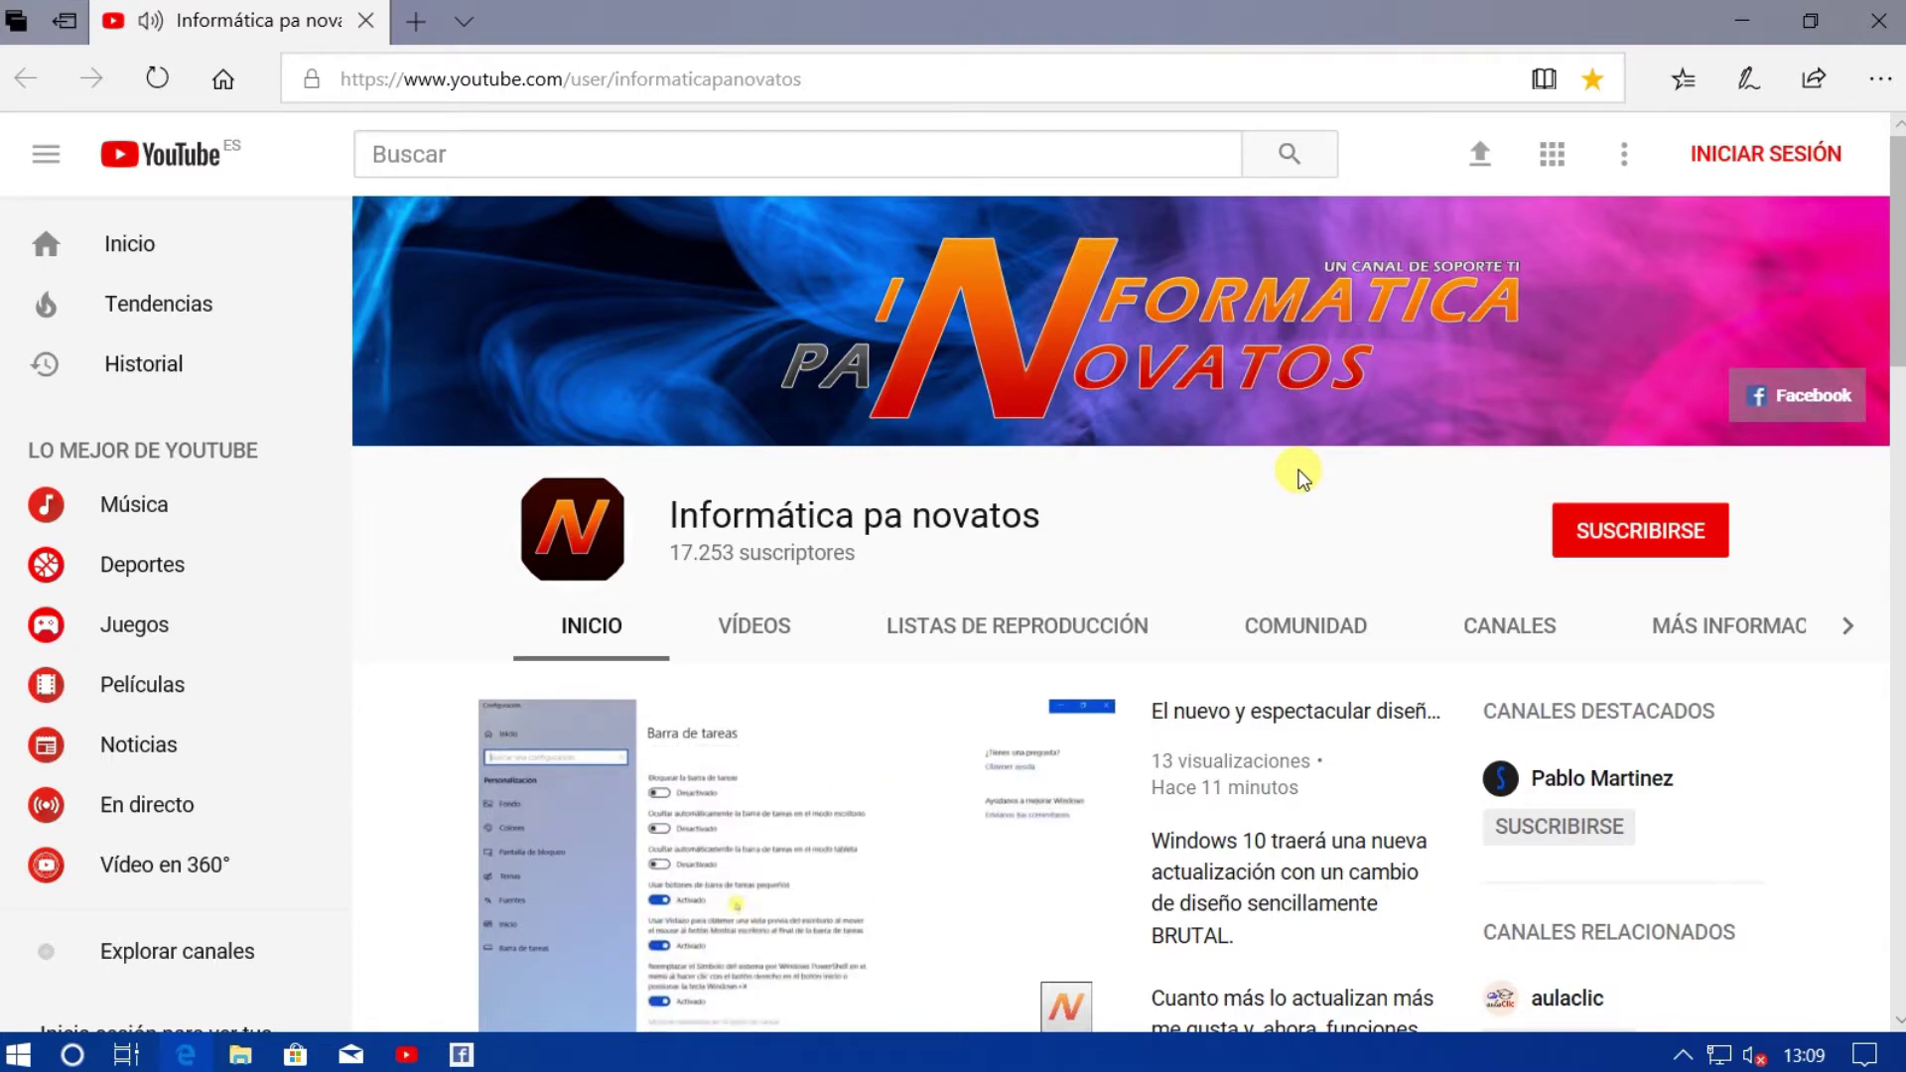
Close the browser, check the contents of the Documentos folder in File Explorer, and close that window.
click(1866, 27)
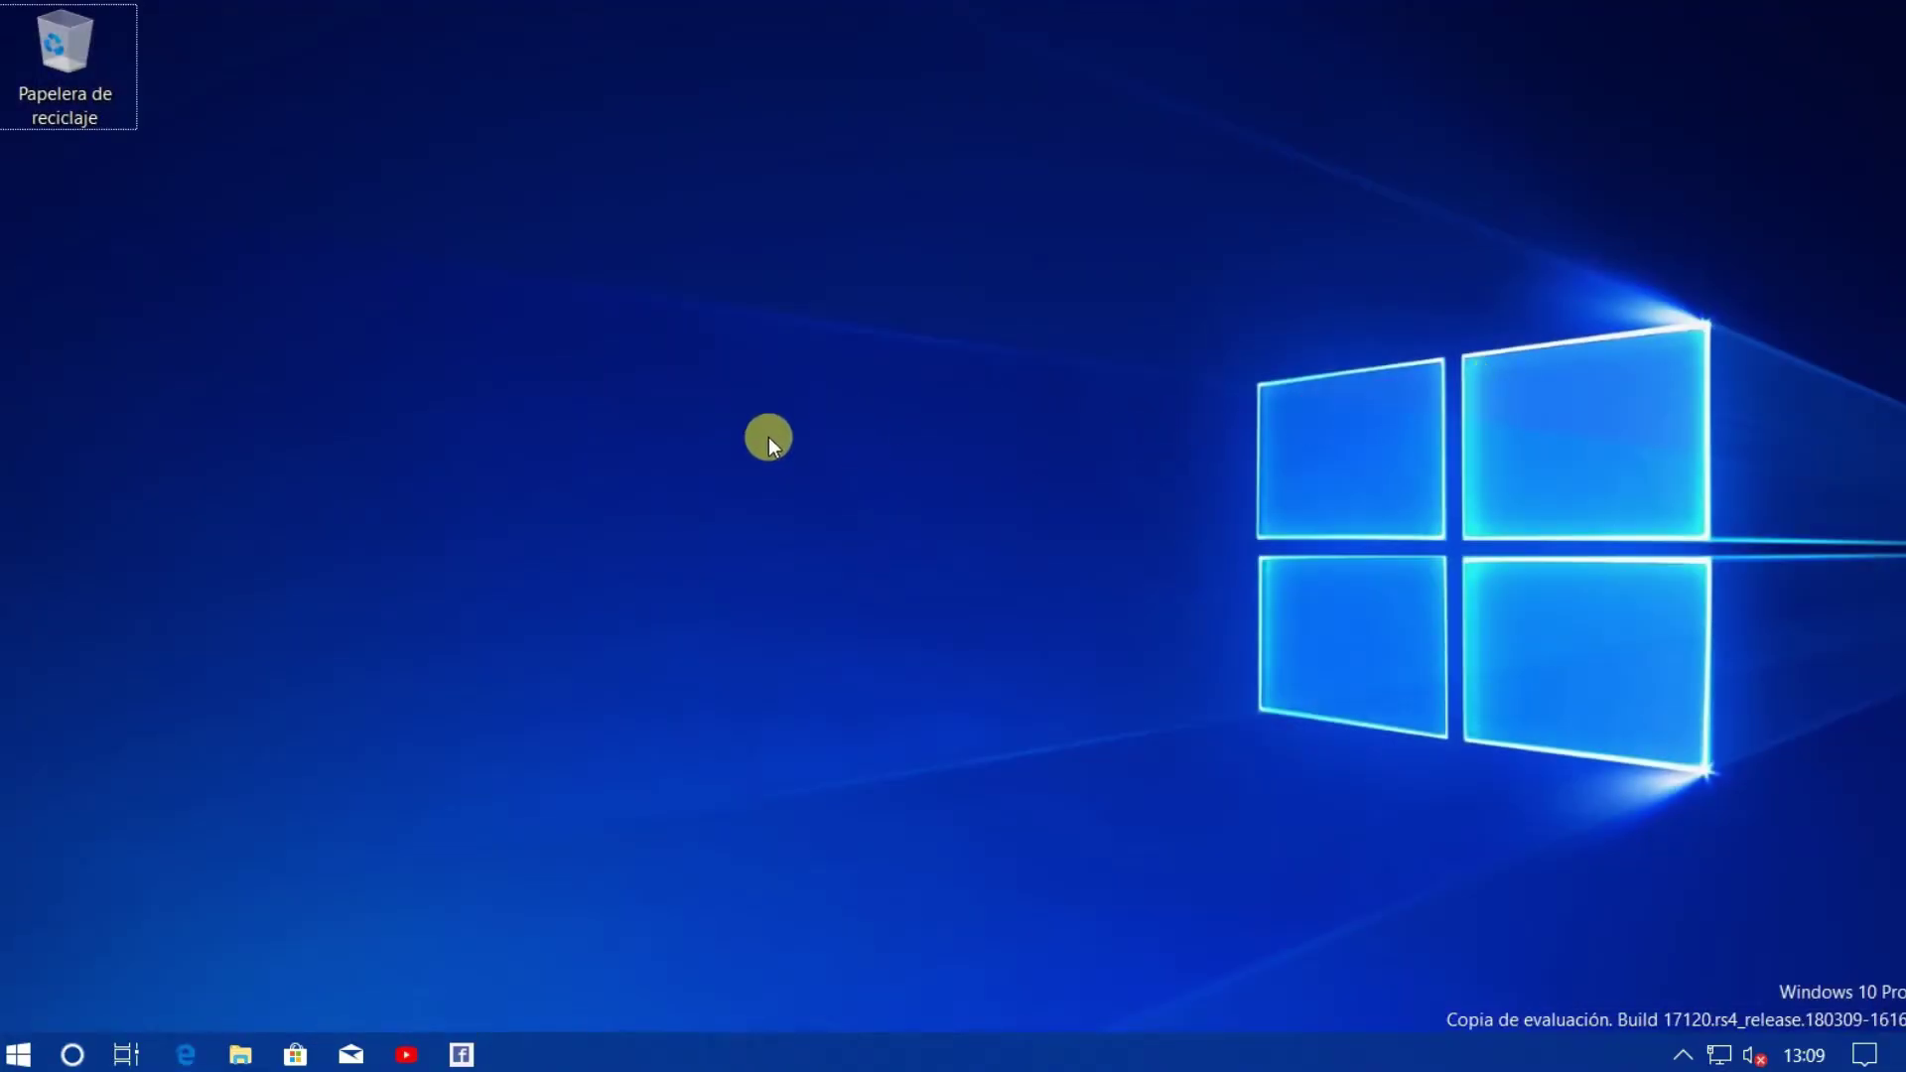
click(242, 1050)
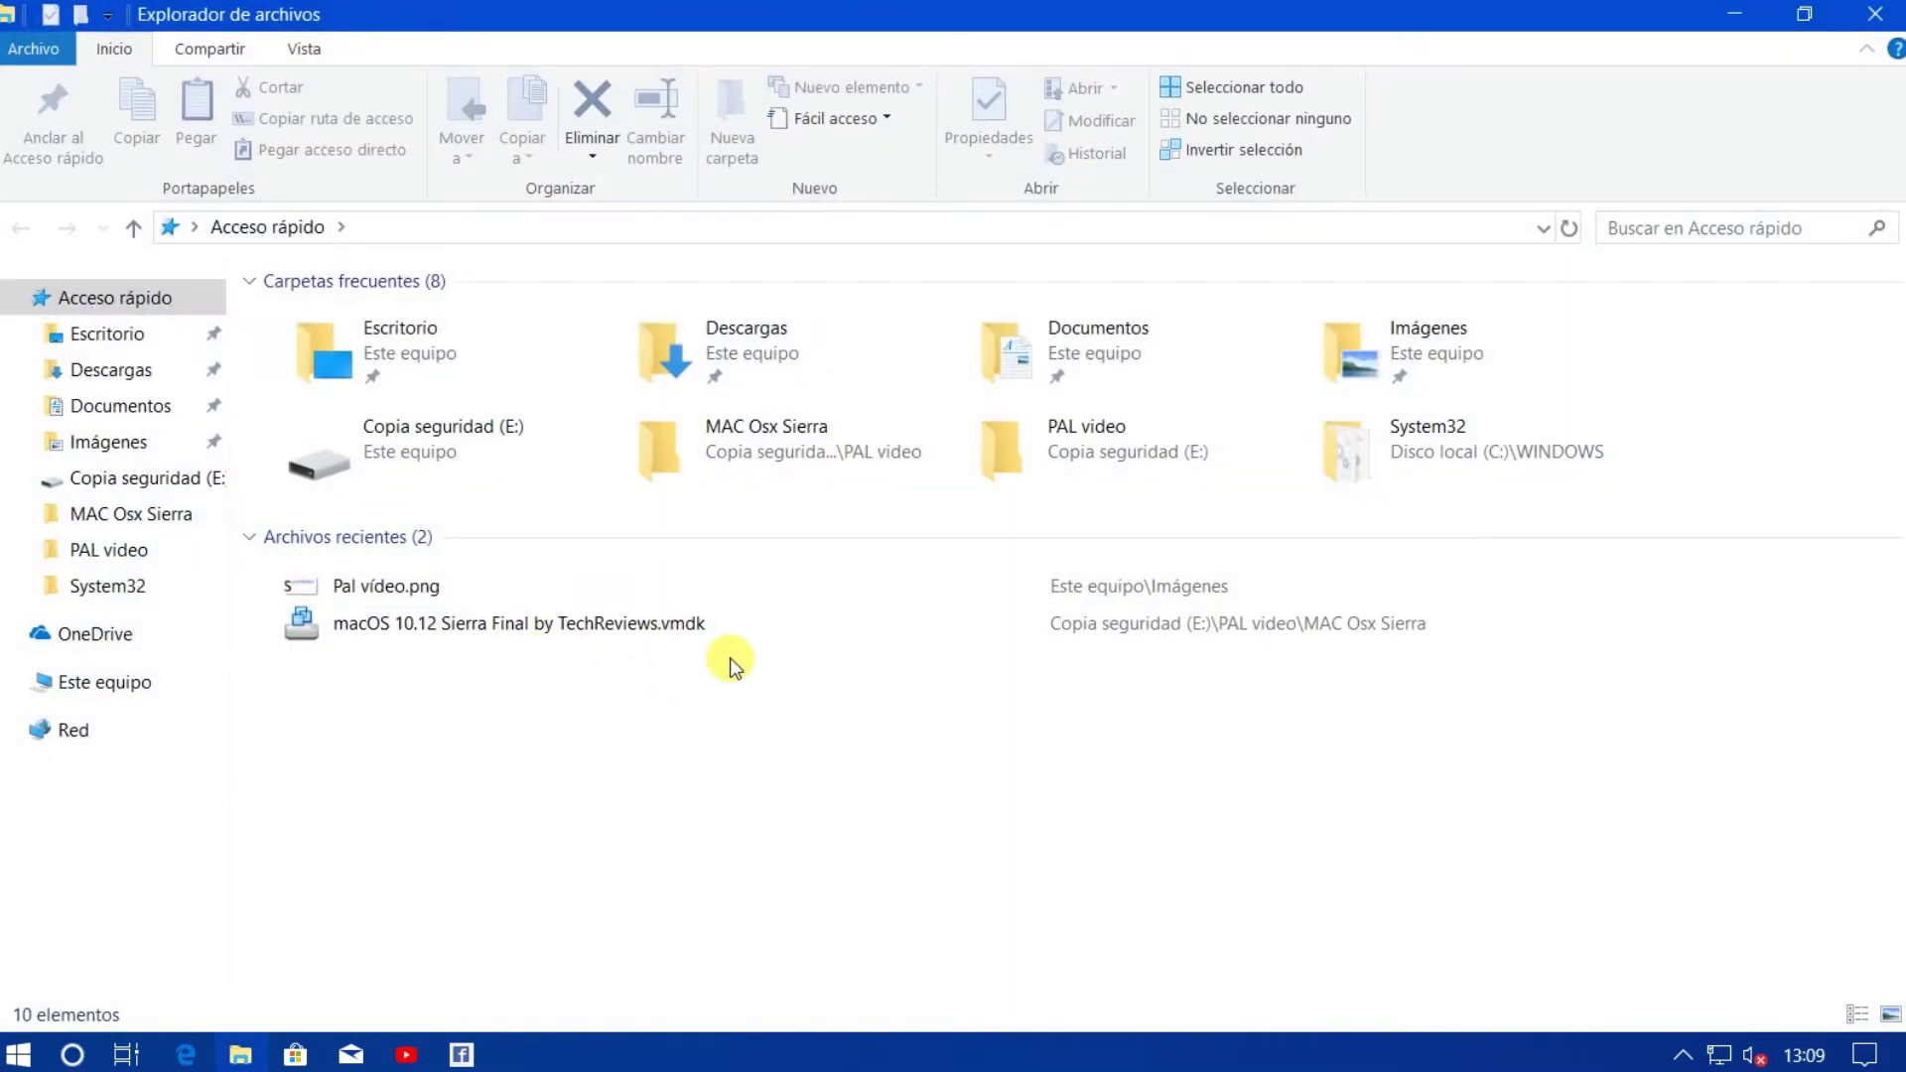
click(121, 406)
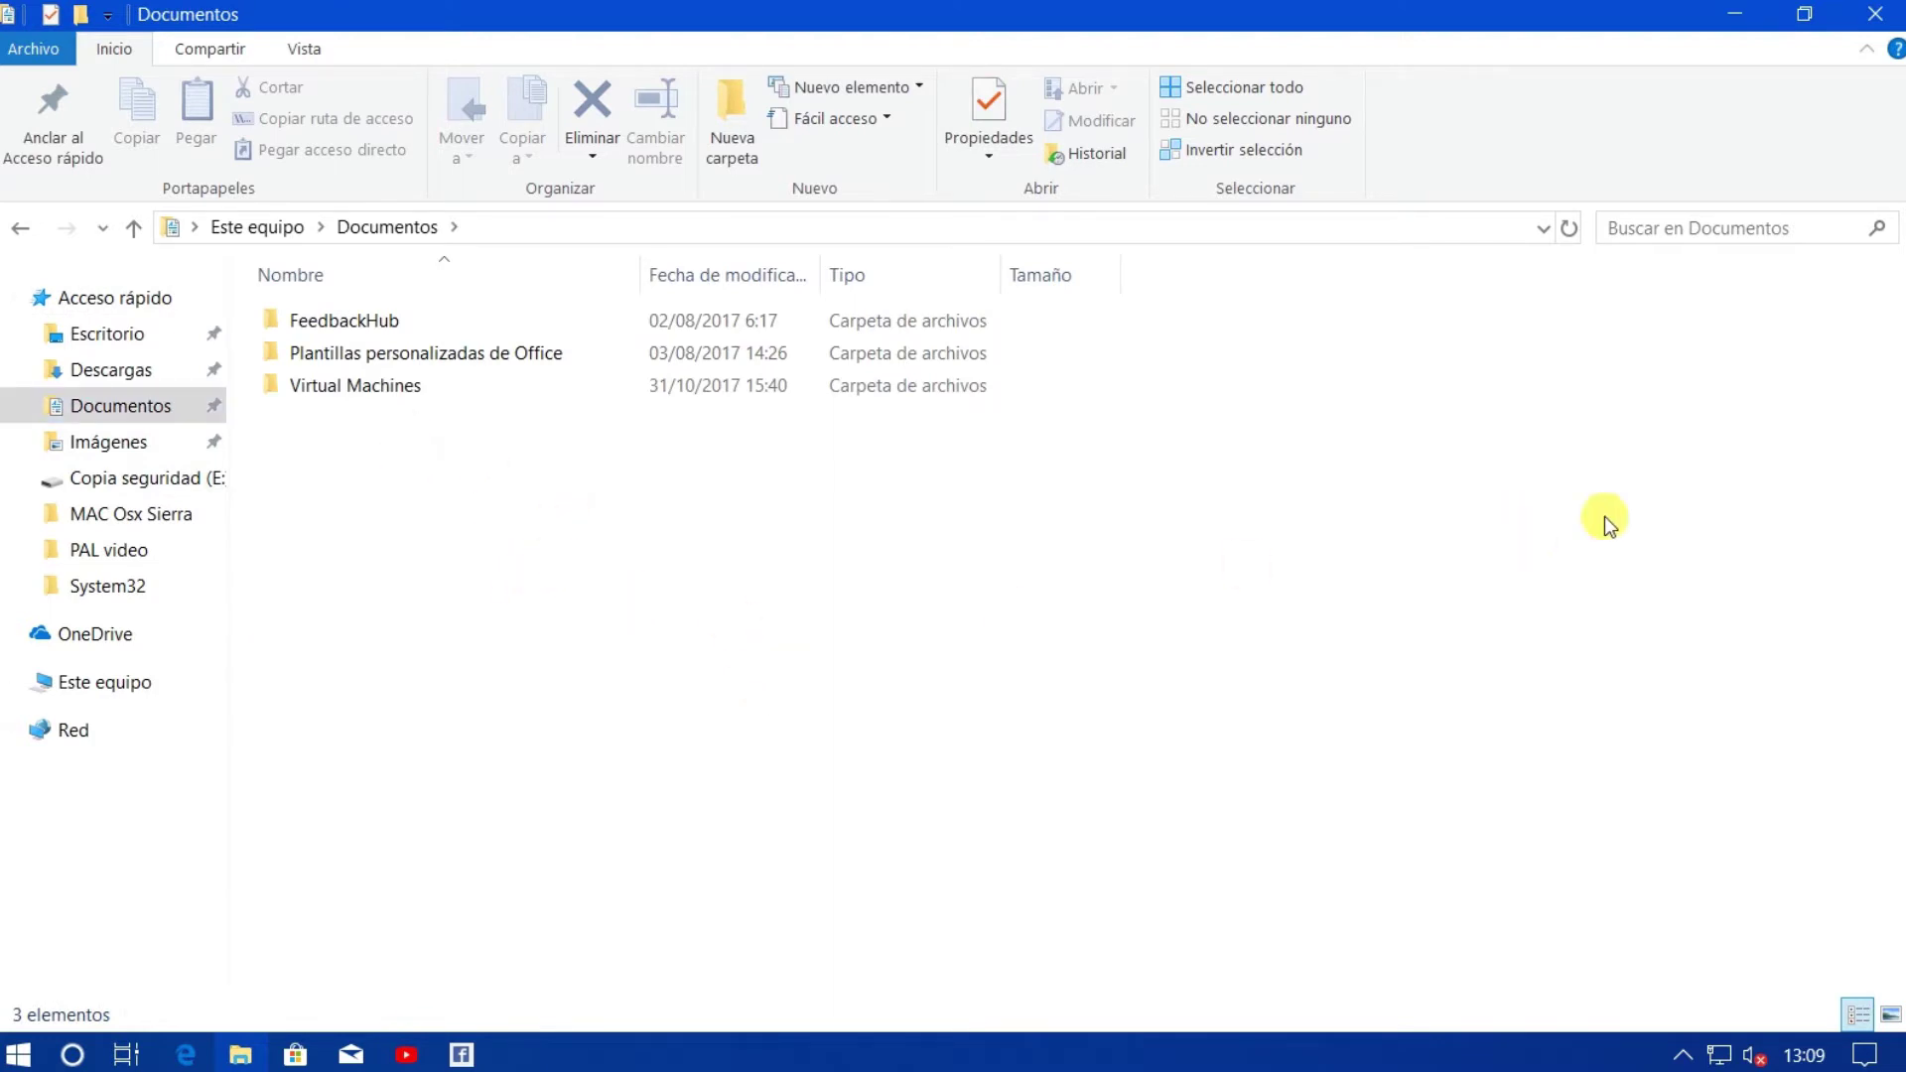
click(1871, 16)
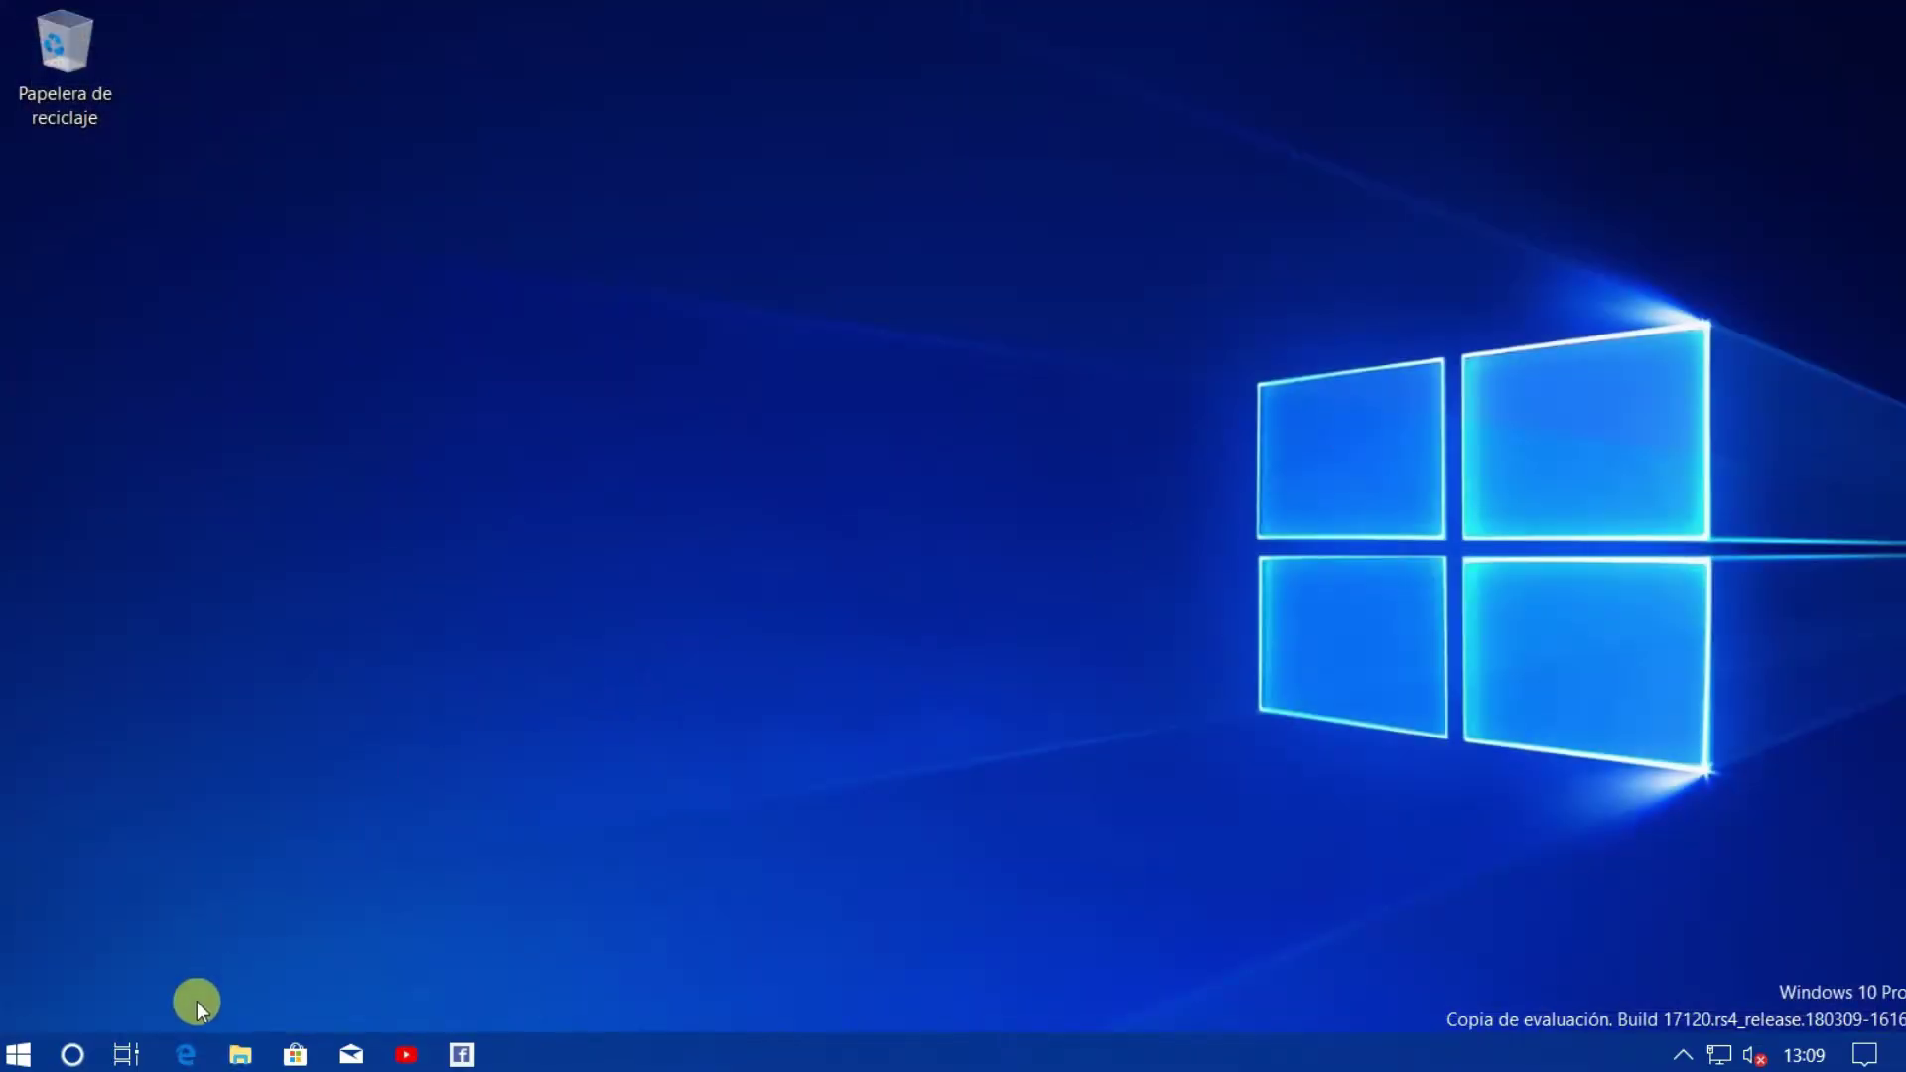
Examine the timeline activities from today and yesterday, including the WordPad entry Documento pal vídeo.rtf, and leave the timeline.
click(128, 1052)
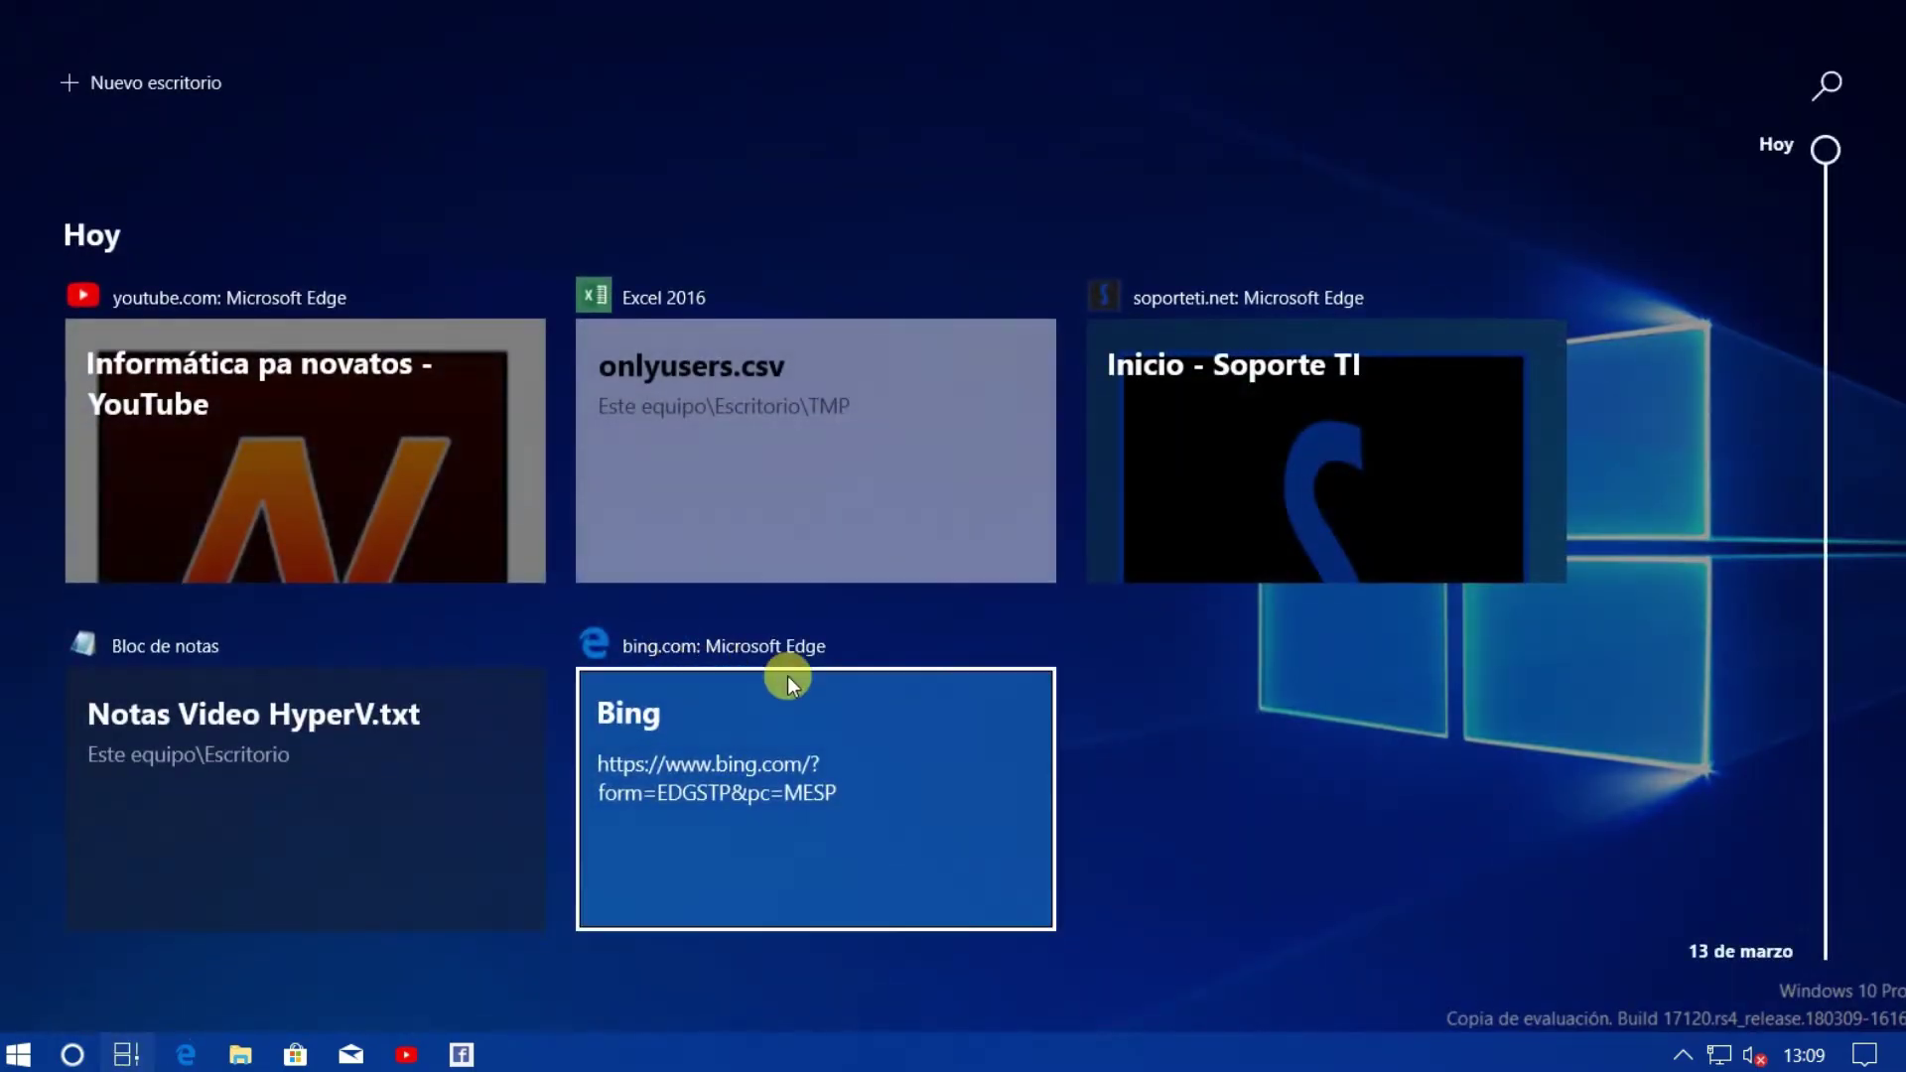
scroll(863, 586, down, 10)
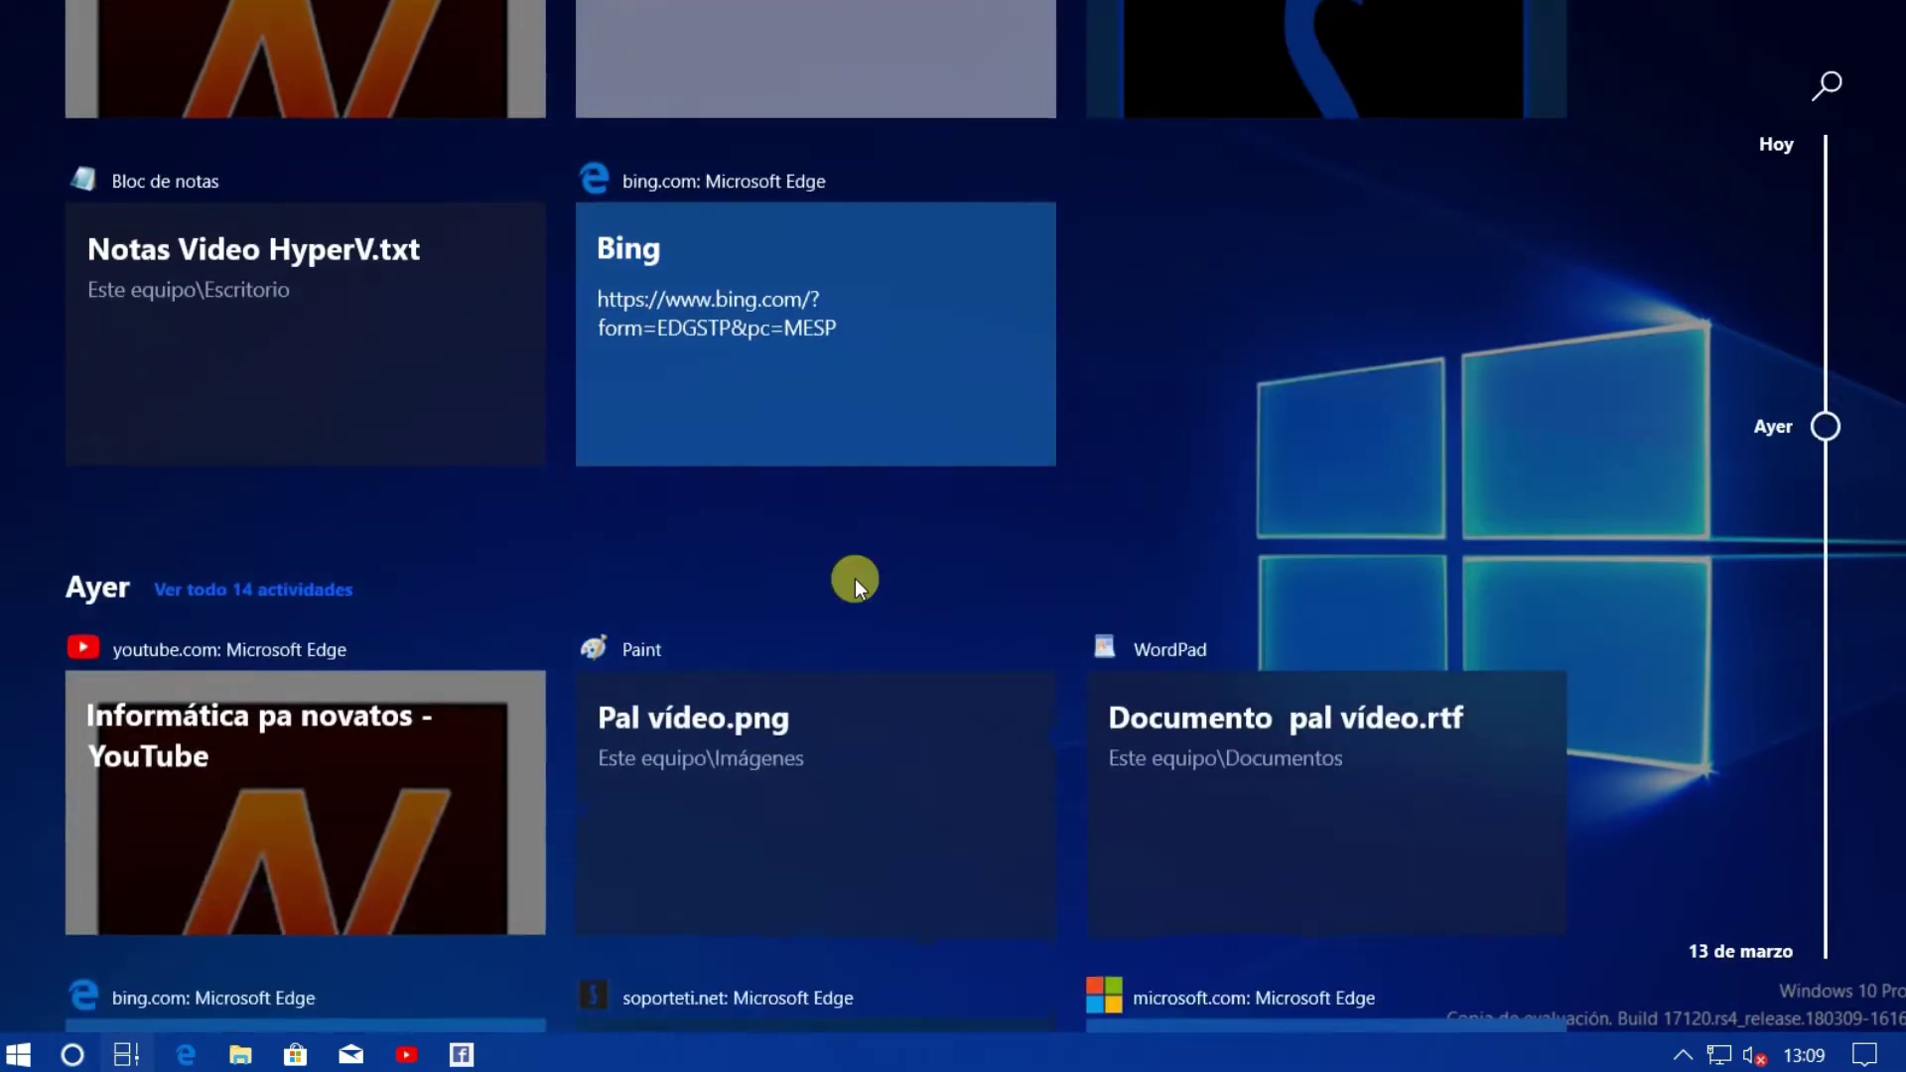
scroll(856, 599, up, 5)
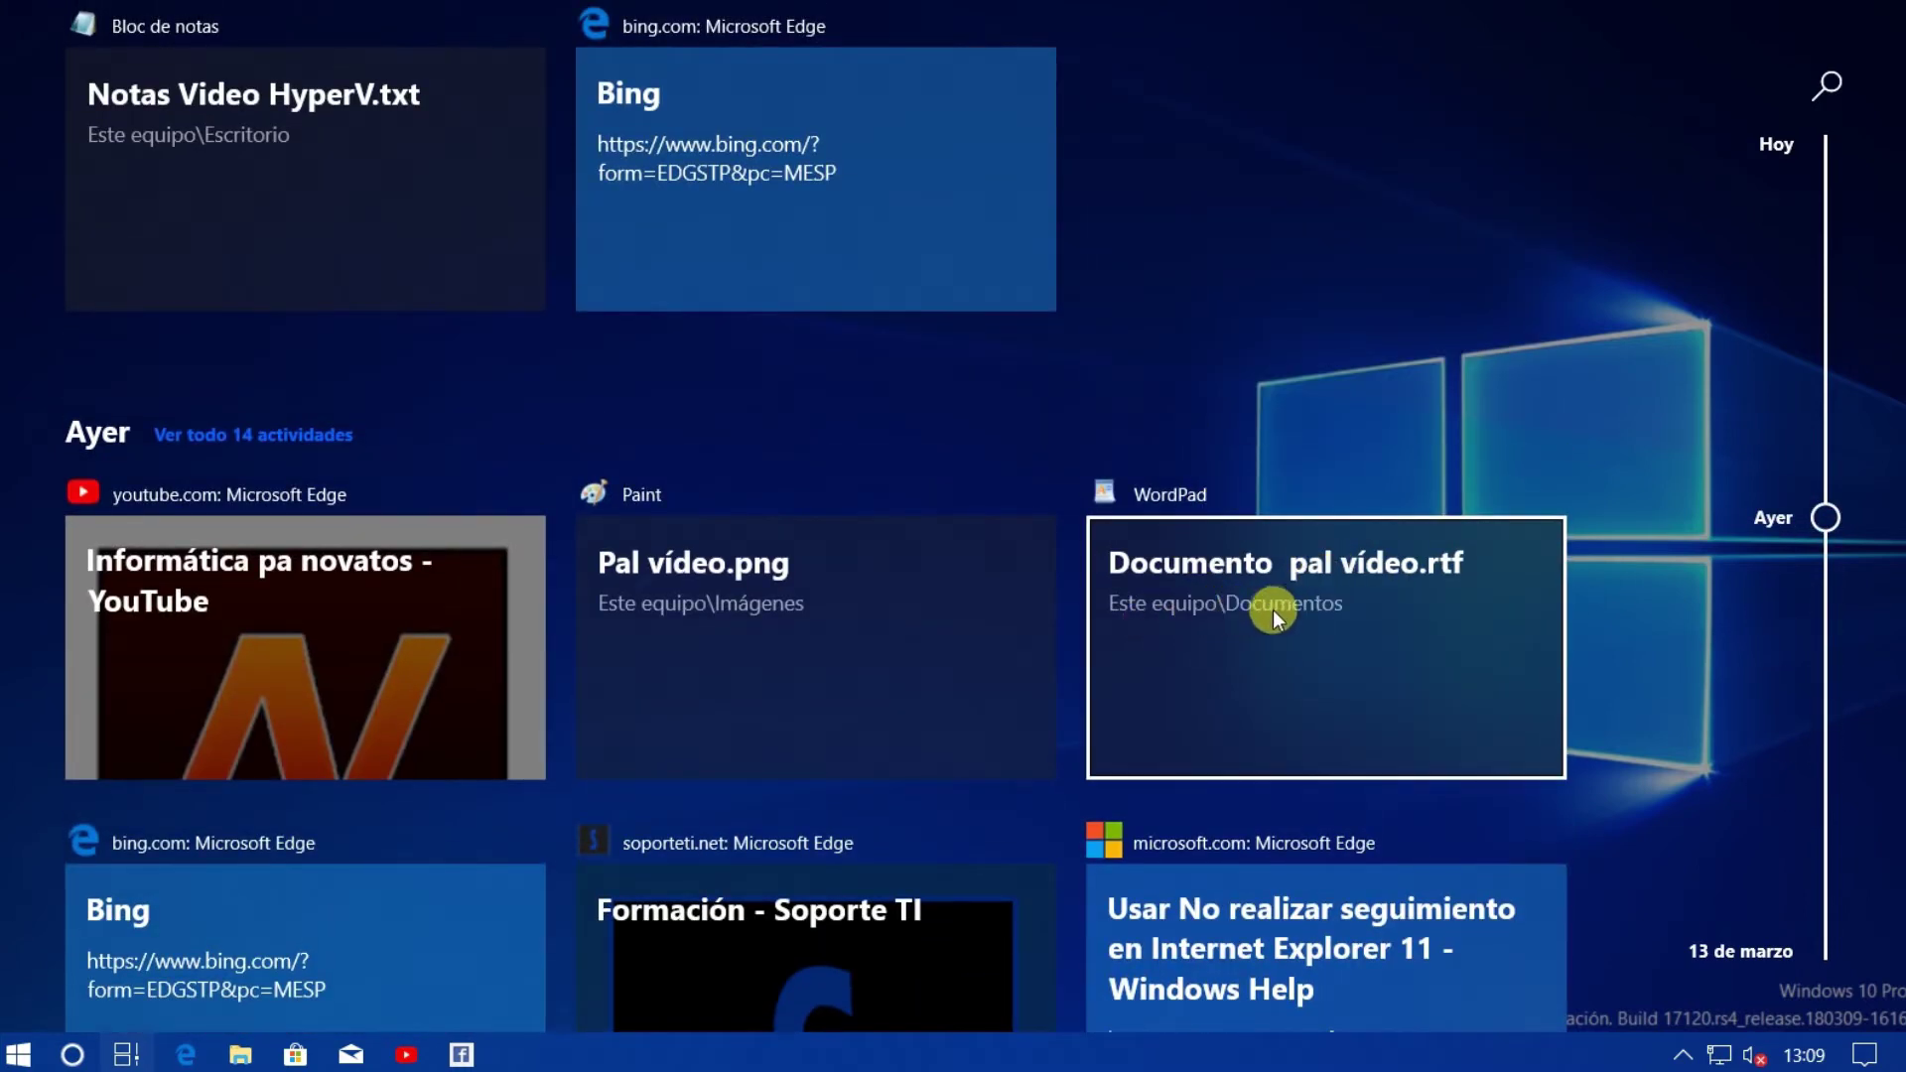
key(Escape)
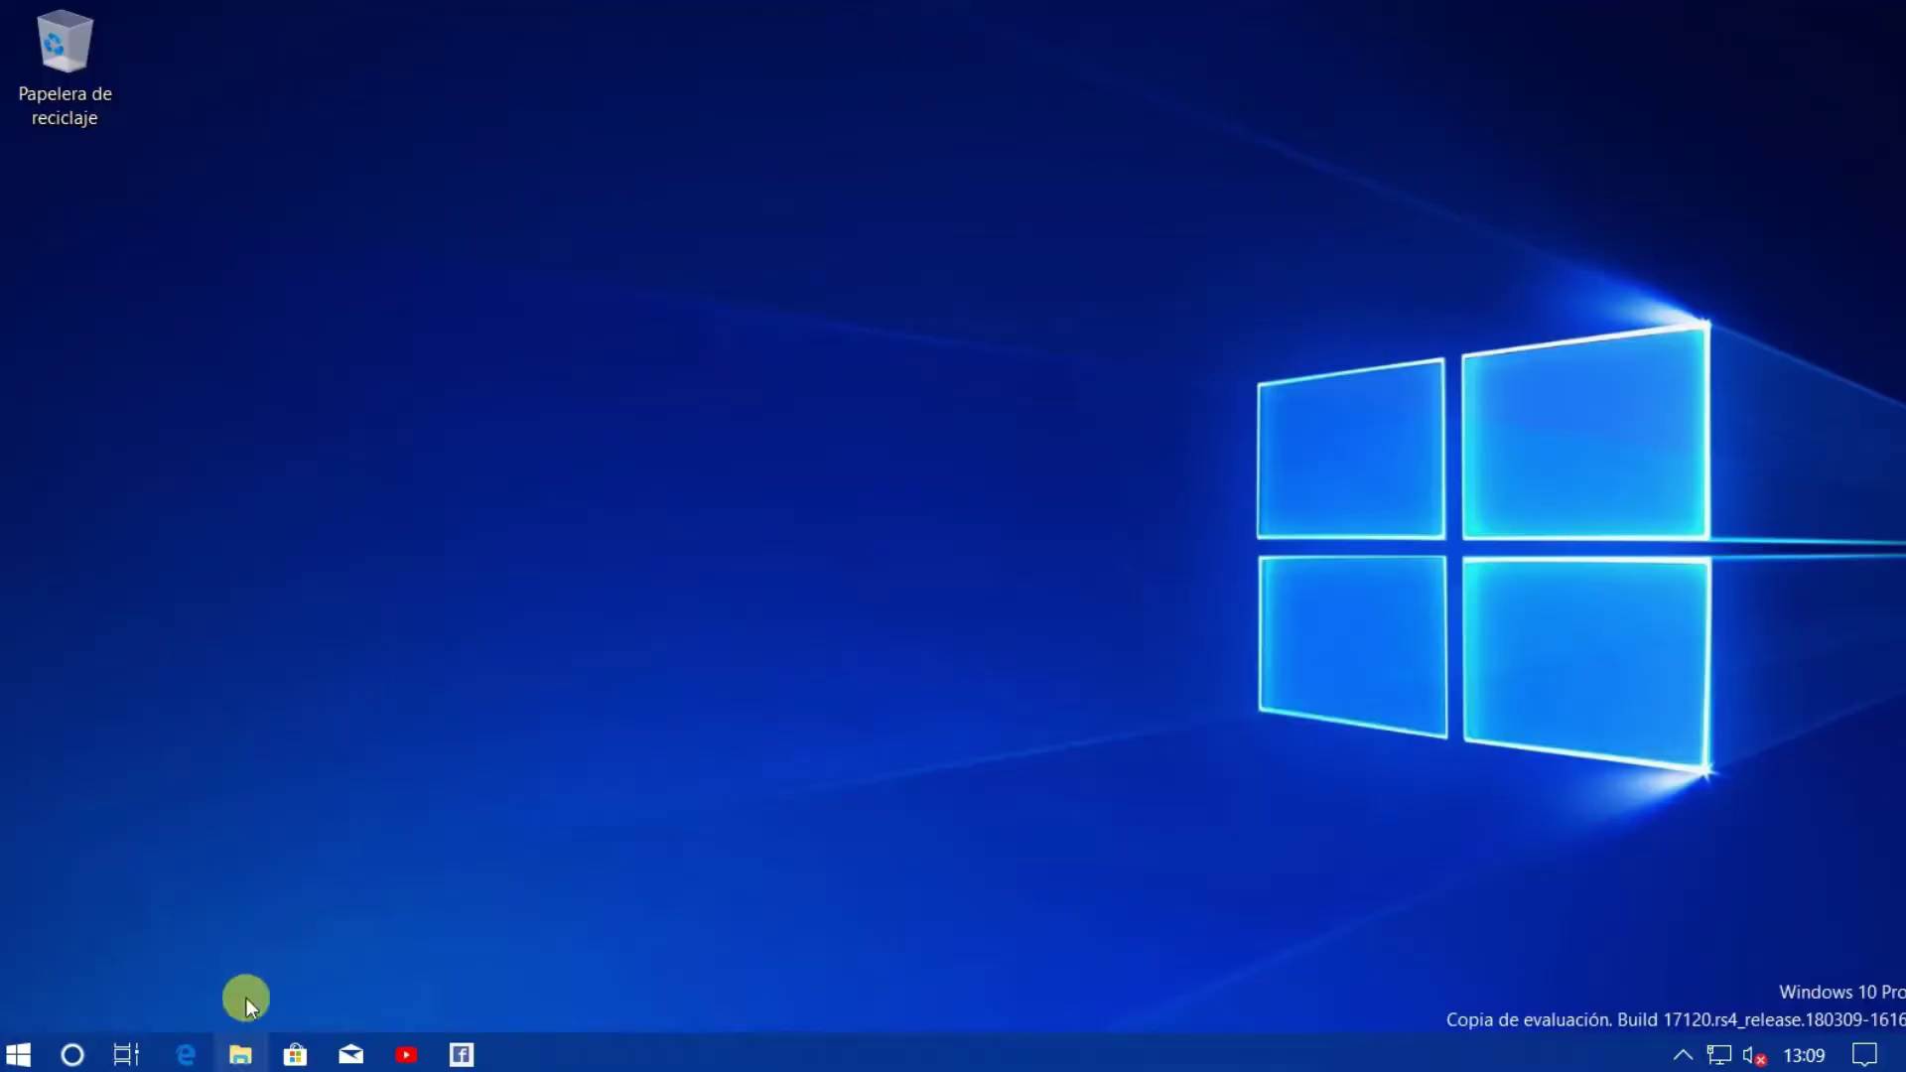
Open the Documentos folder and try to open Documento pal vídeo.rtf from yesterday's timeline activities.
click(240, 1054)
click(124, 406)
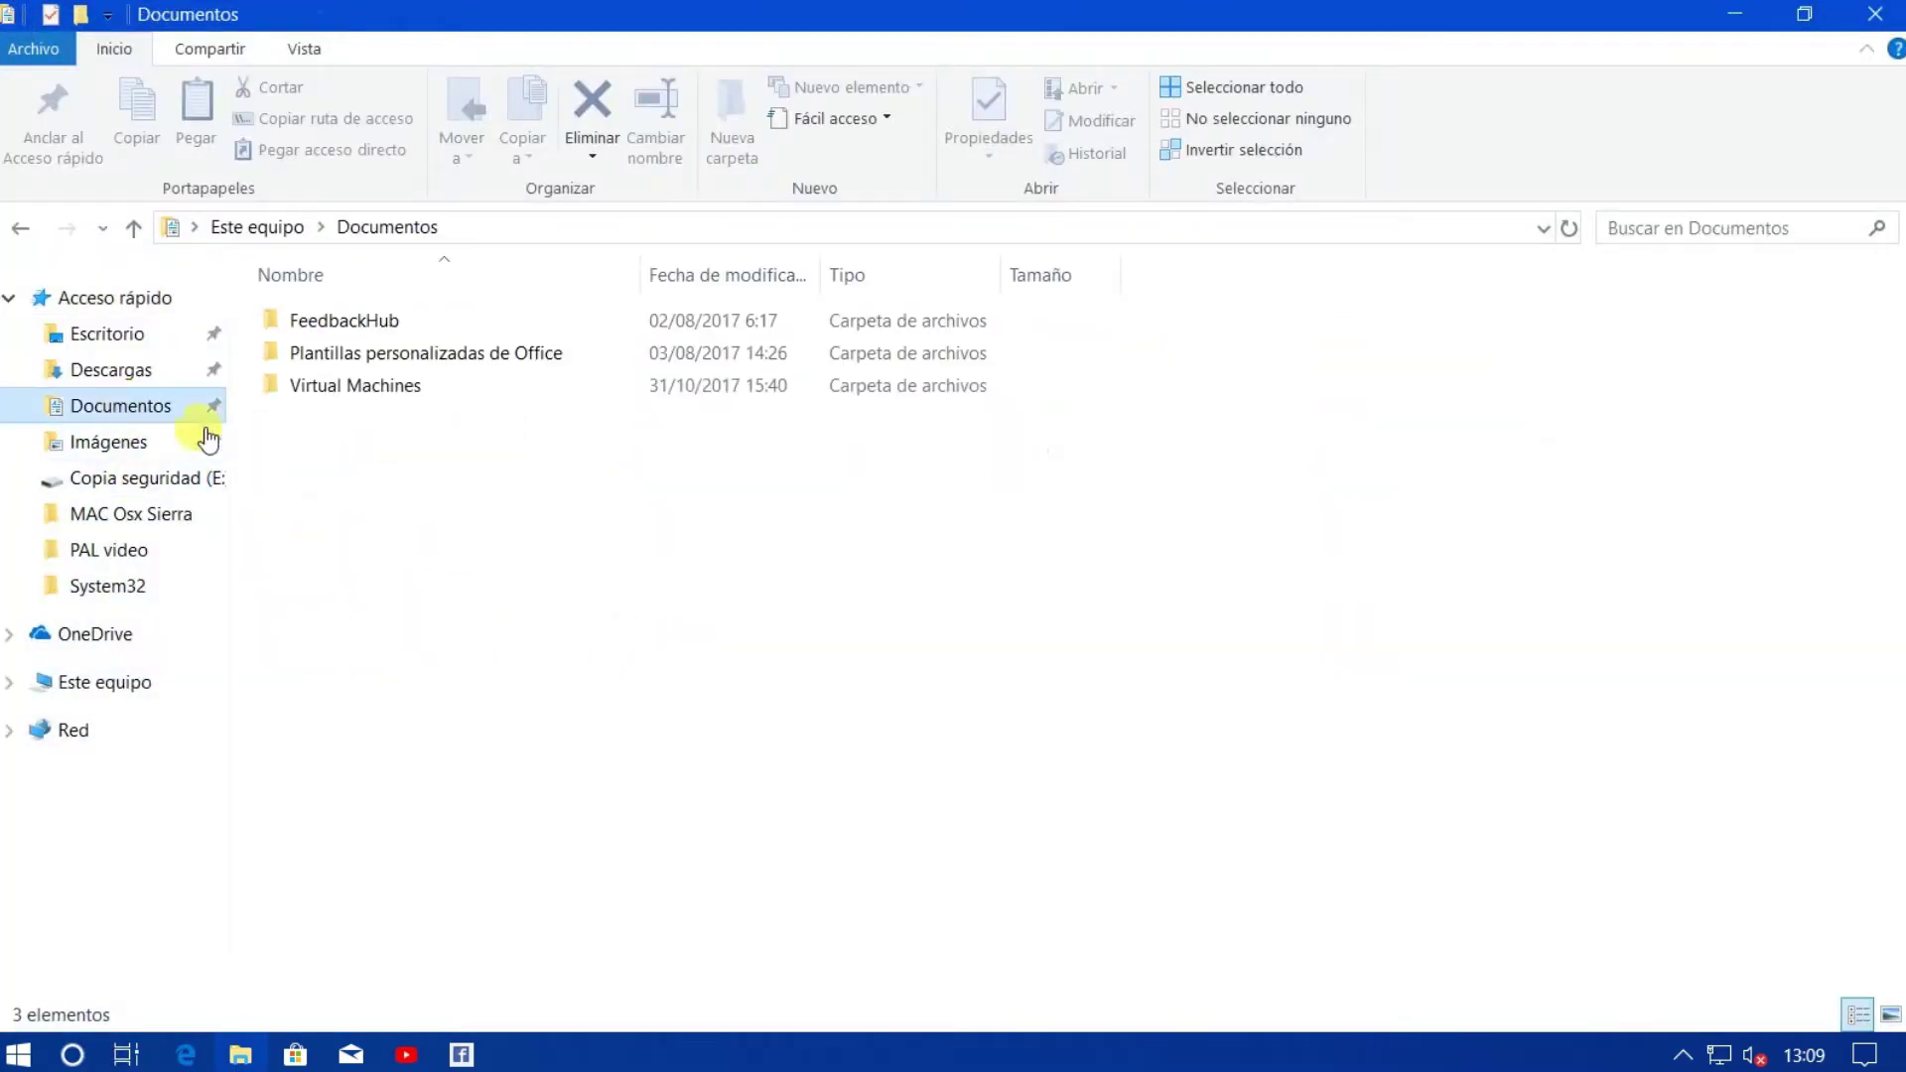
click(126, 1054)
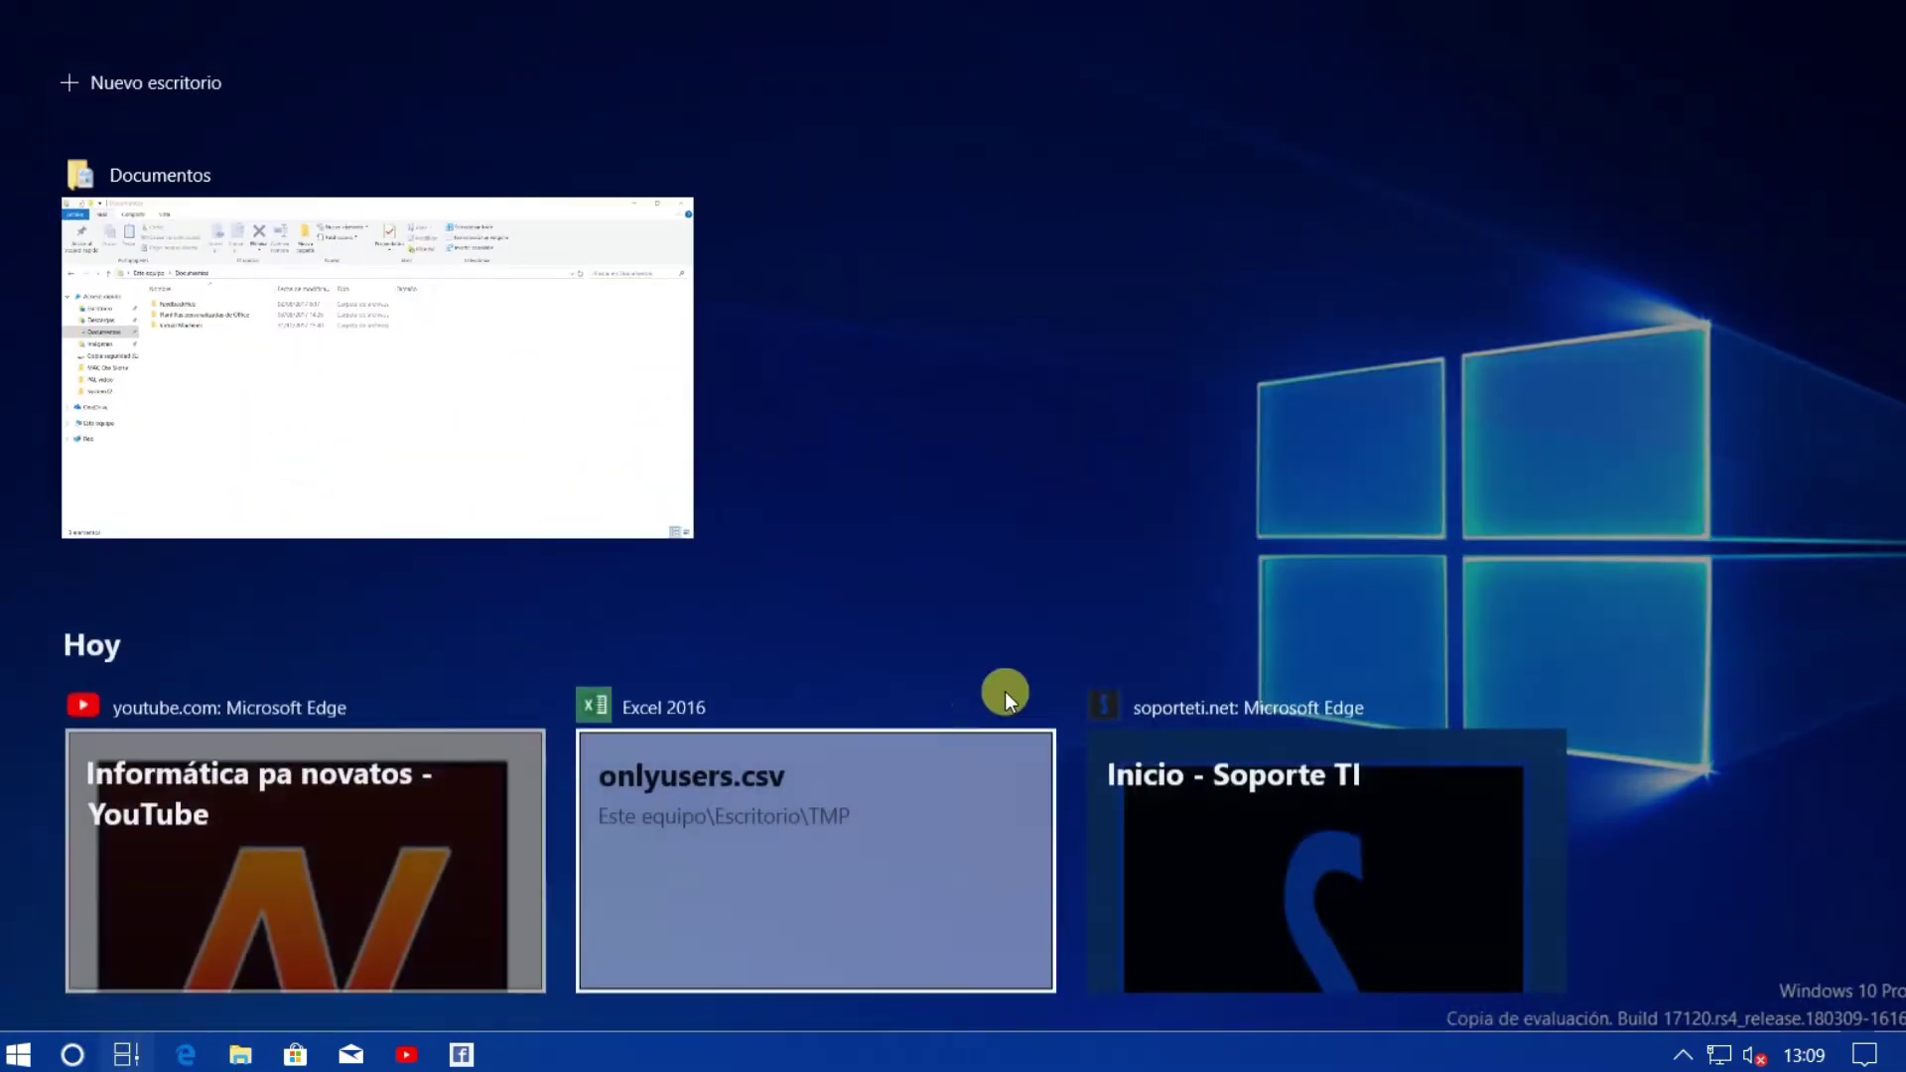
scroll(1076, 551, down, 5)
scroll(1076, 538, up, 5)
scroll(1075, 539, down, 10)
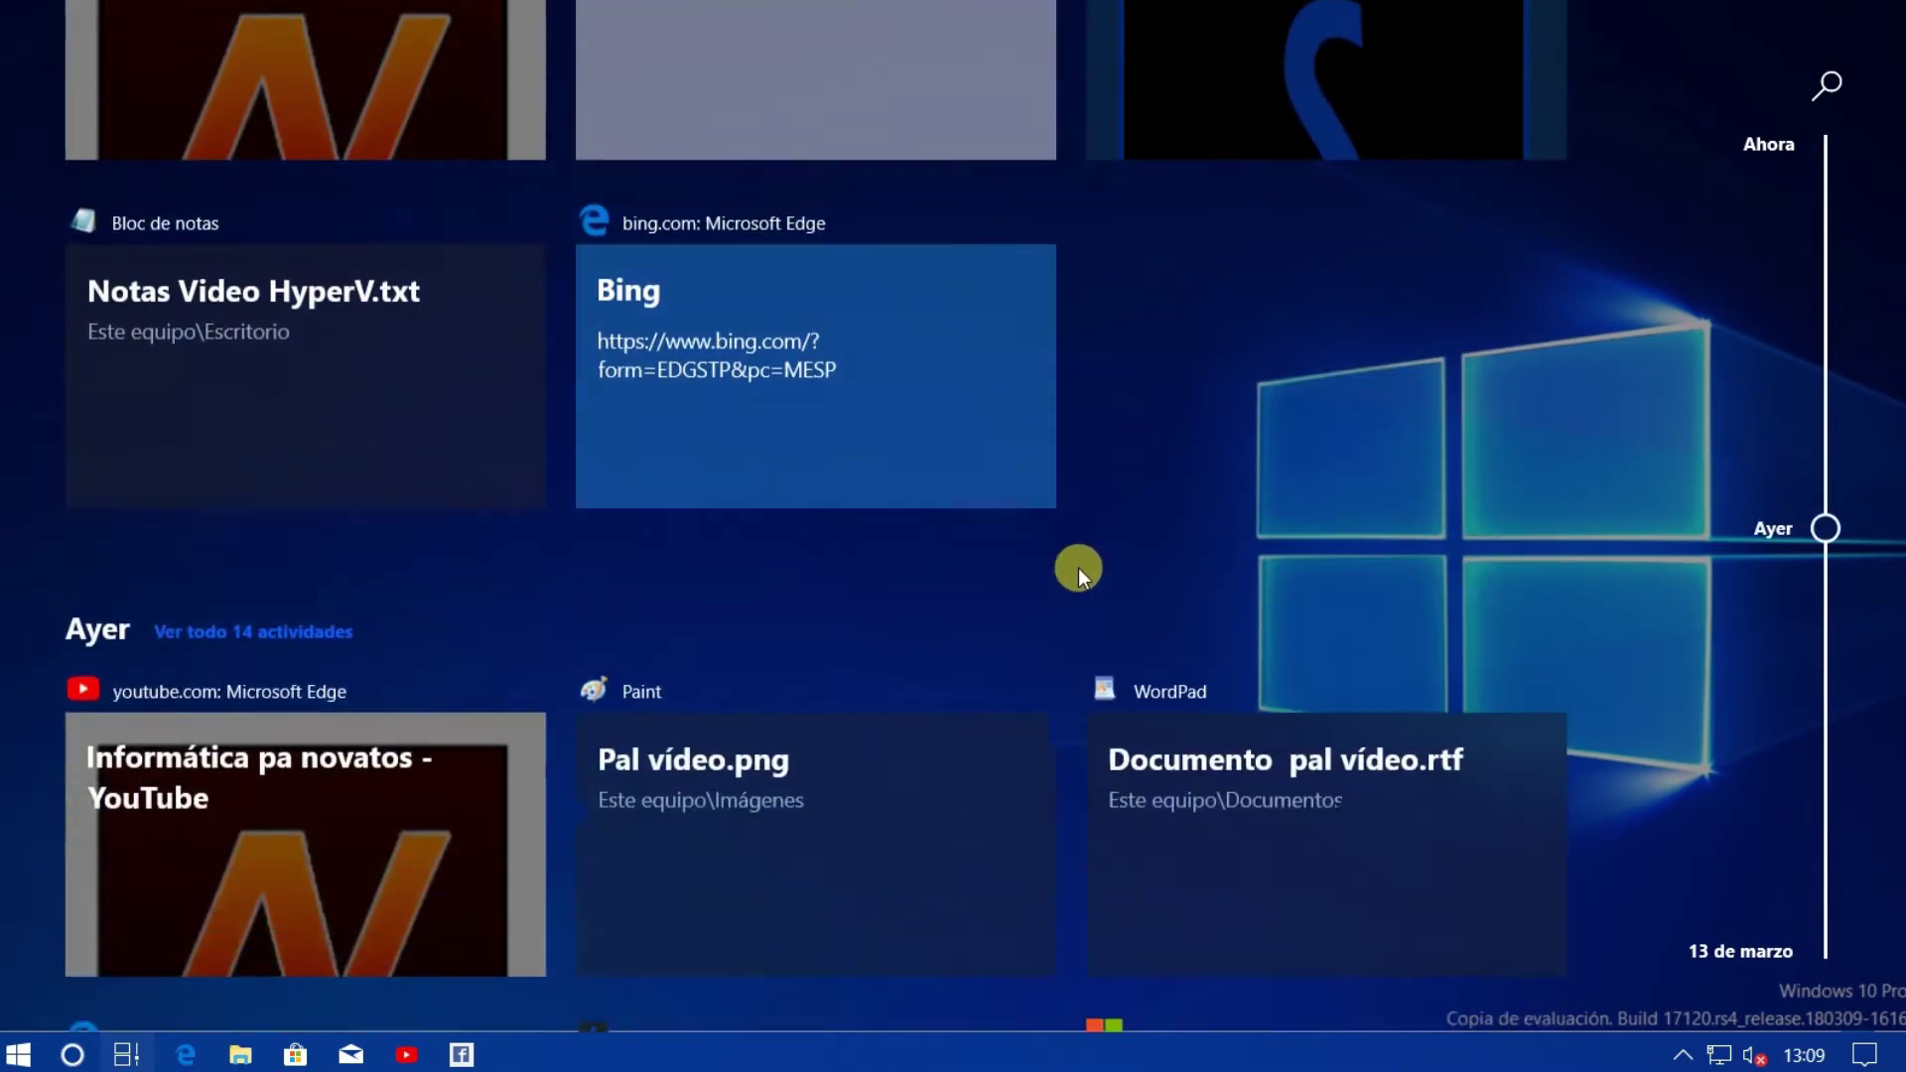
scroll(1133, 610, up, 4)
click(1204, 592)
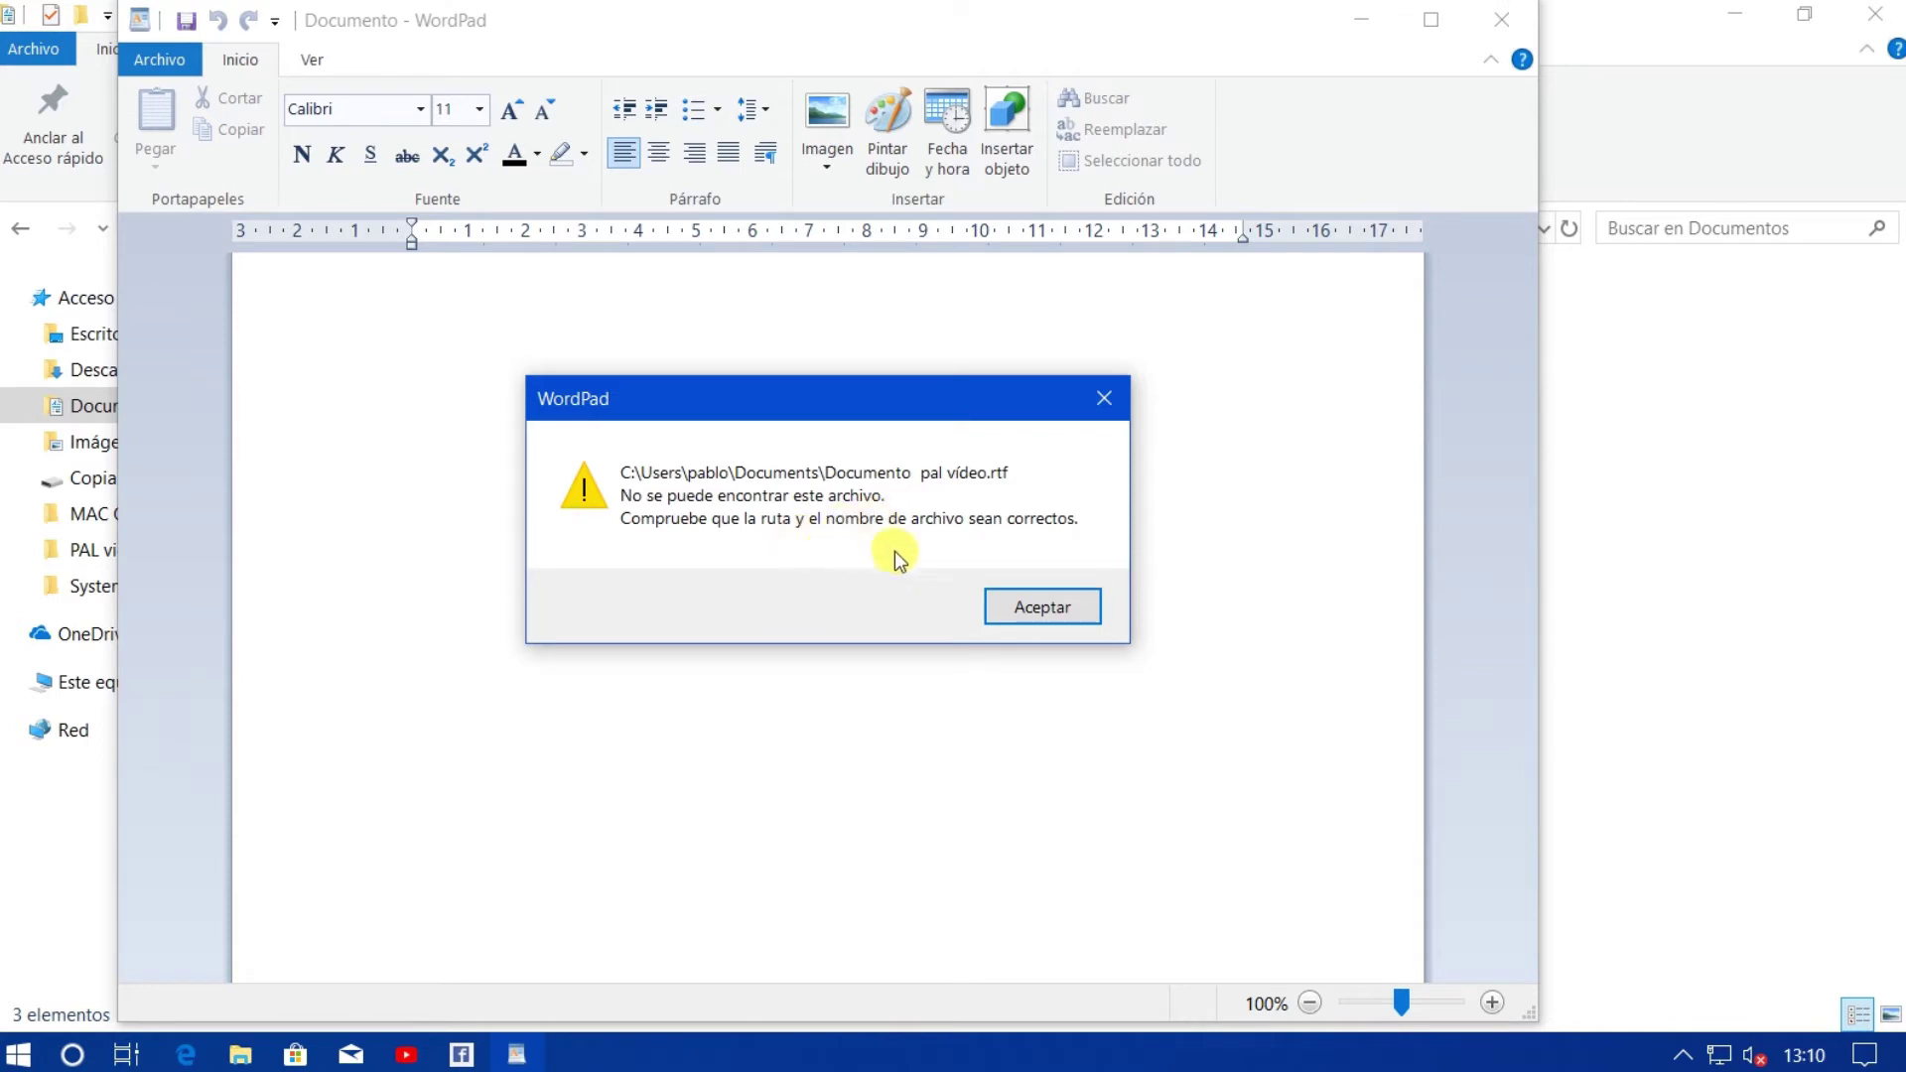
click(1018, 602)
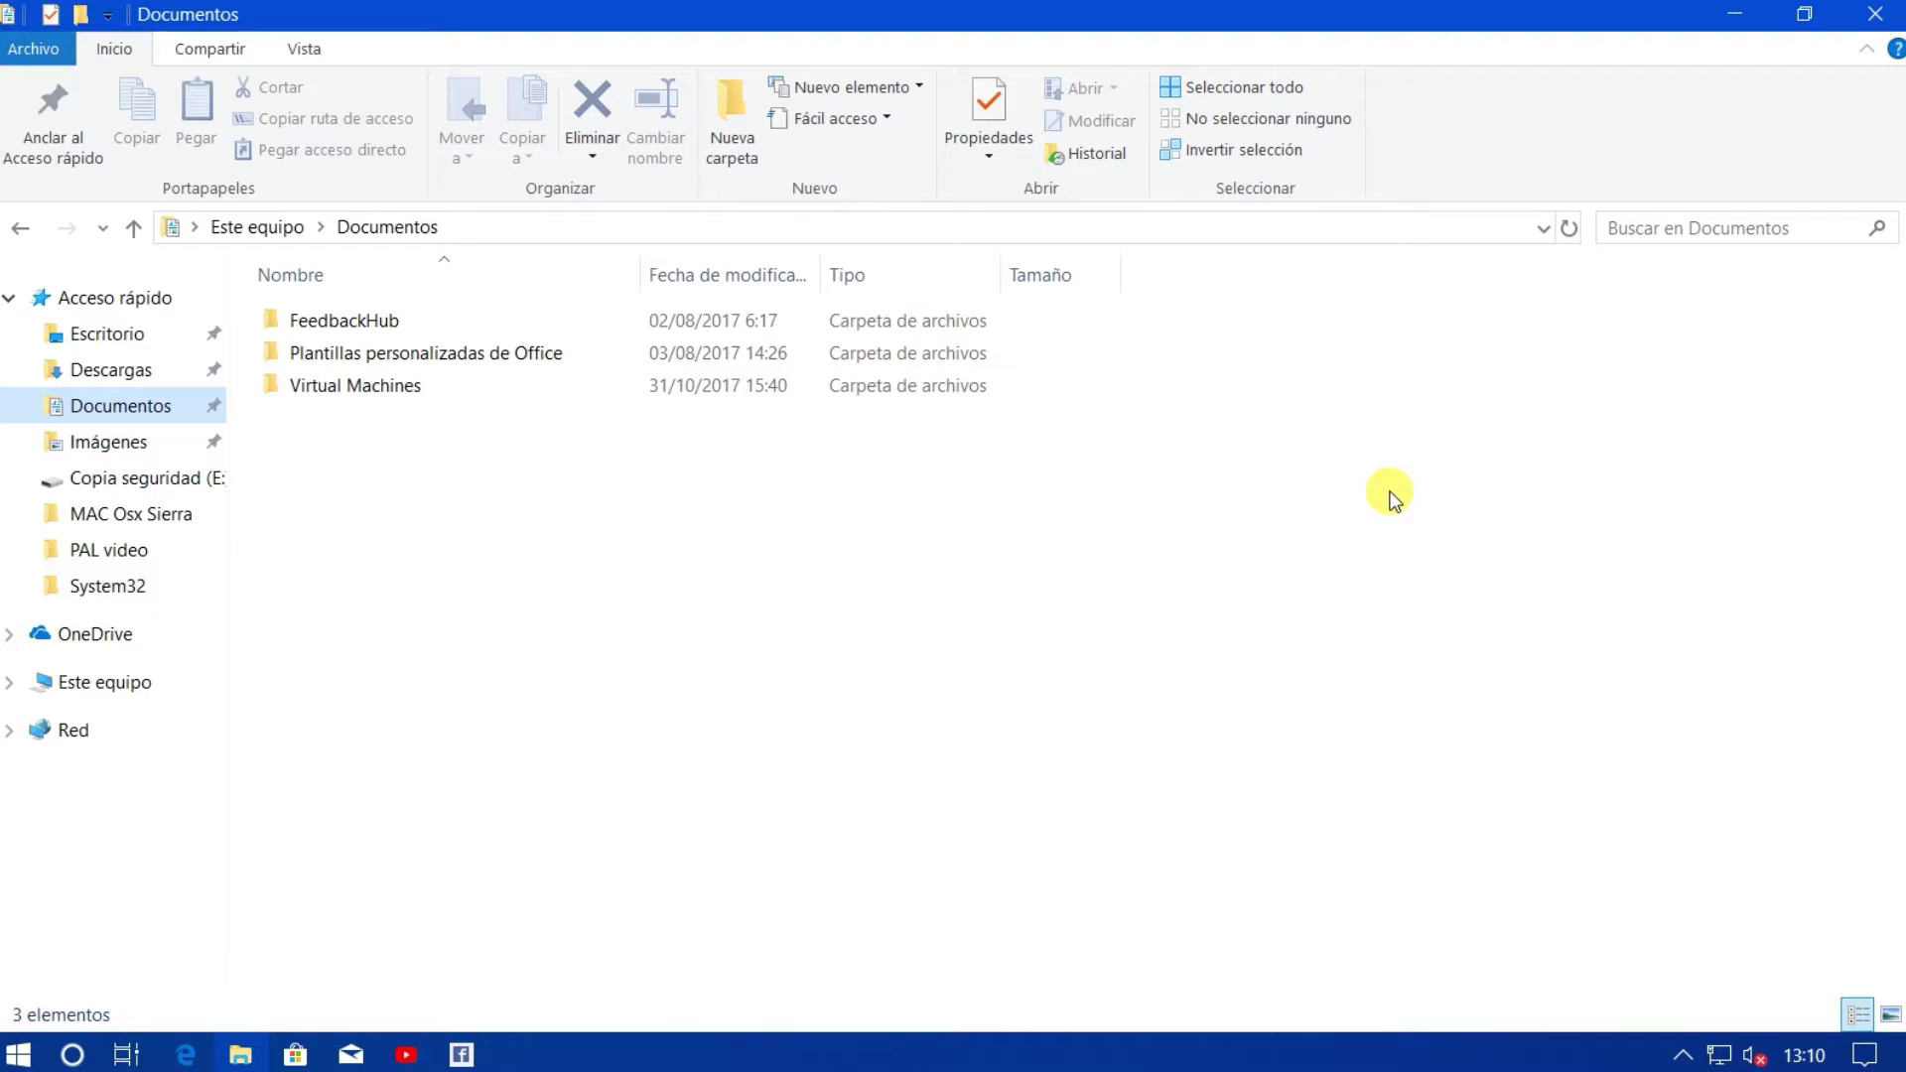
Search for "Historia", open Restaurar los archivos con Historial de archivos, and close the File History window.
key(super)
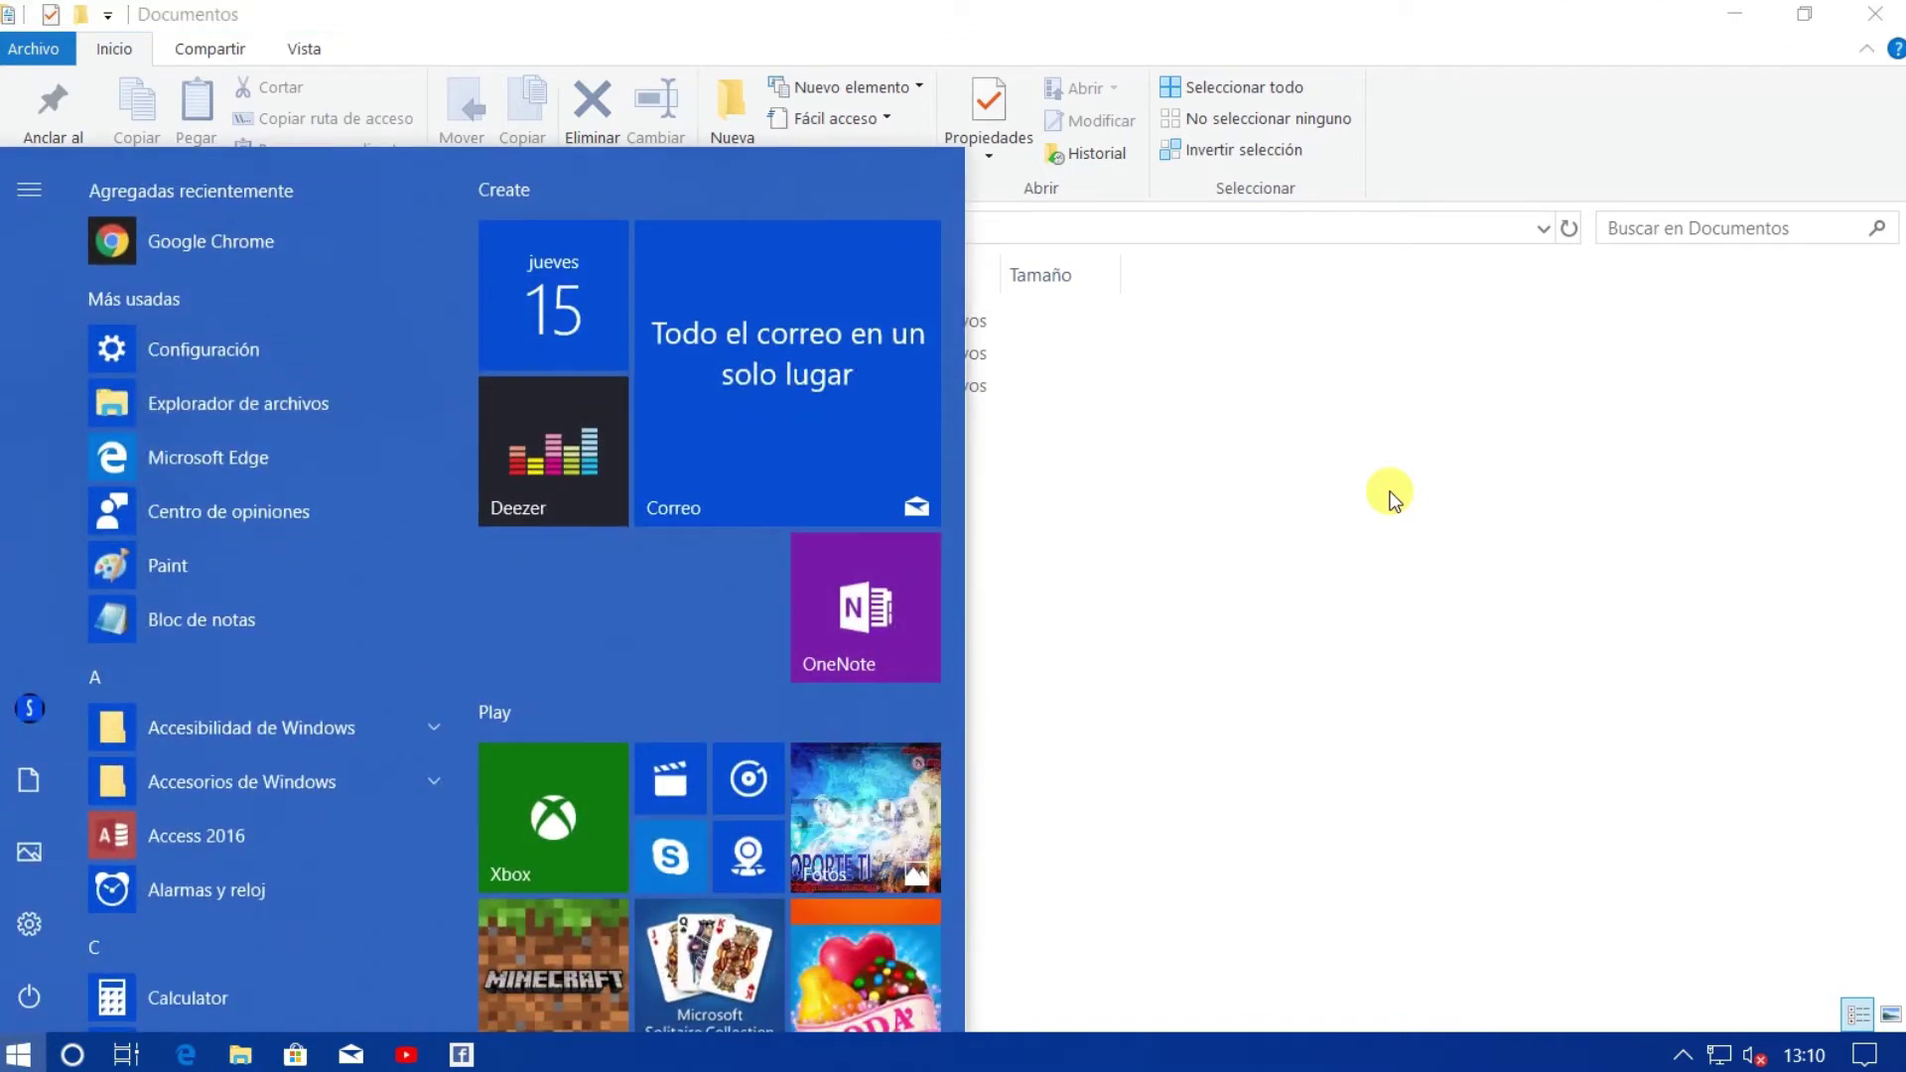
text(Historia)
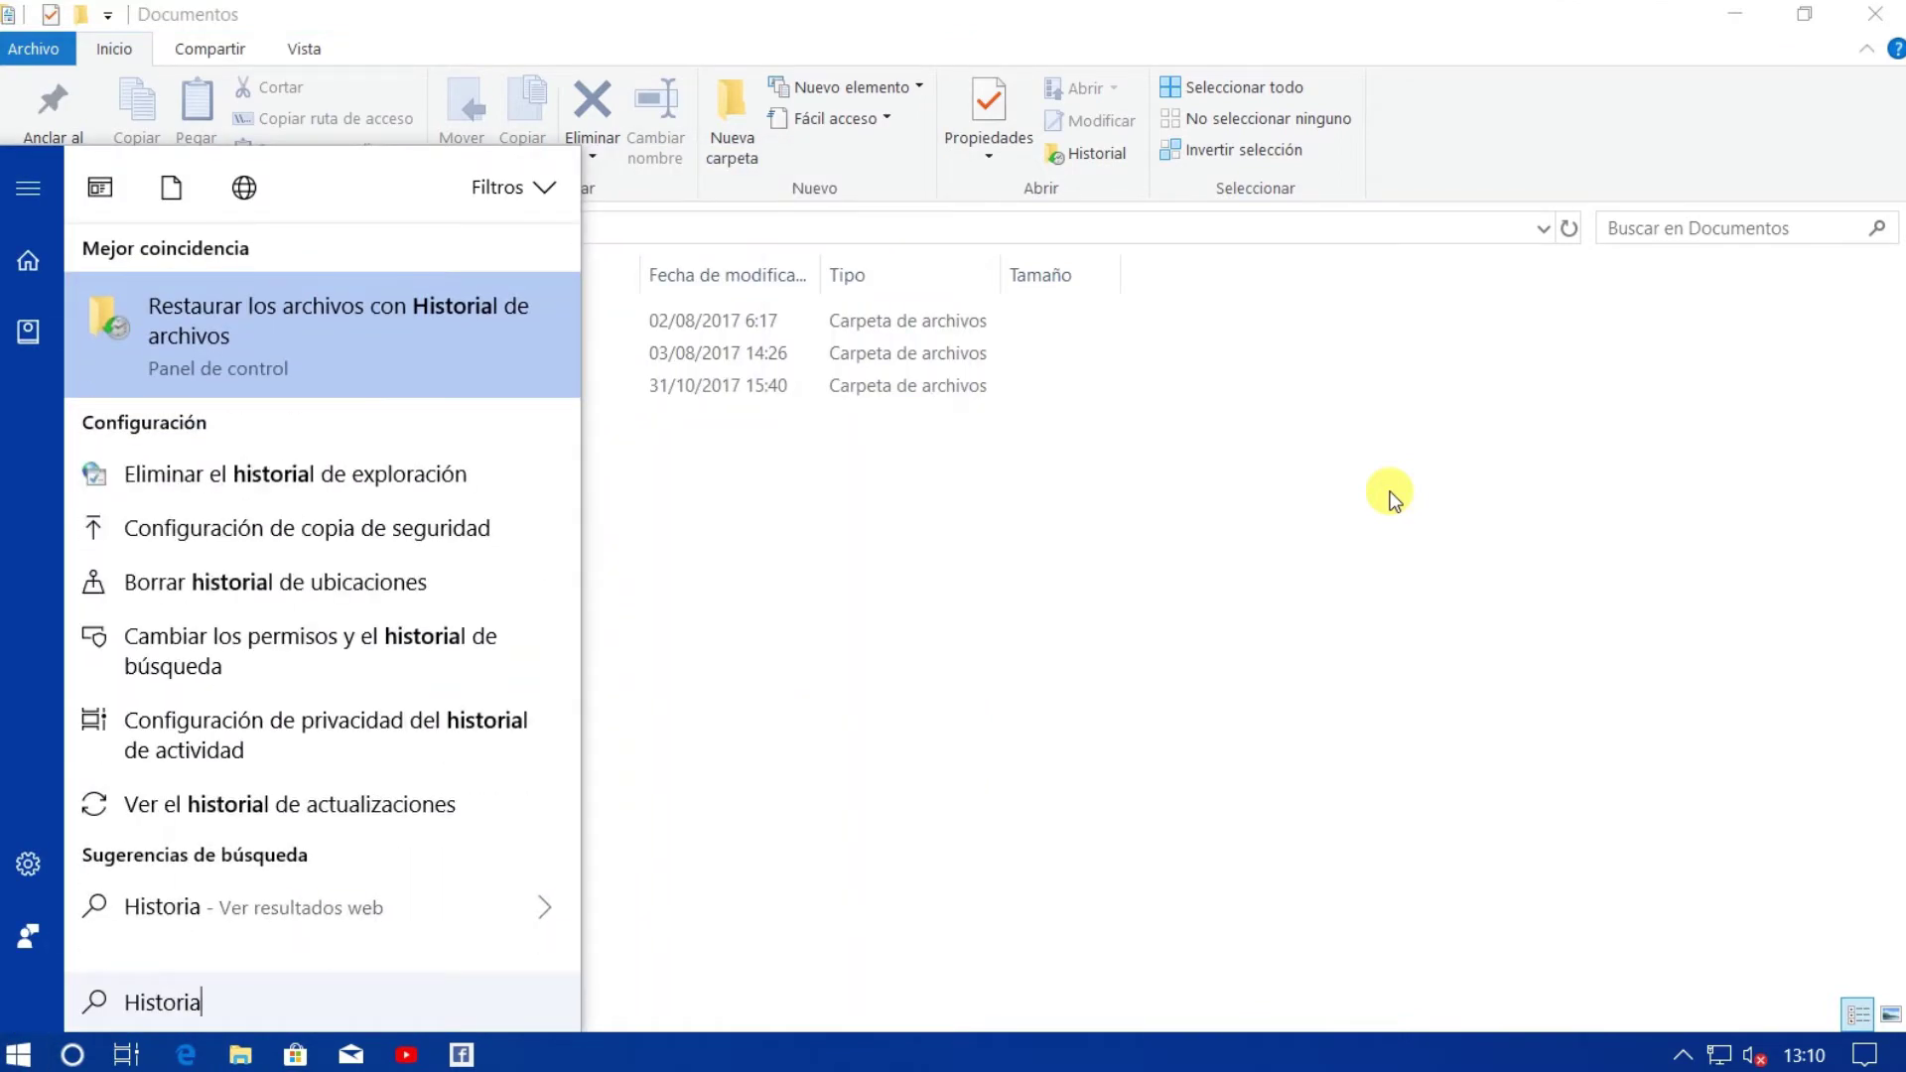
click(306, 330)
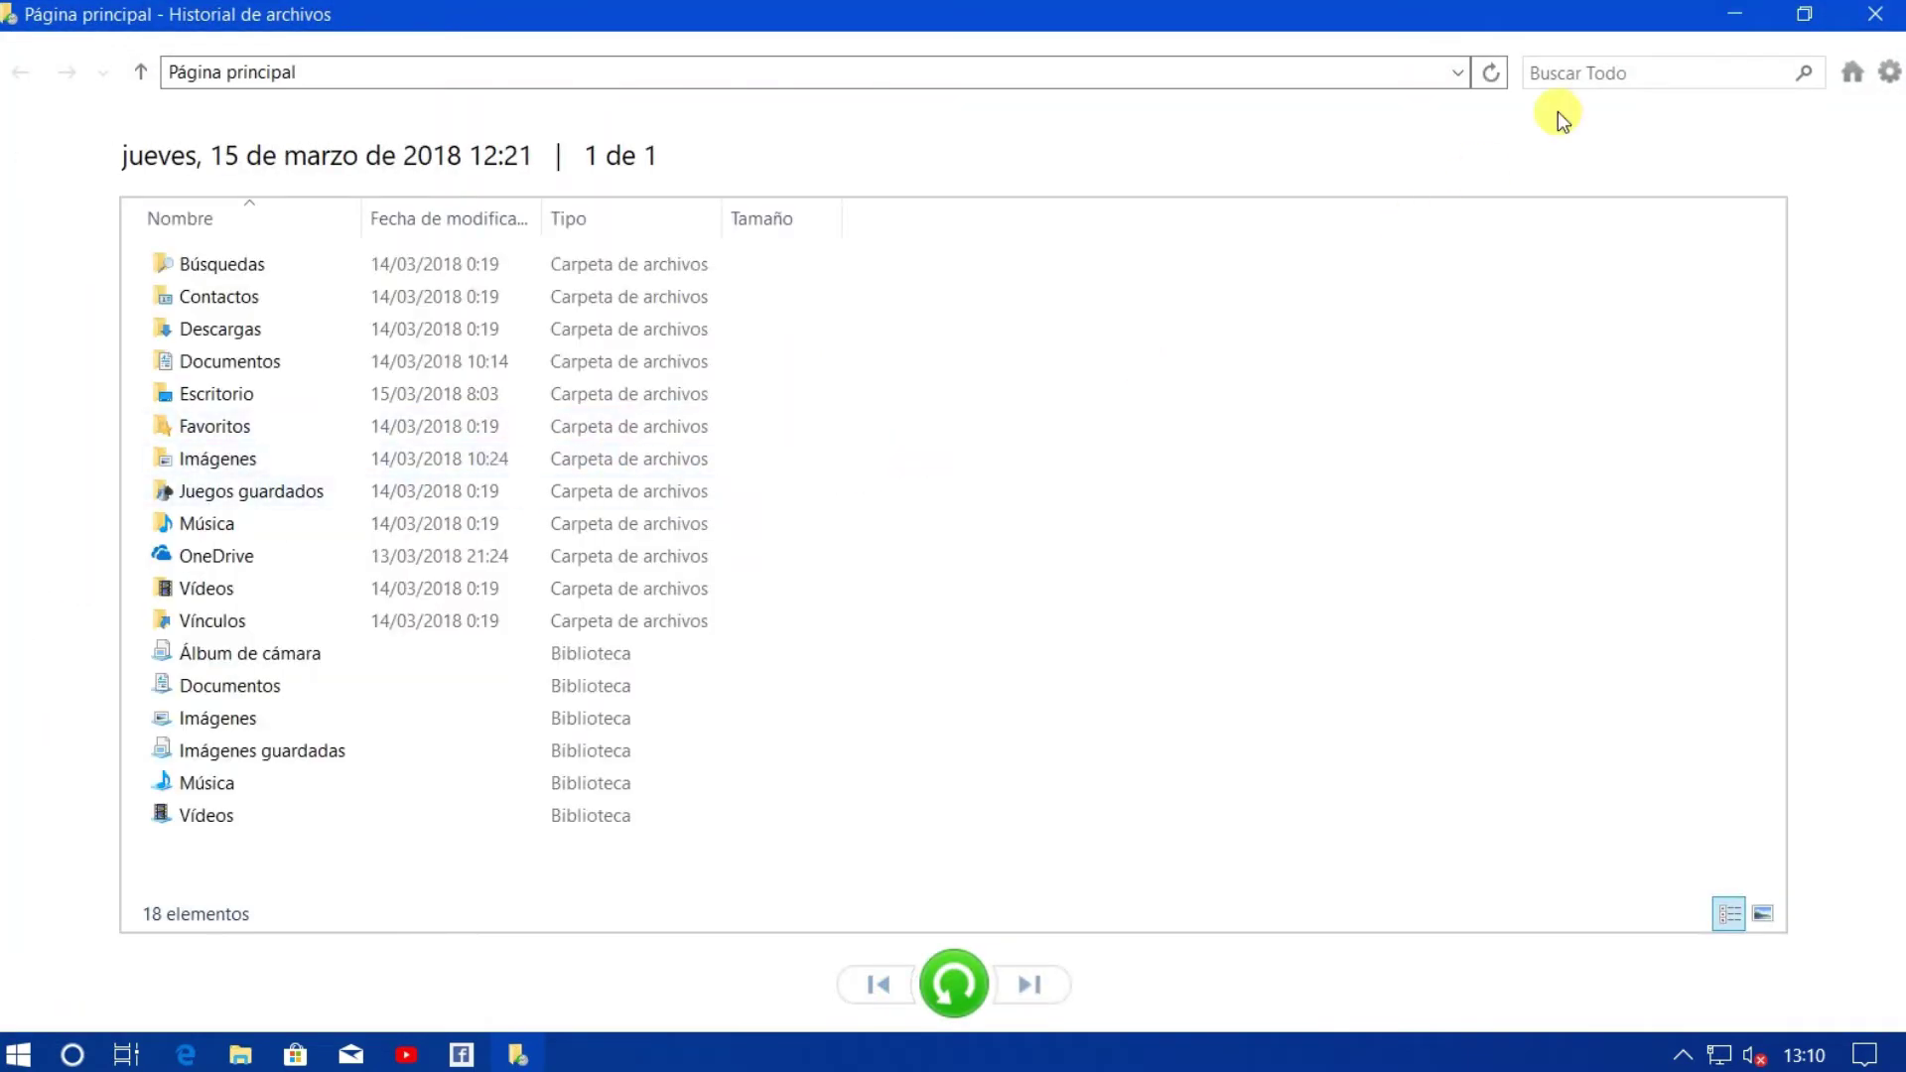
click(1870, 24)
Try the system searches "restaurar" and "archivos" to find the file restore tool.
key(super)
text(resta)
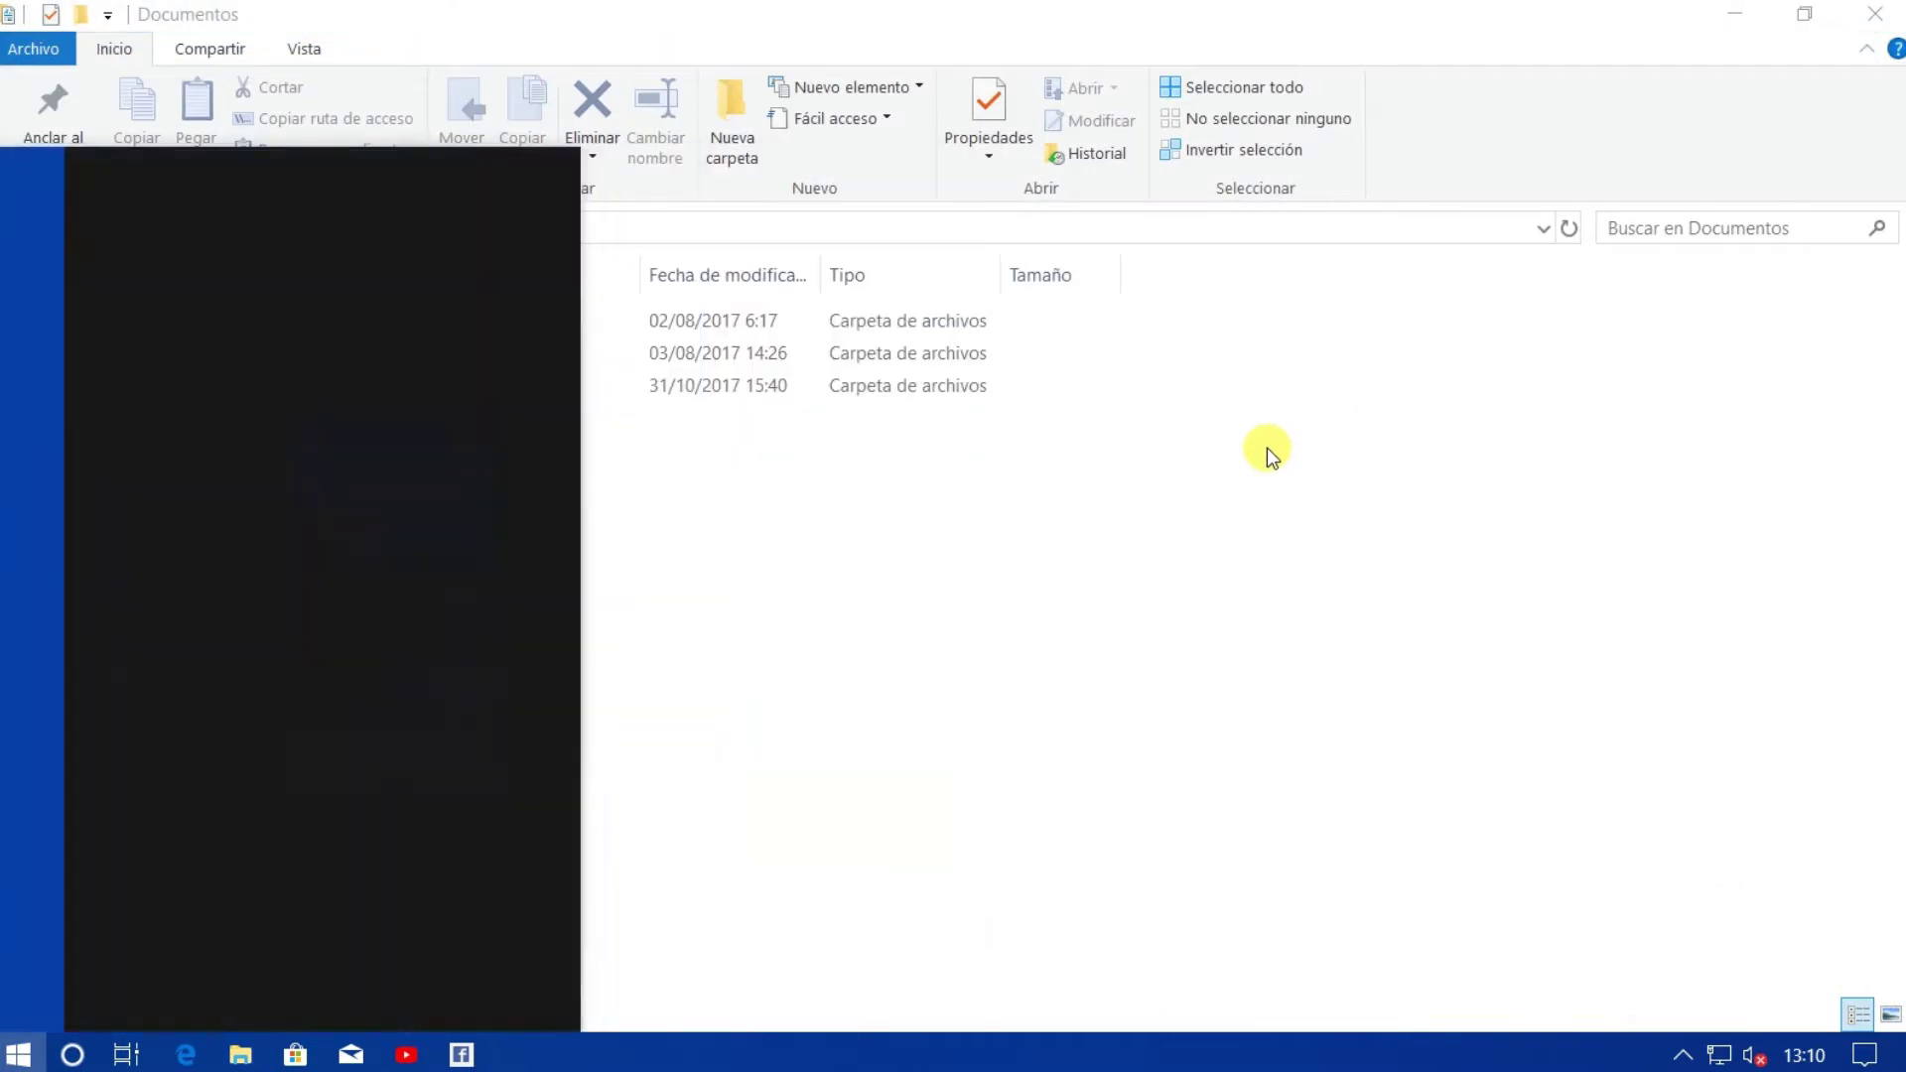
text(urar)
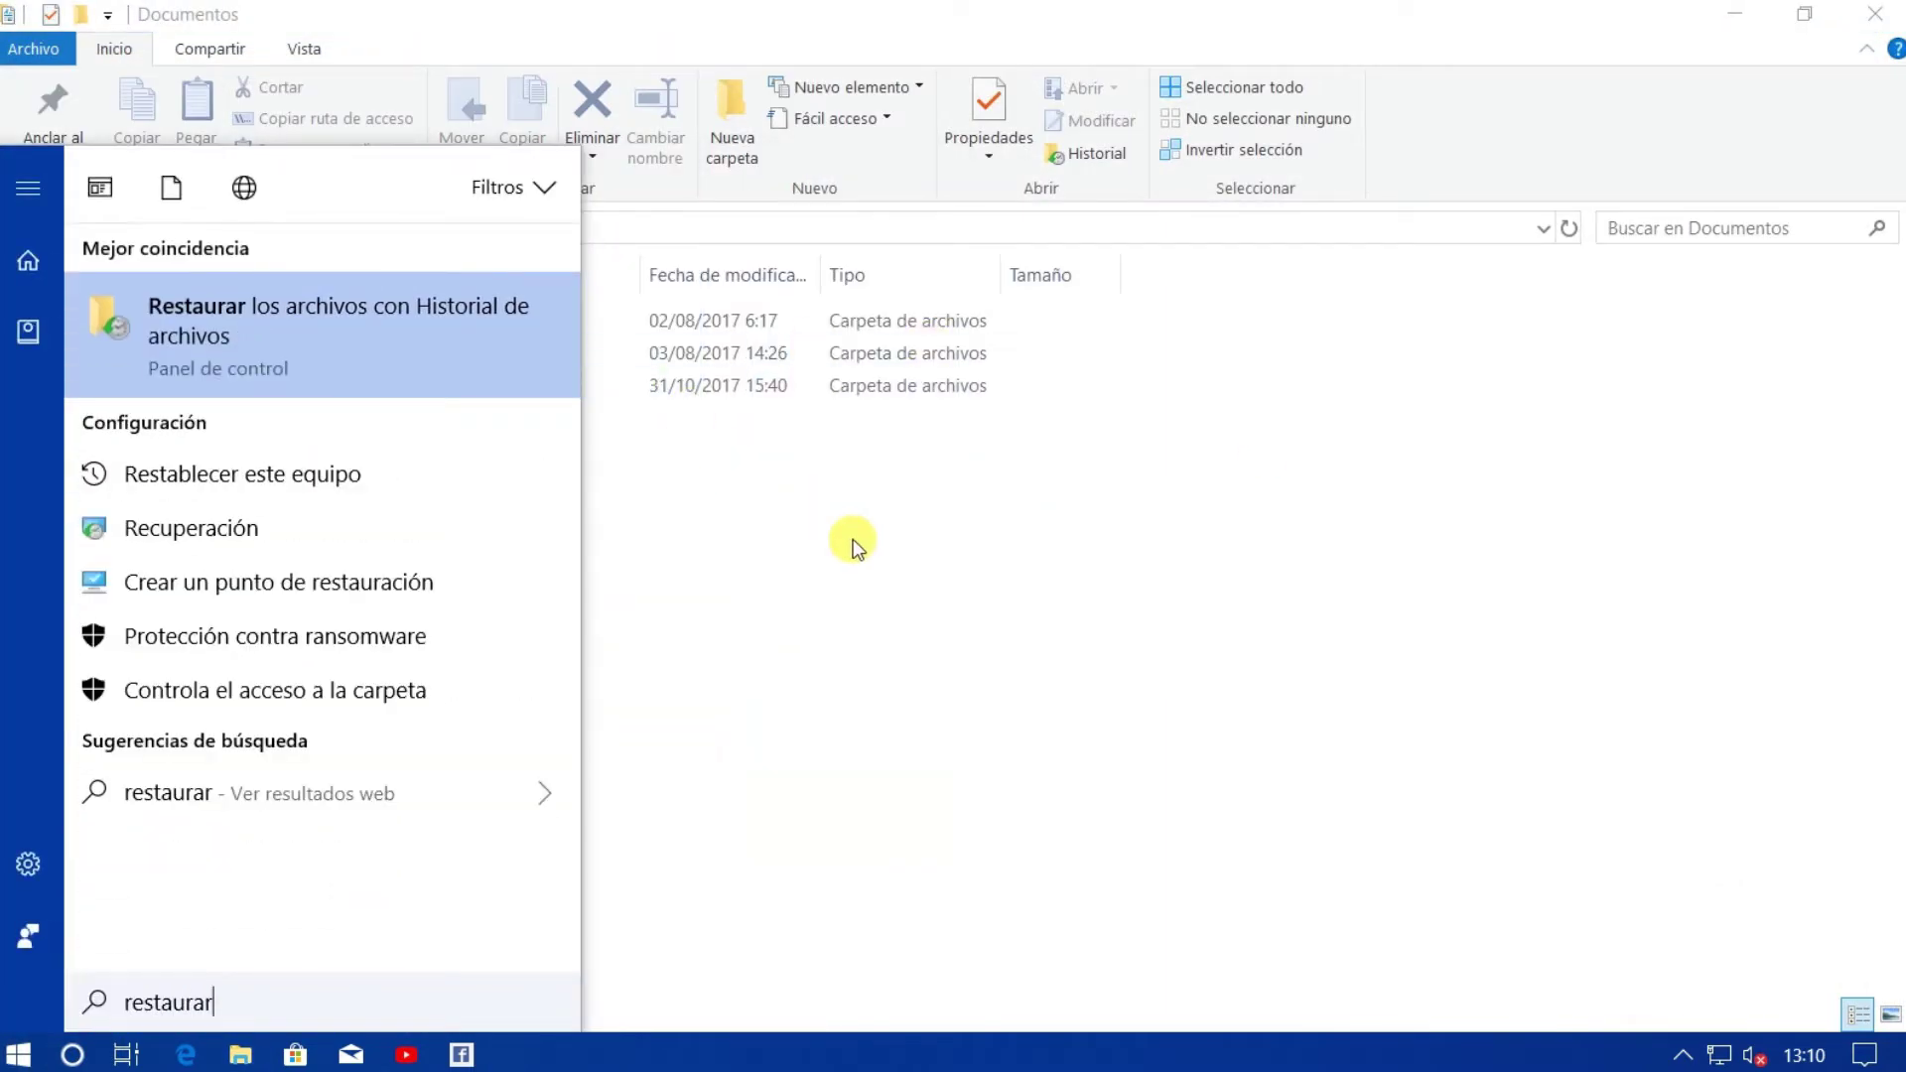
key(BackSpace)
key(BackSpace)
key(BackSpace)
key(BackSpace)
key(BackSpace)
key(BackSpace)
key(BackSpace)
key(BackSpace)
text(archivos)
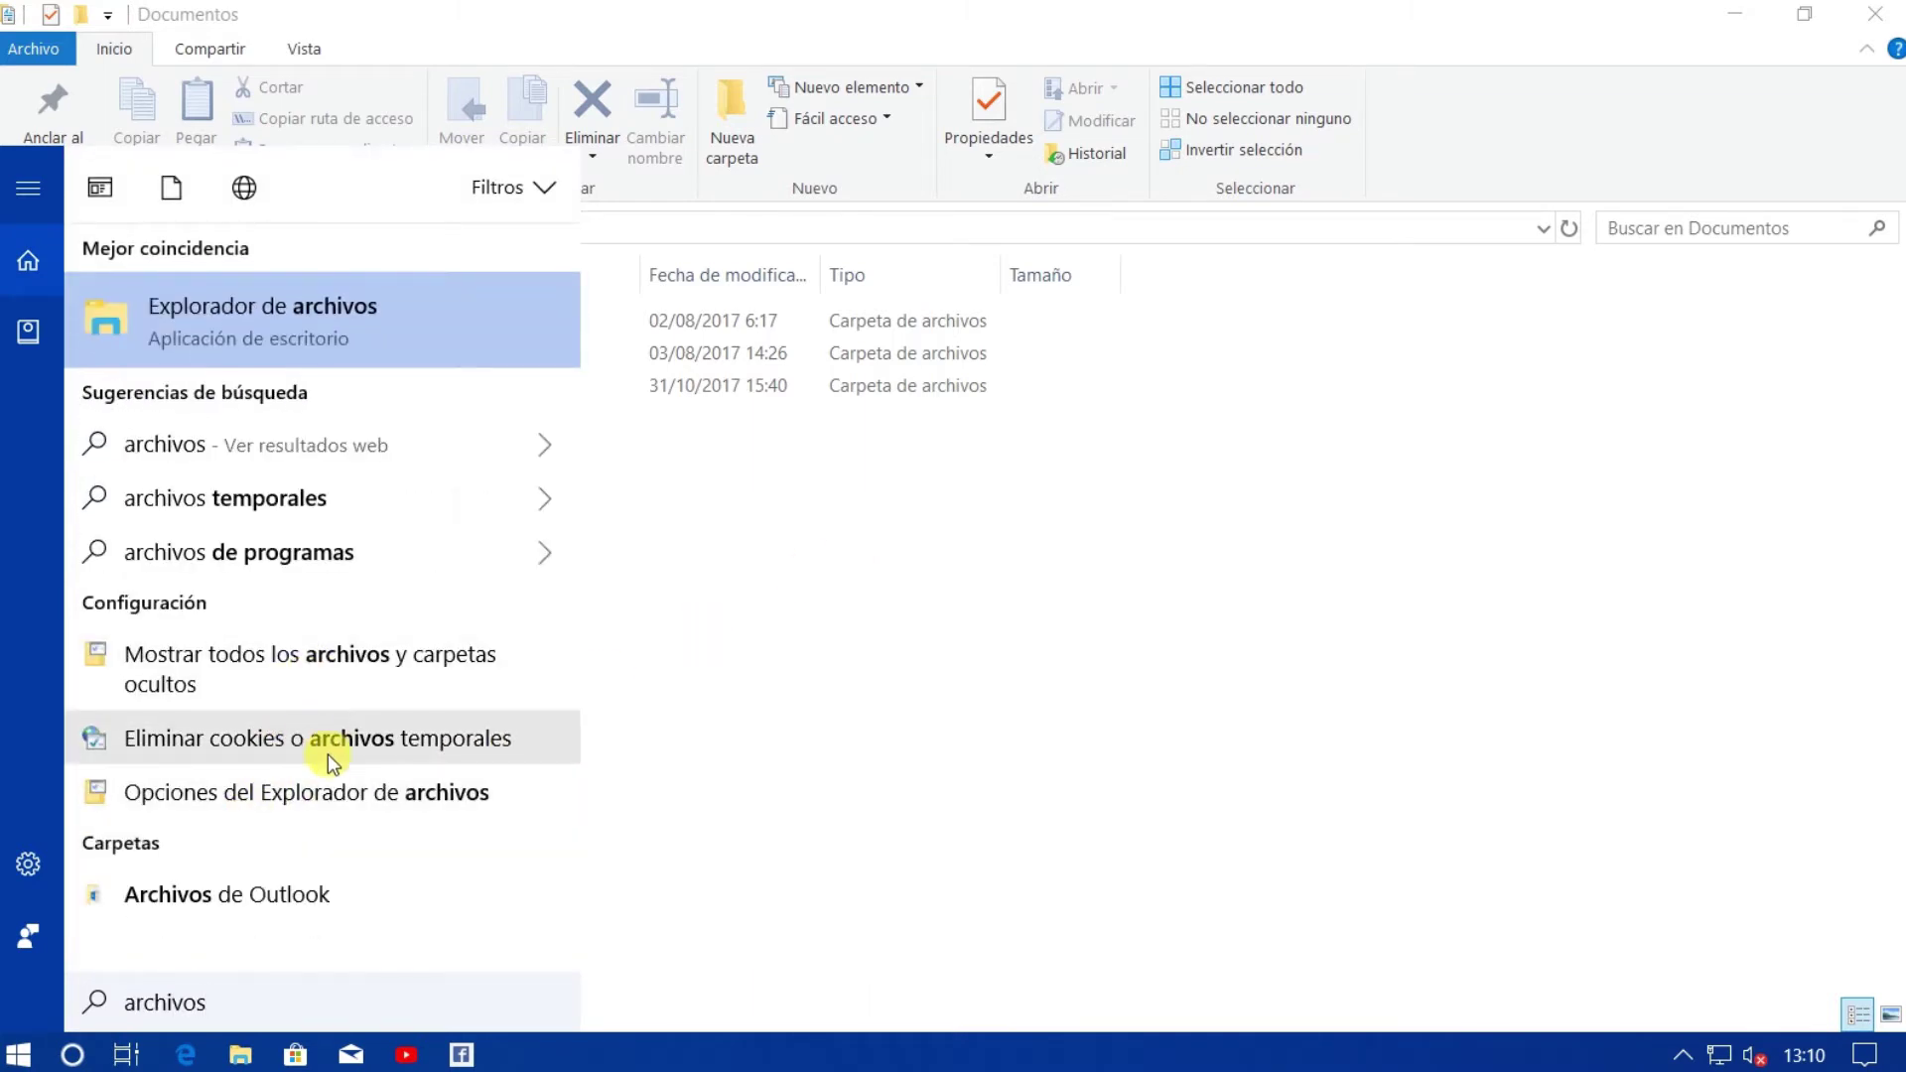
key(ctrl+a)
text(Rest)
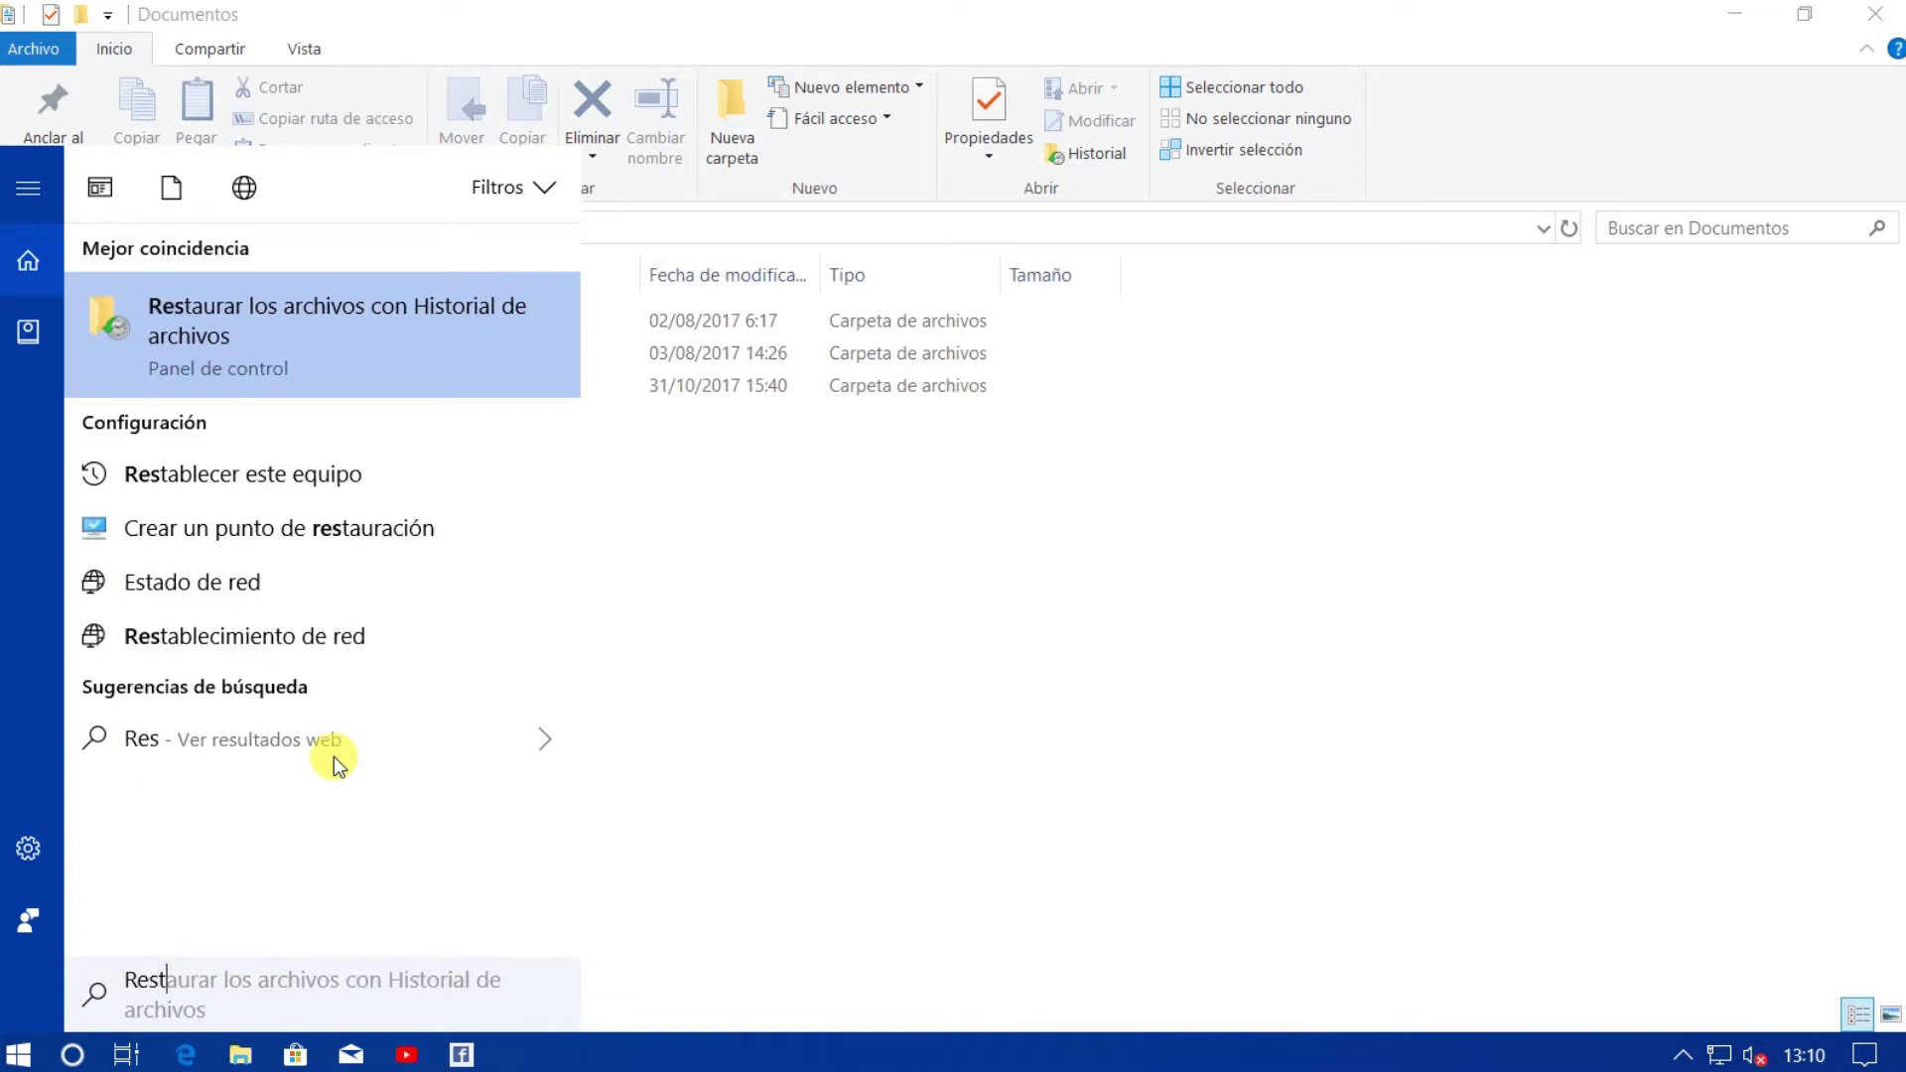
text(arurar)
Search for "Restaurar" and open Restaurar los archivos con Historial de archivos.
key(ctrl+a)
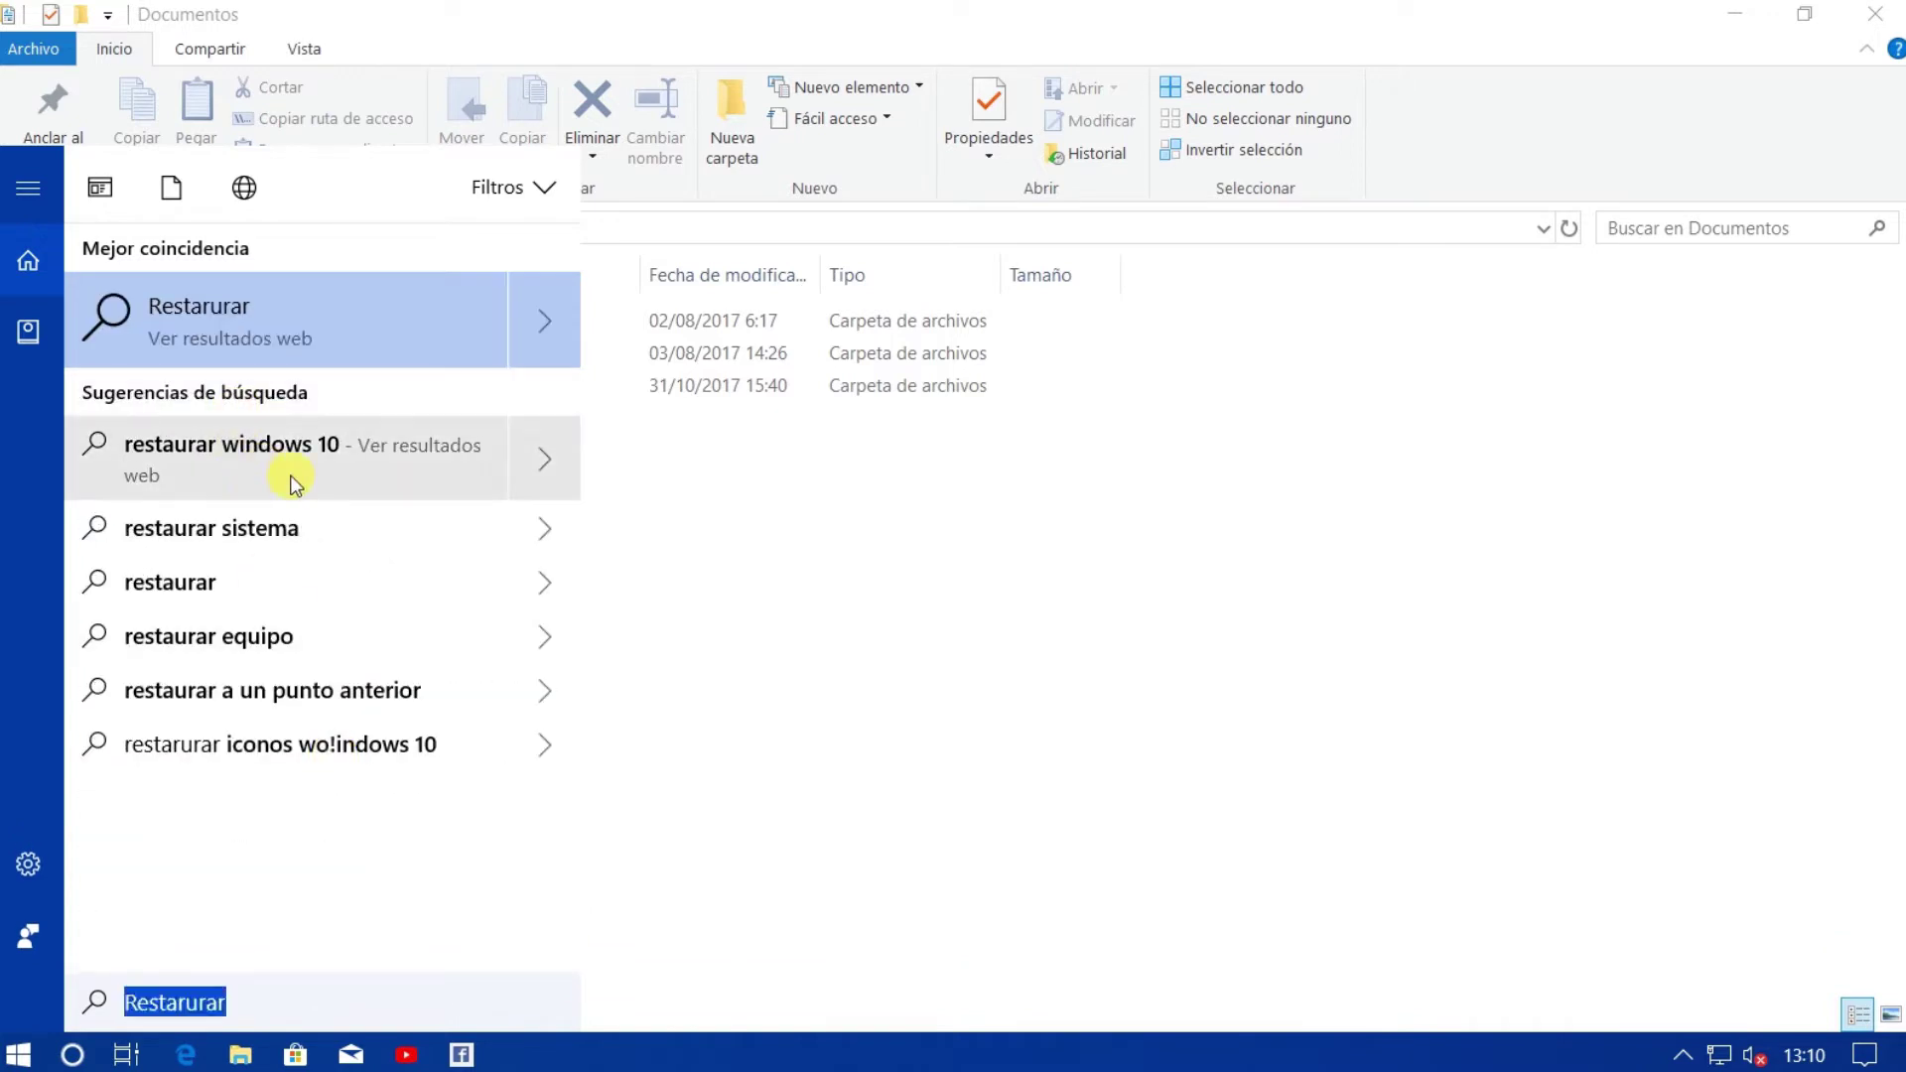
text(Restaurar)
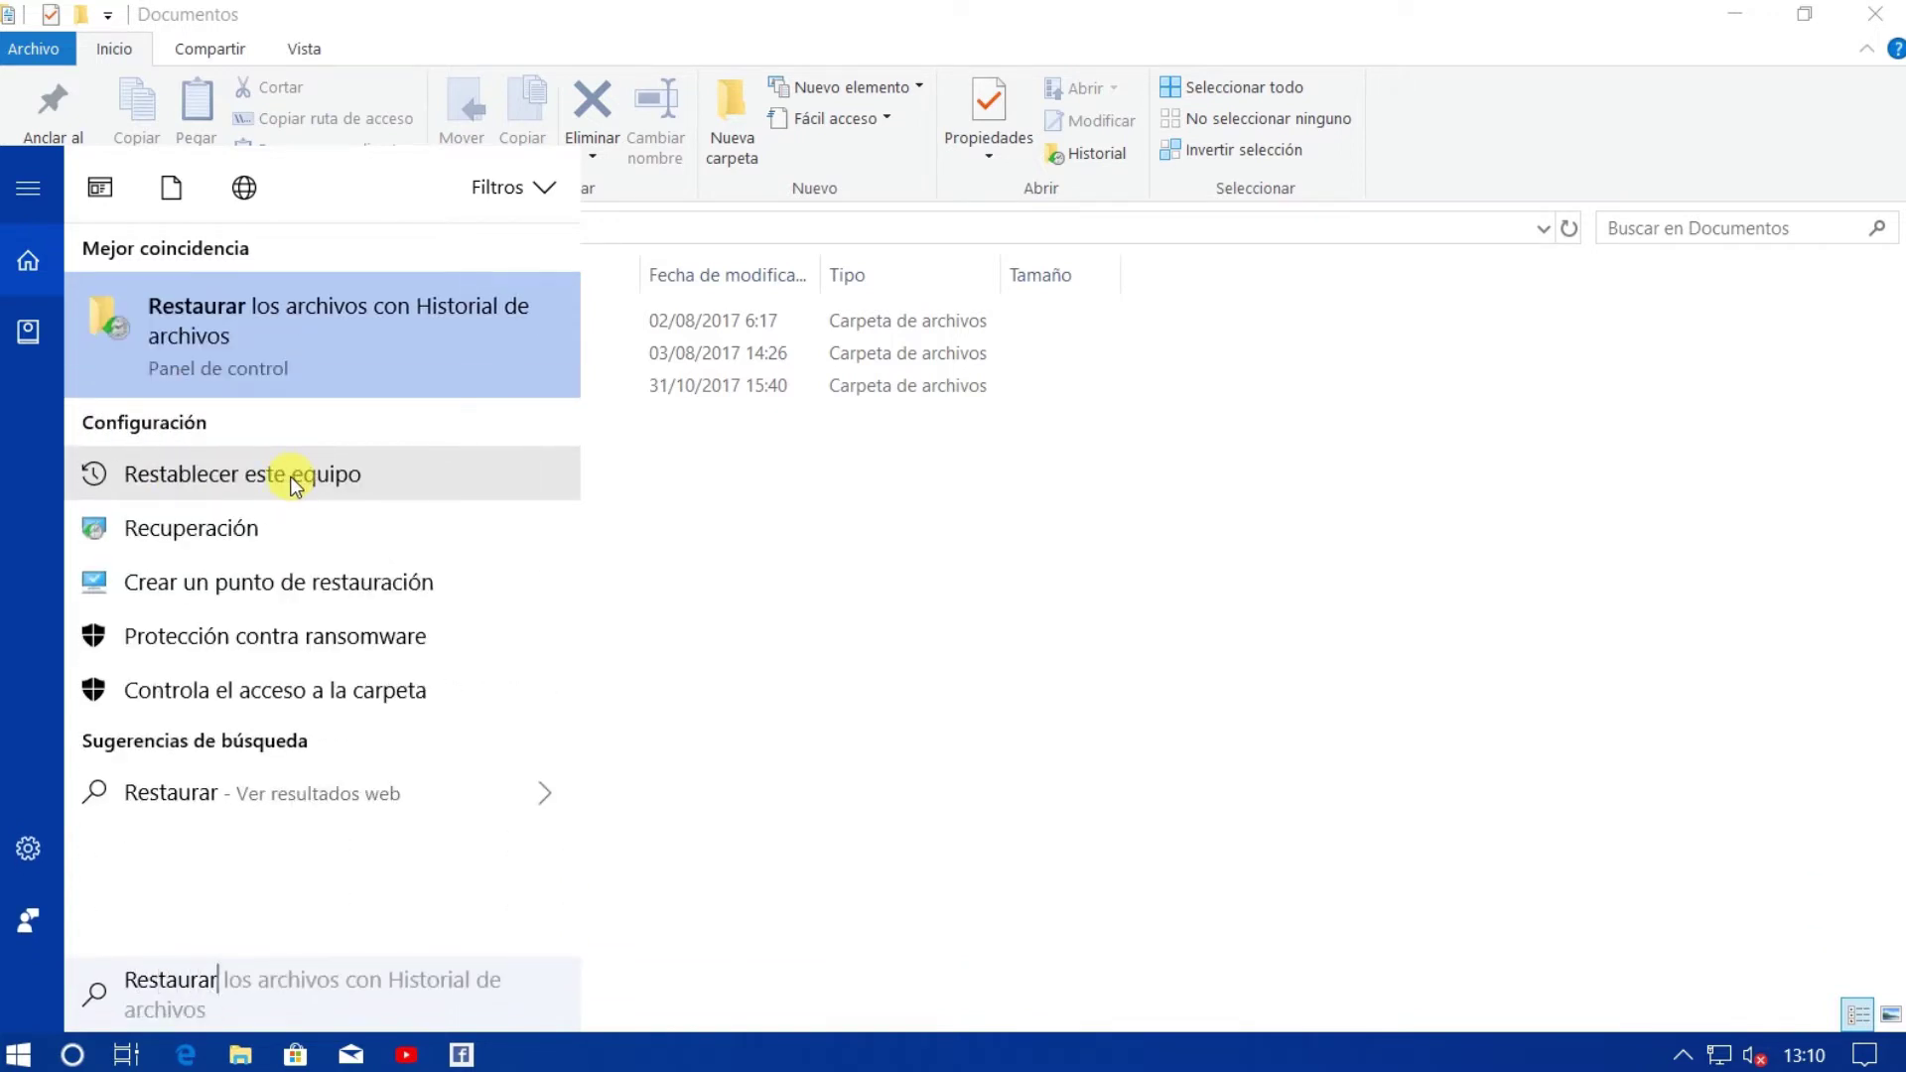
click(287, 333)
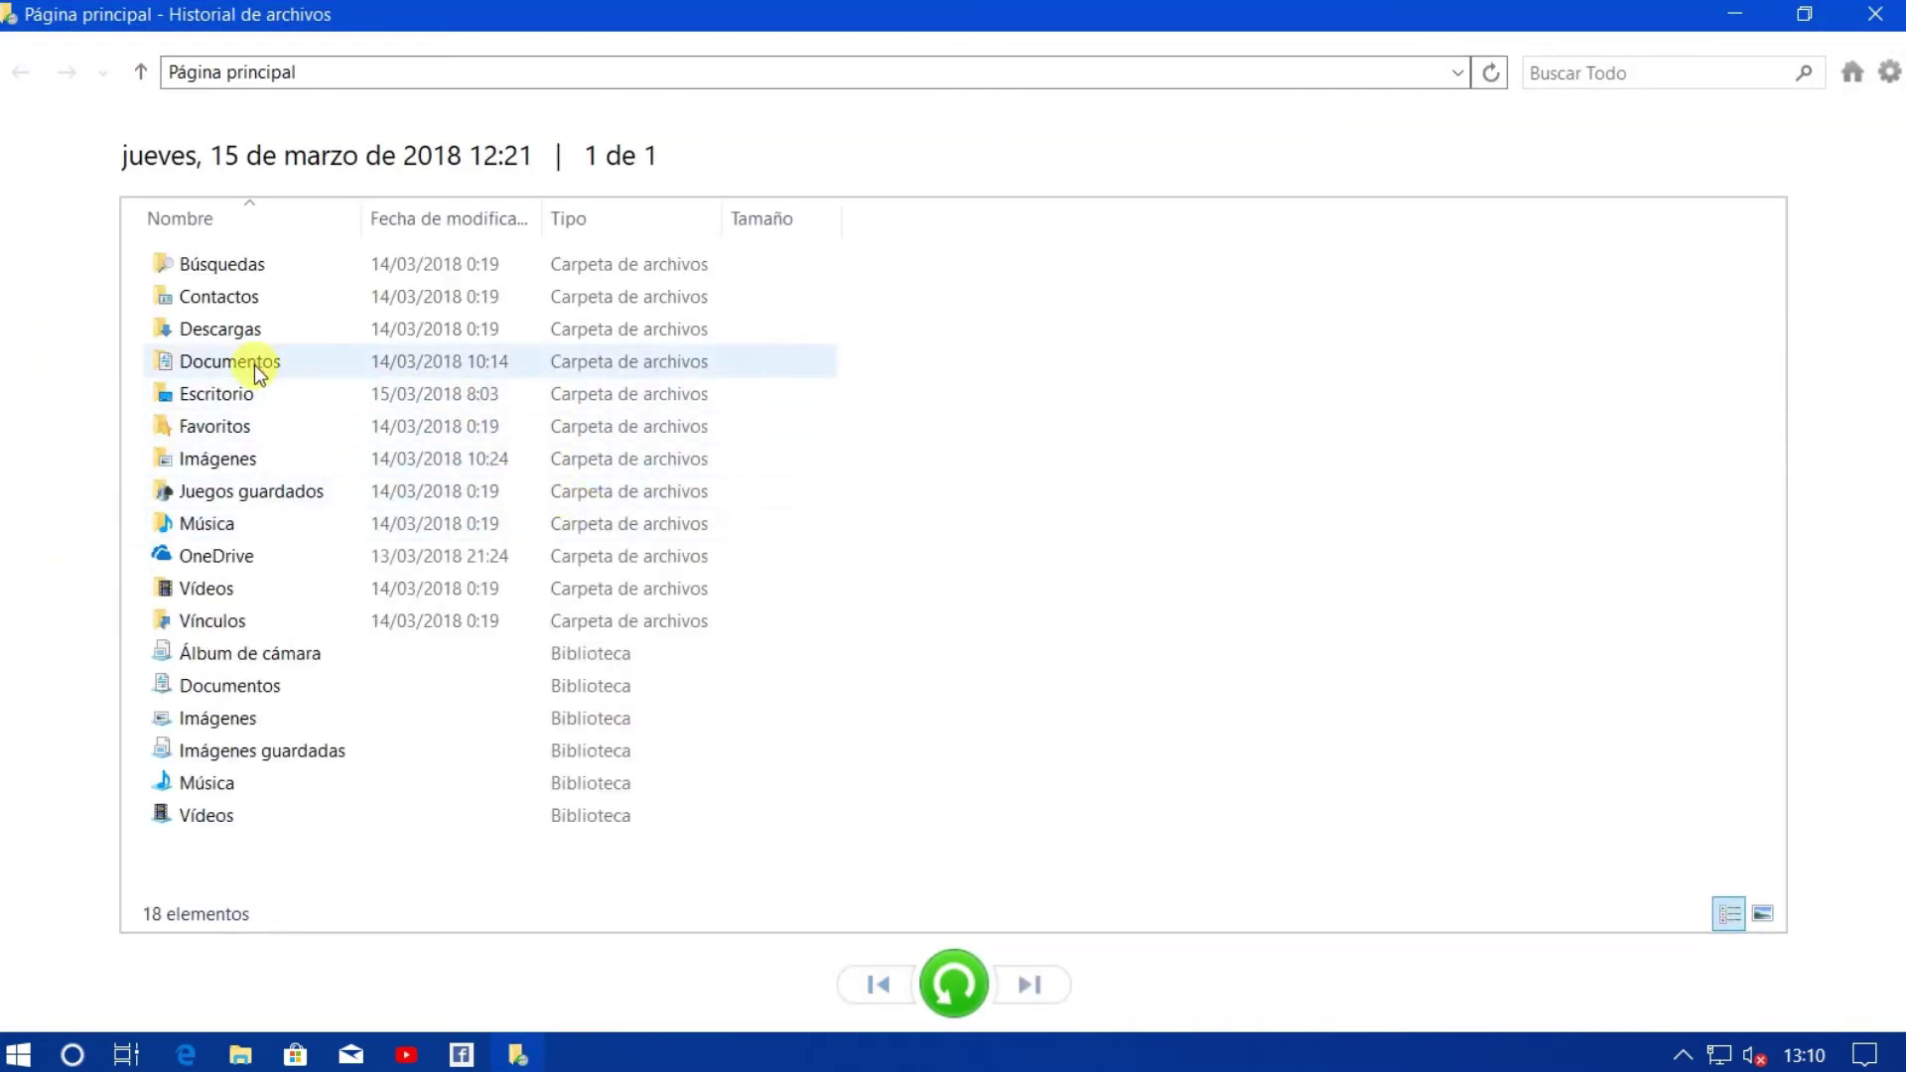
Open the backed-up Documentos folder and preview Documento pal vídeo.rtf.
click(256, 367)
double_click(277, 360)
click(289, 334)
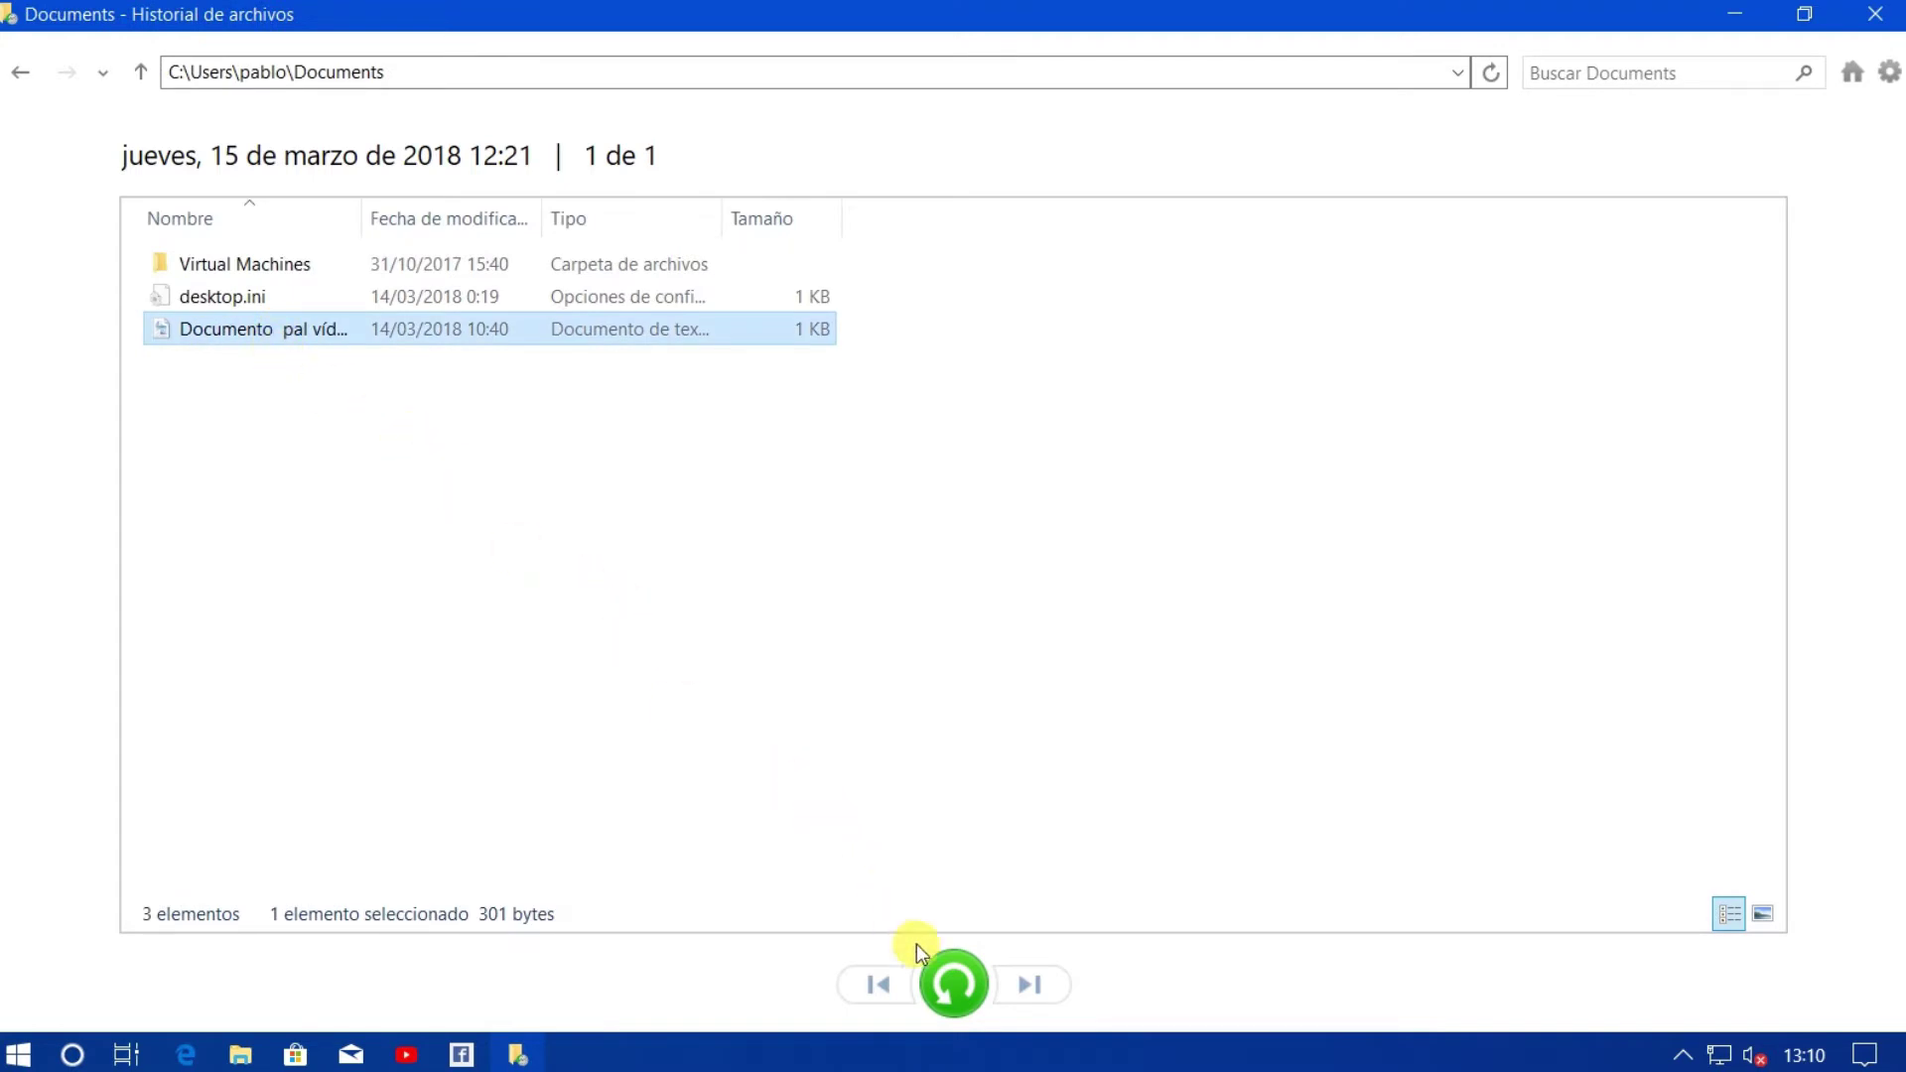
right_click(323, 338)
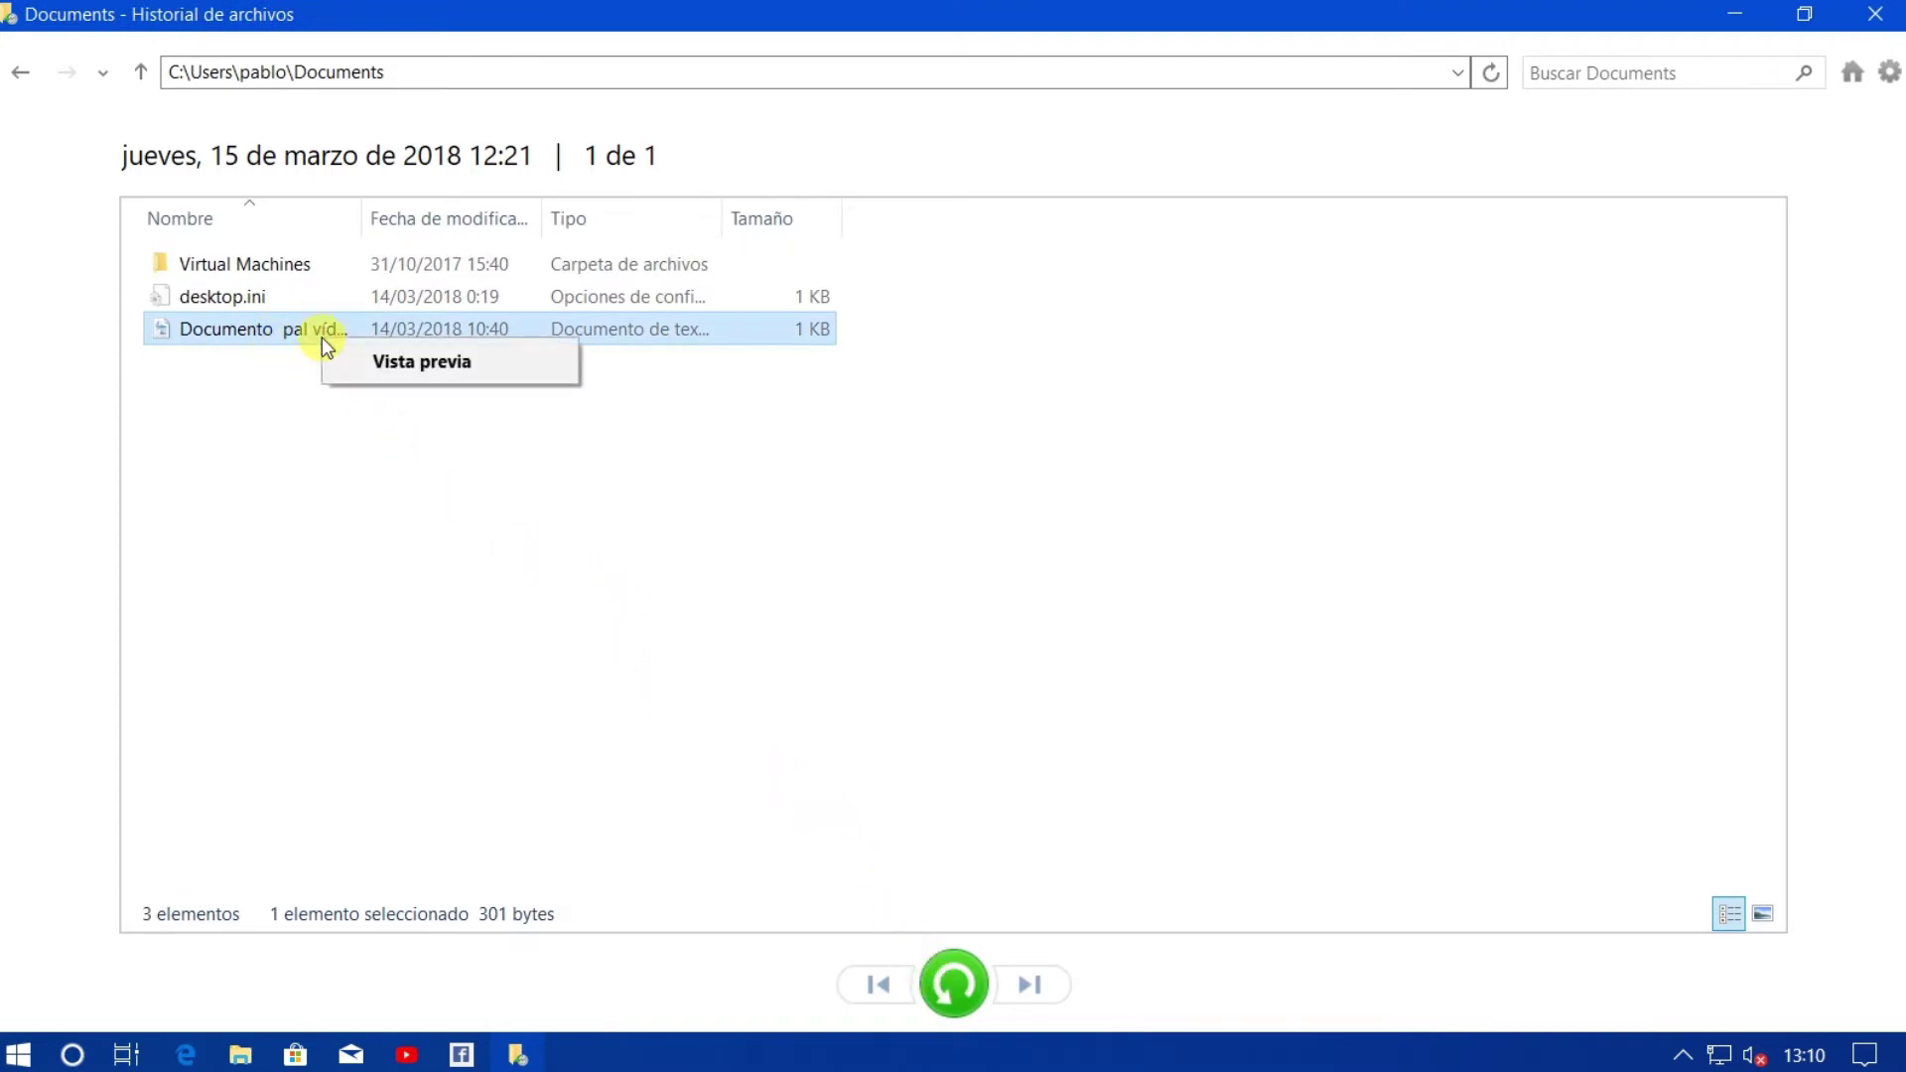
click(404, 368)
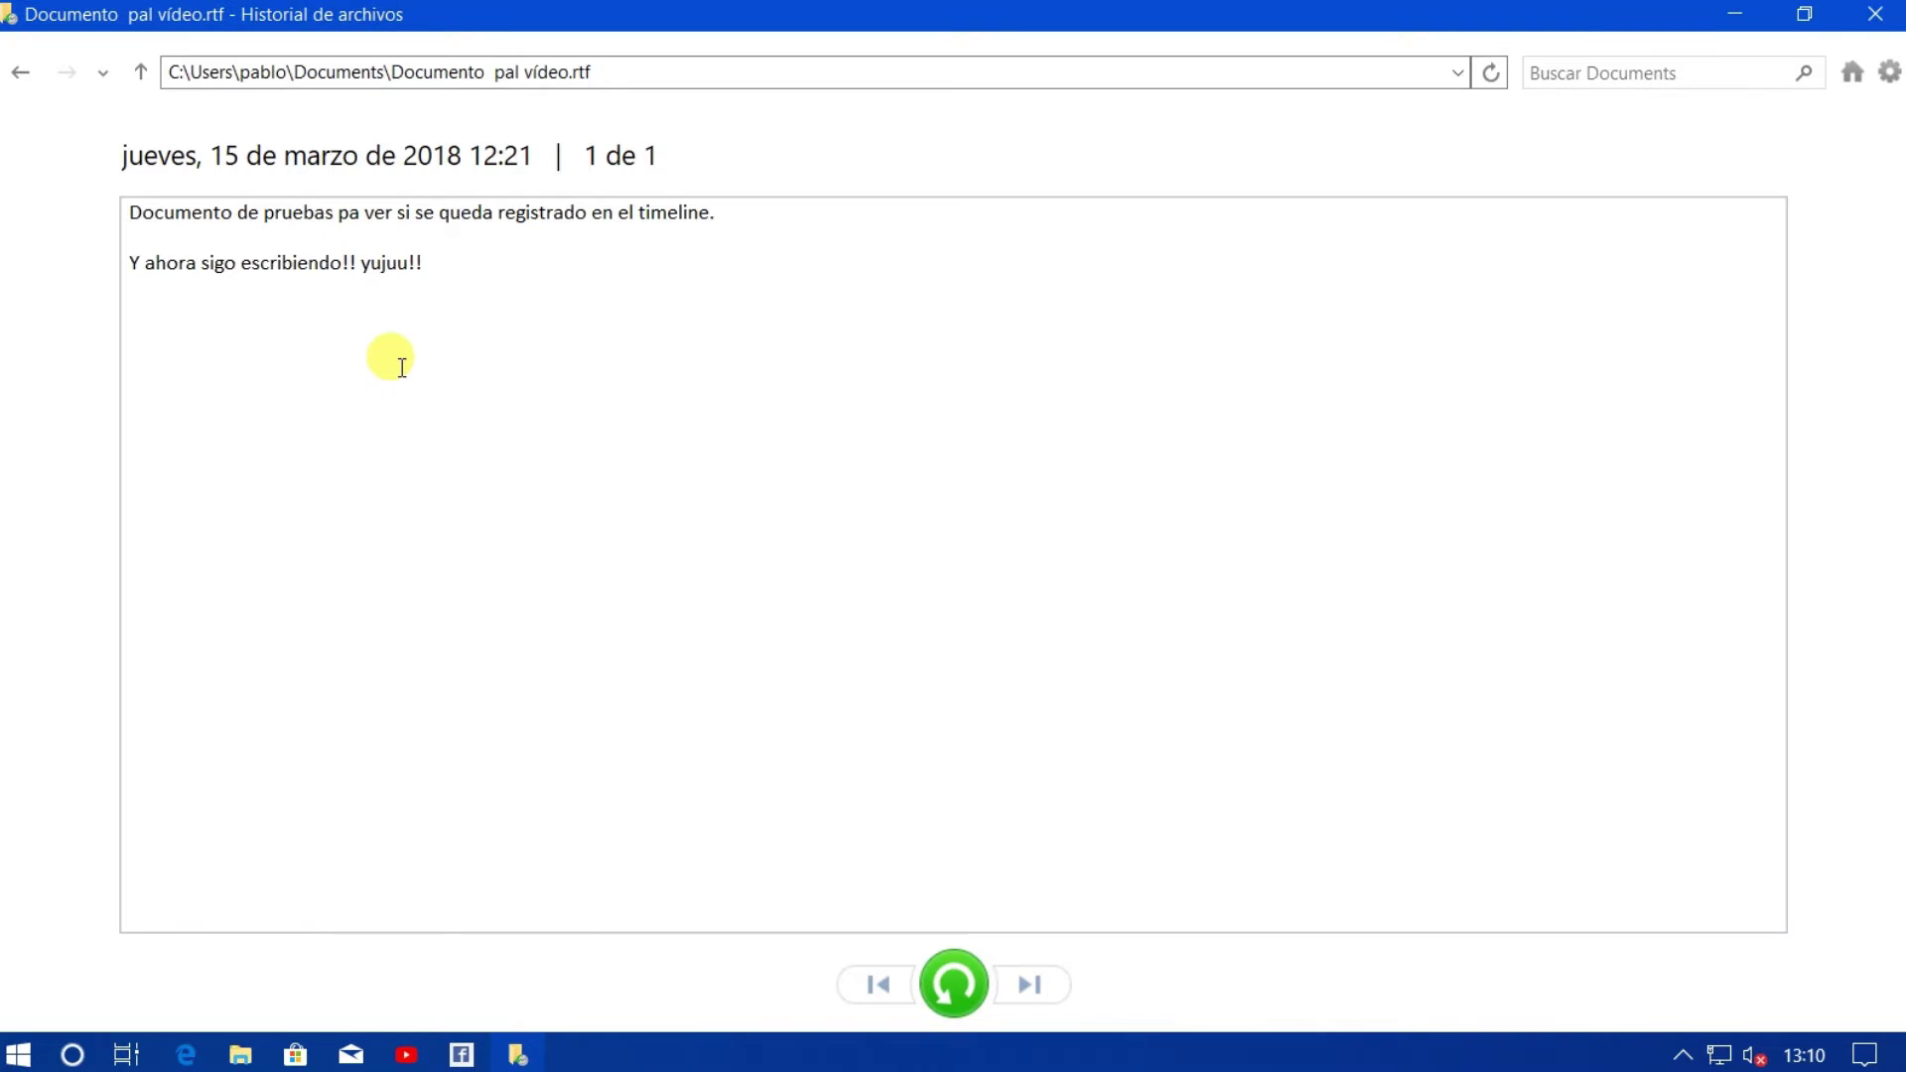
Return to the backed-up Documents listing and check which context options desktop.ini and Documento pal vídeo.rtf offer.
click(20, 71)
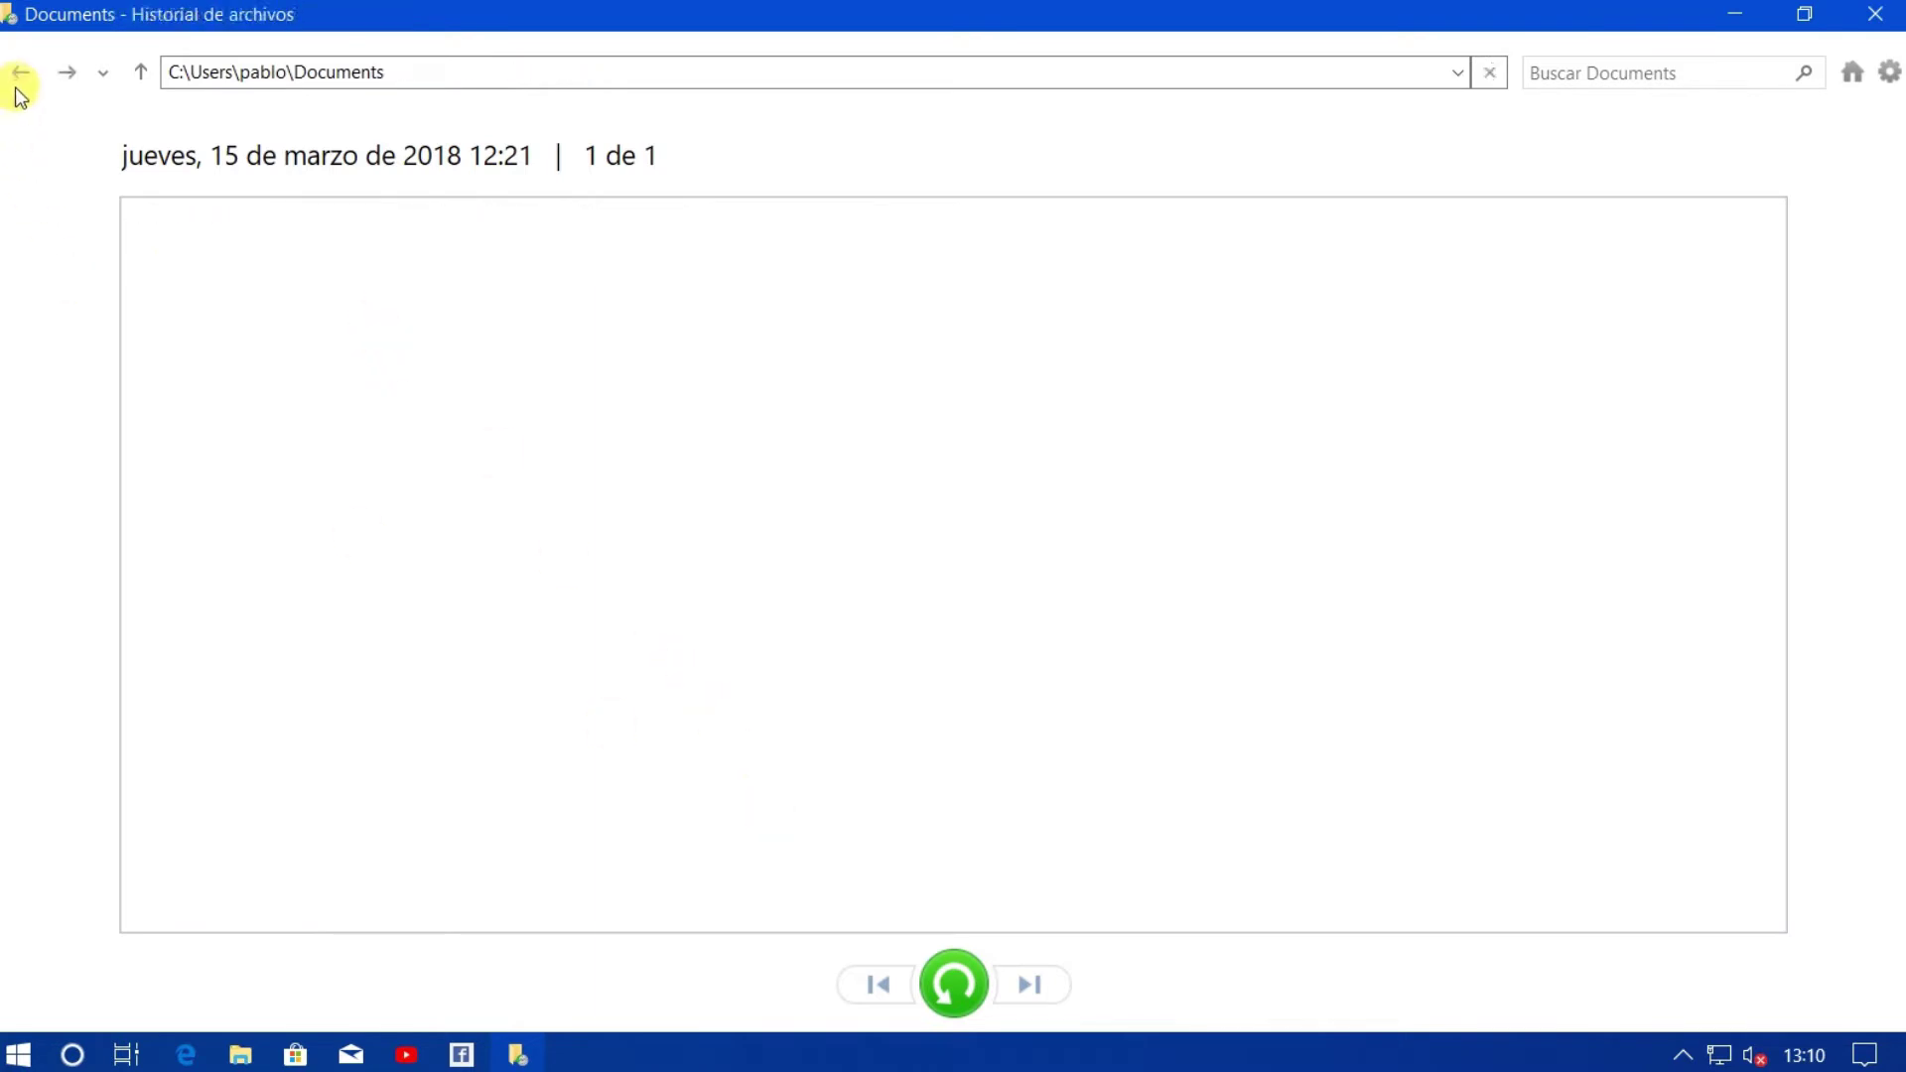
click(226, 325)
right_click(246, 300)
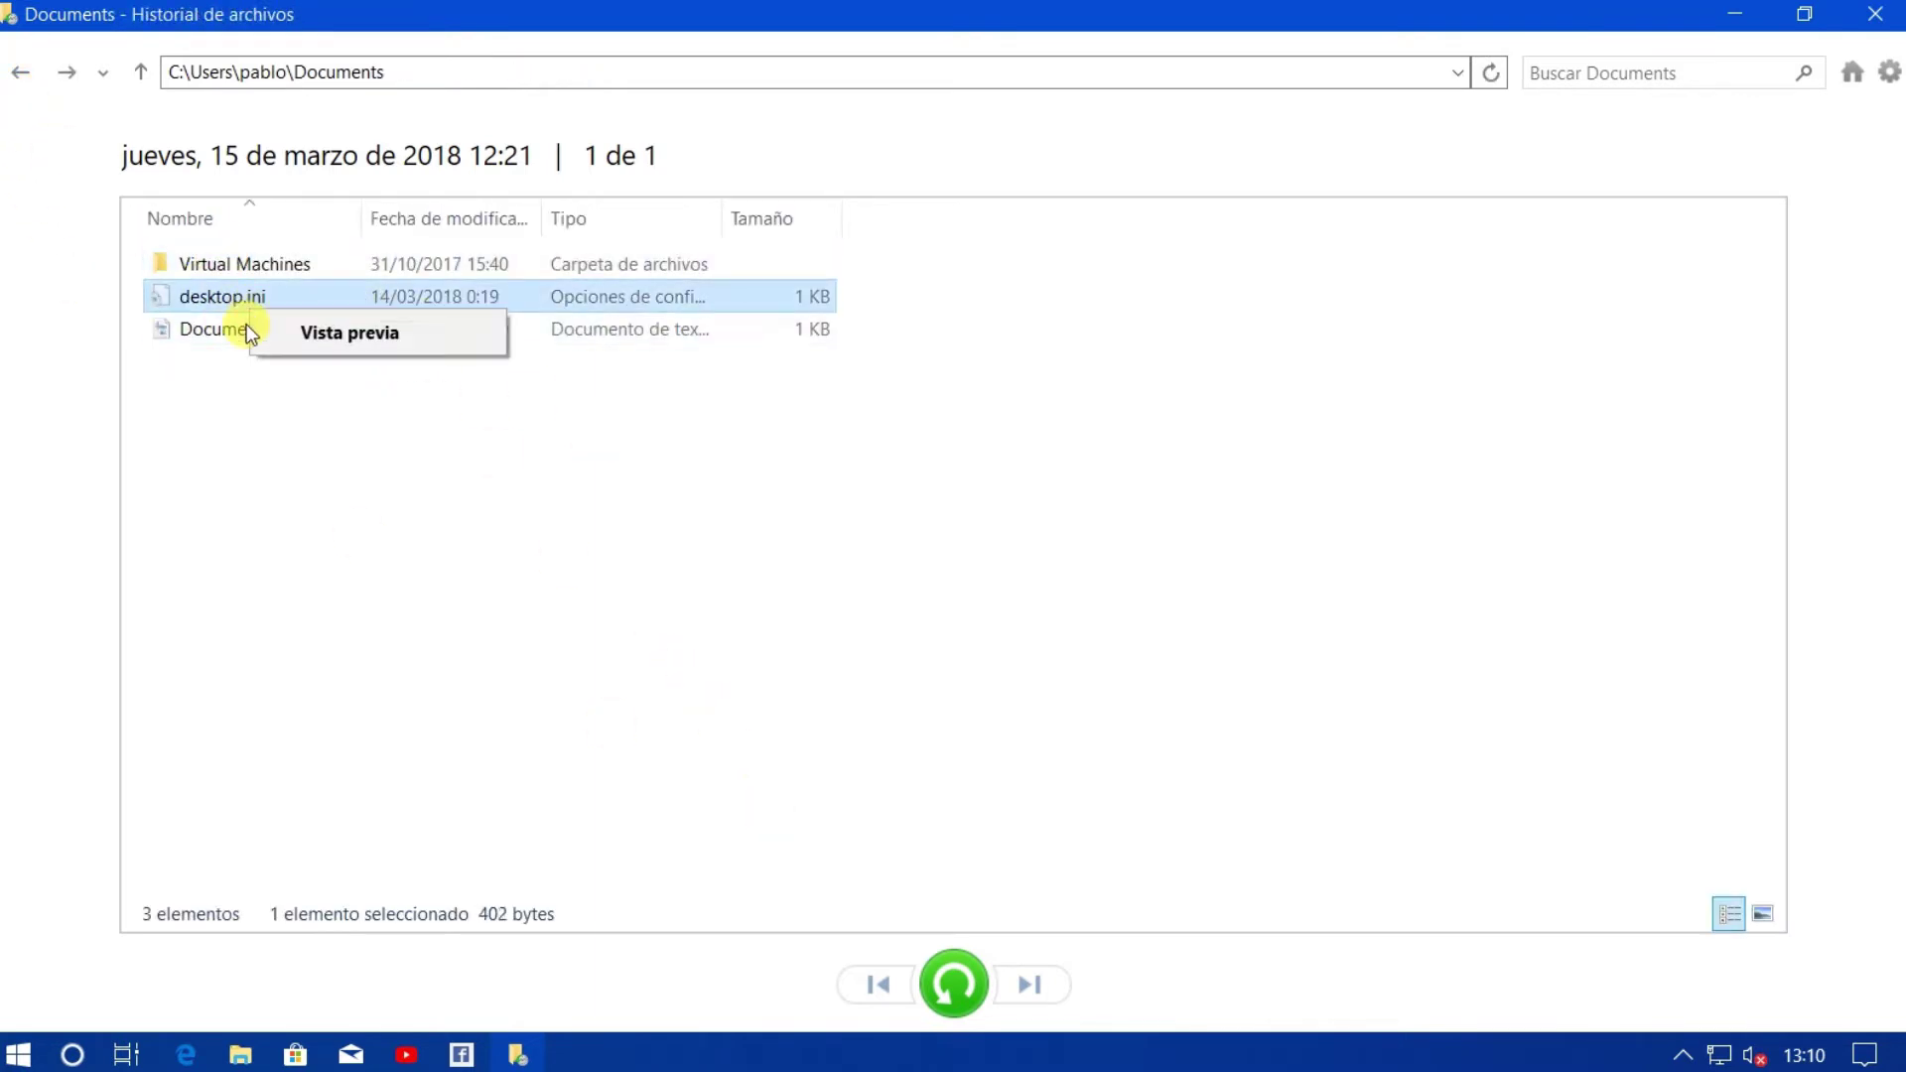
right_click(215, 335)
click(188, 429)
right_click(268, 333)
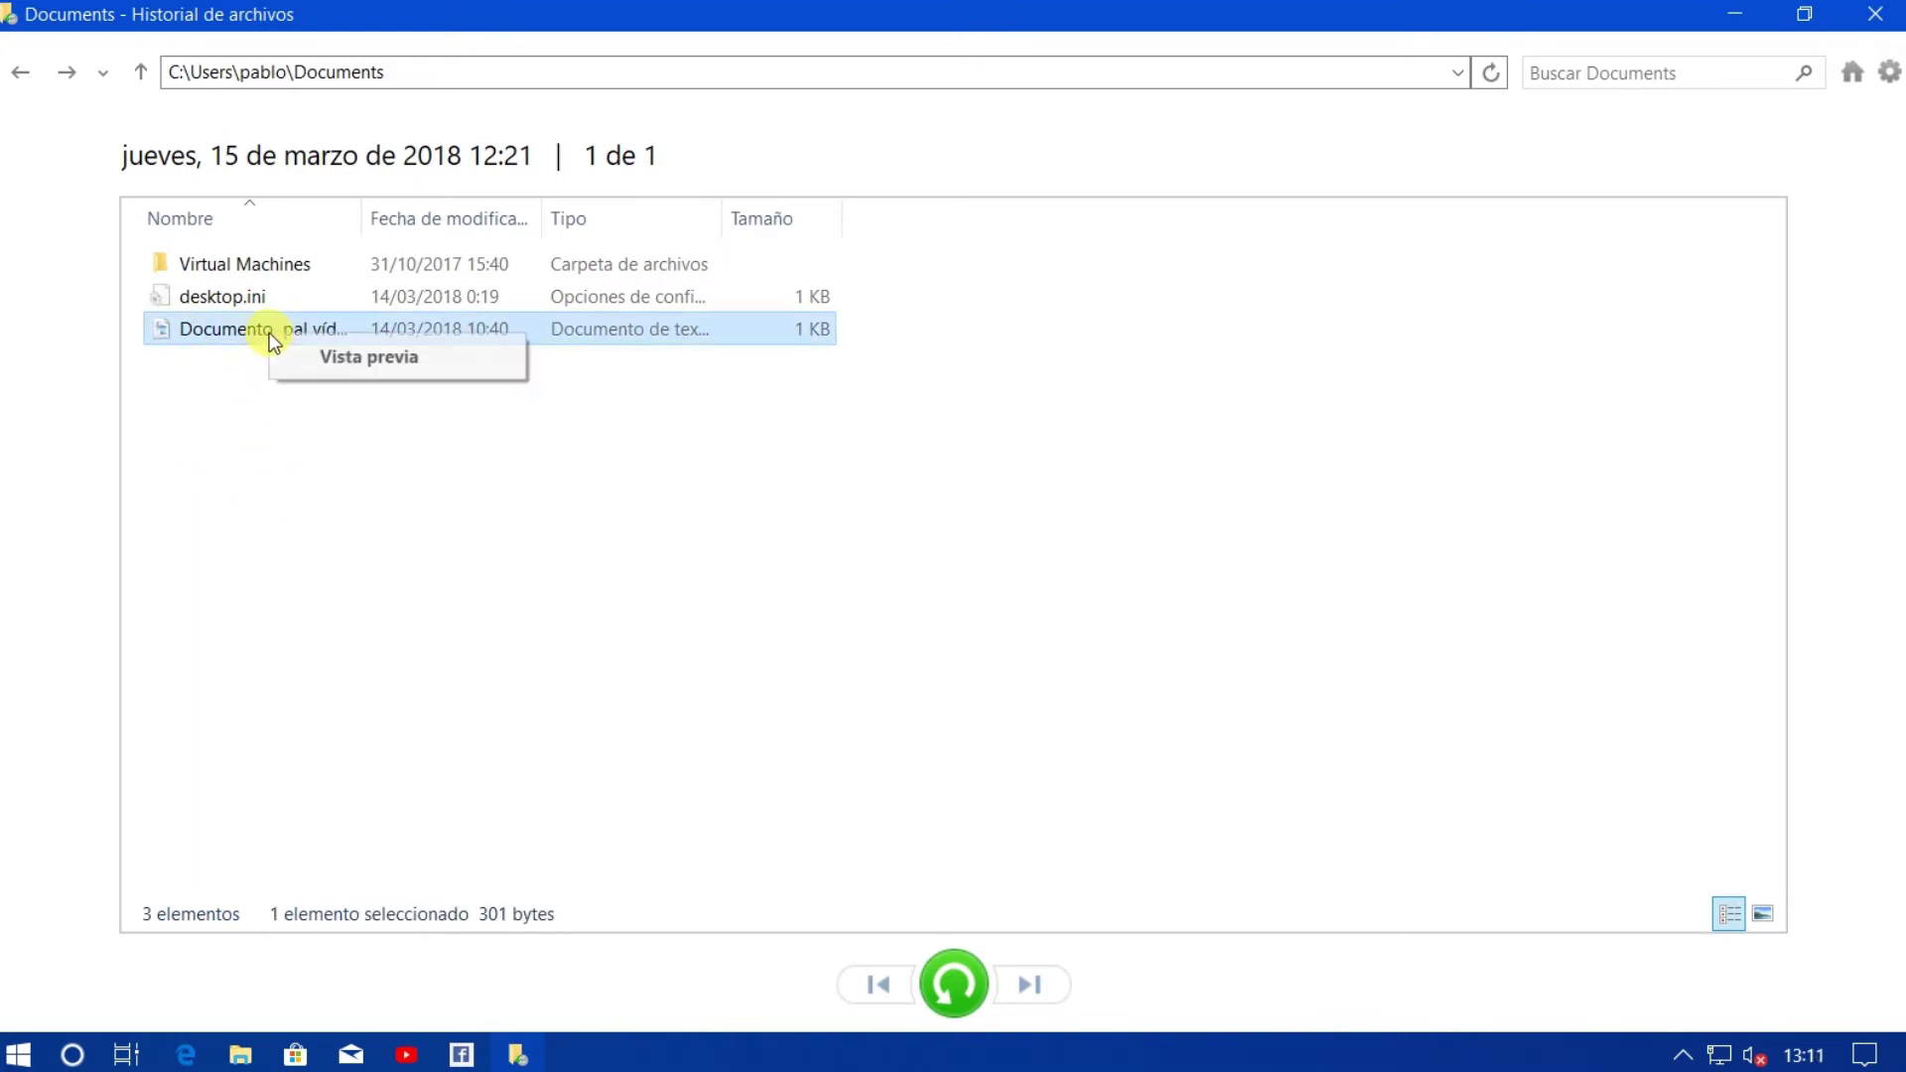
click(545, 506)
click(344, 338)
Show the backed-up Documents items as large icons and open the preview of Documento pal vídeo.rtf.
click(1761, 912)
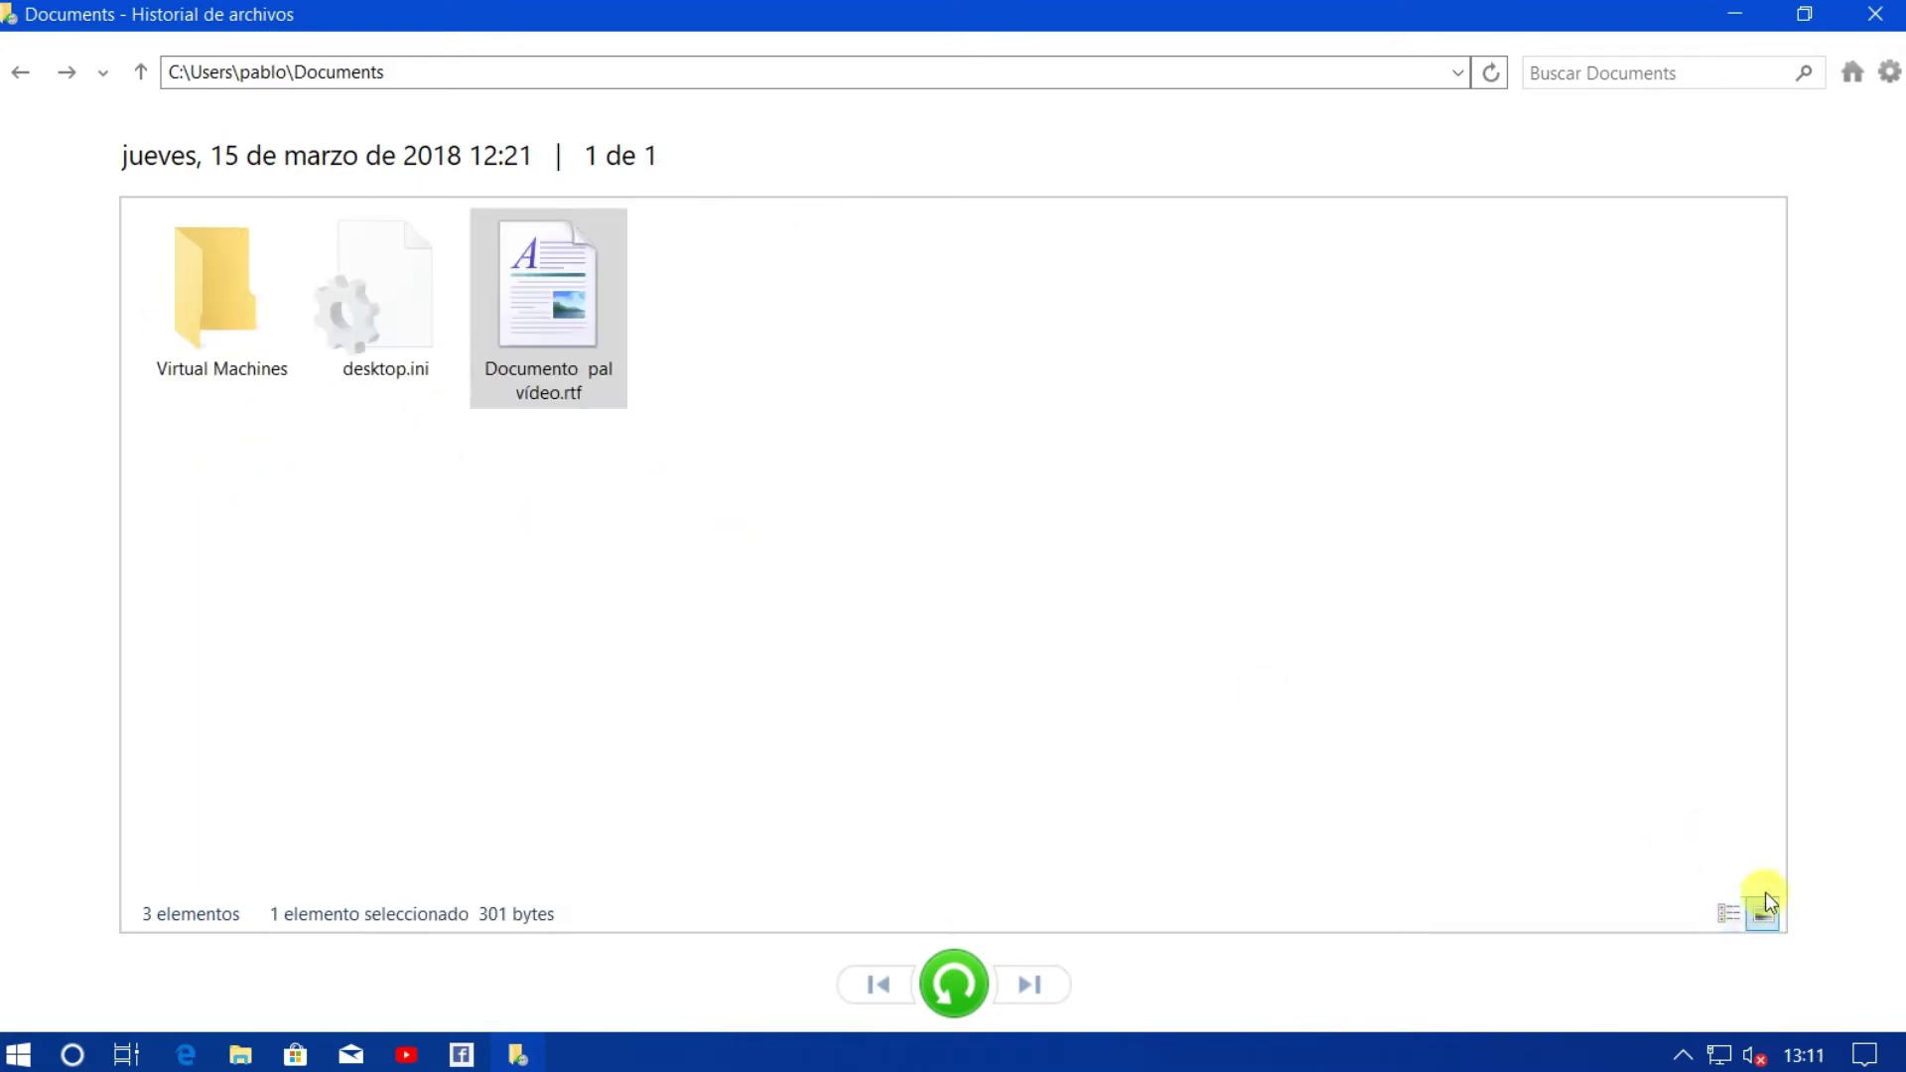
click(1729, 913)
click(1763, 913)
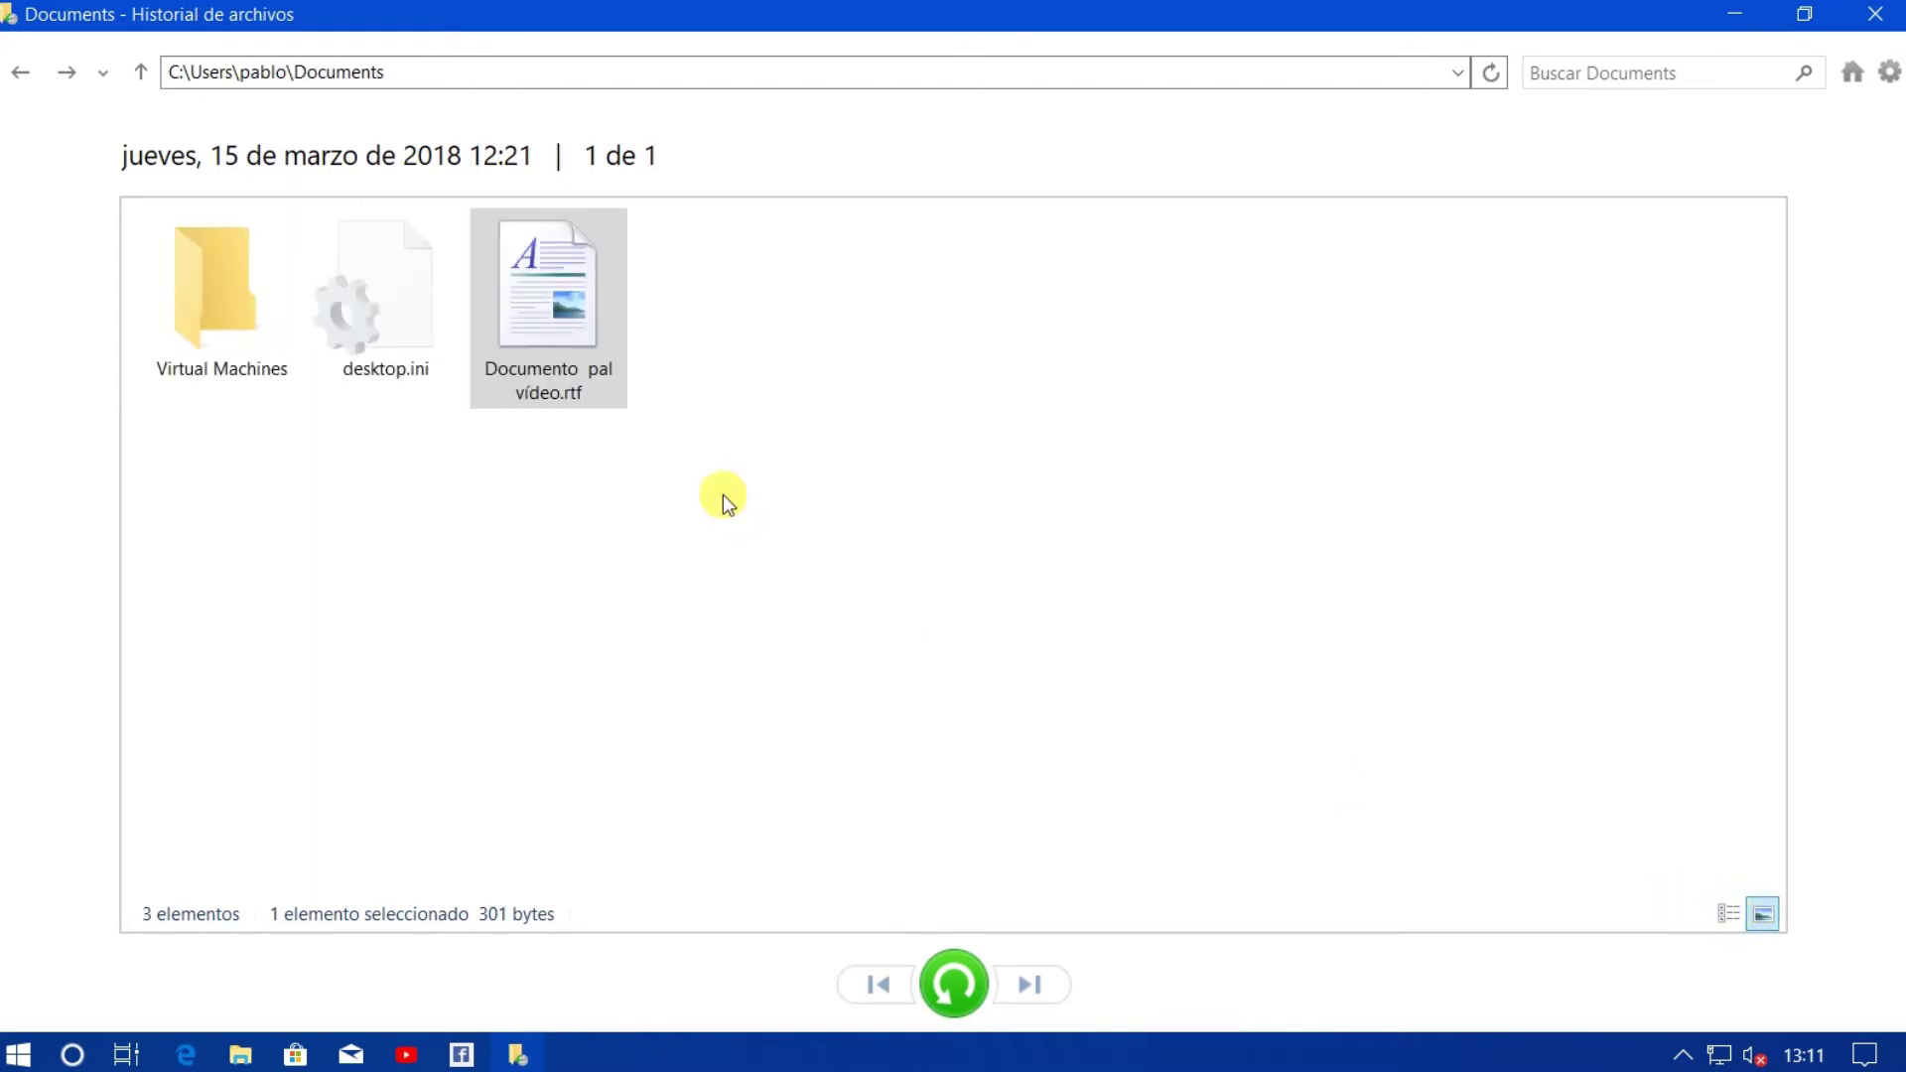
click(1884, 76)
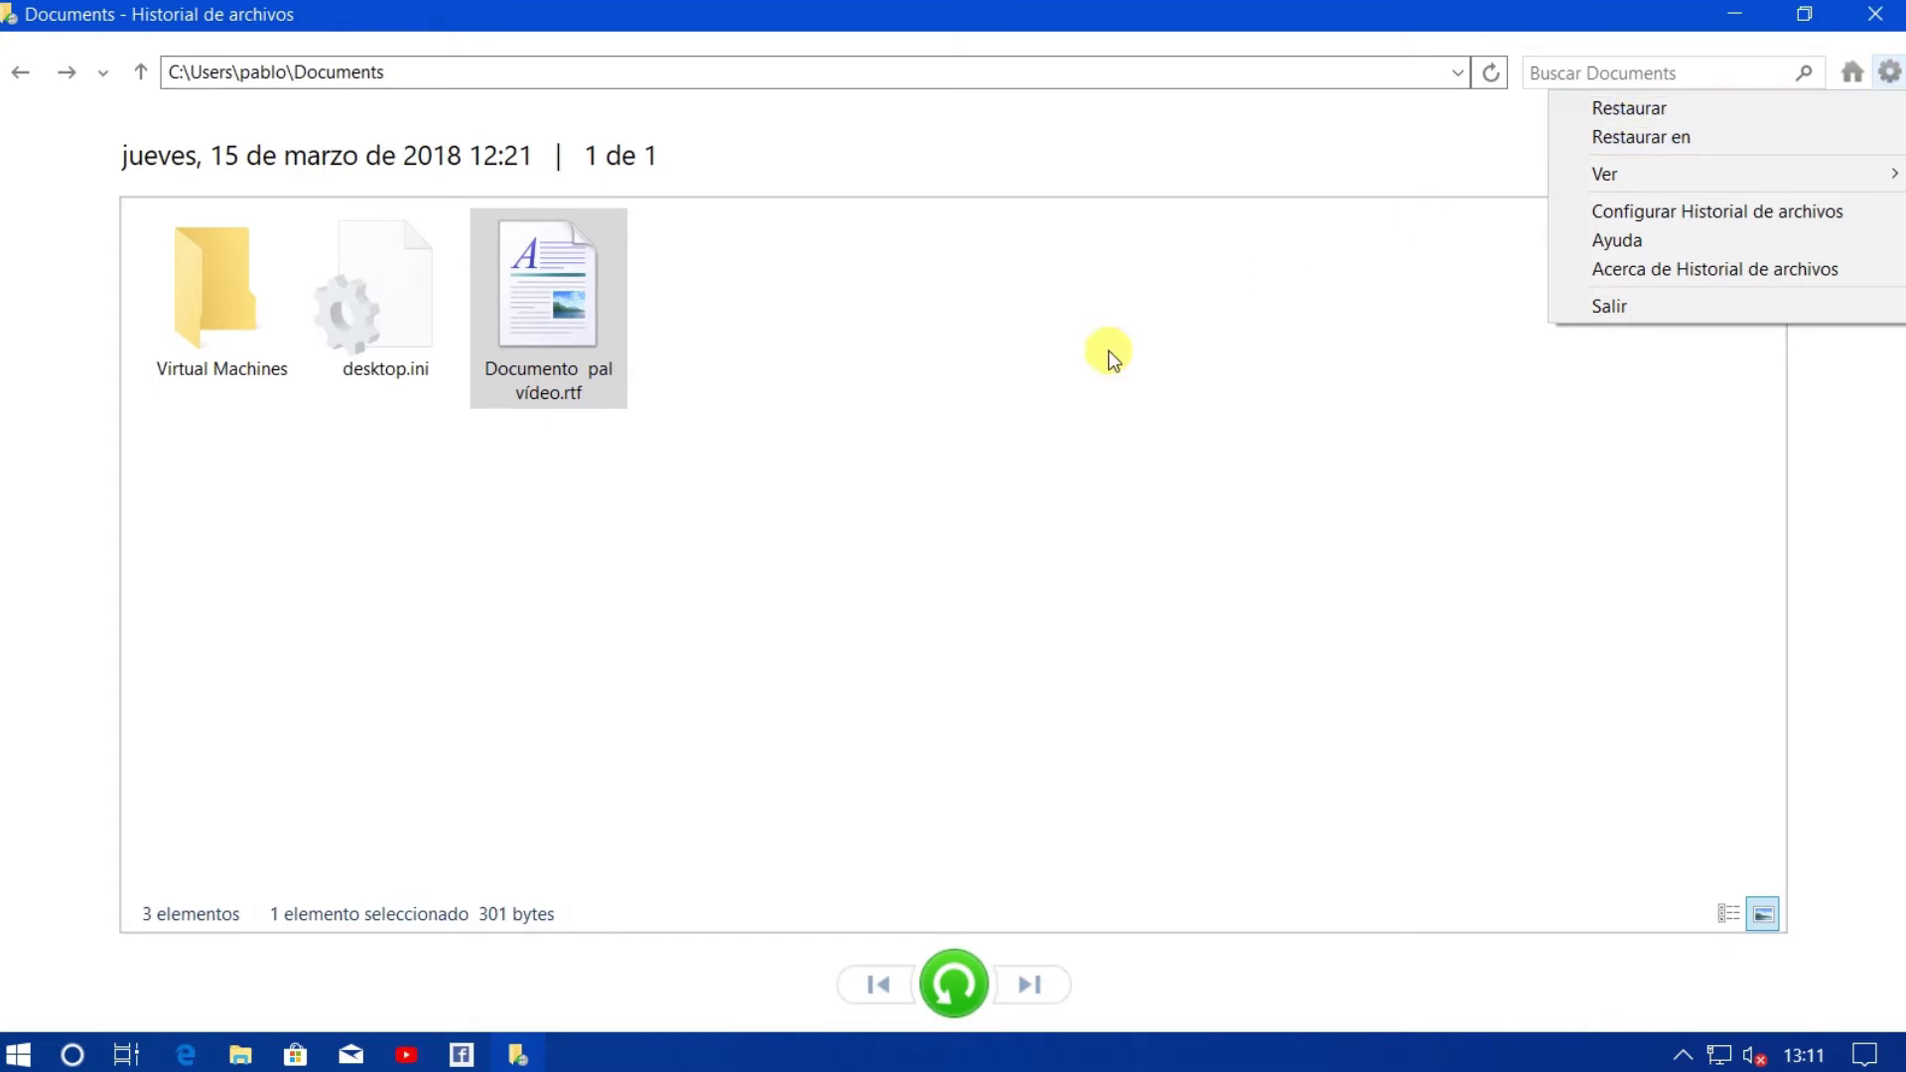
click(961, 374)
double_click(520, 397)
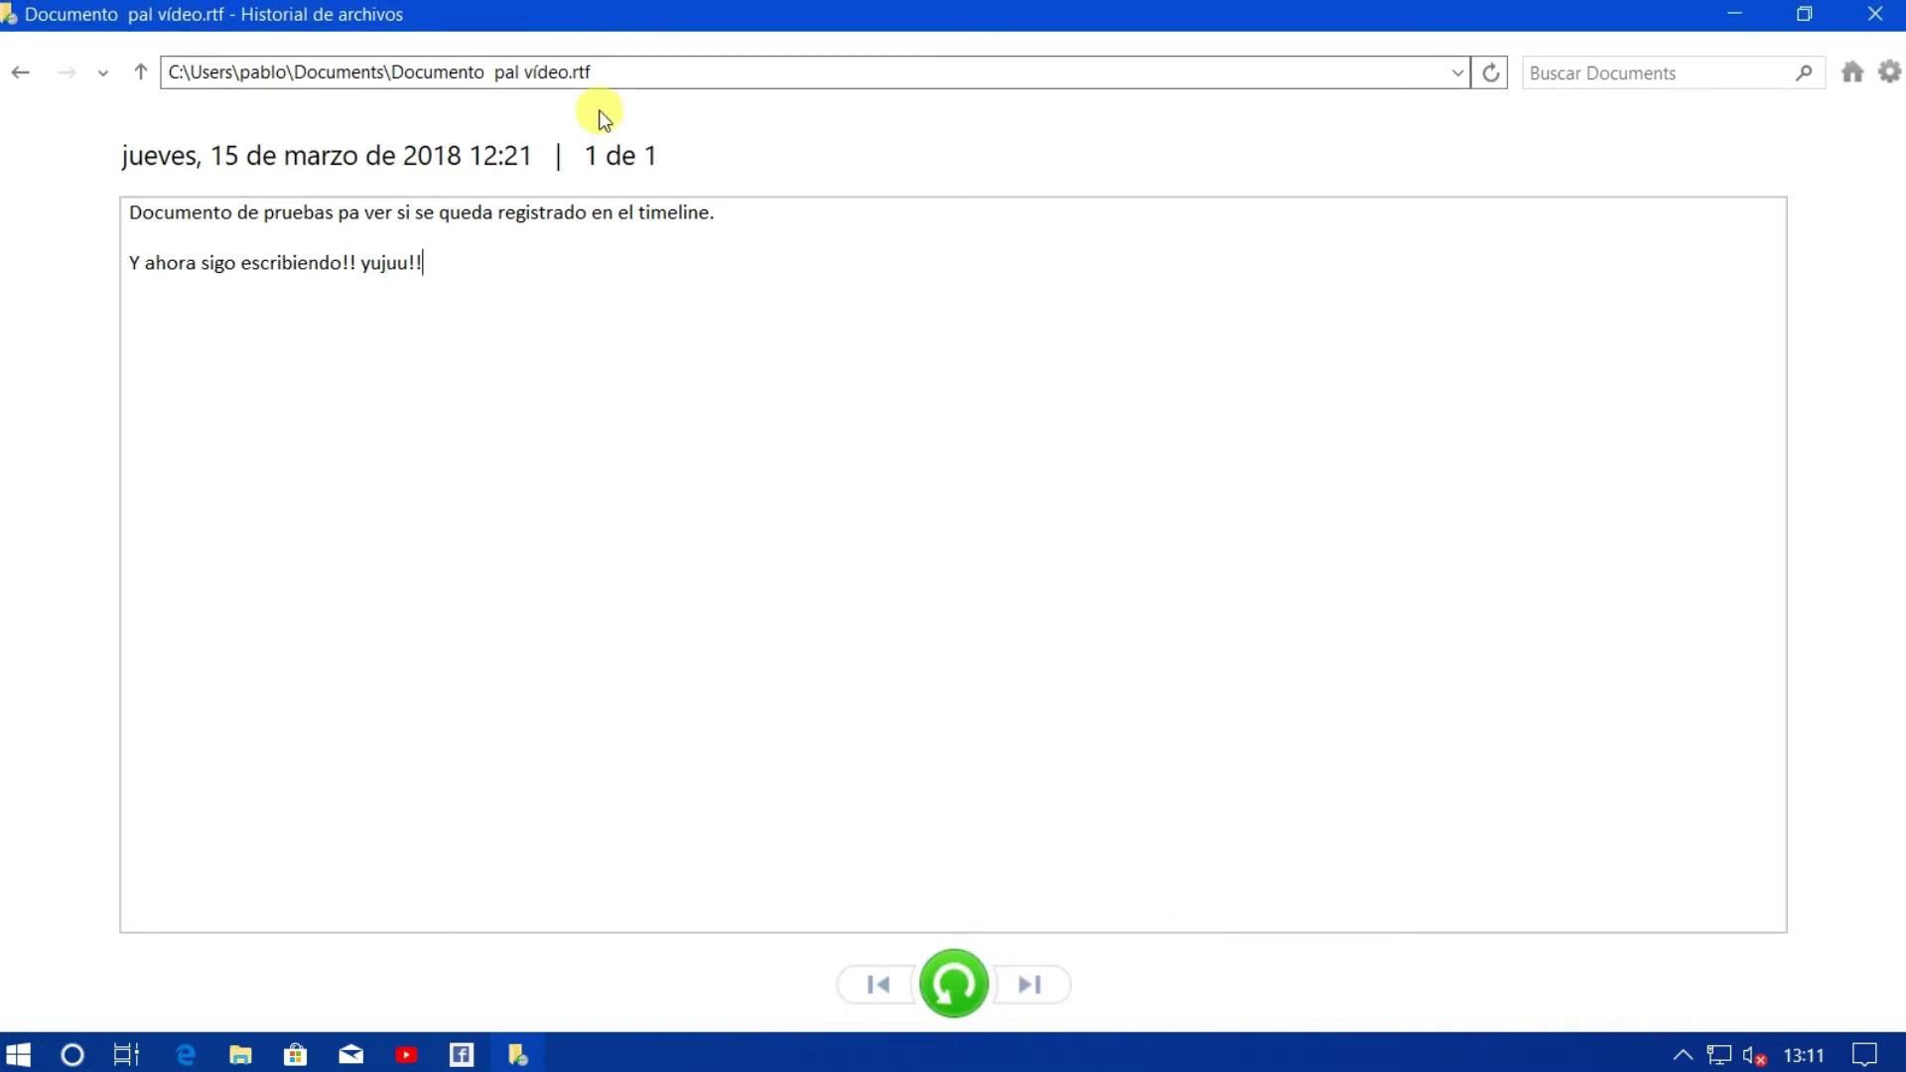
Shrink the File History window and place it so the Documentos folder's file names are visible beside it.
drag(1226, 14, 1231, 129)
drag(68, 111, 774, 437)
drag(993, 467, 750, 220)
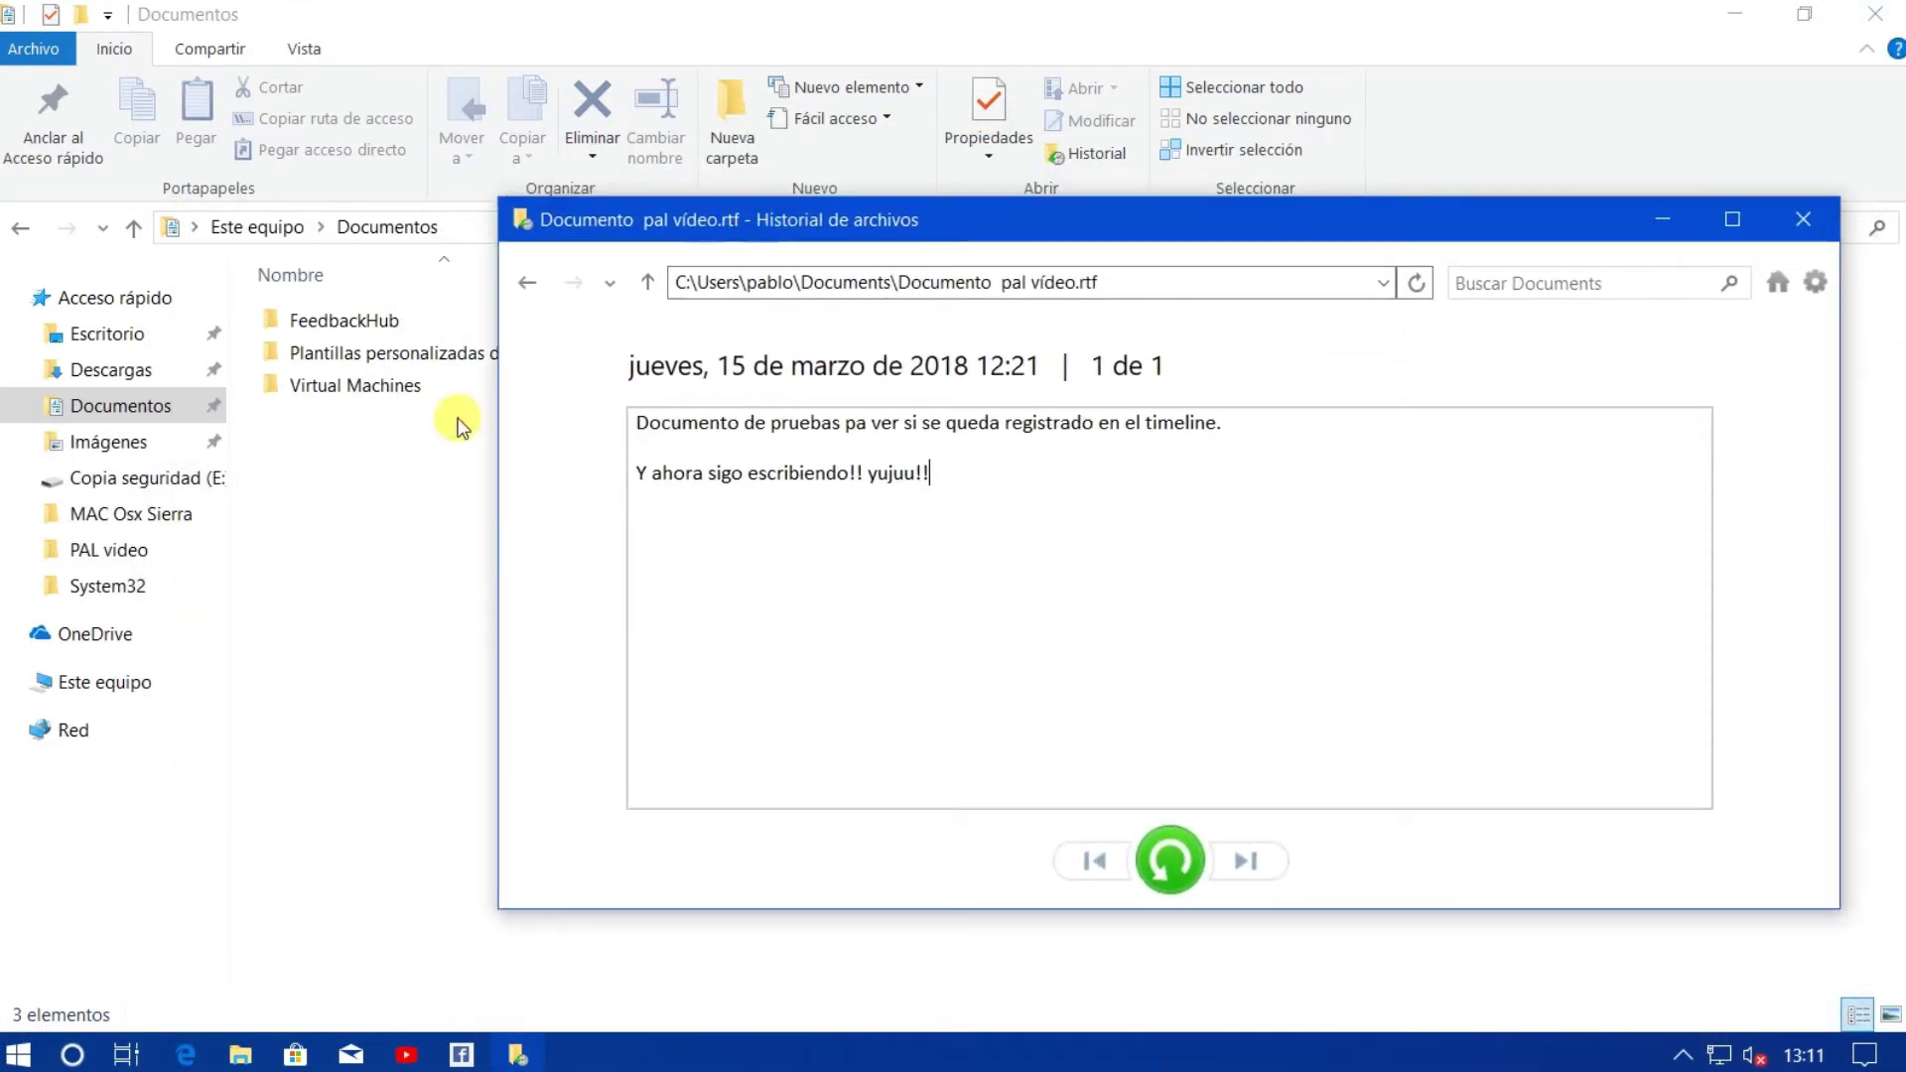
drag(497, 476, 739, 475)
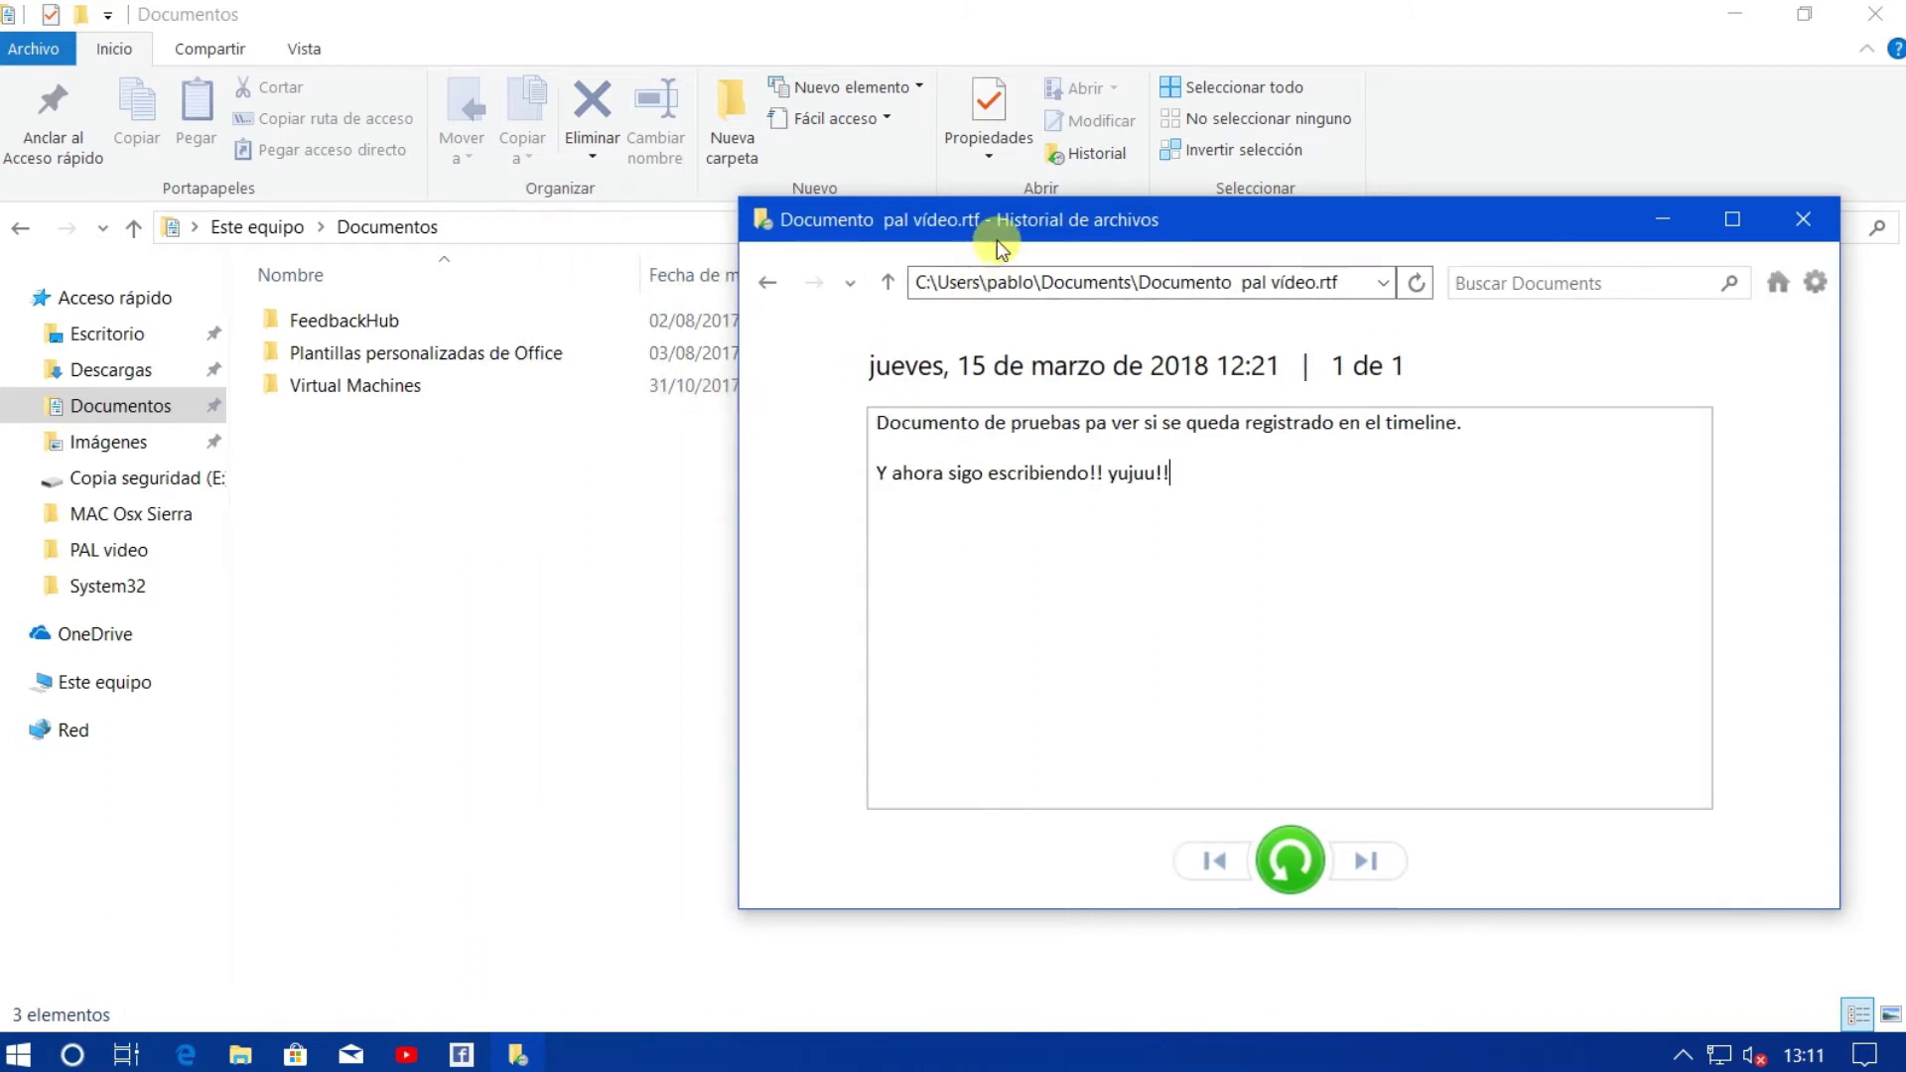
Restore the backed-up Documento pal vídeo.rtf to the Documentos folder and close File History.
drag(1130, 220, 1150, 266)
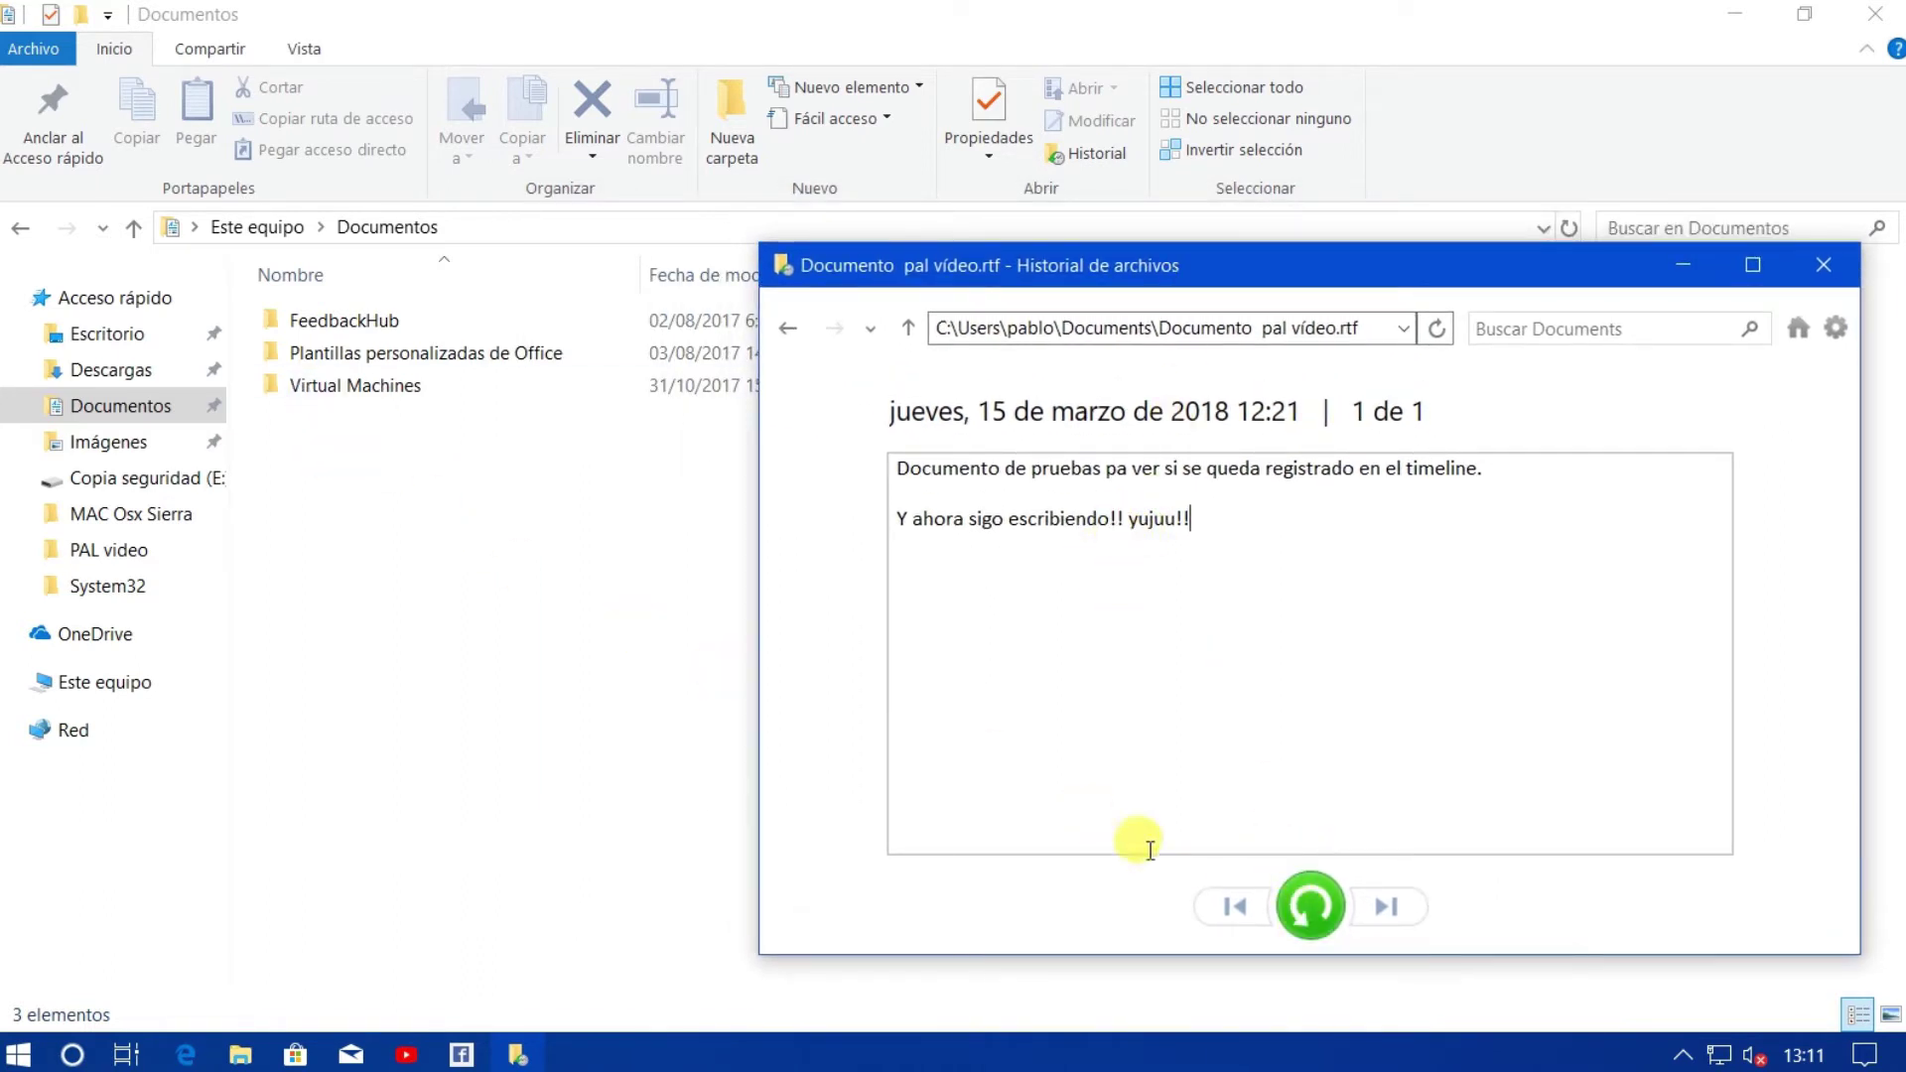
click(1290, 889)
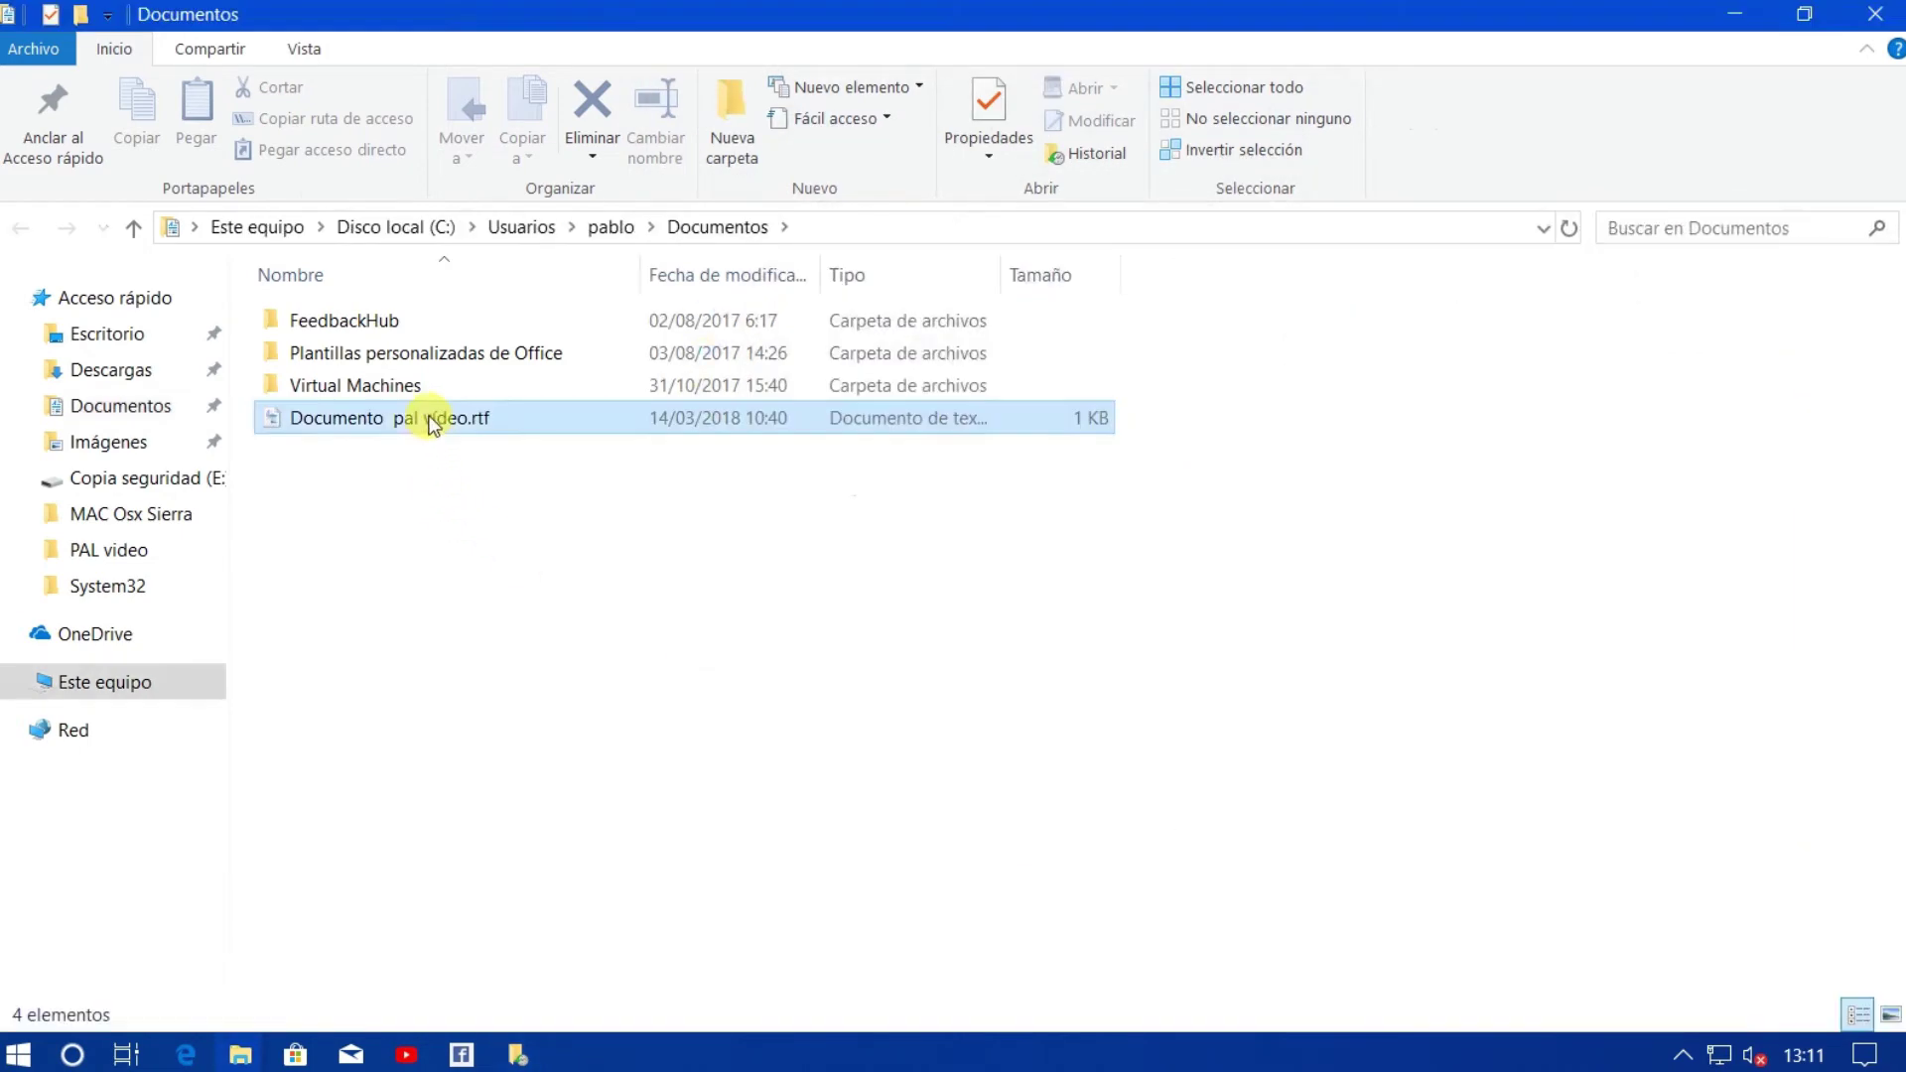
click(517, 1053)
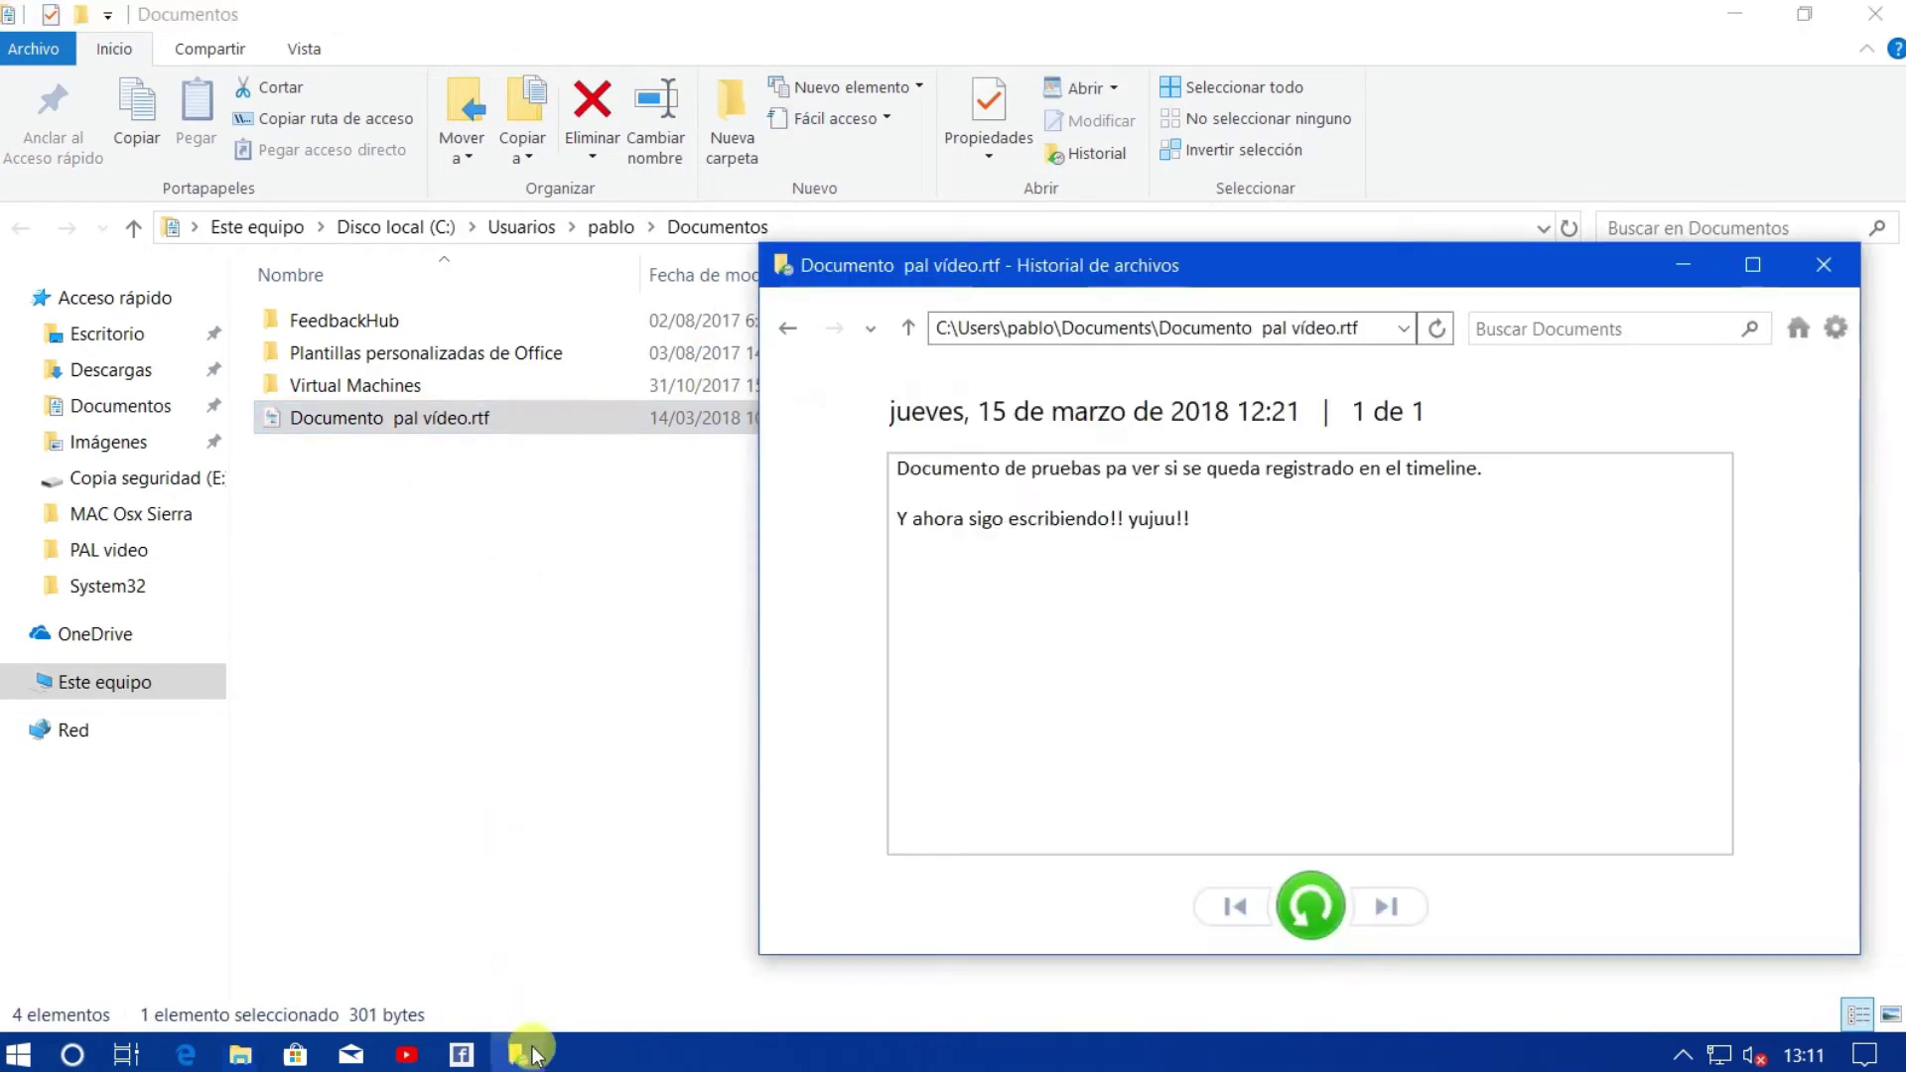
click(1824, 266)
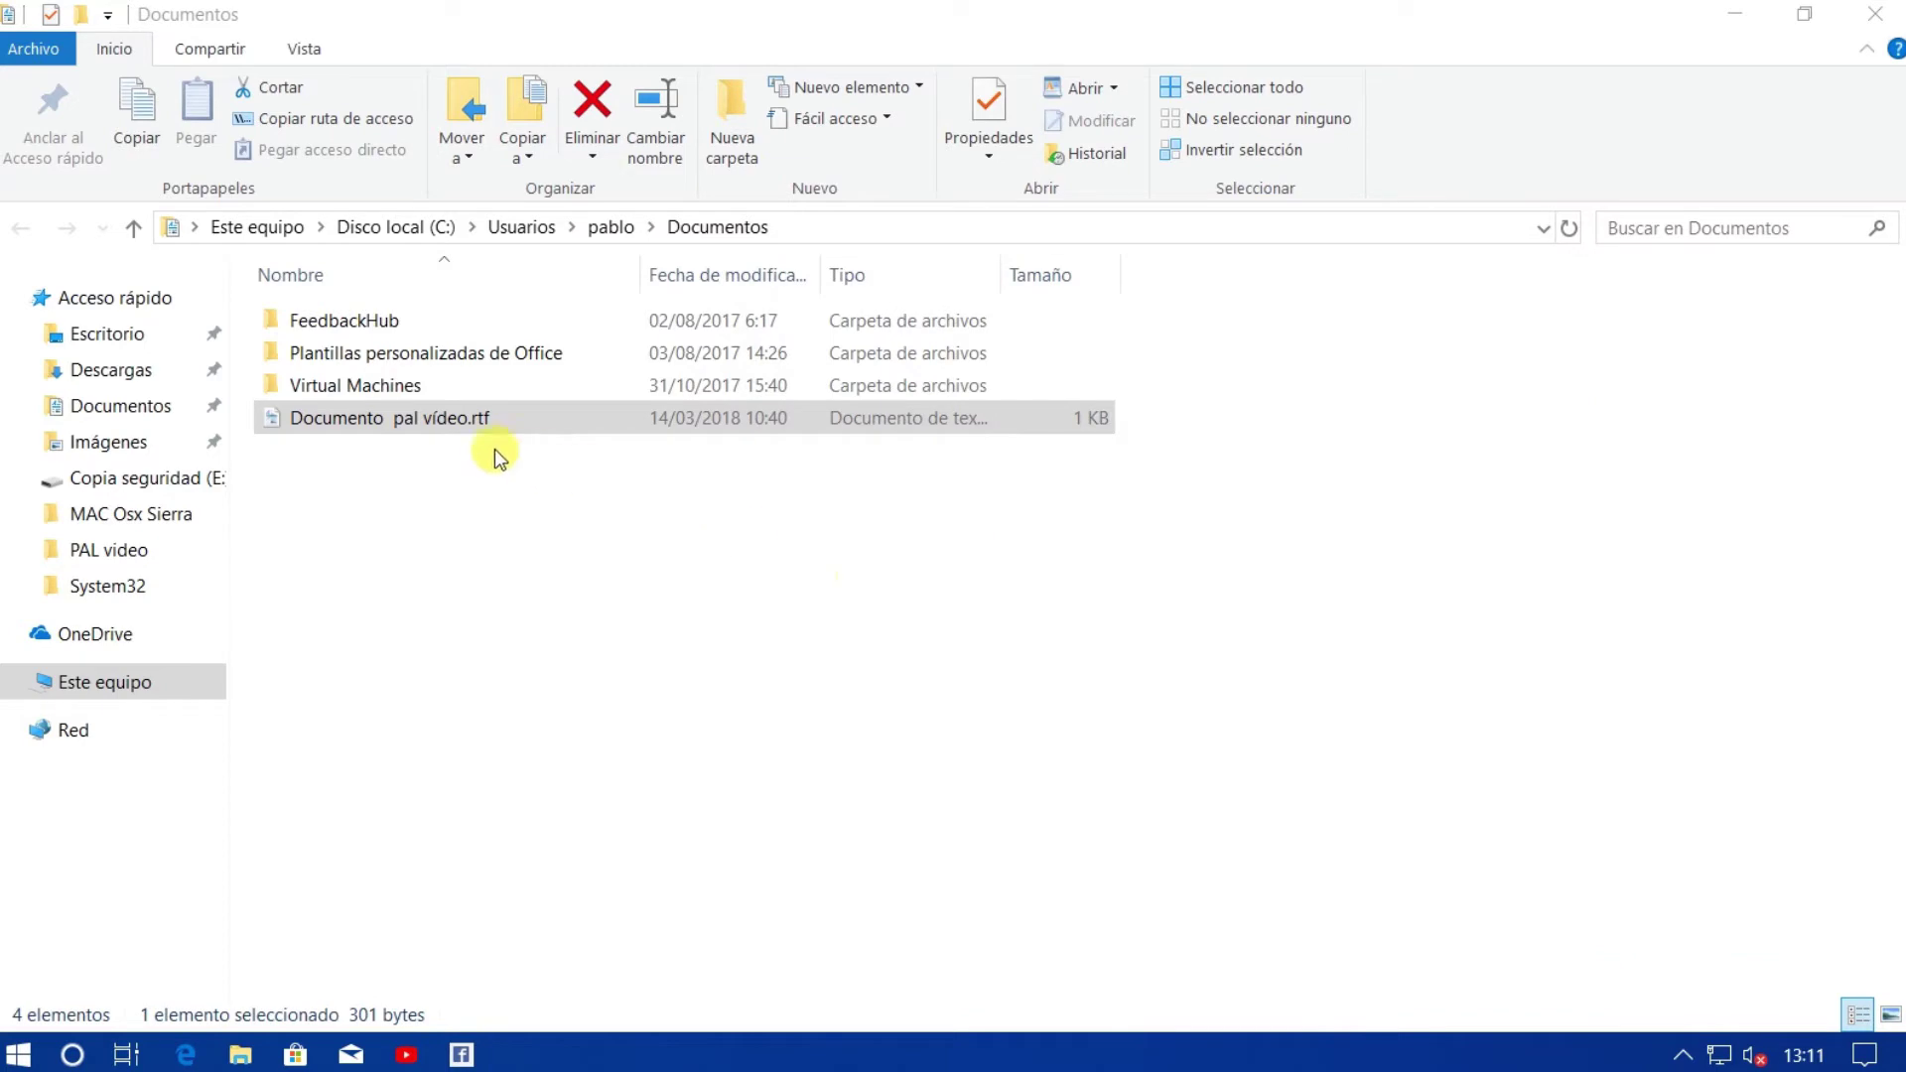
Open Documento pal vídeo.rtf from its timeline entry to check it, and close the document and the Documentos window.
click(124, 1055)
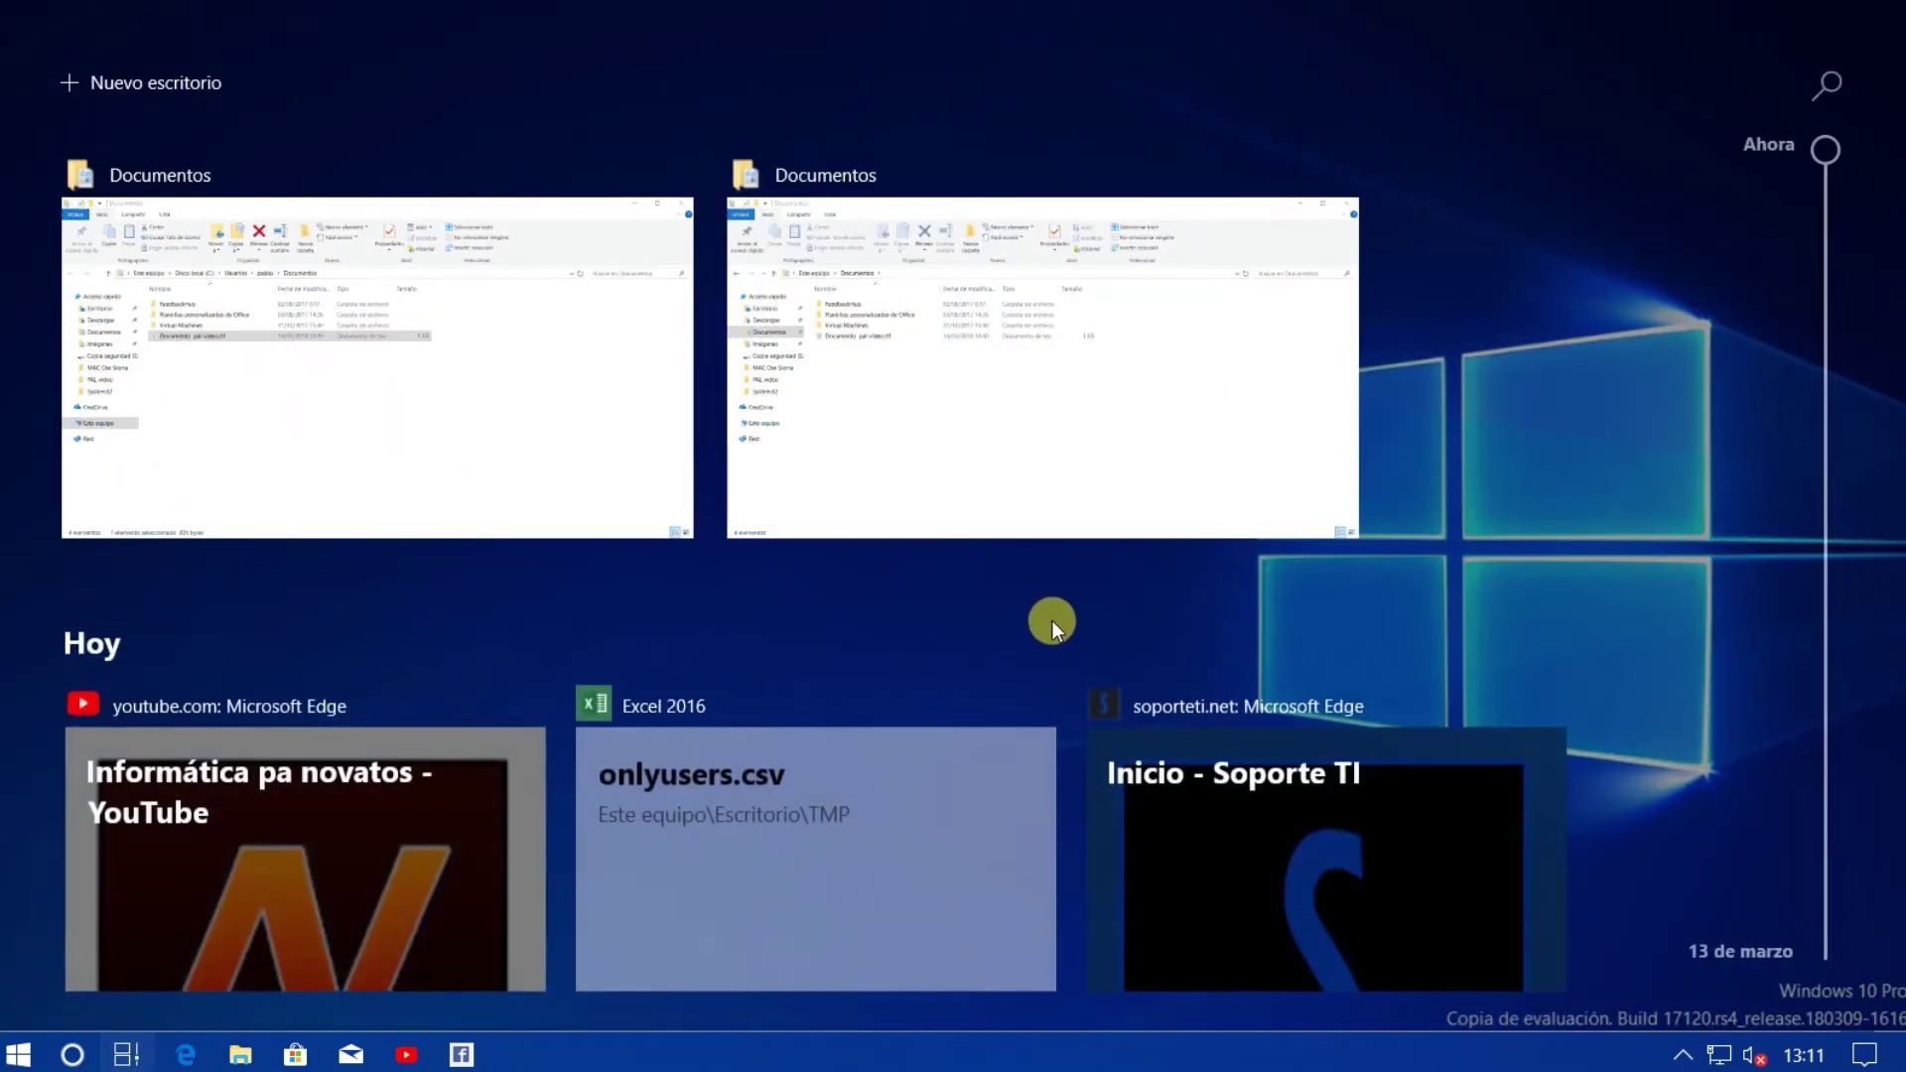
scroll(968, 552, down, 5)
scroll(967, 552, down, 4)
click(1245, 536)
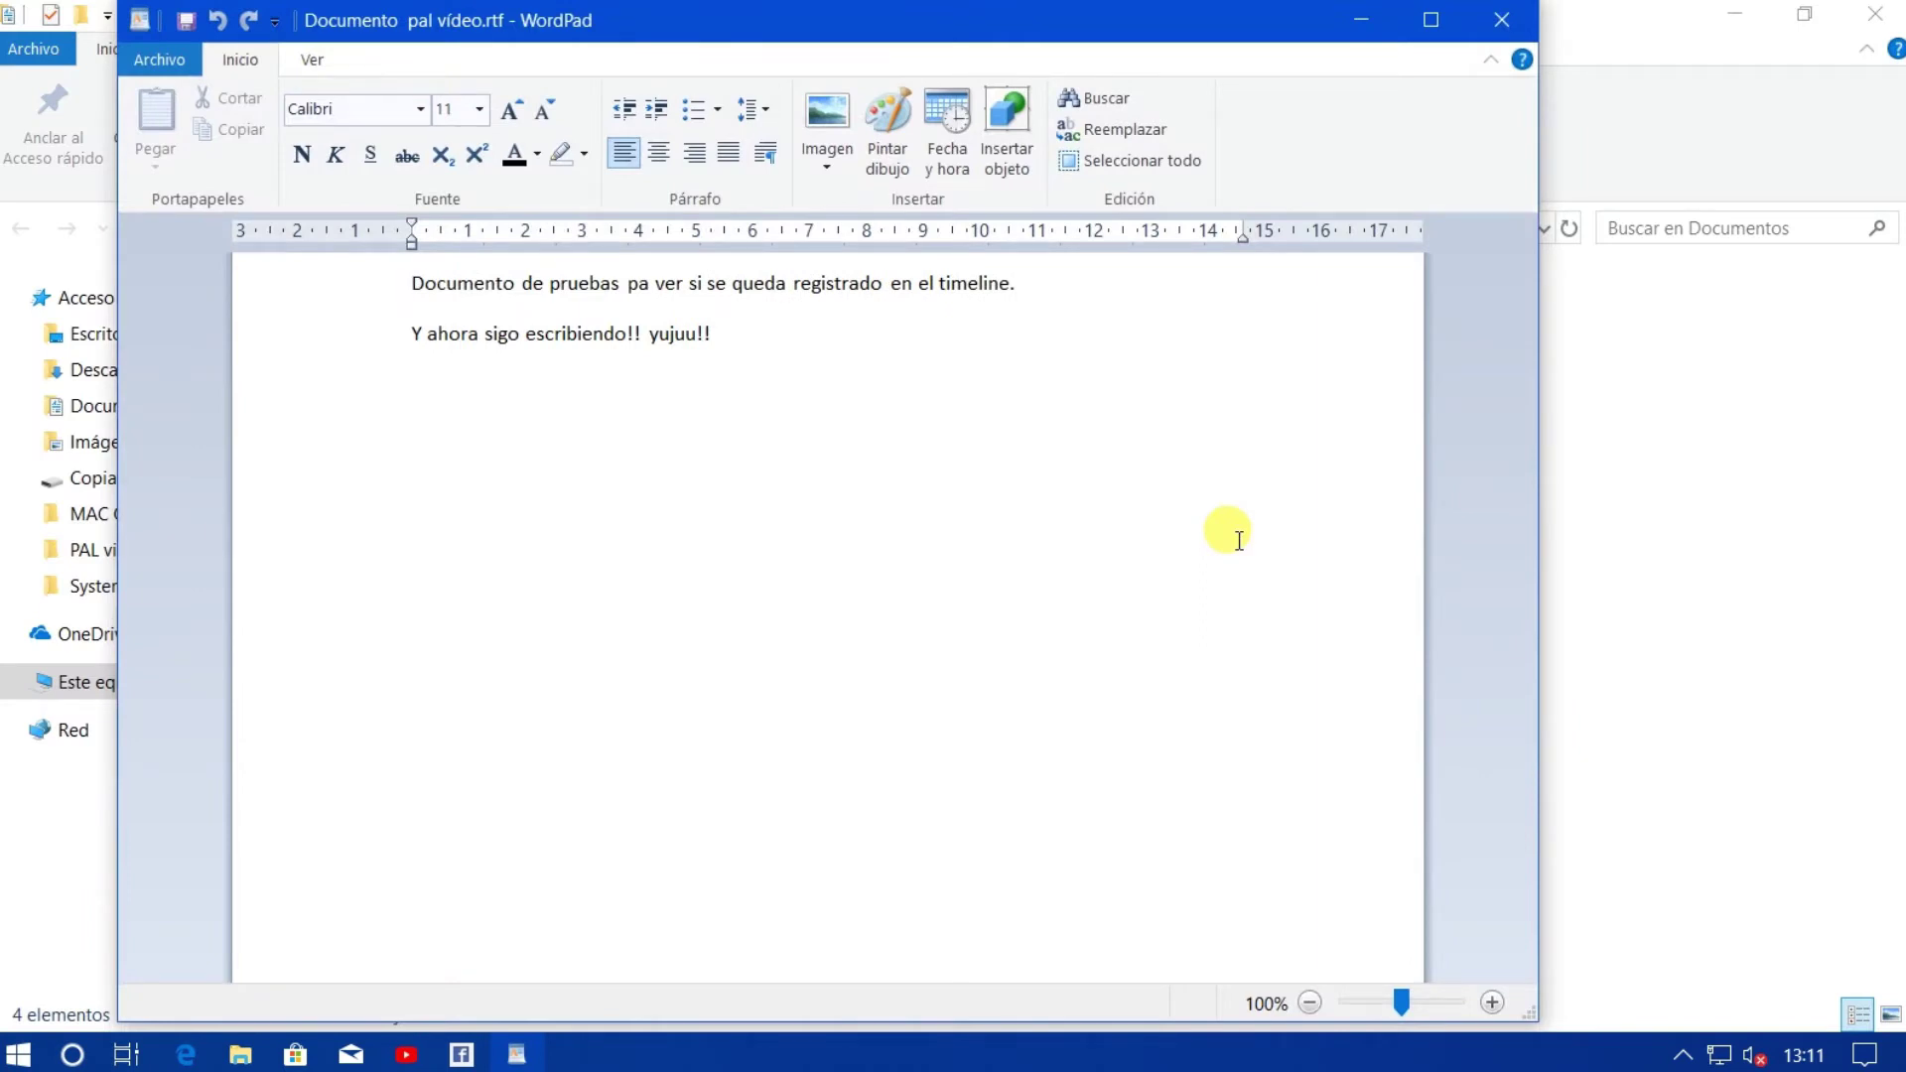
click(1505, 27)
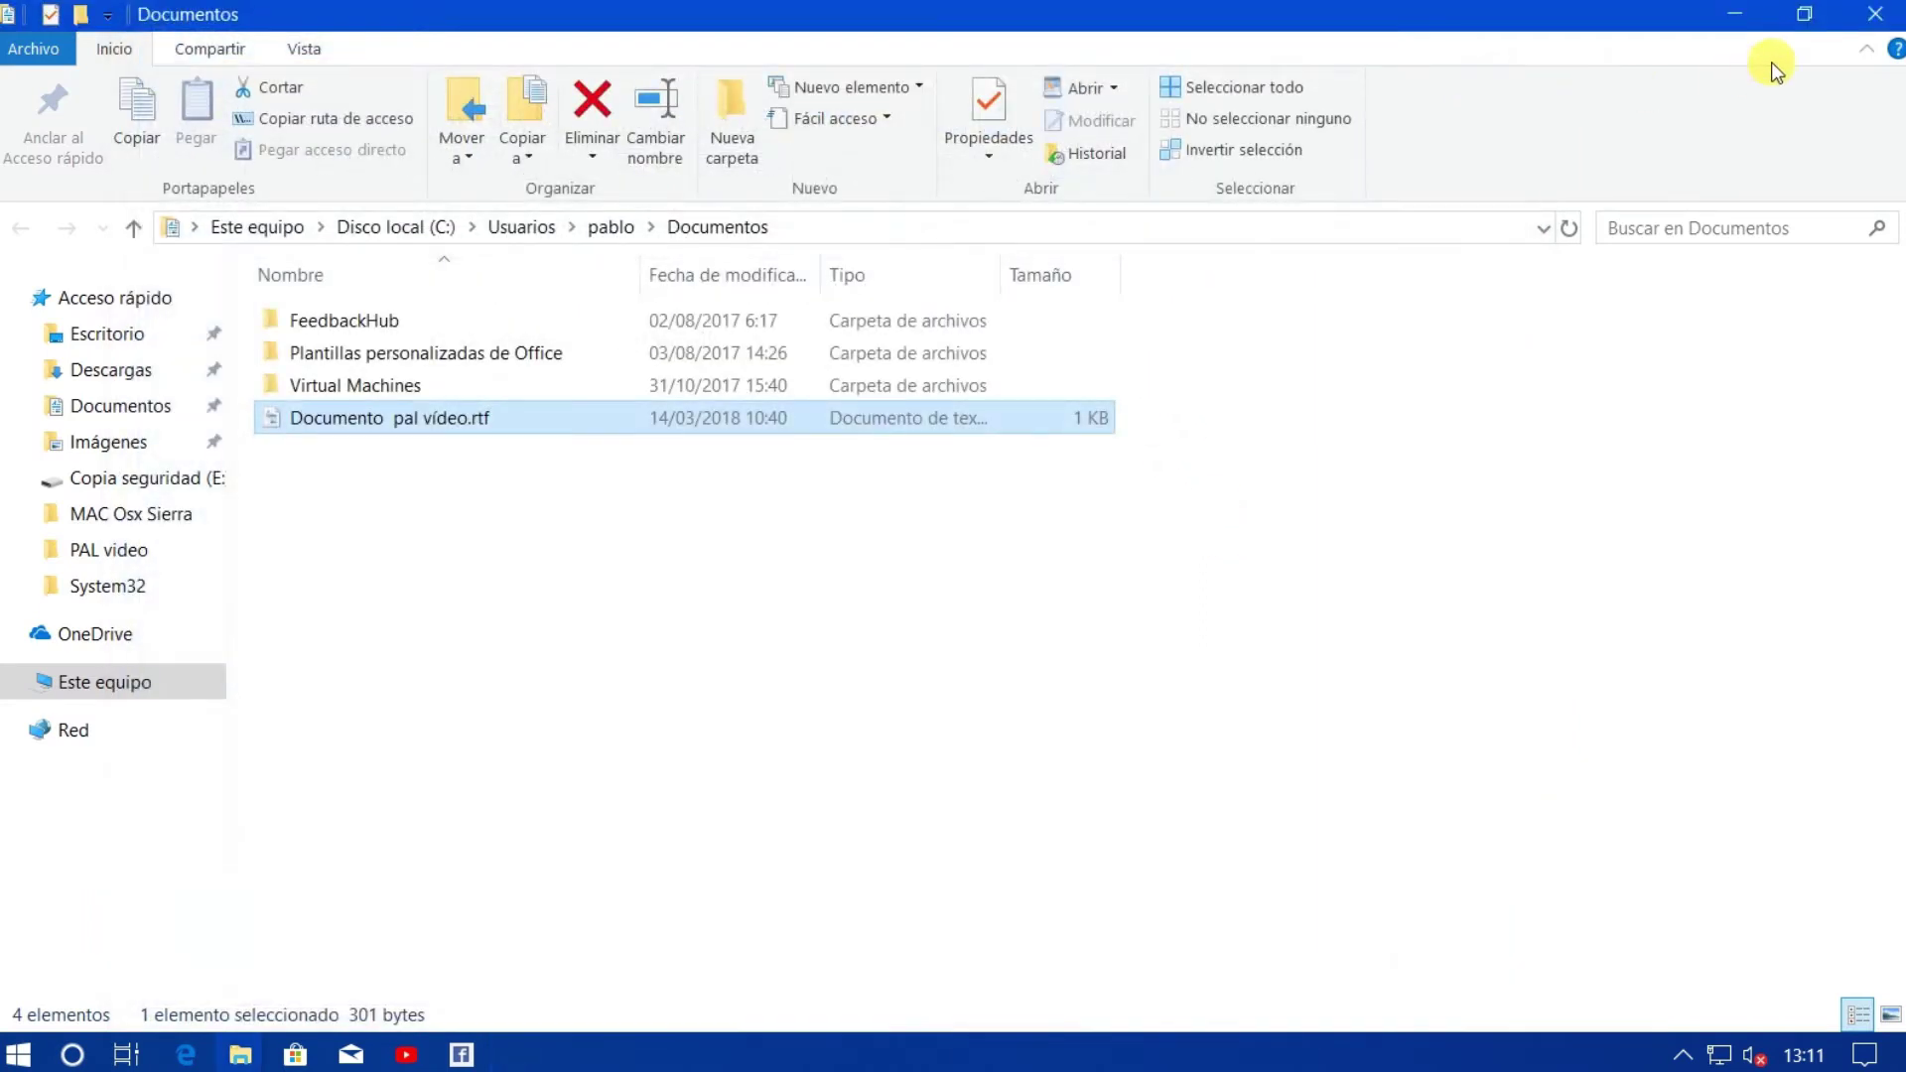
click(1875, 14)
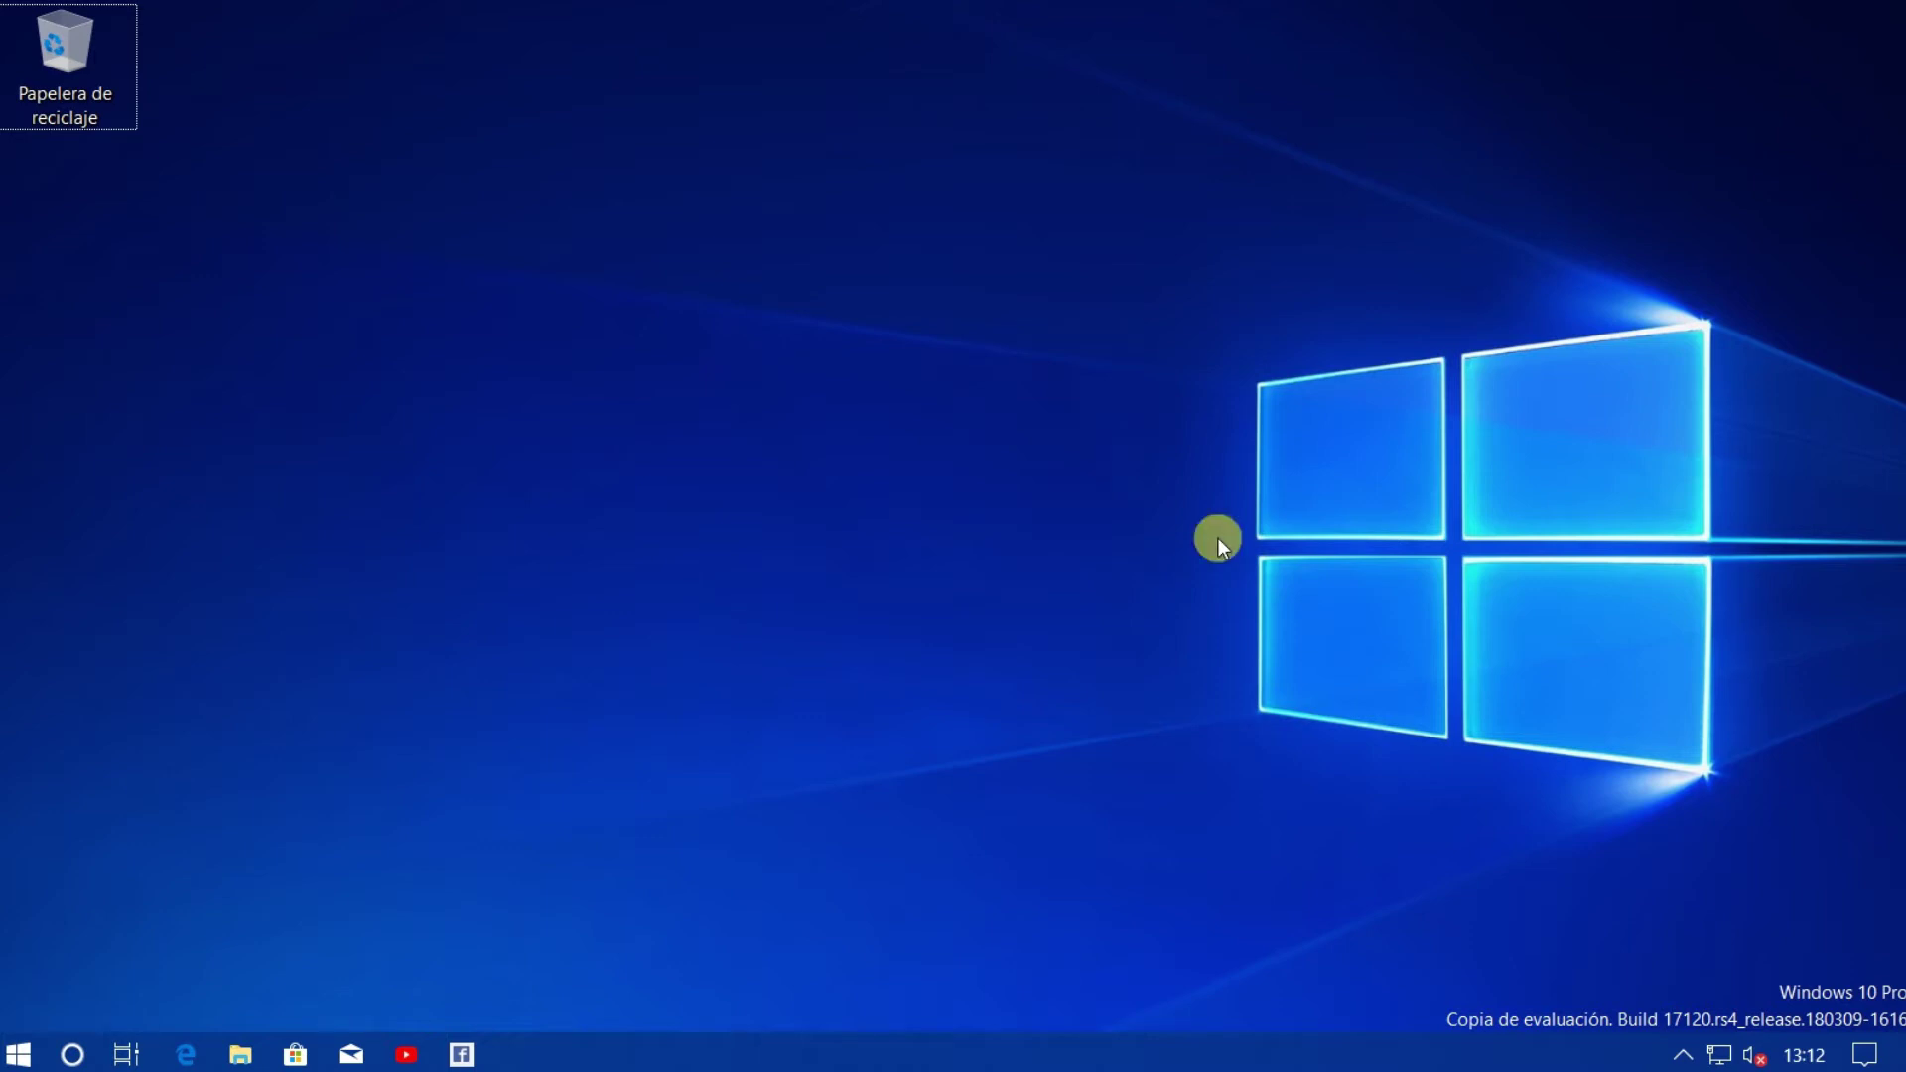
Open Windows Settings and go to the additional File History backup options under Actualización y seguridad.
click(1862, 1052)
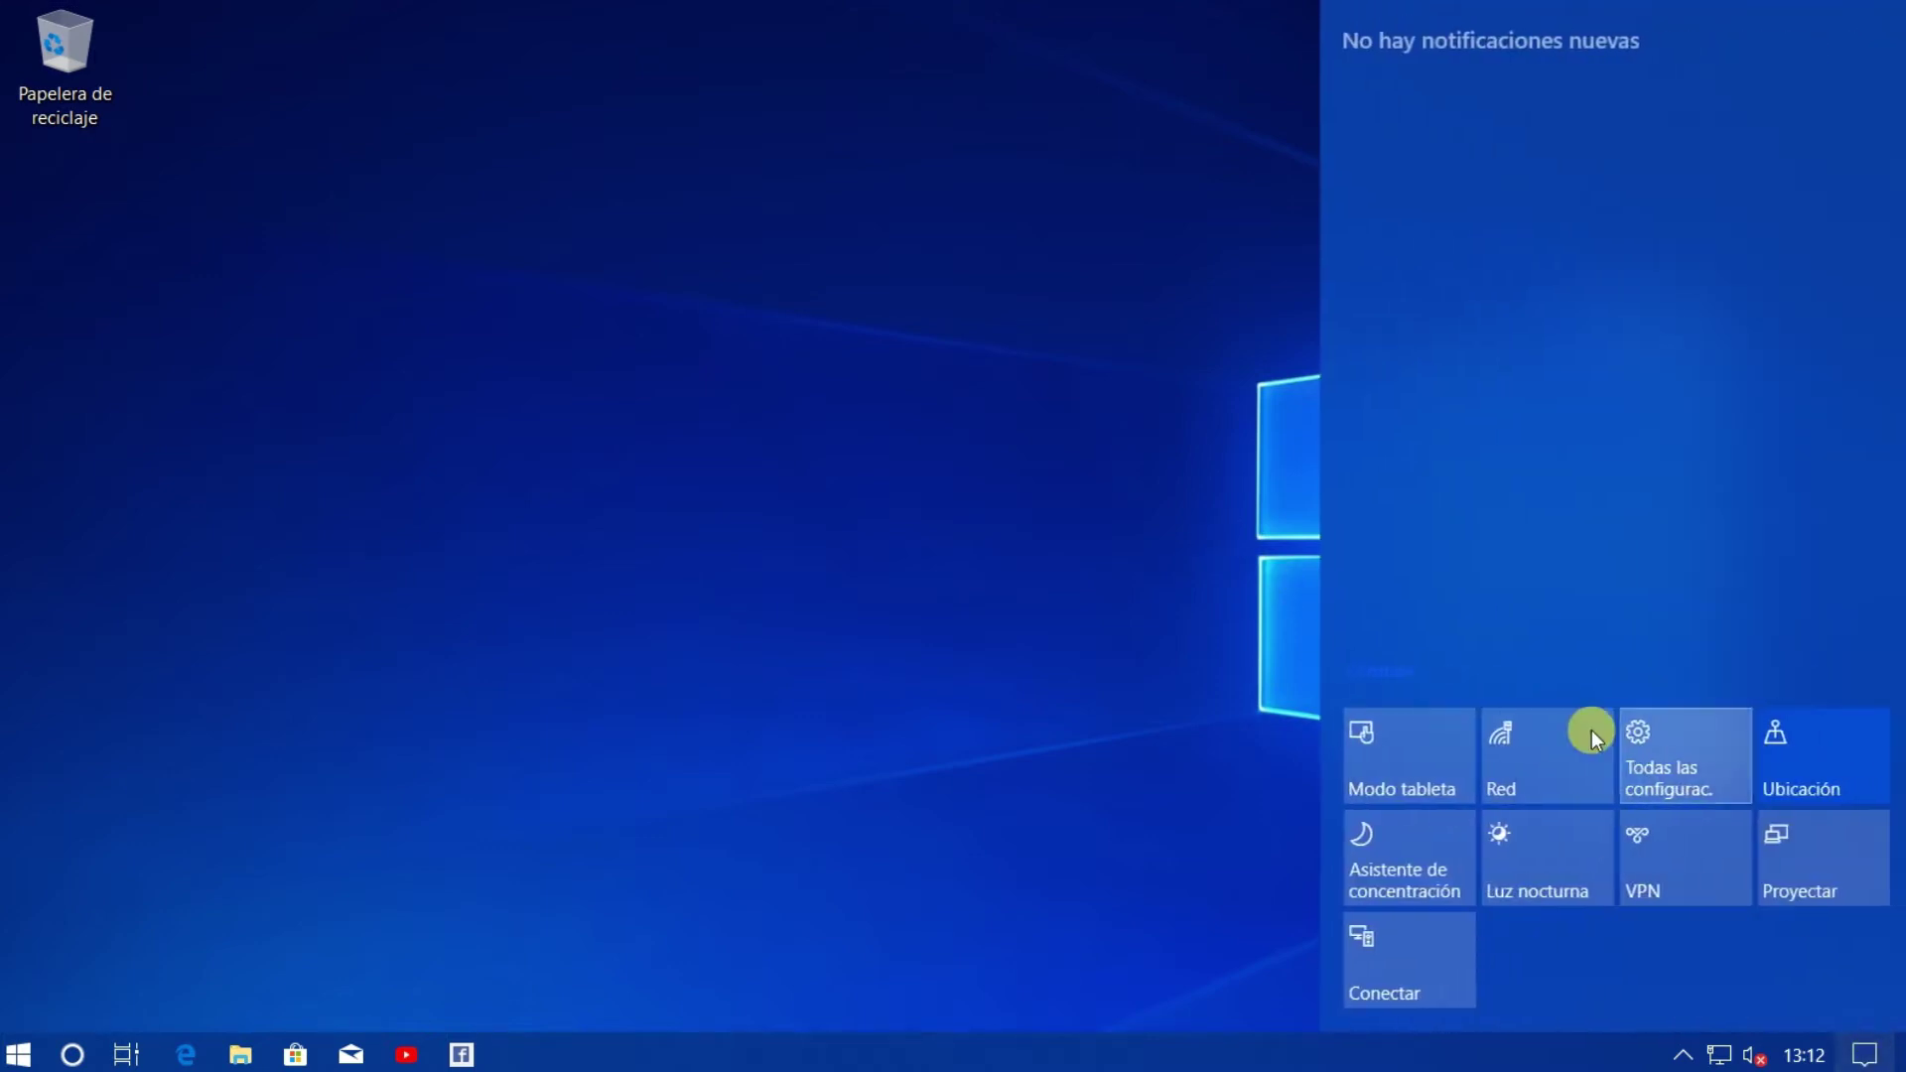
click(1657, 727)
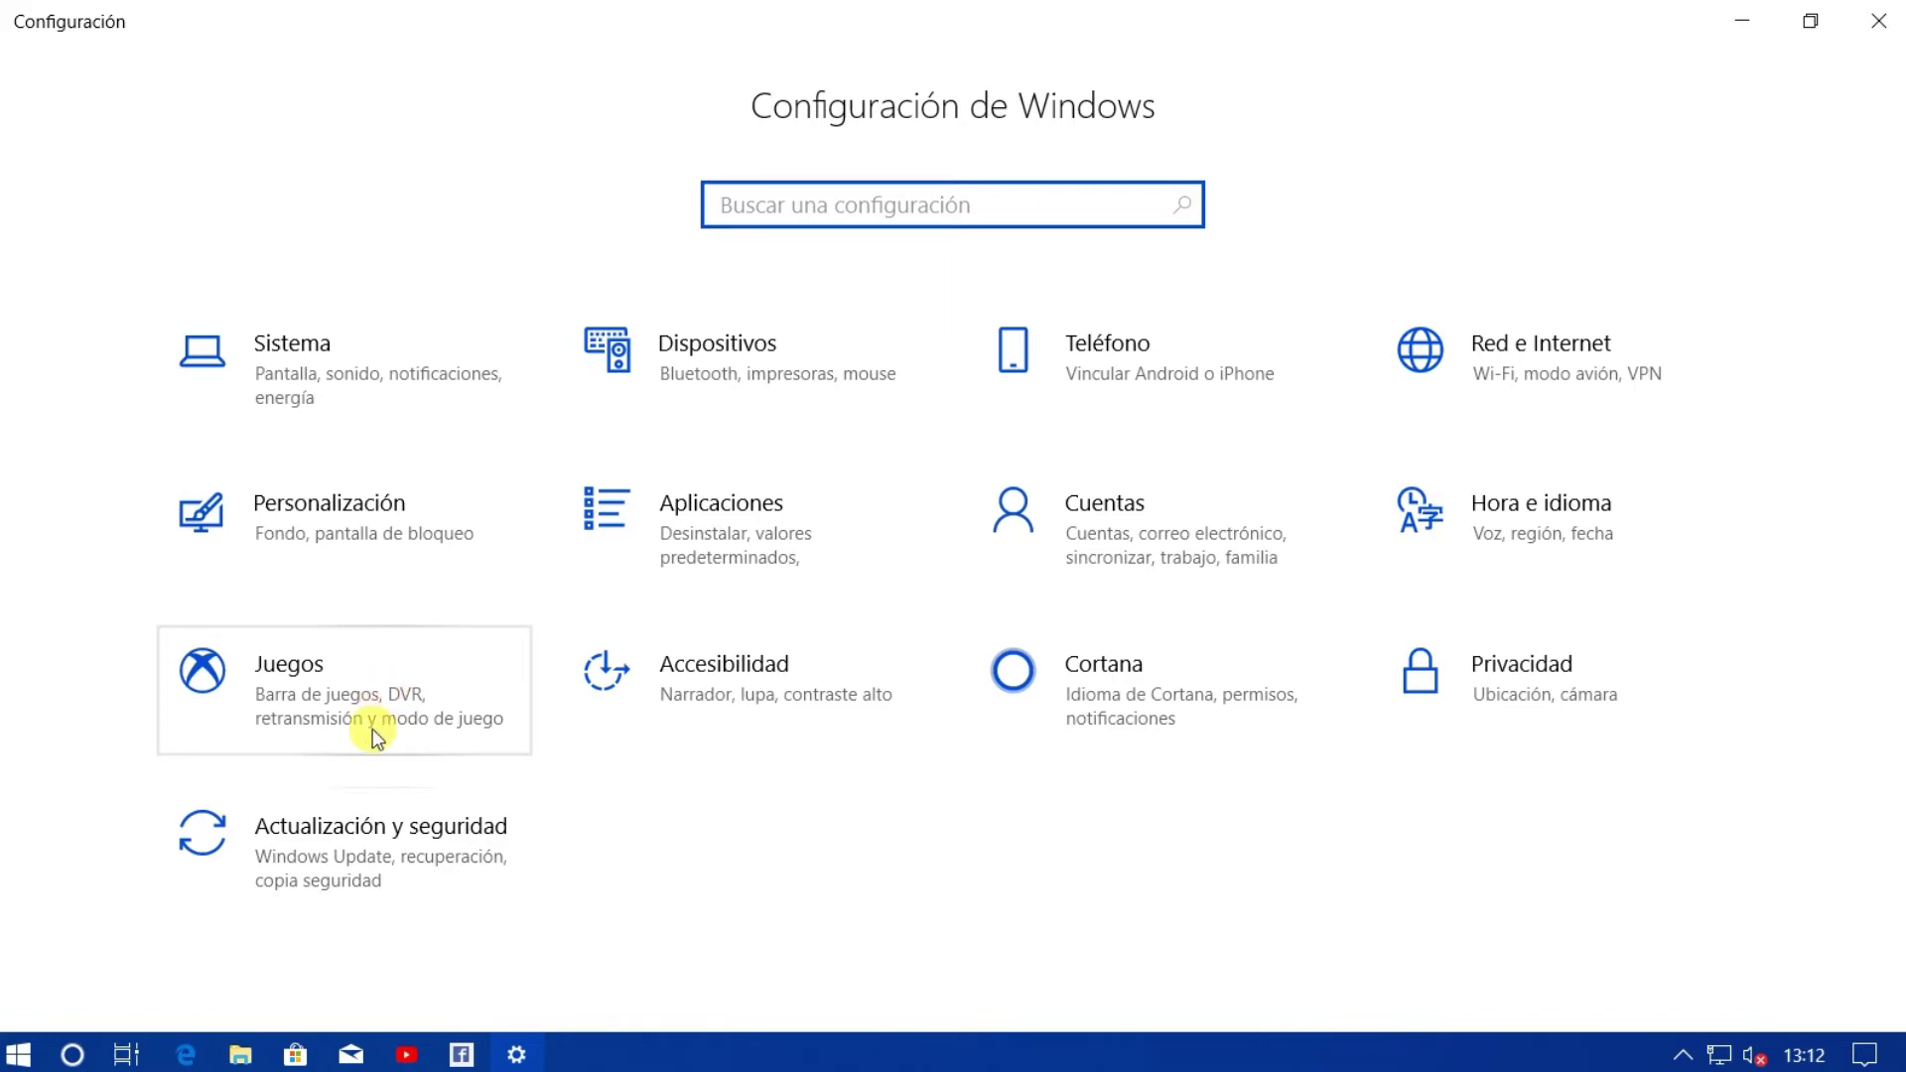
click(306, 856)
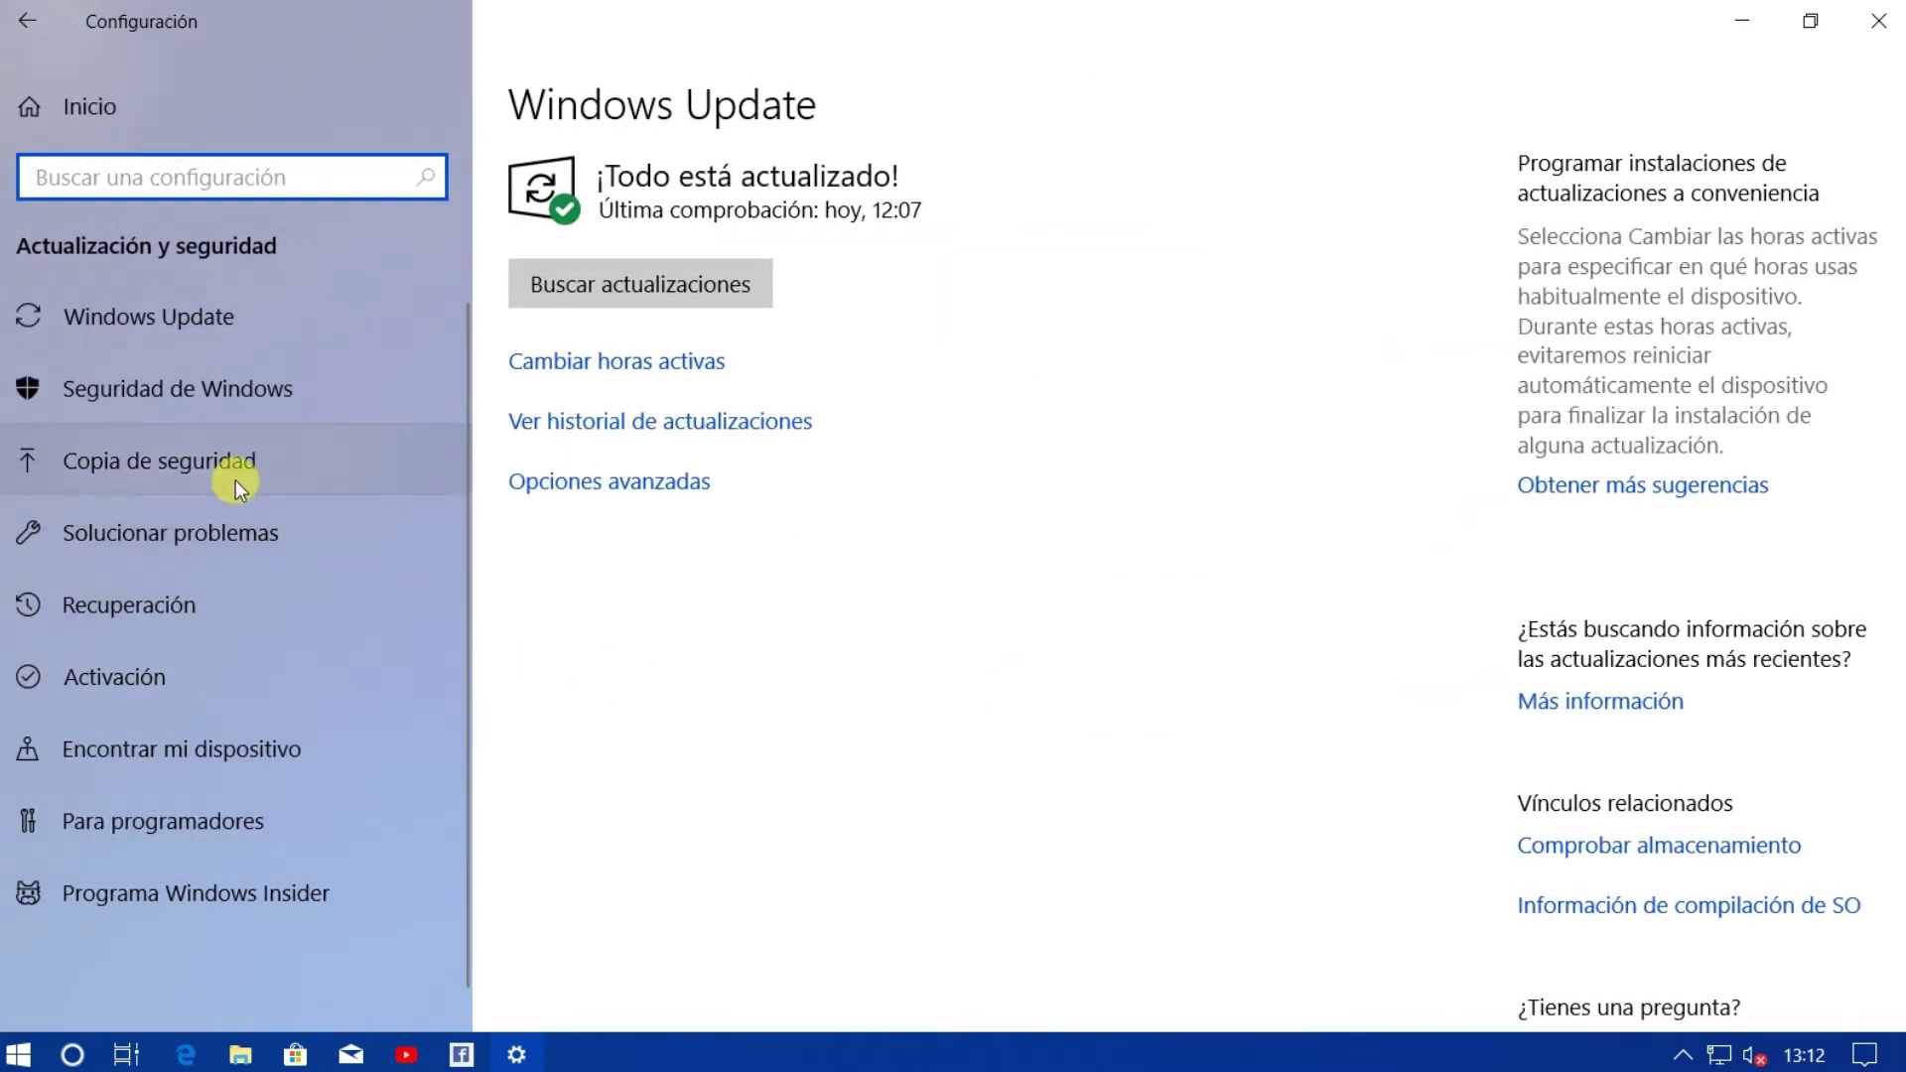
click(28, 21)
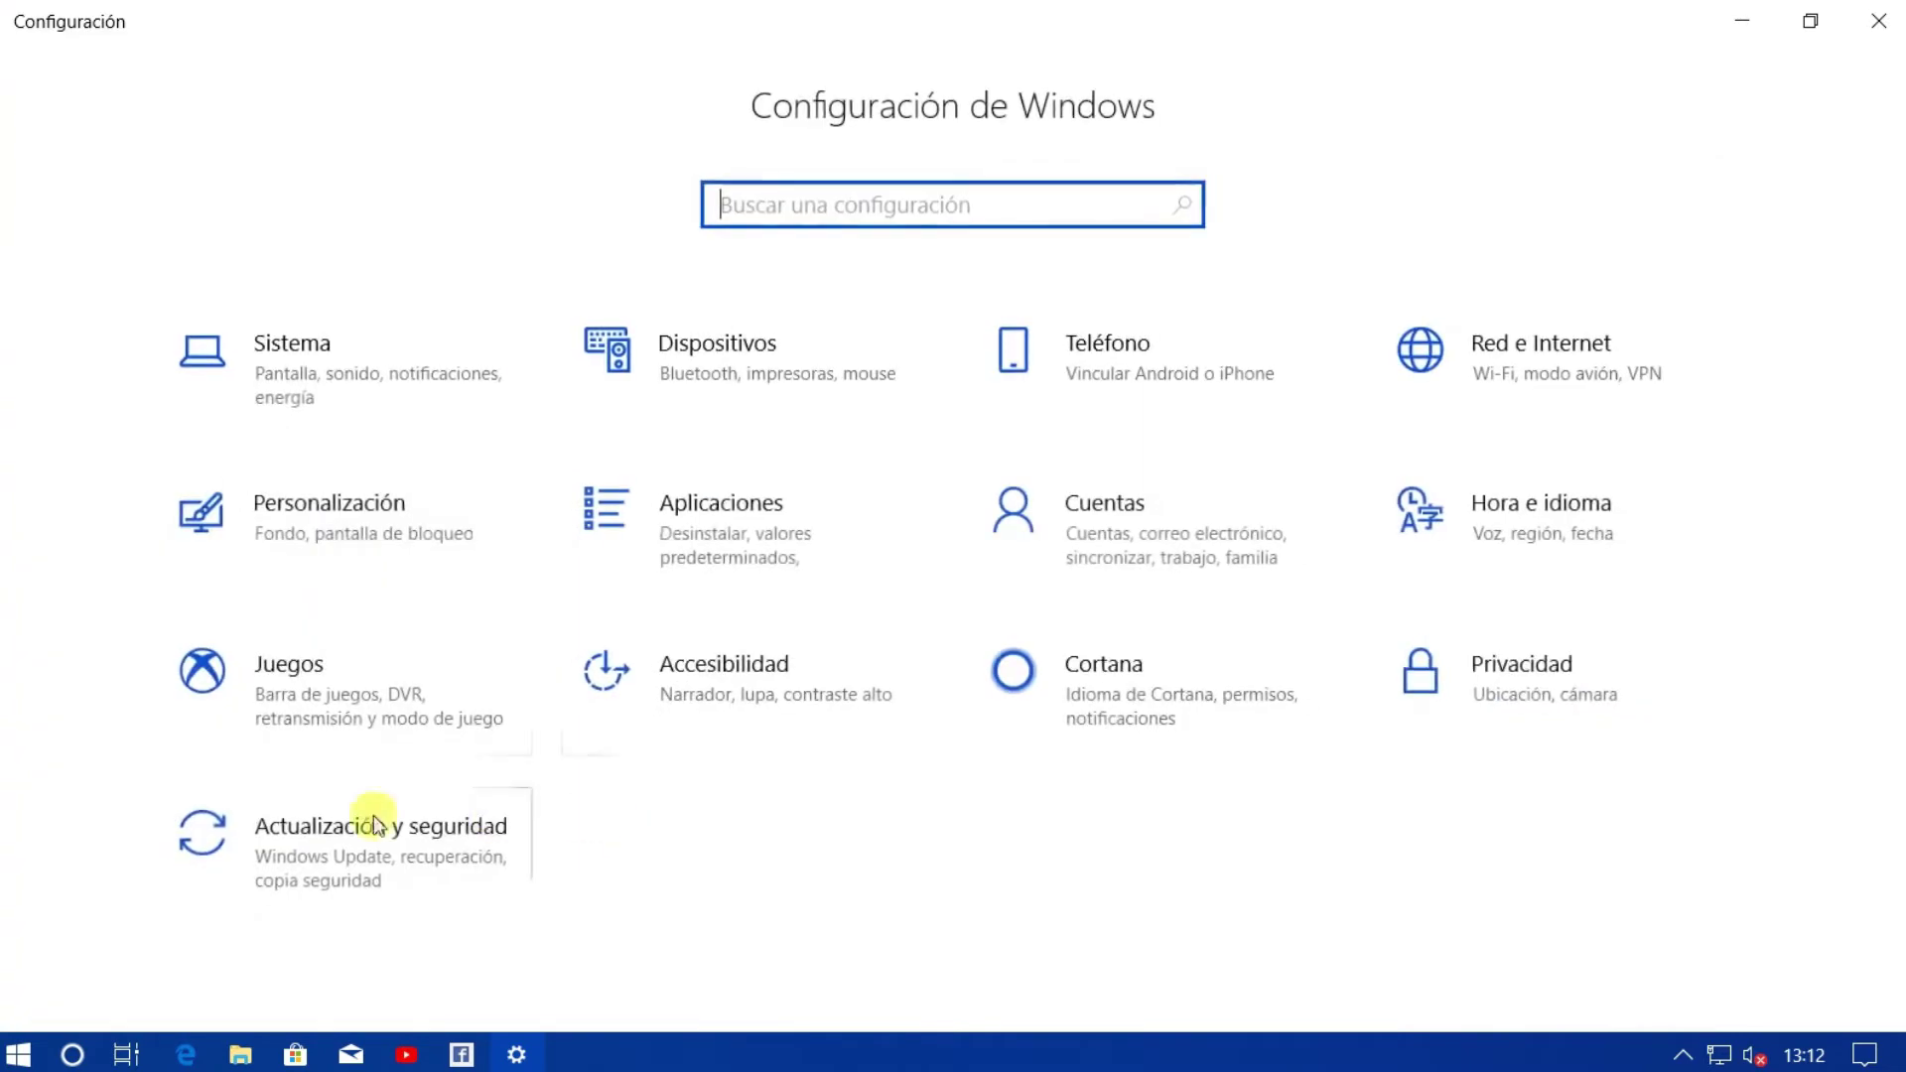
click(319, 860)
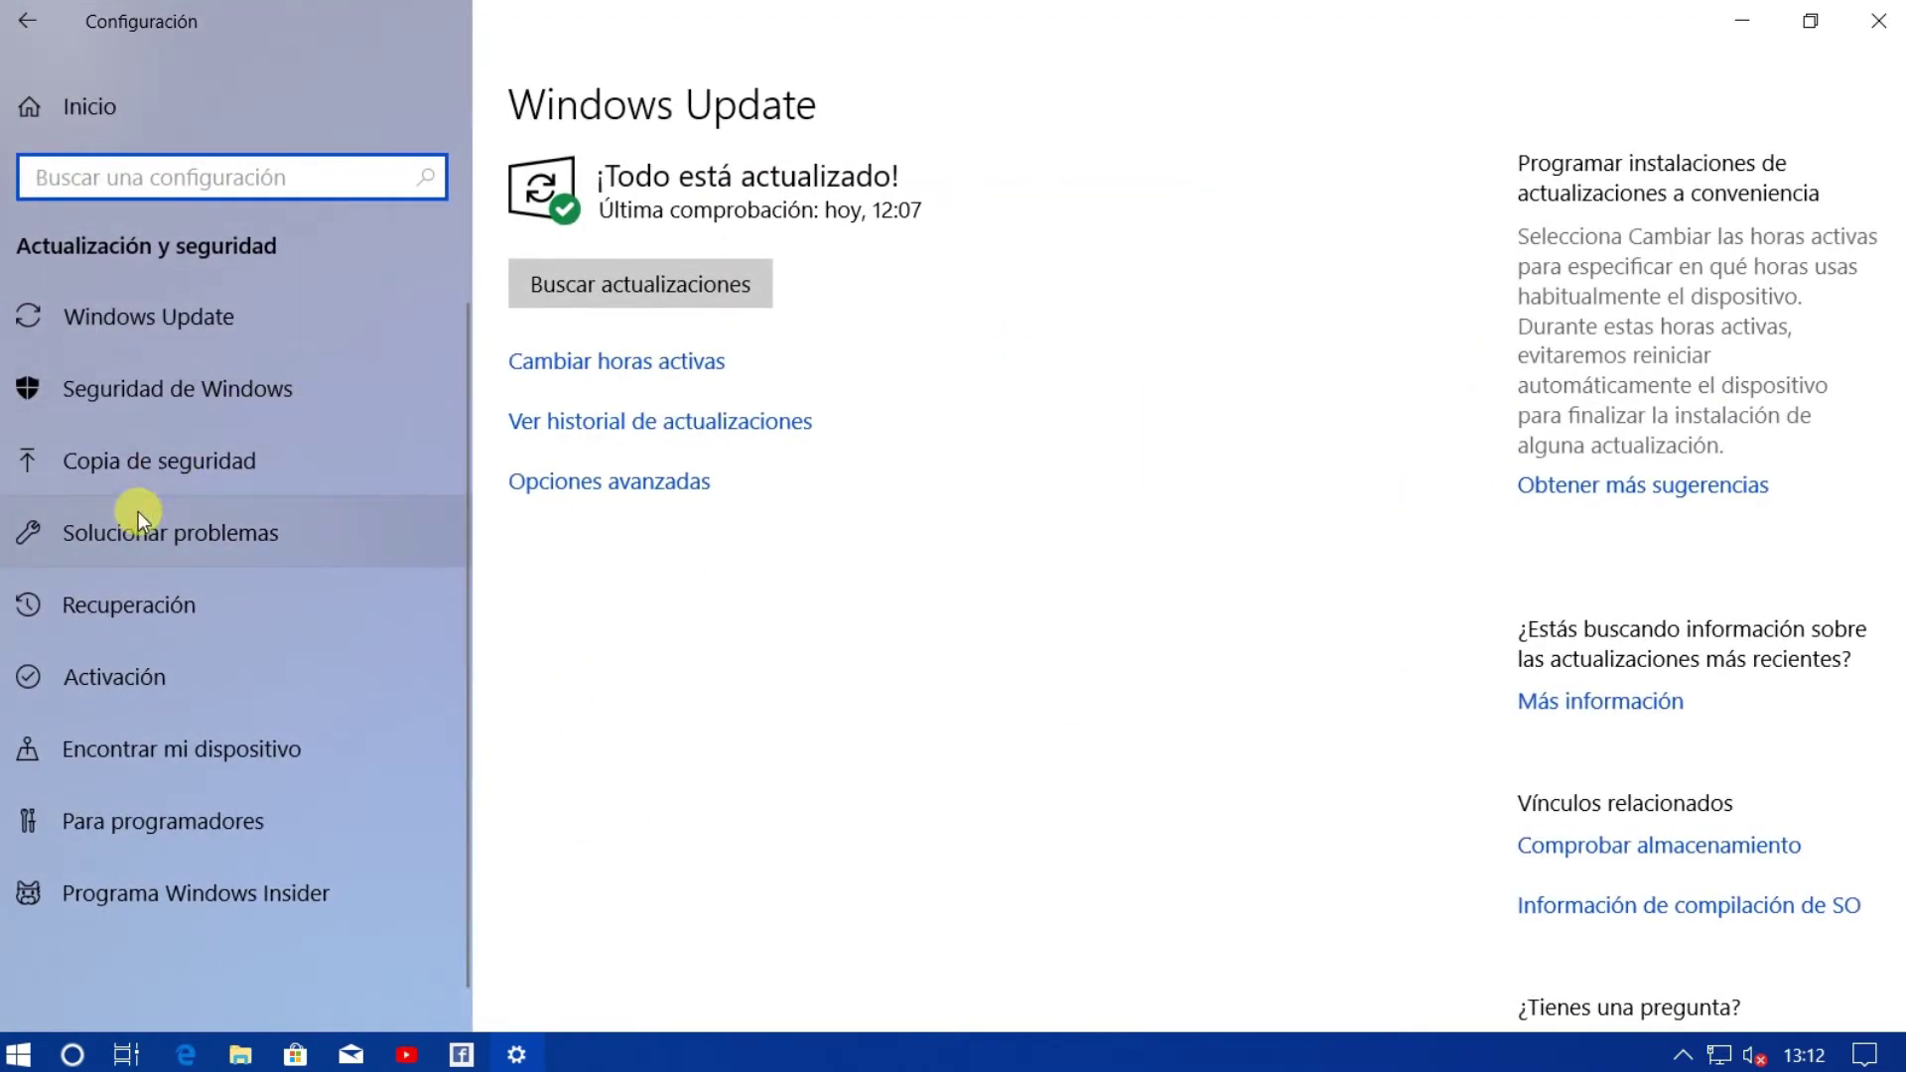
click(163, 466)
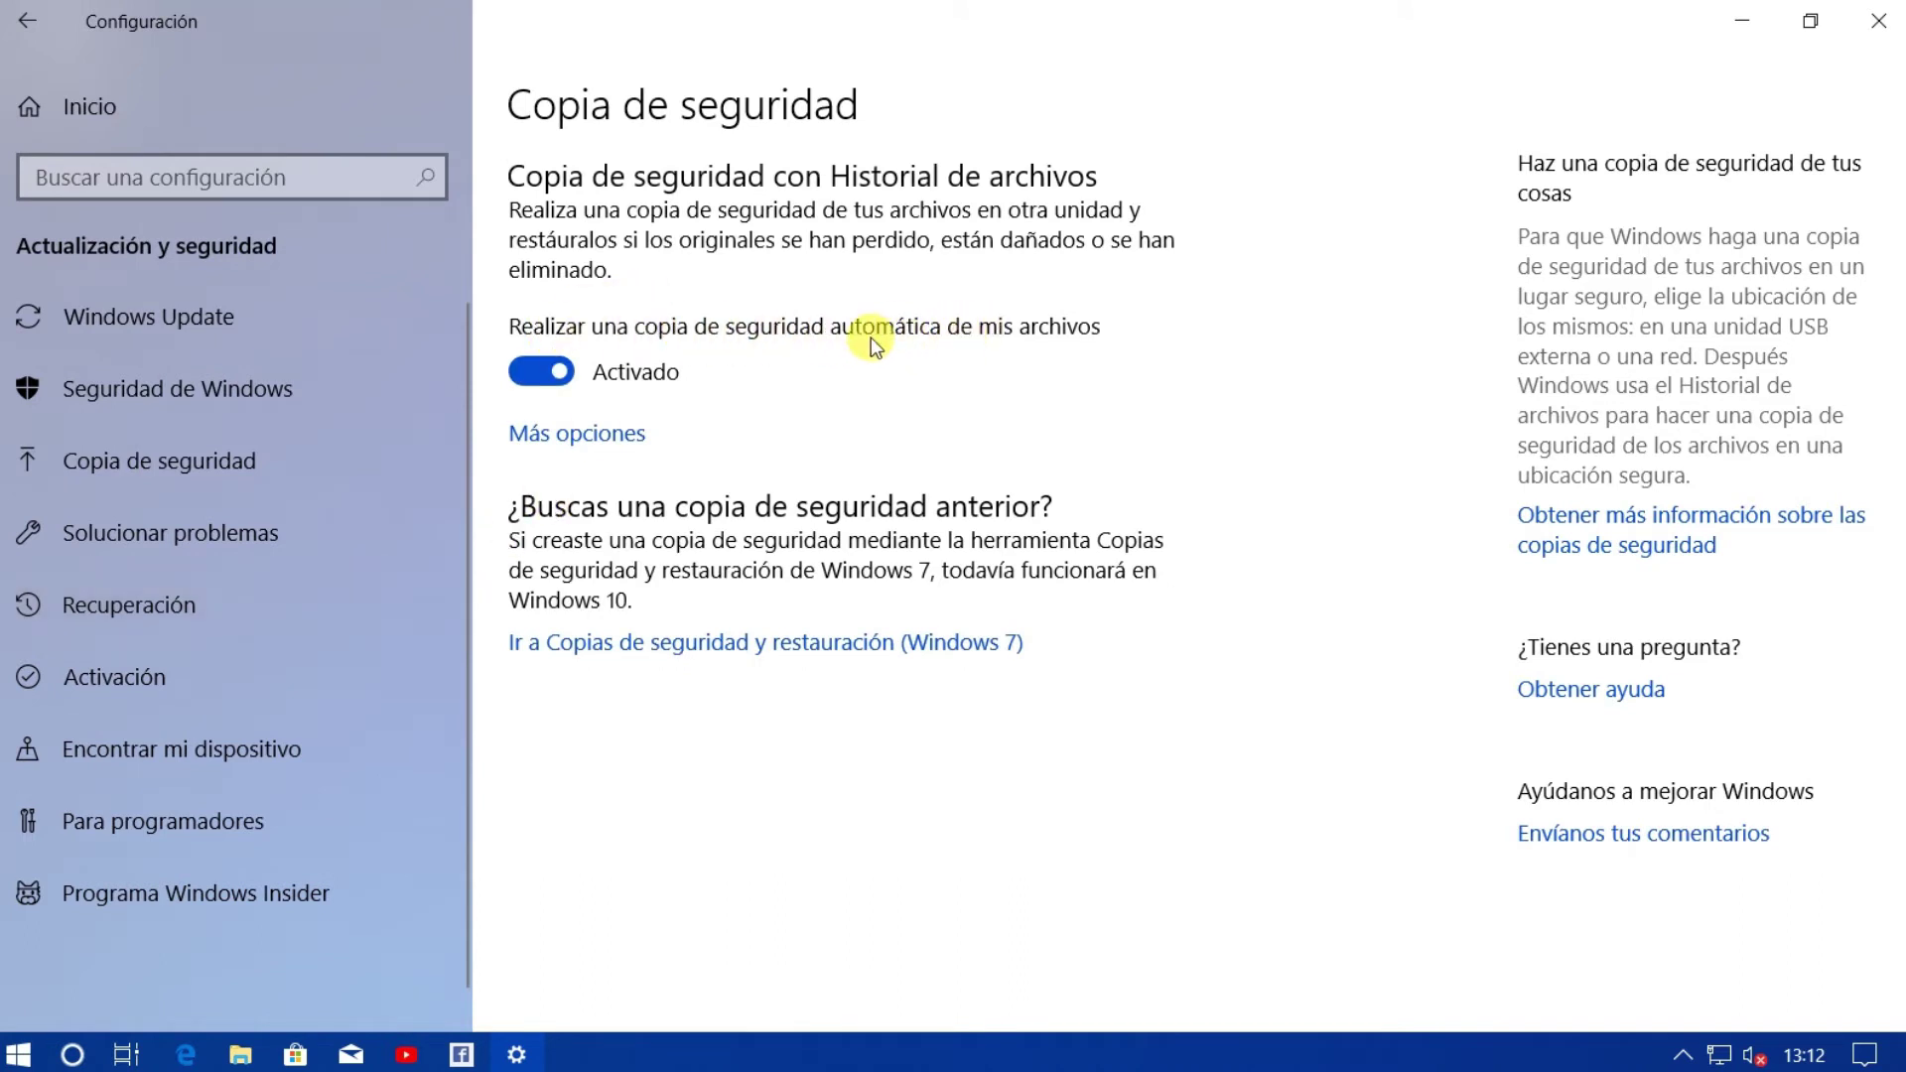
click(580, 441)
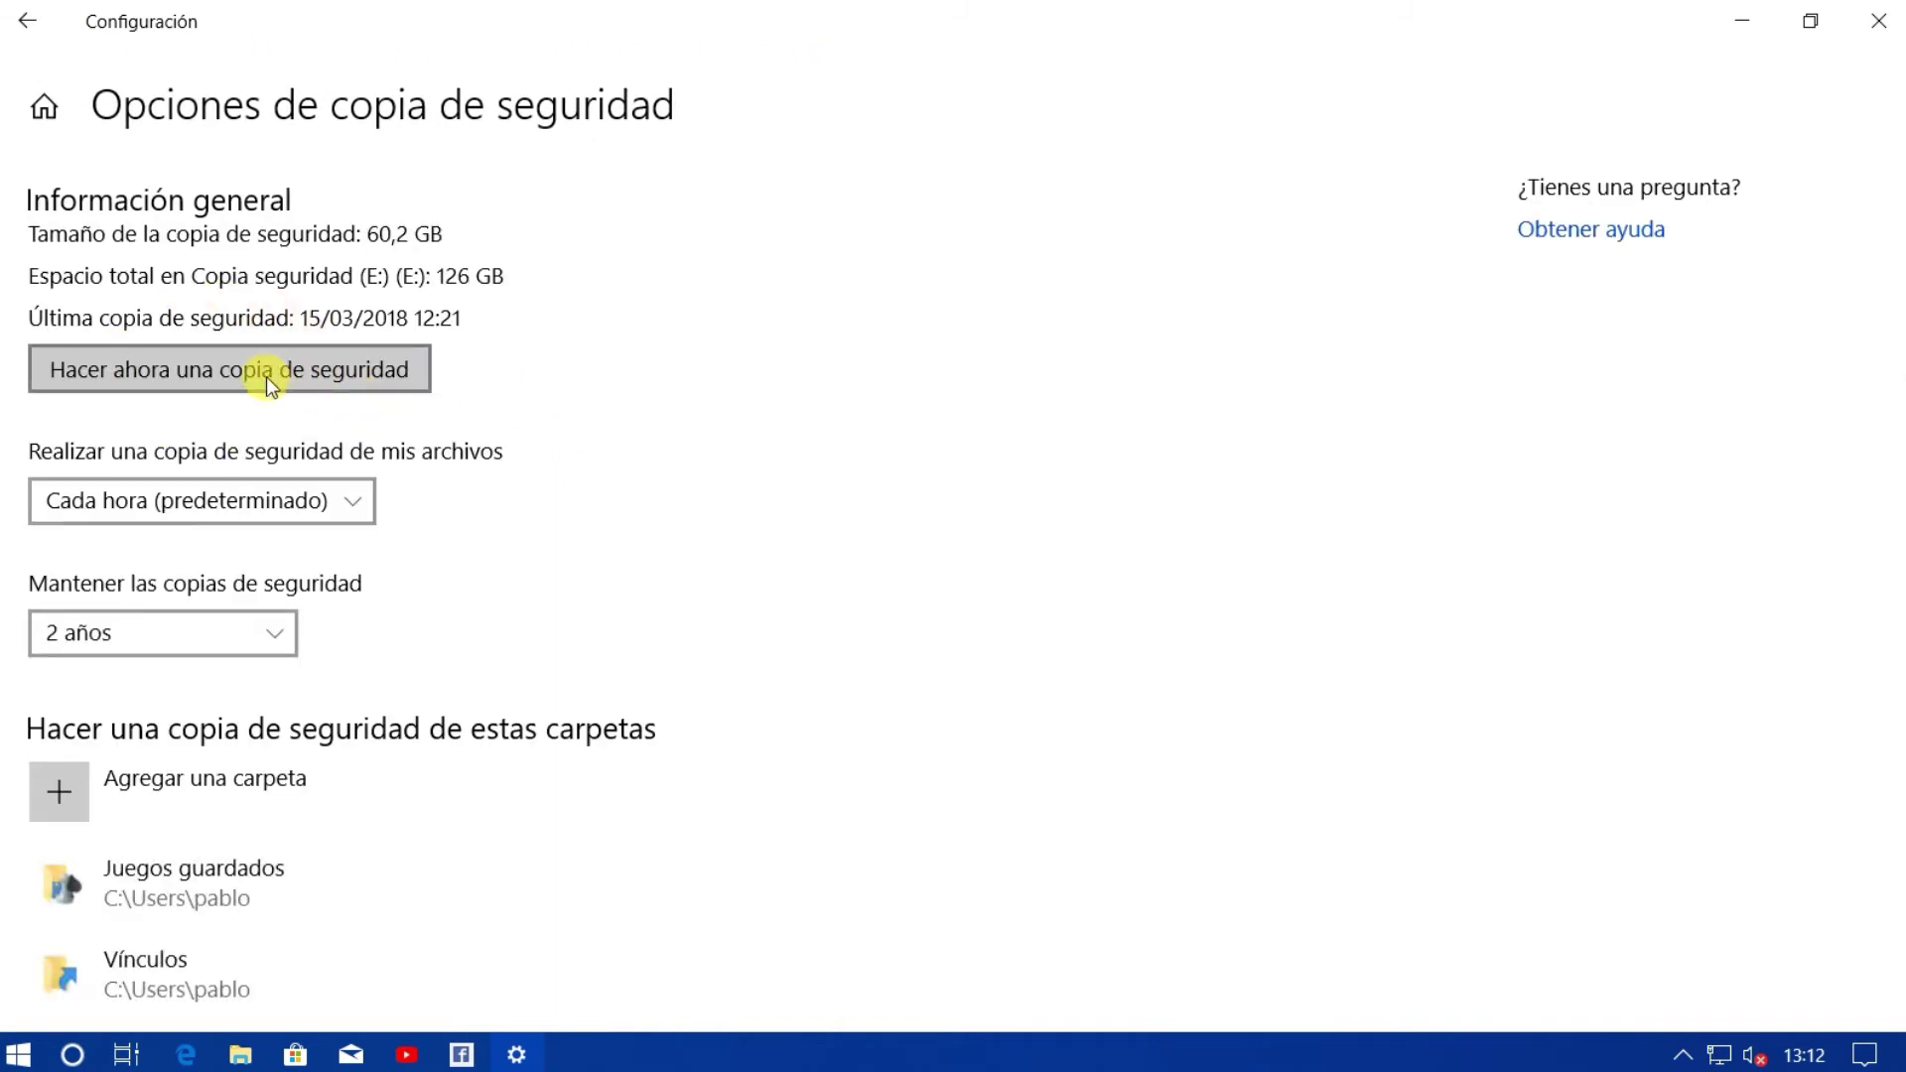
Review the folders included in the backup and remove the OneDrive Música folder from them.
scroll(500, 464, down, 1)
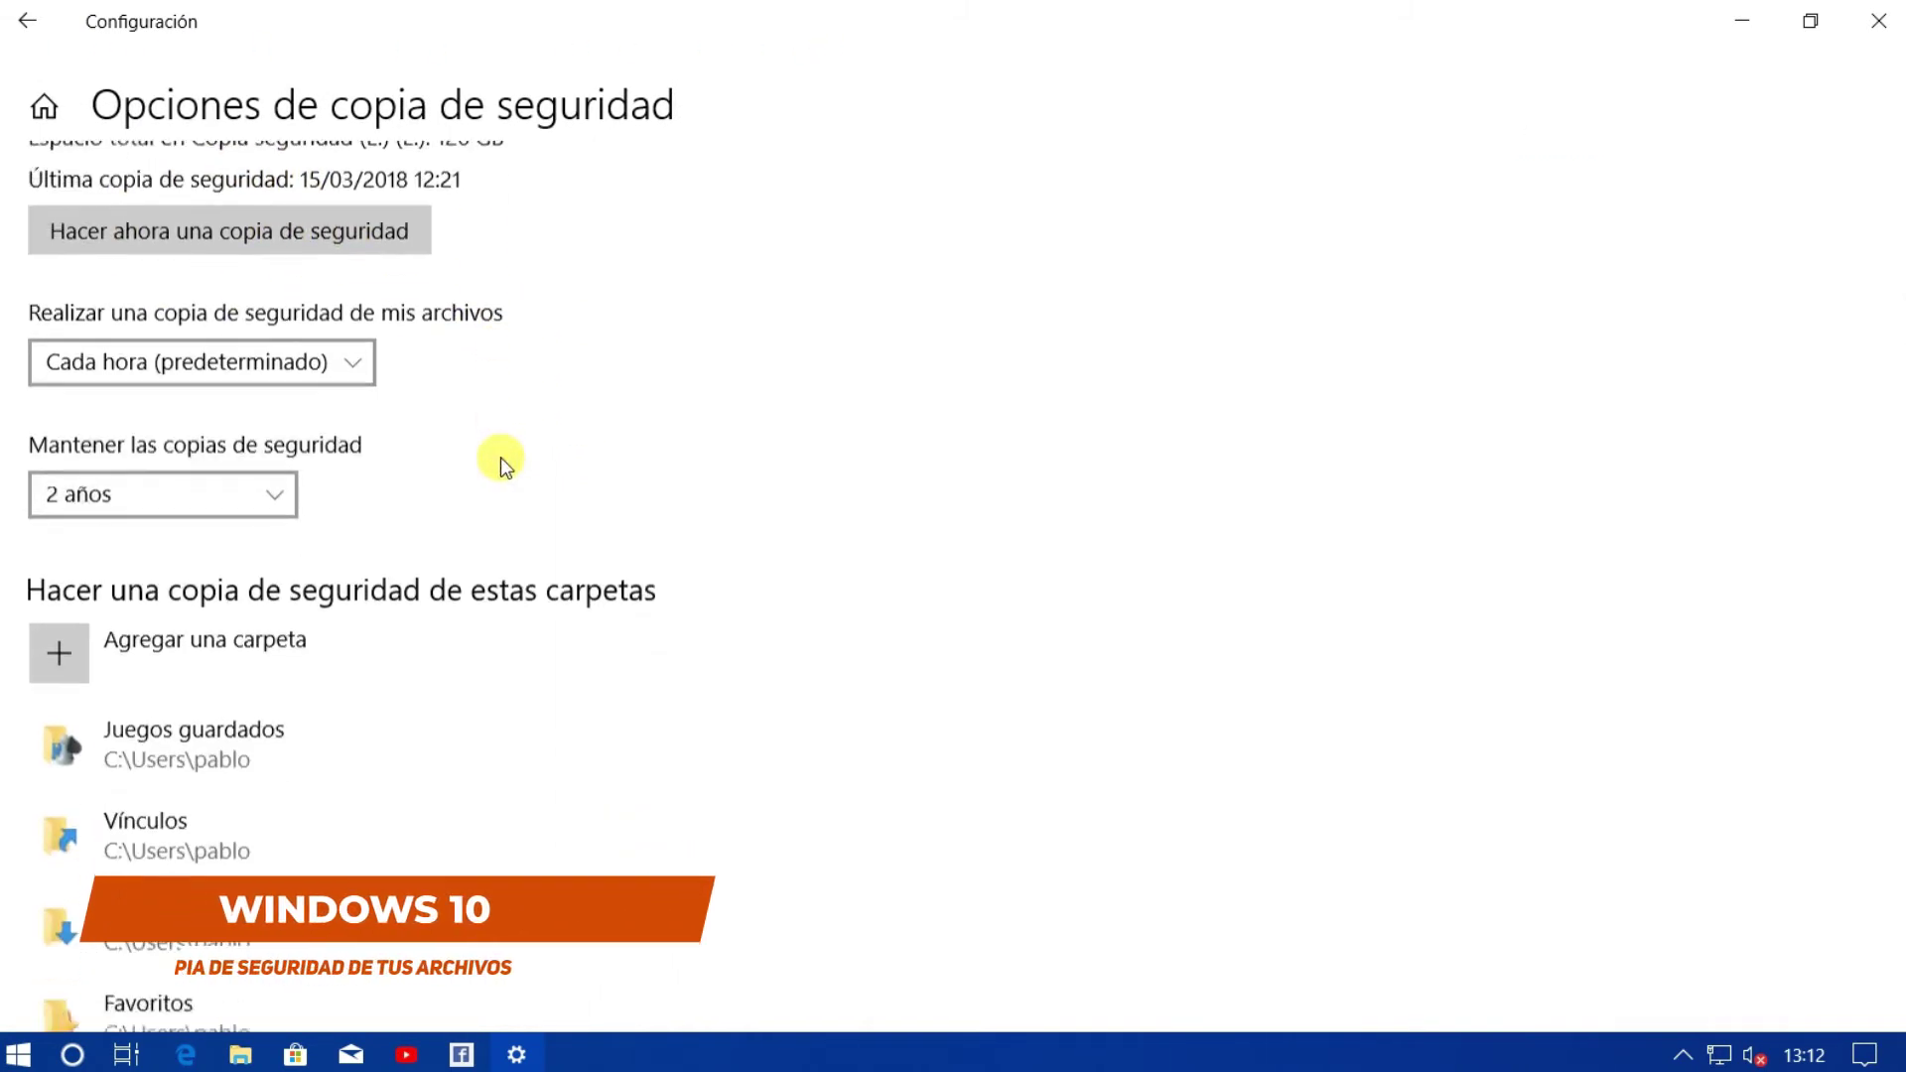
scroll(500, 456, down, 3)
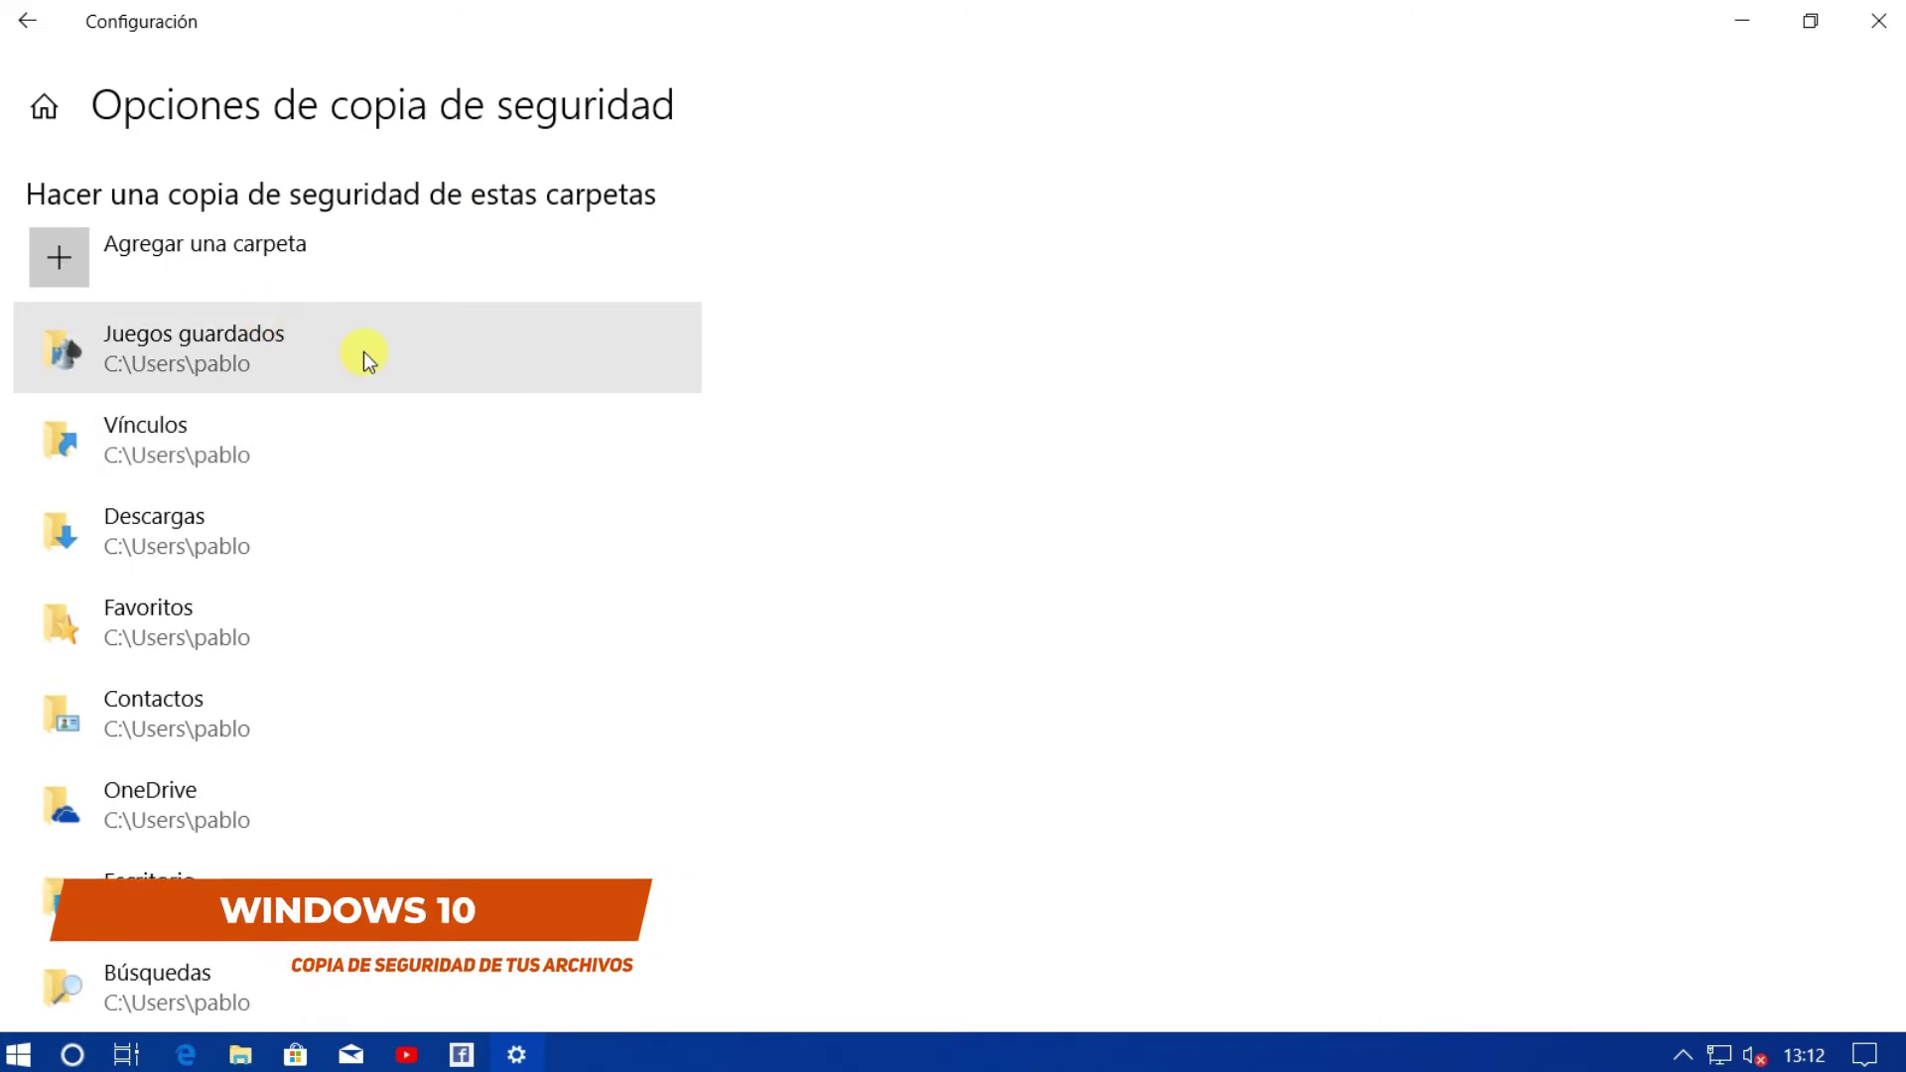
scroll(217, 765, down, 6)
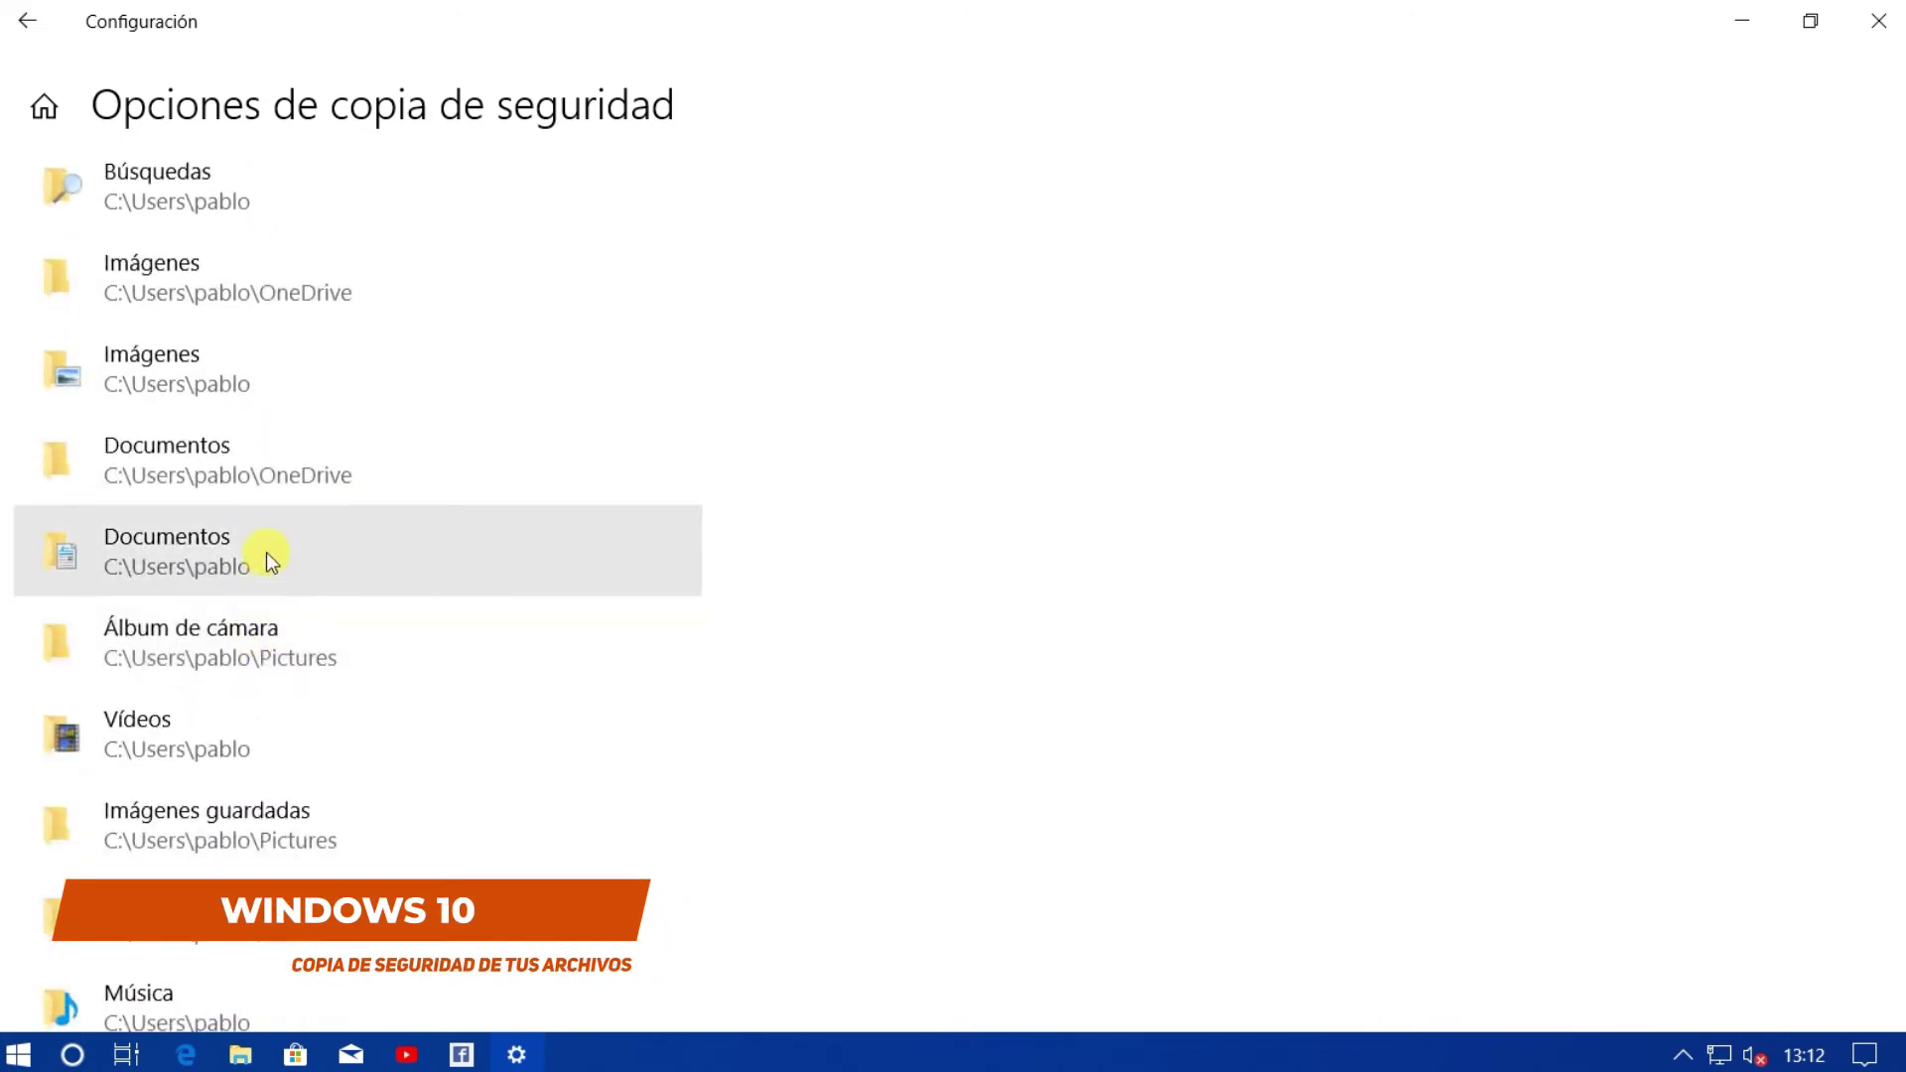
scroll(266, 552, down, 4)
scroll(244, 556, up, 2)
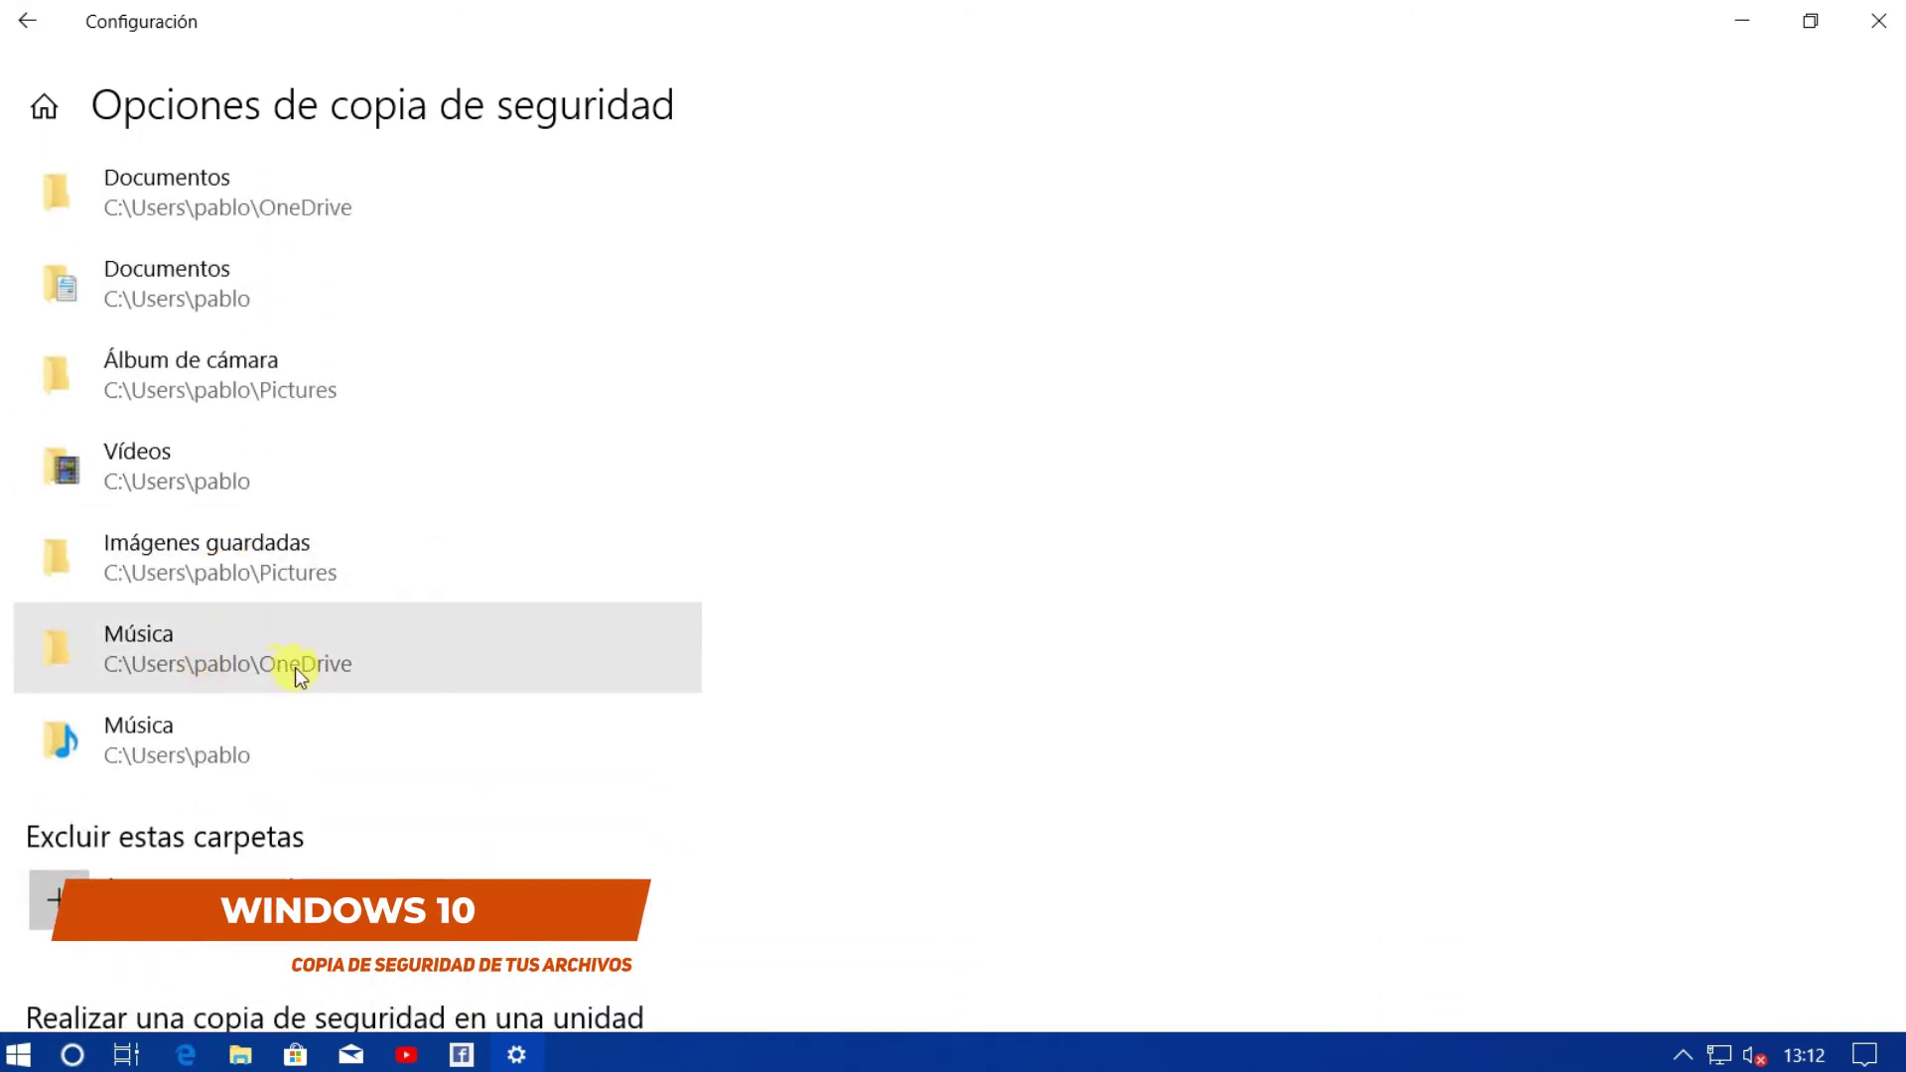
scroll(247, 643, up, 1)
scroll(336, 657, up, 1)
scroll(255, 621, down, 2)
click(237, 667)
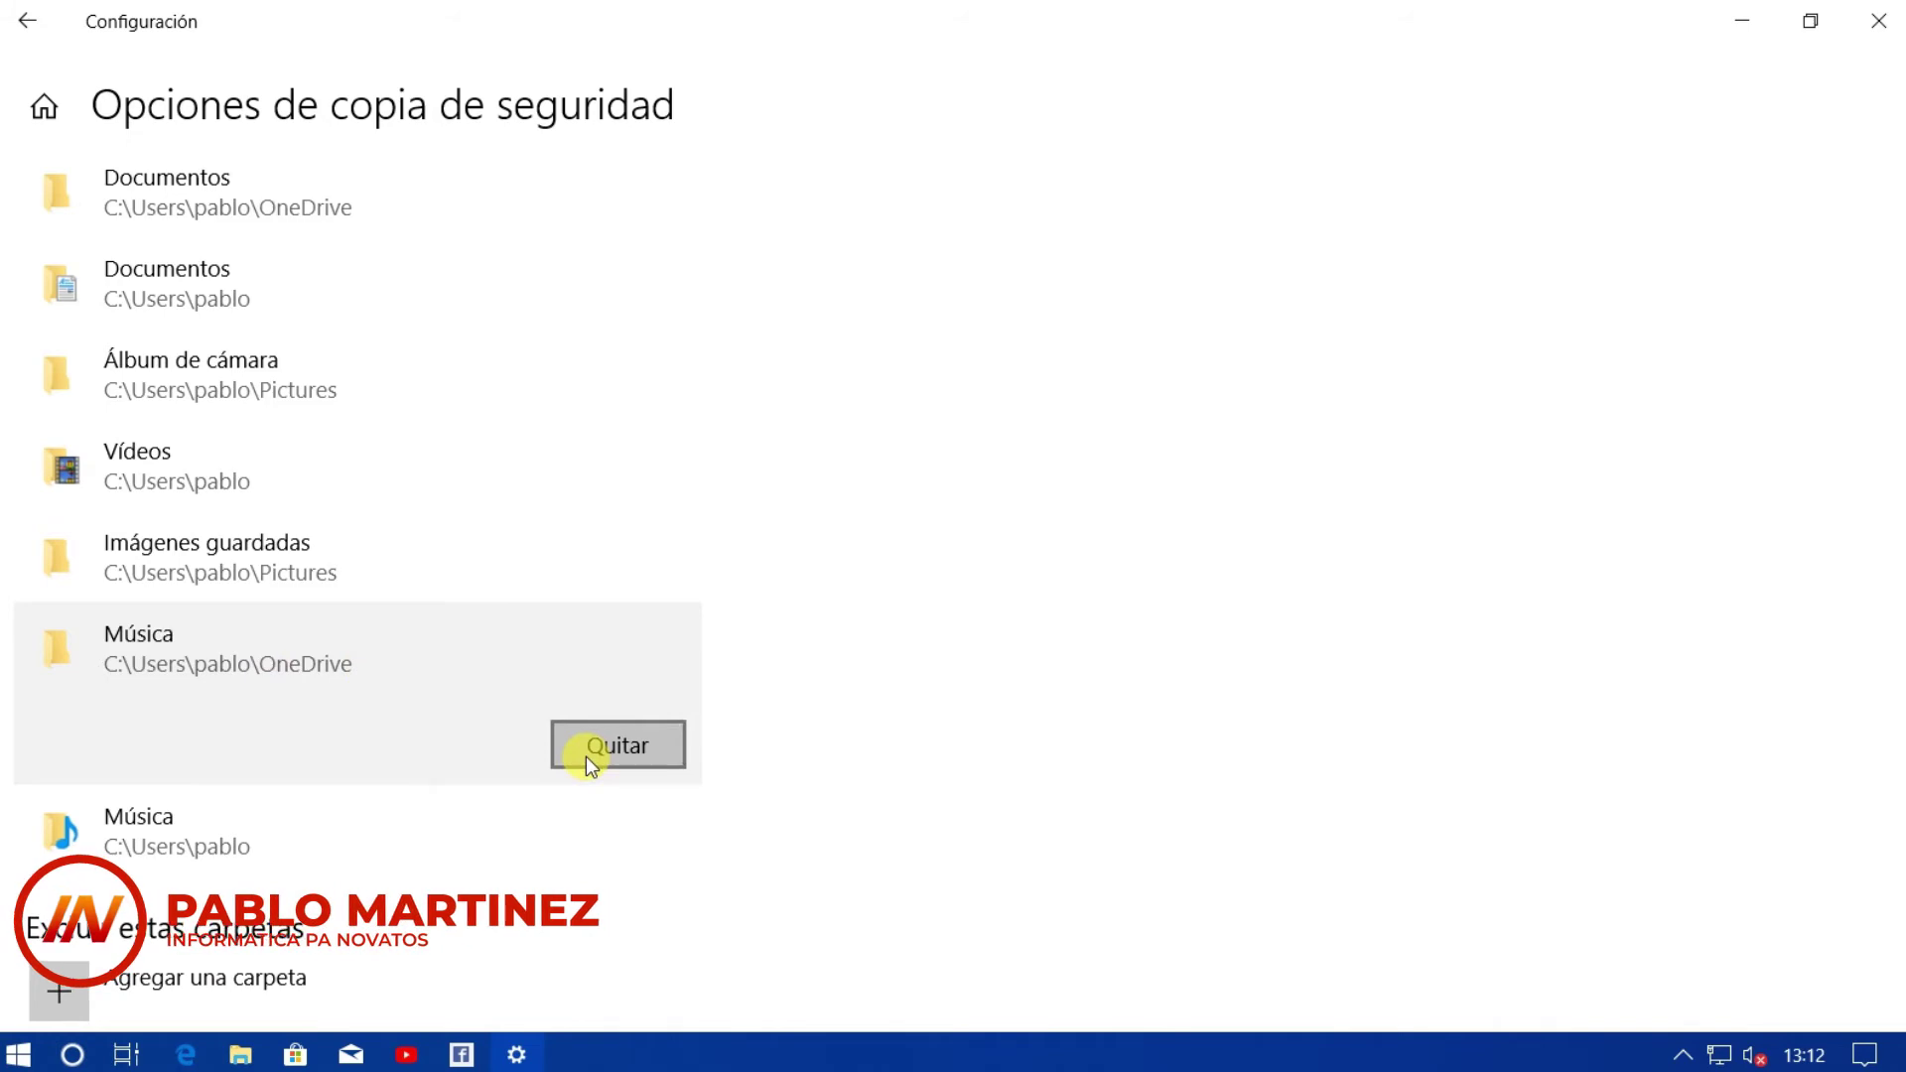
click(616, 744)
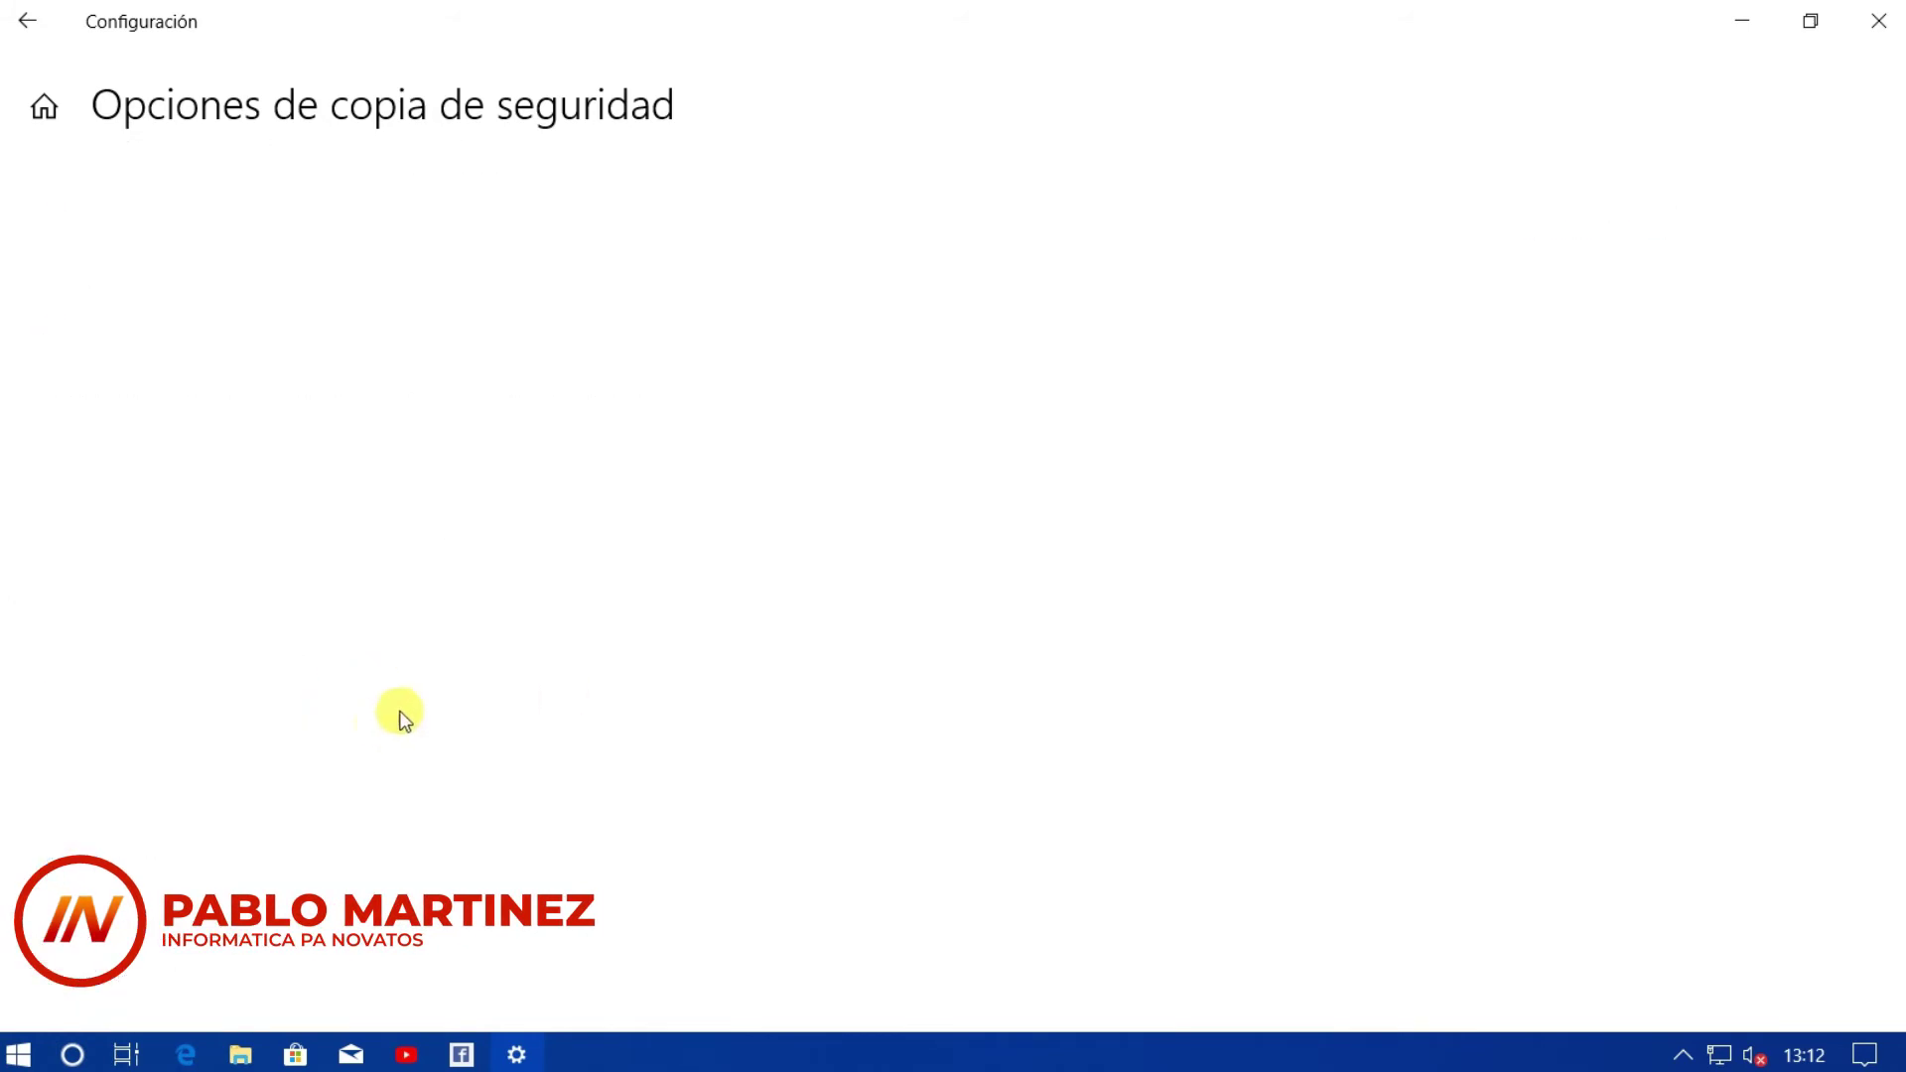
Remove the OneDrive Imágenes folder from the backed-up folders.
scroll(474, 614, down, 3)
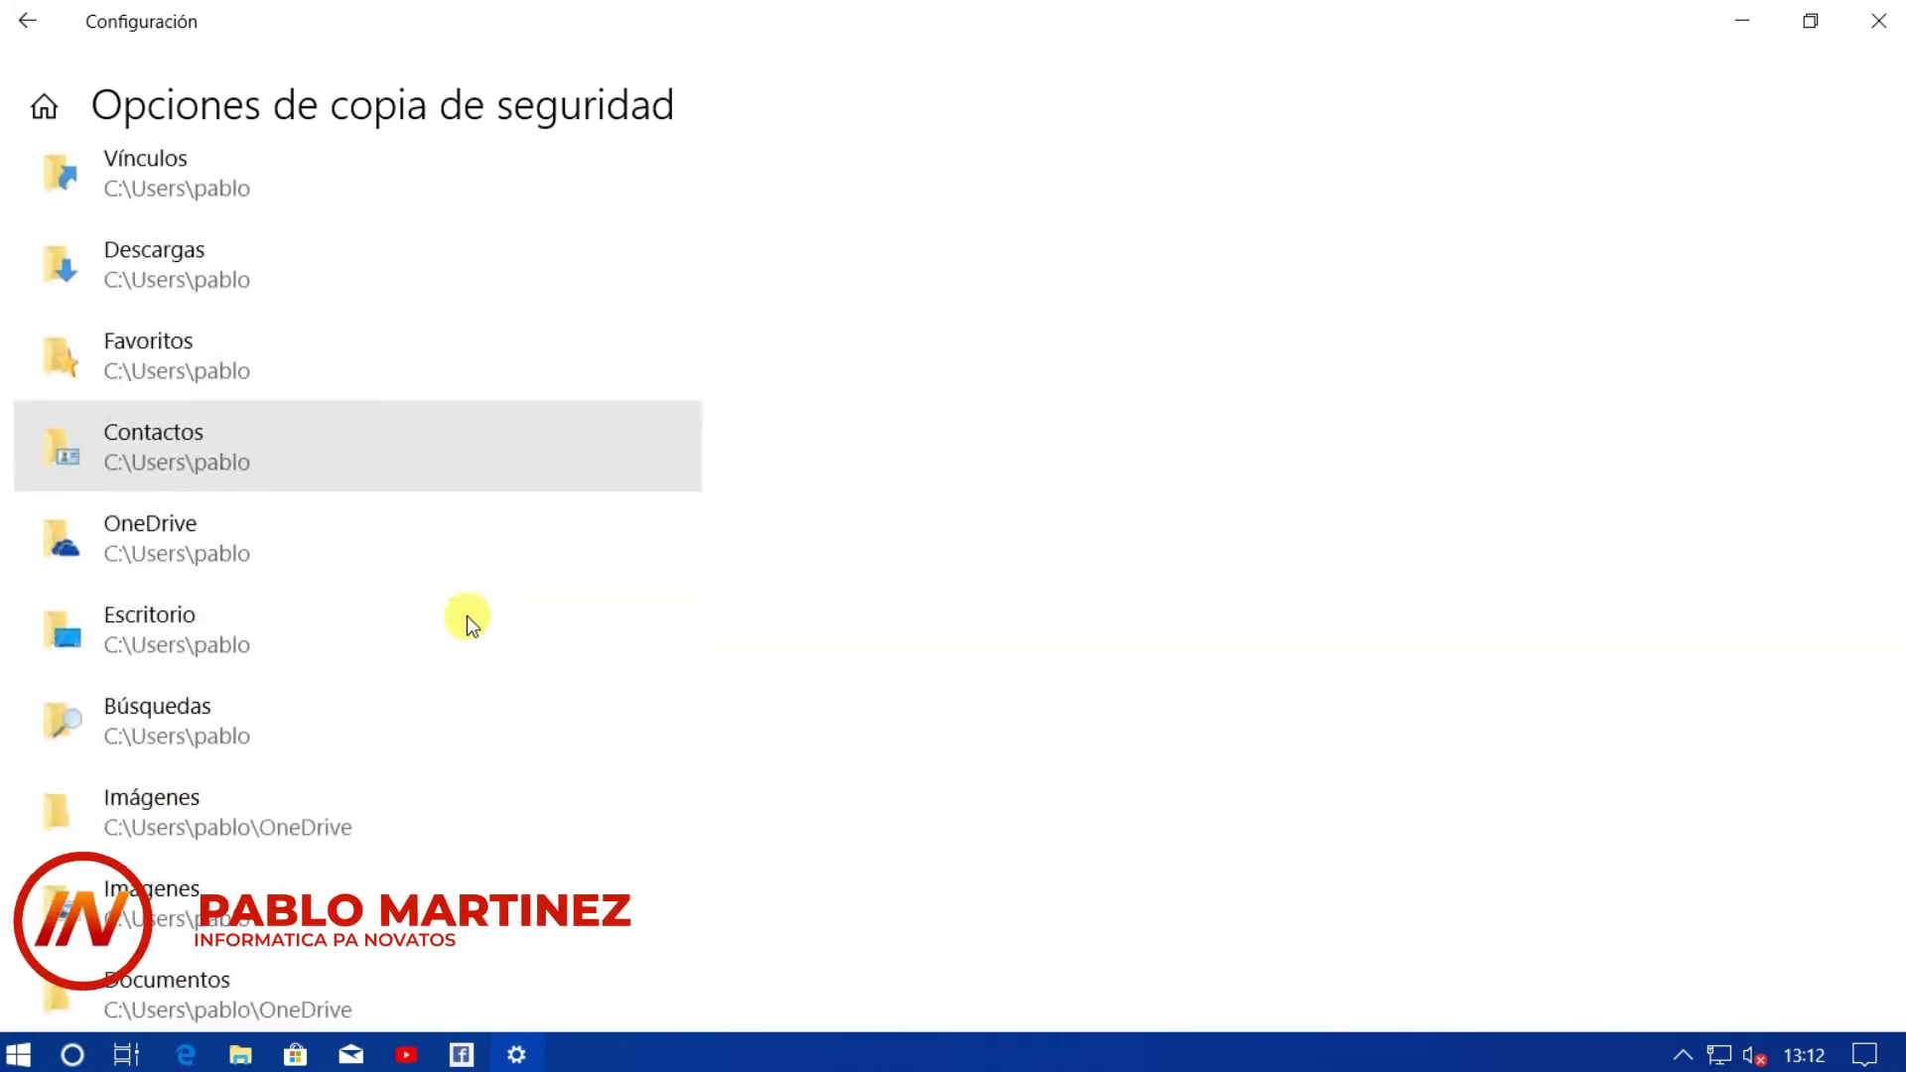
scroll(473, 615, down, 2)
click(355, 556)
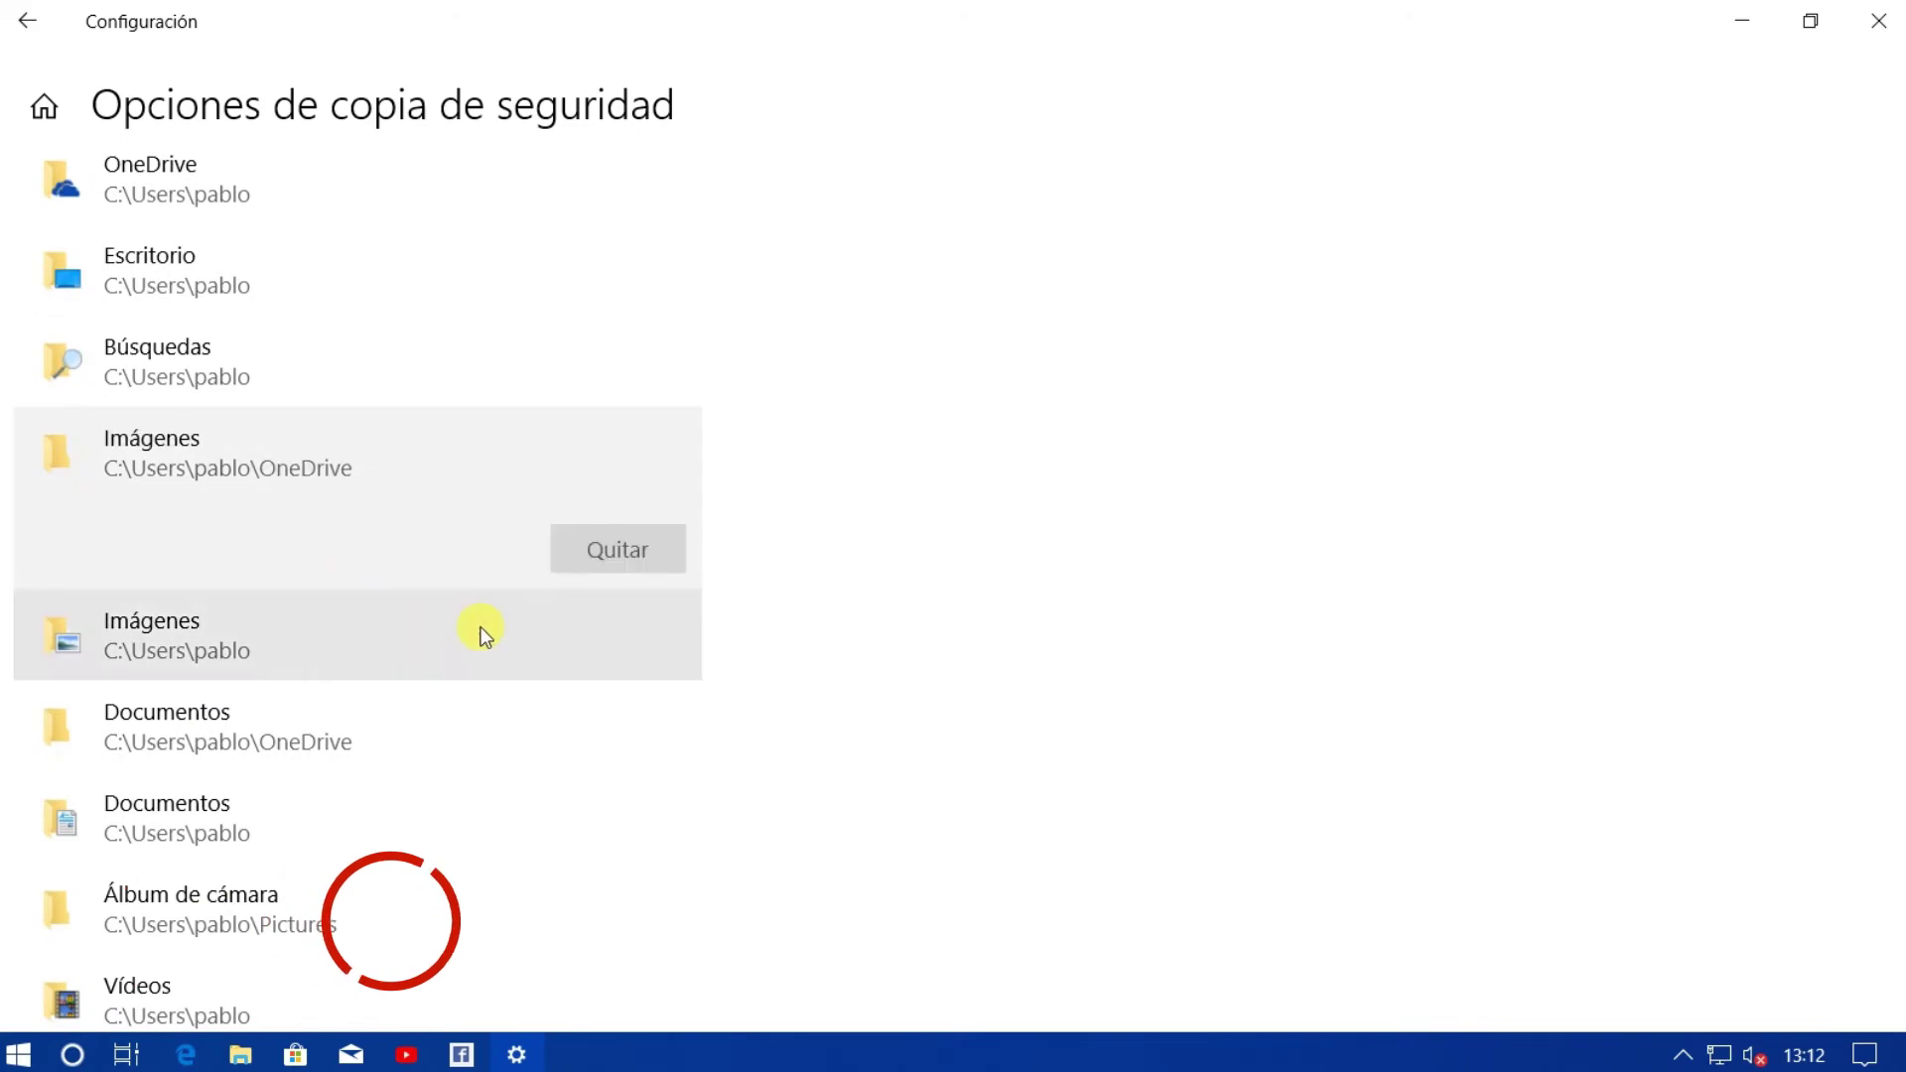
click(609, 556)
Remove the OneDrive Documentos folder from the backed-up folders.
scroll(581, 649, down, 5)
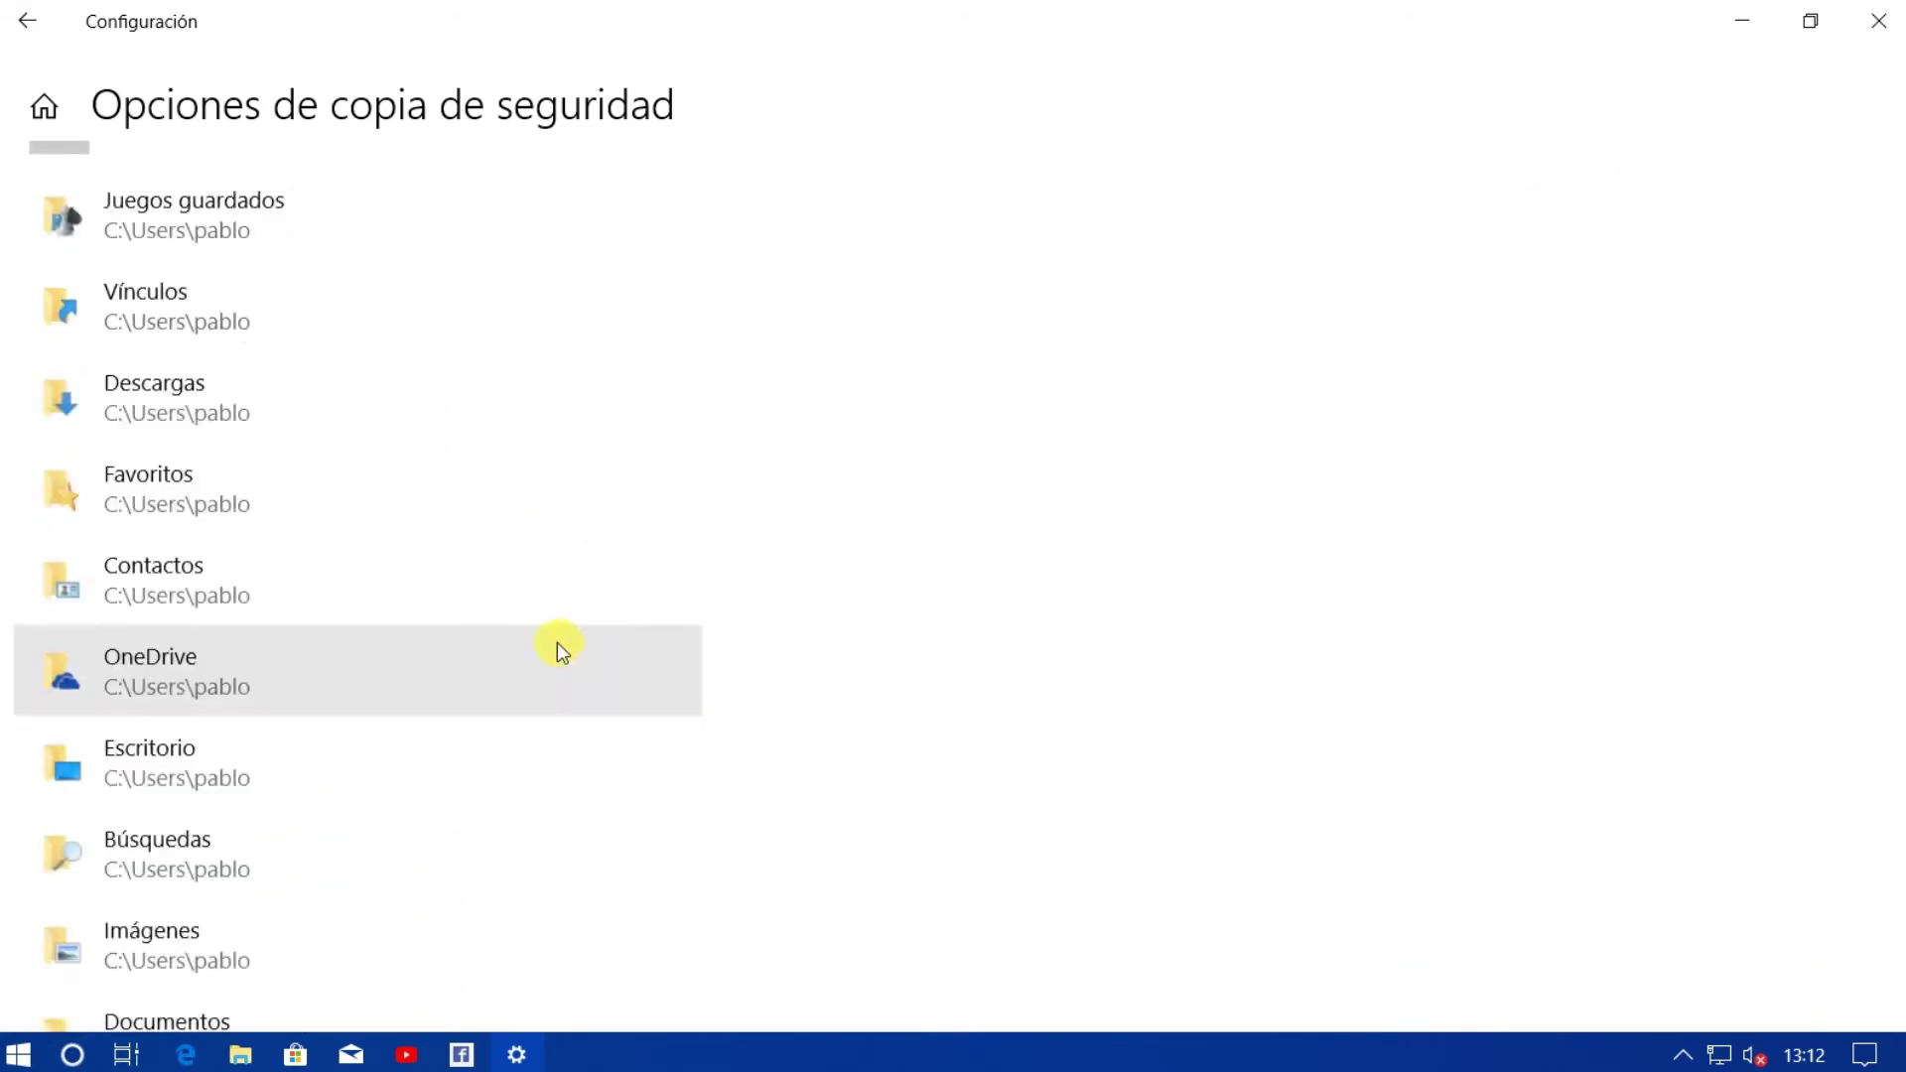
scroll(558, 642, down, 4)
click(394, 649)
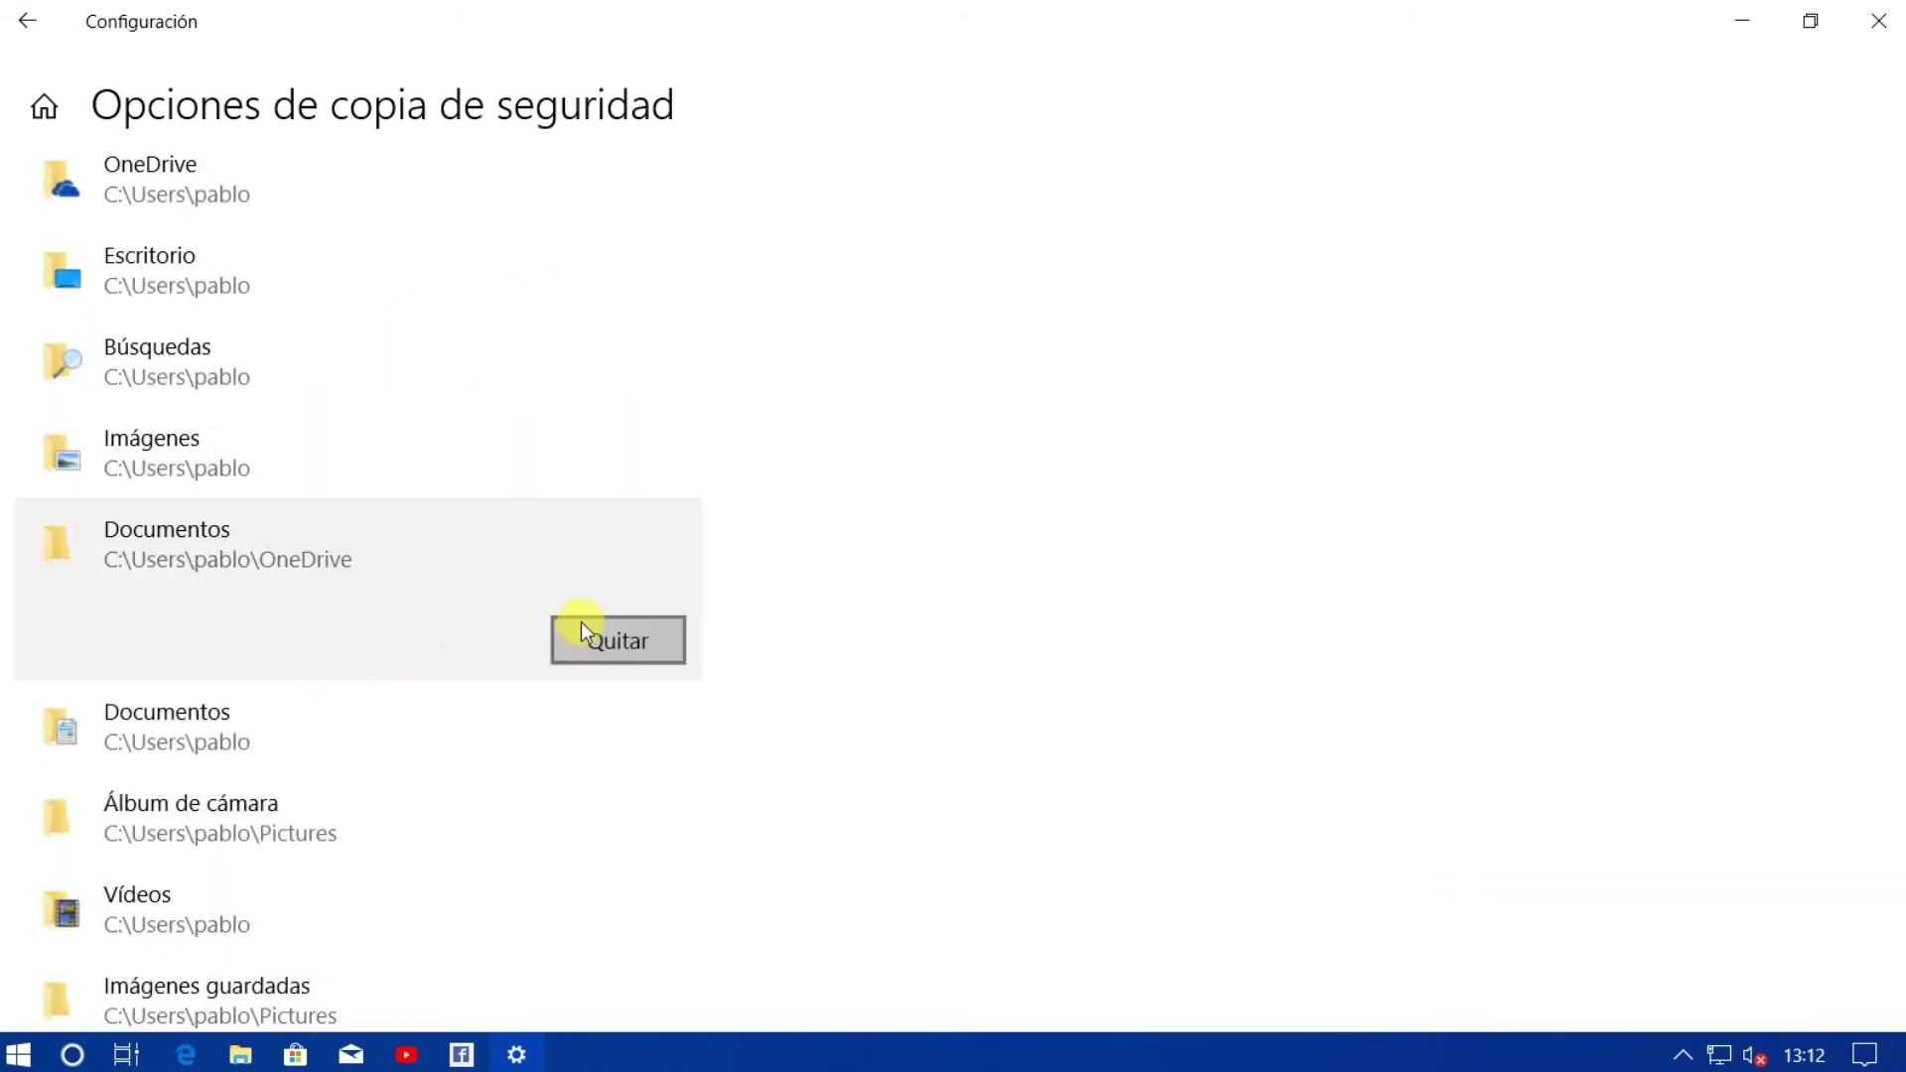
click(581, 631)
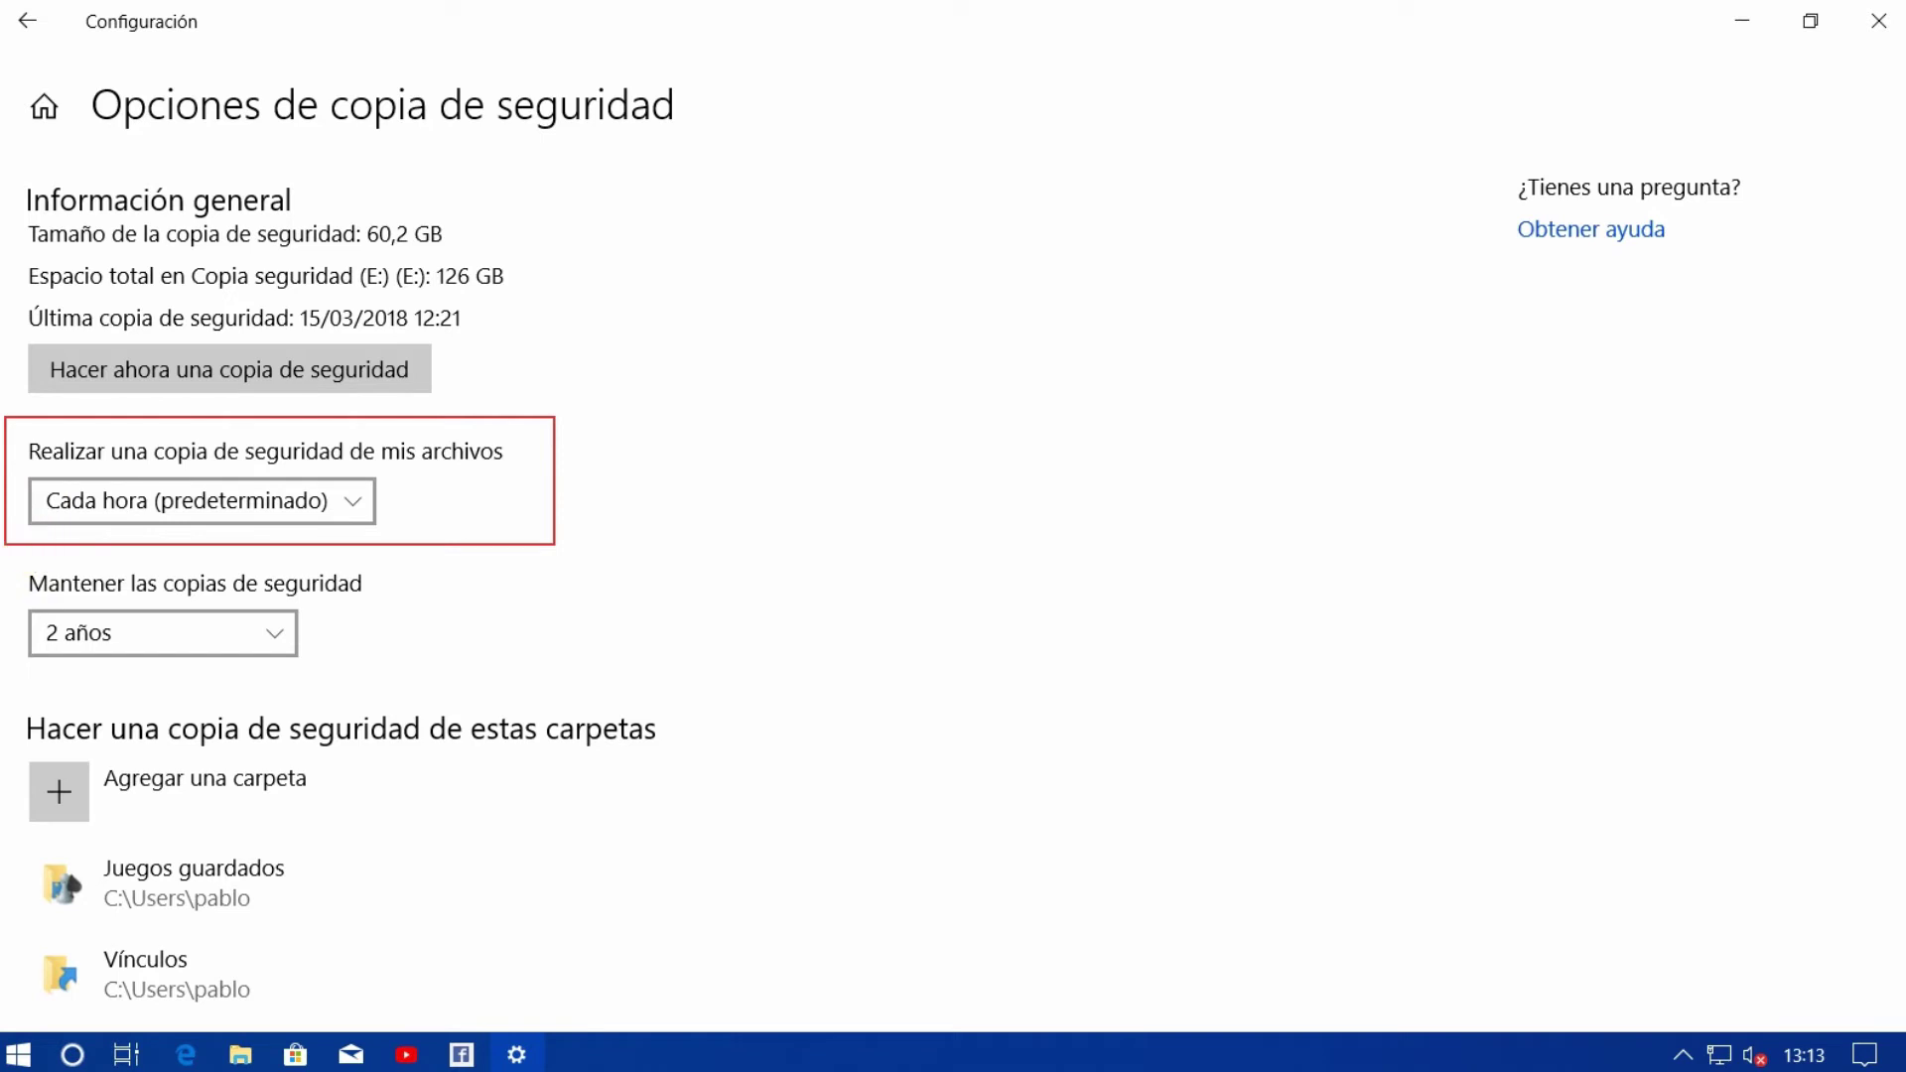
Review the available backup intervals and keep Cada hora (predeterminado) selected.
click(91, 506)
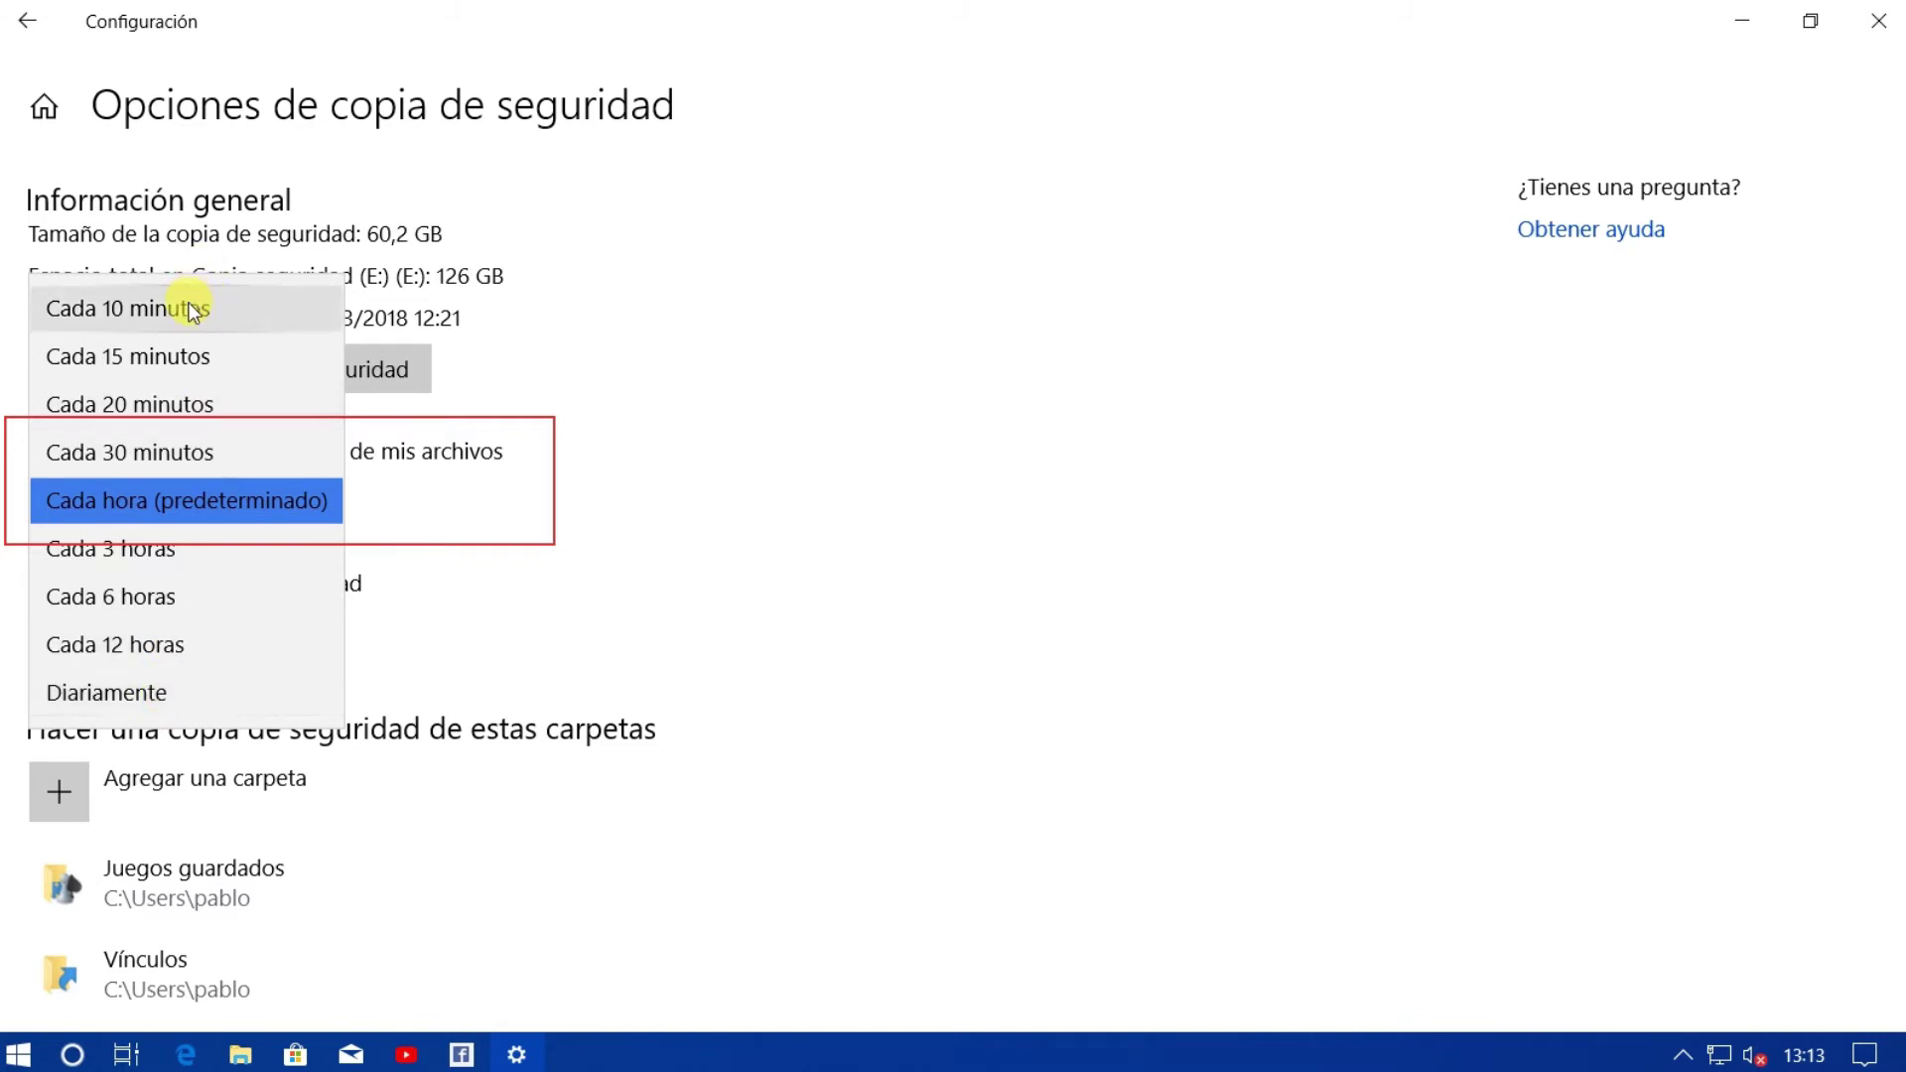
click(207, 504)
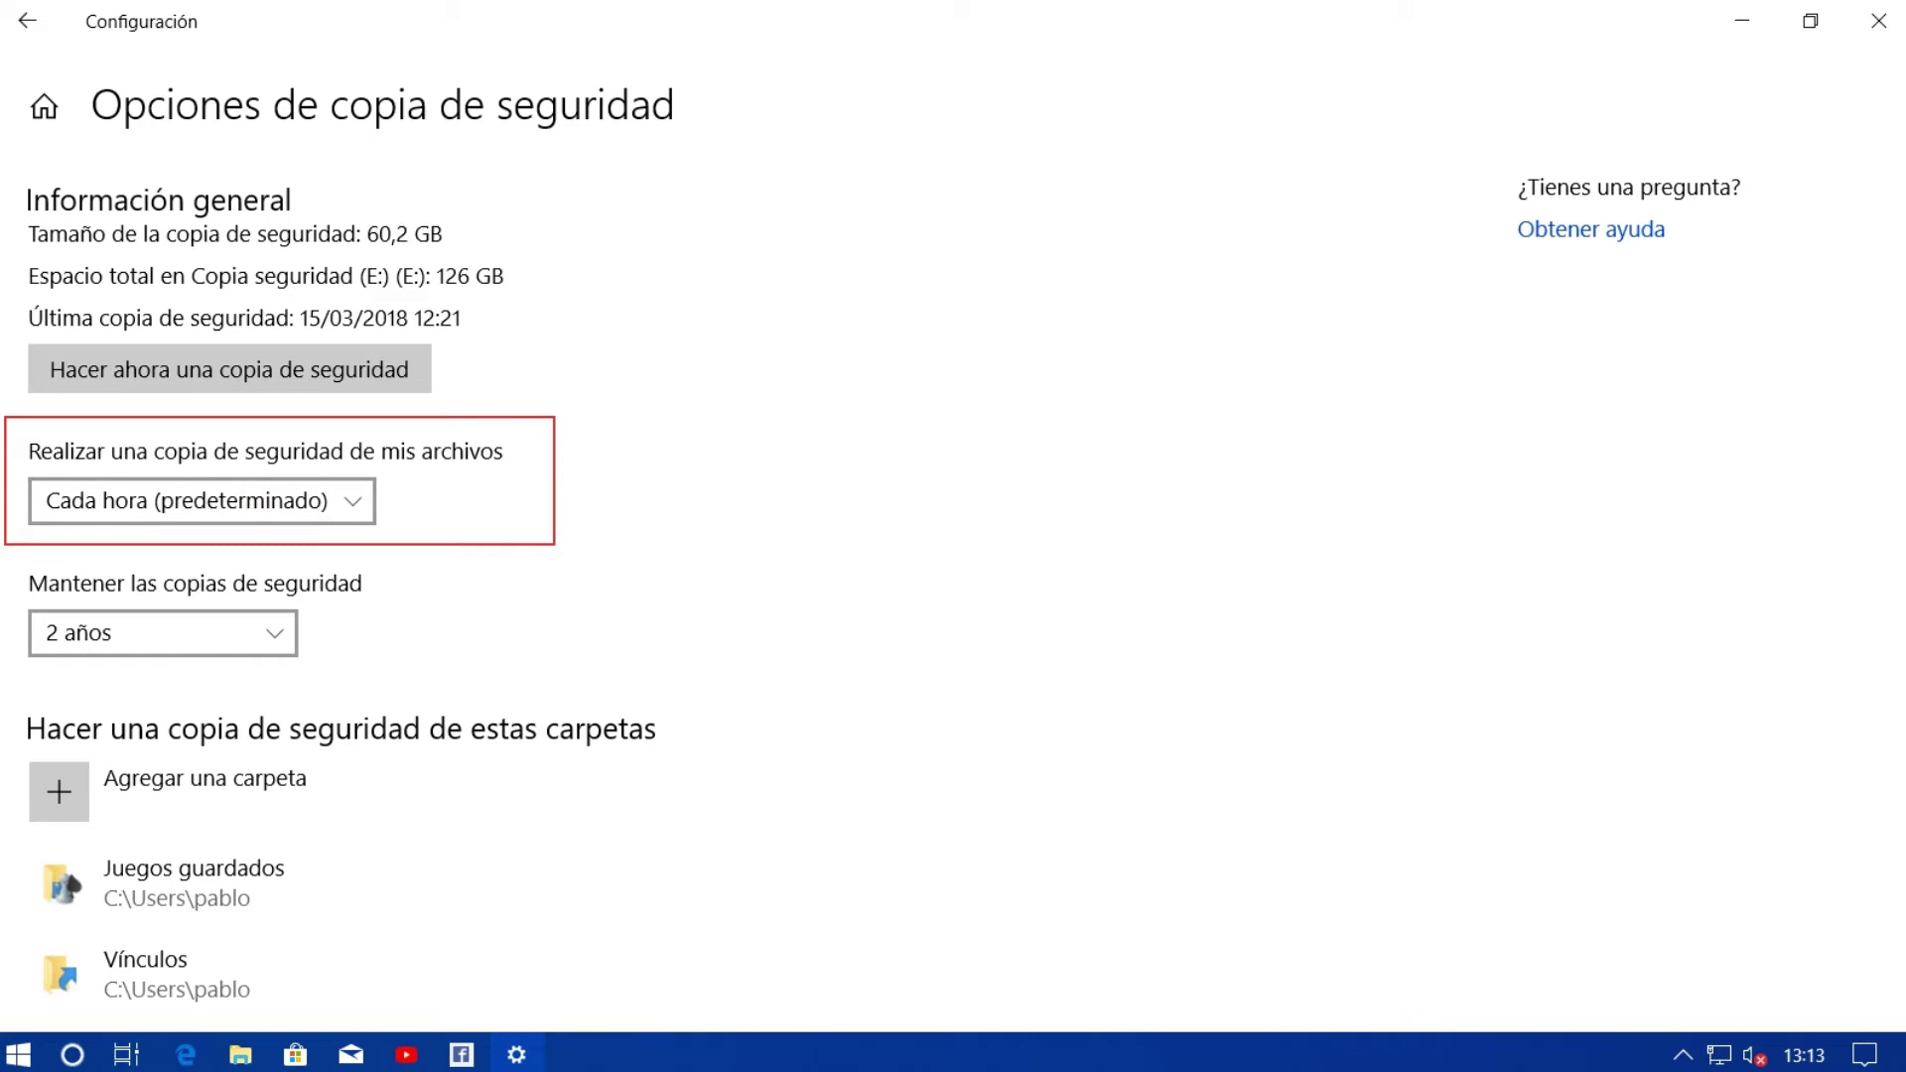
mouse_move(5, 560)
mouse_down()
mouse_move(134, 628)
mouse_move(407, 675)
mouse_up()
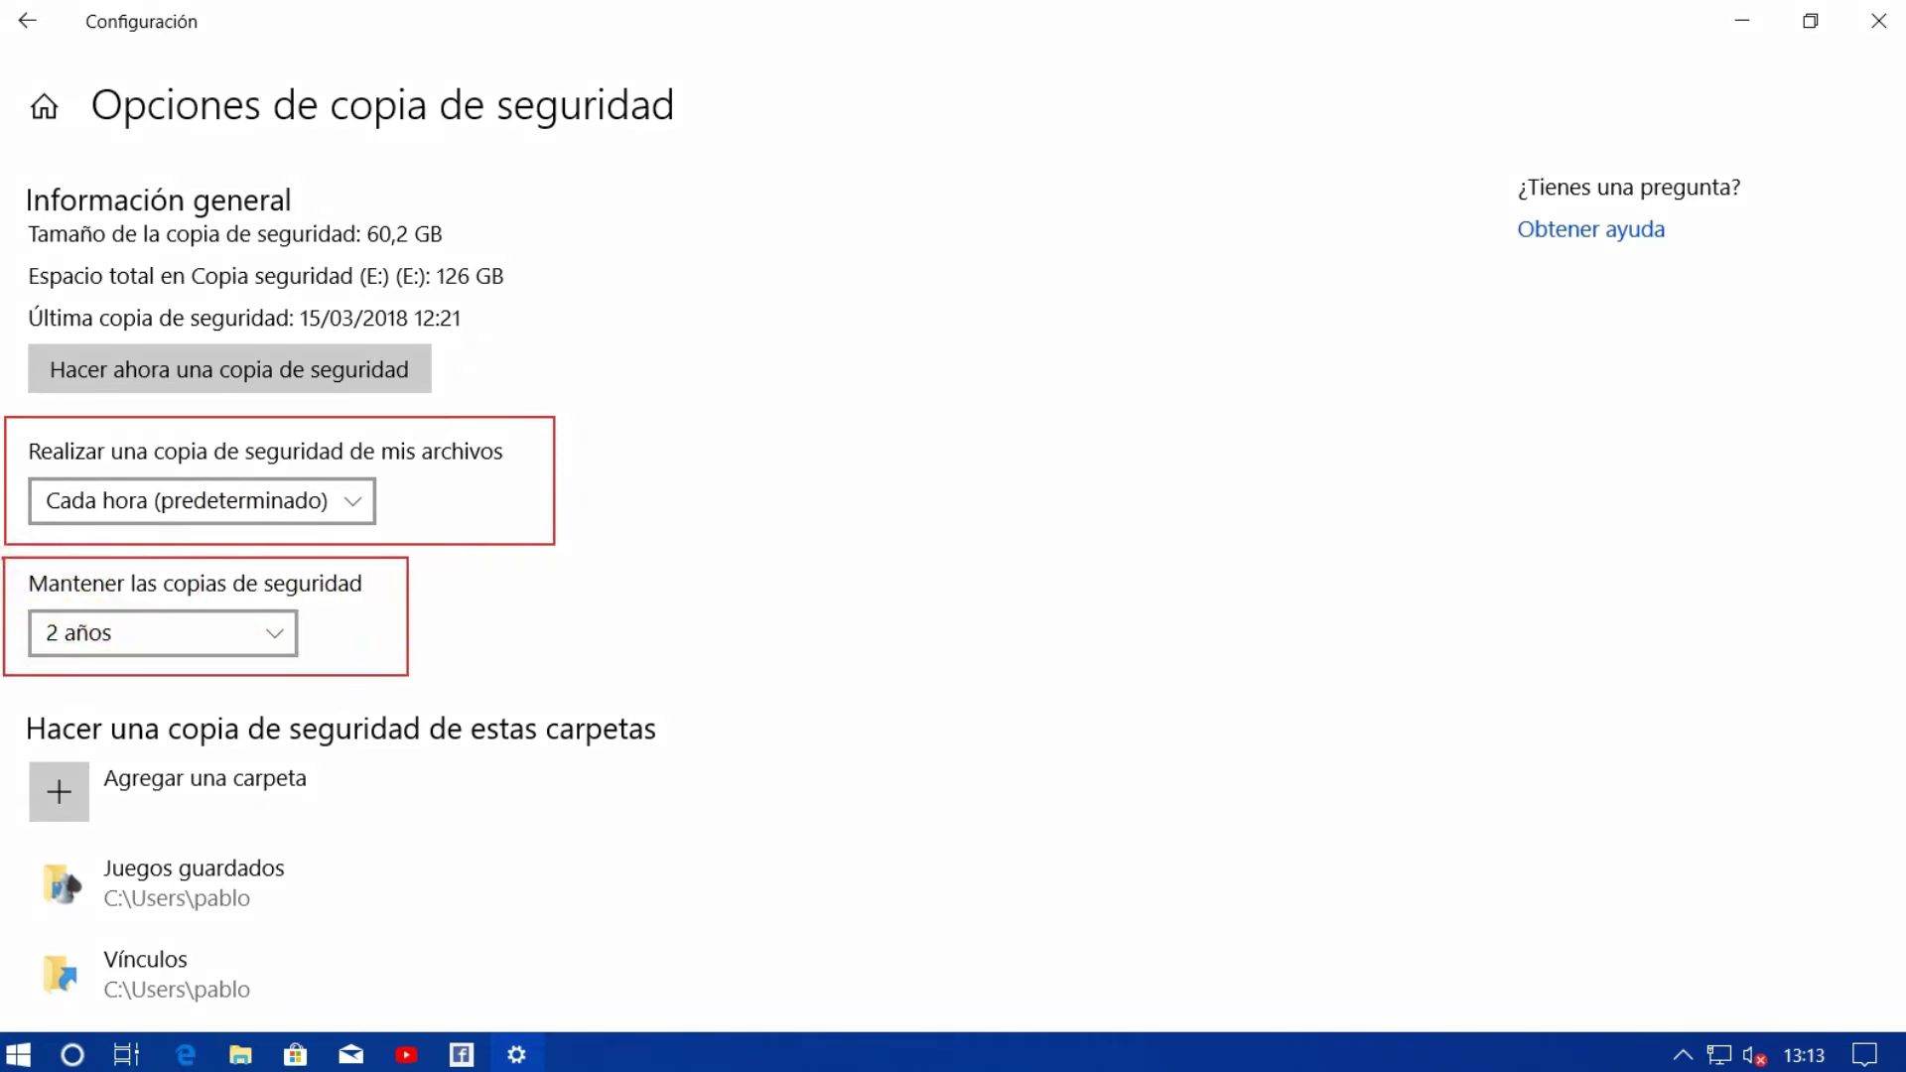
Set how long backups are kept to 1 año and dismiss the reopened list of retention periods.
click(139, 646)
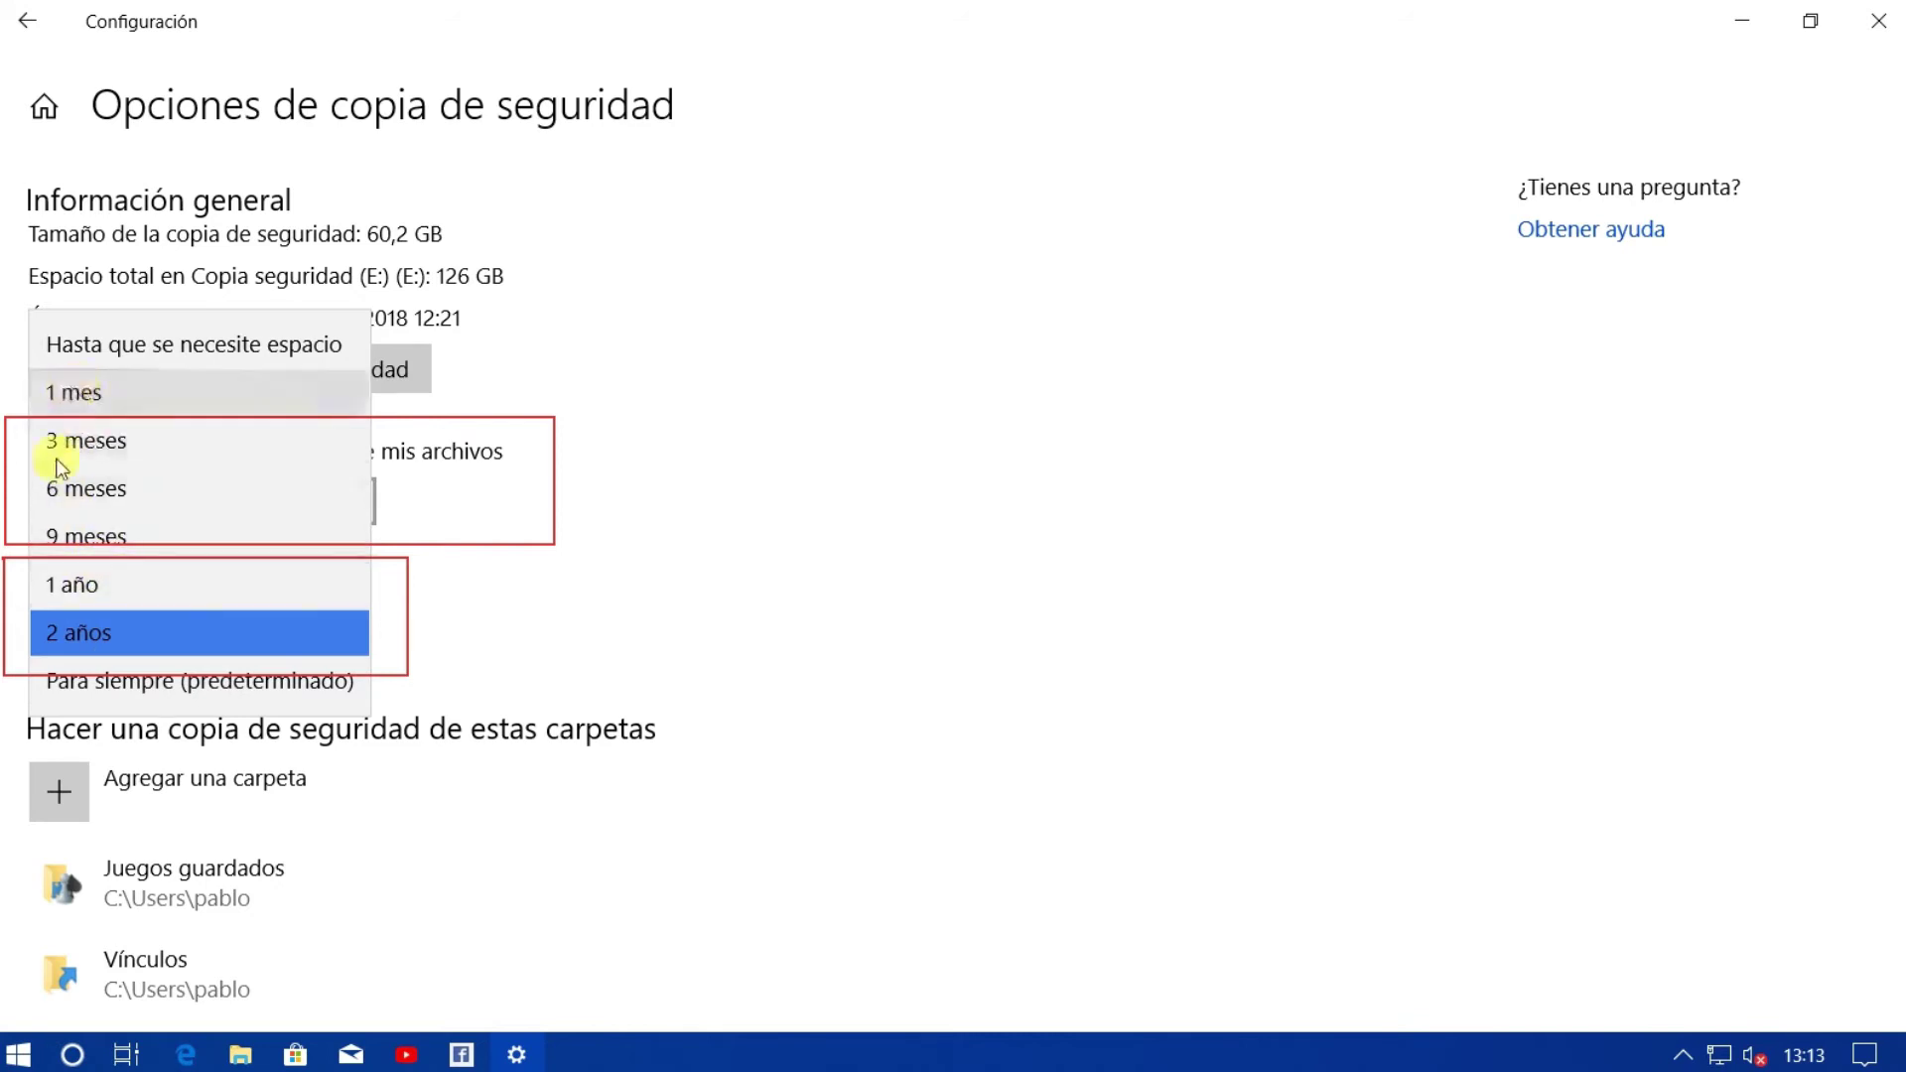
click(107, 635)
click(128, 630)
click(141, 590)
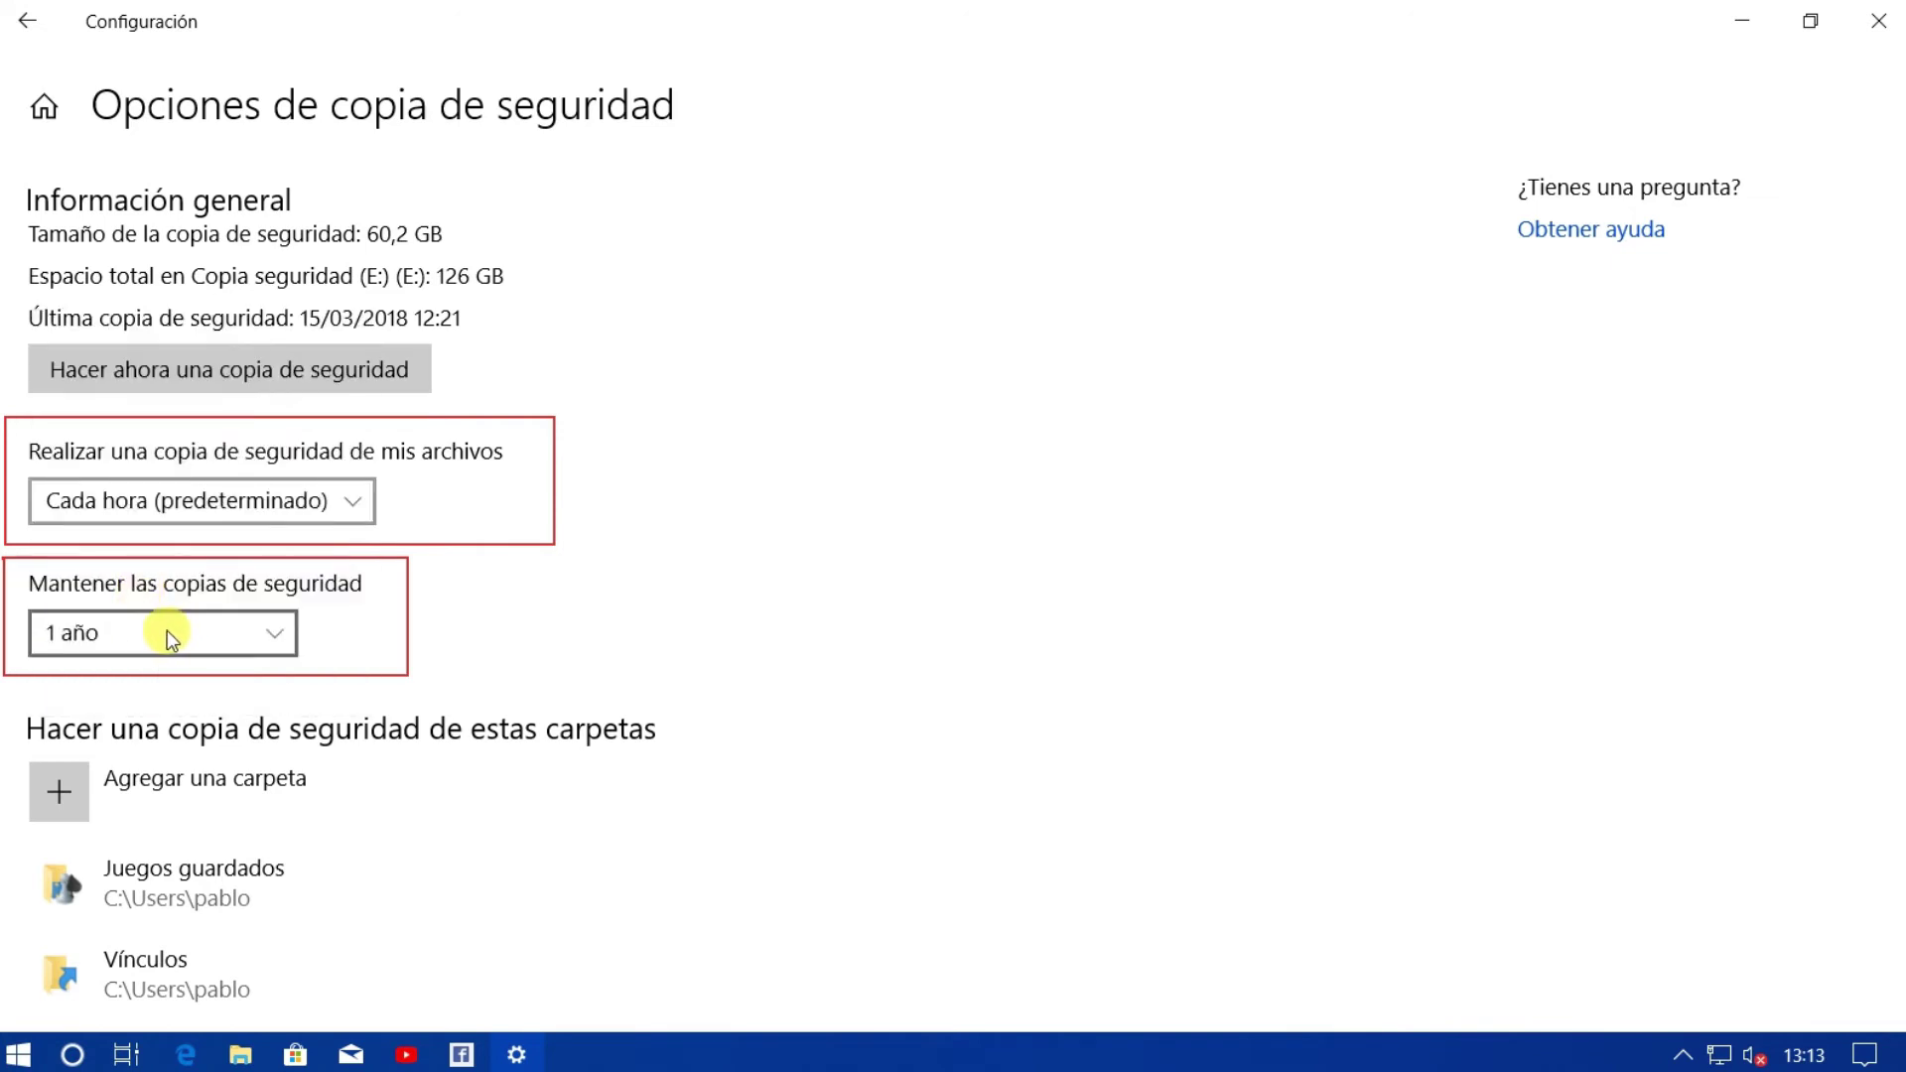
click(167, 629)
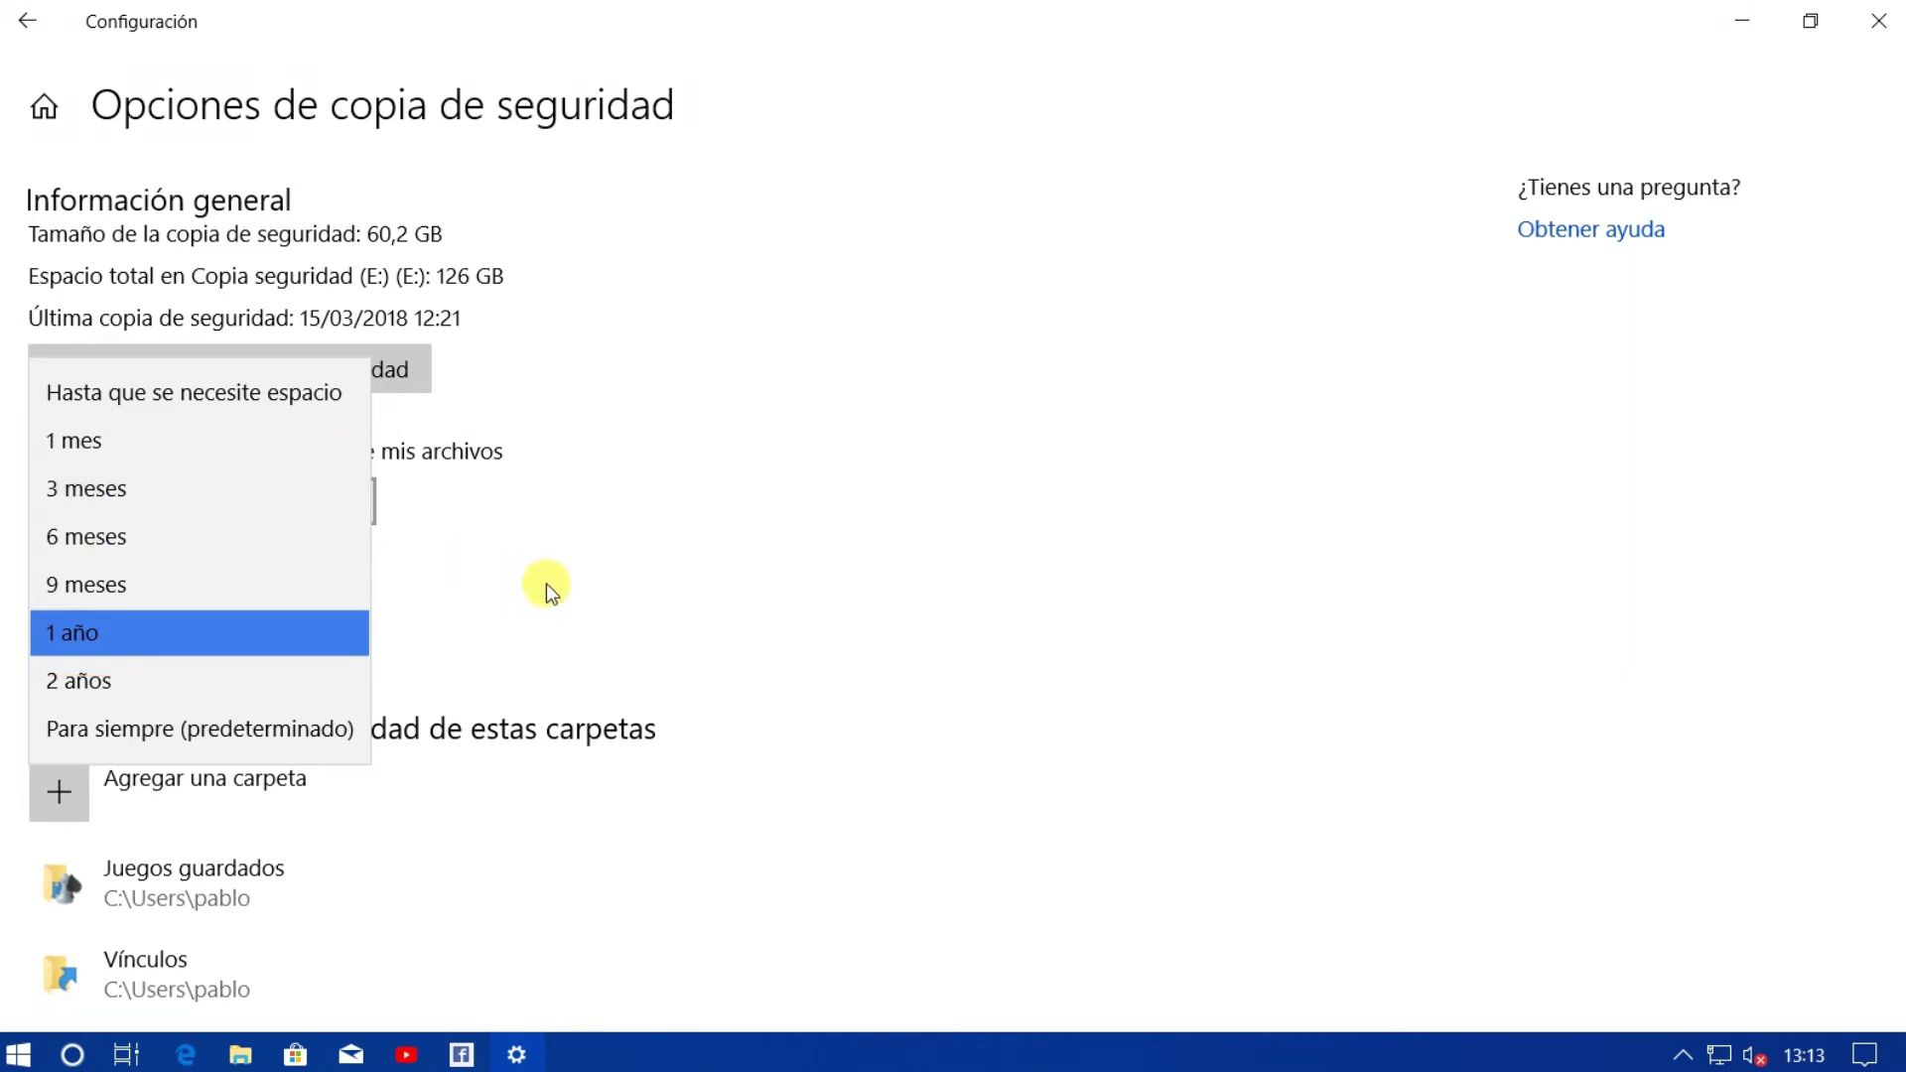
click(442, 556)
Look through the backed-up folders and the sections for excluding folders and using a different backup drive.
scroll(546, 585, down, 6)
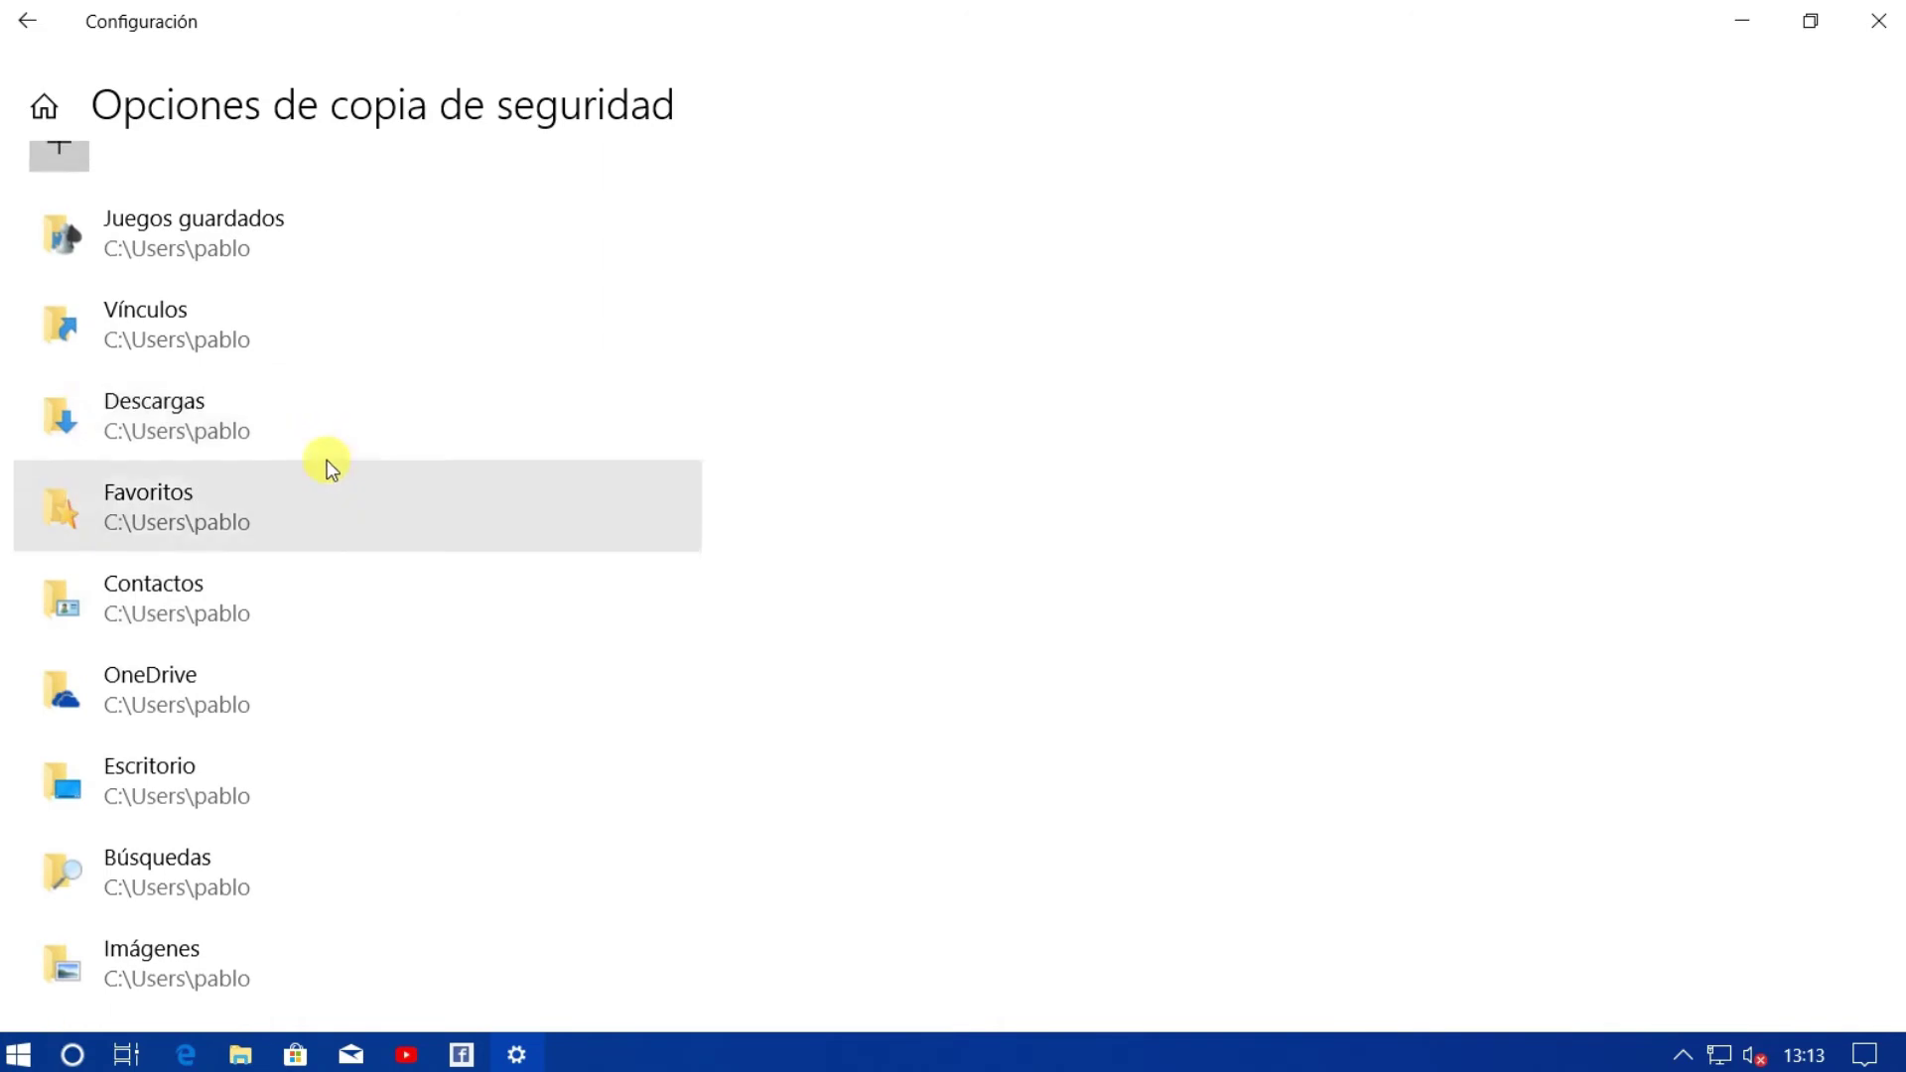
scroll(324, 467, up, 4)
scroll(283, 723, down, 10)
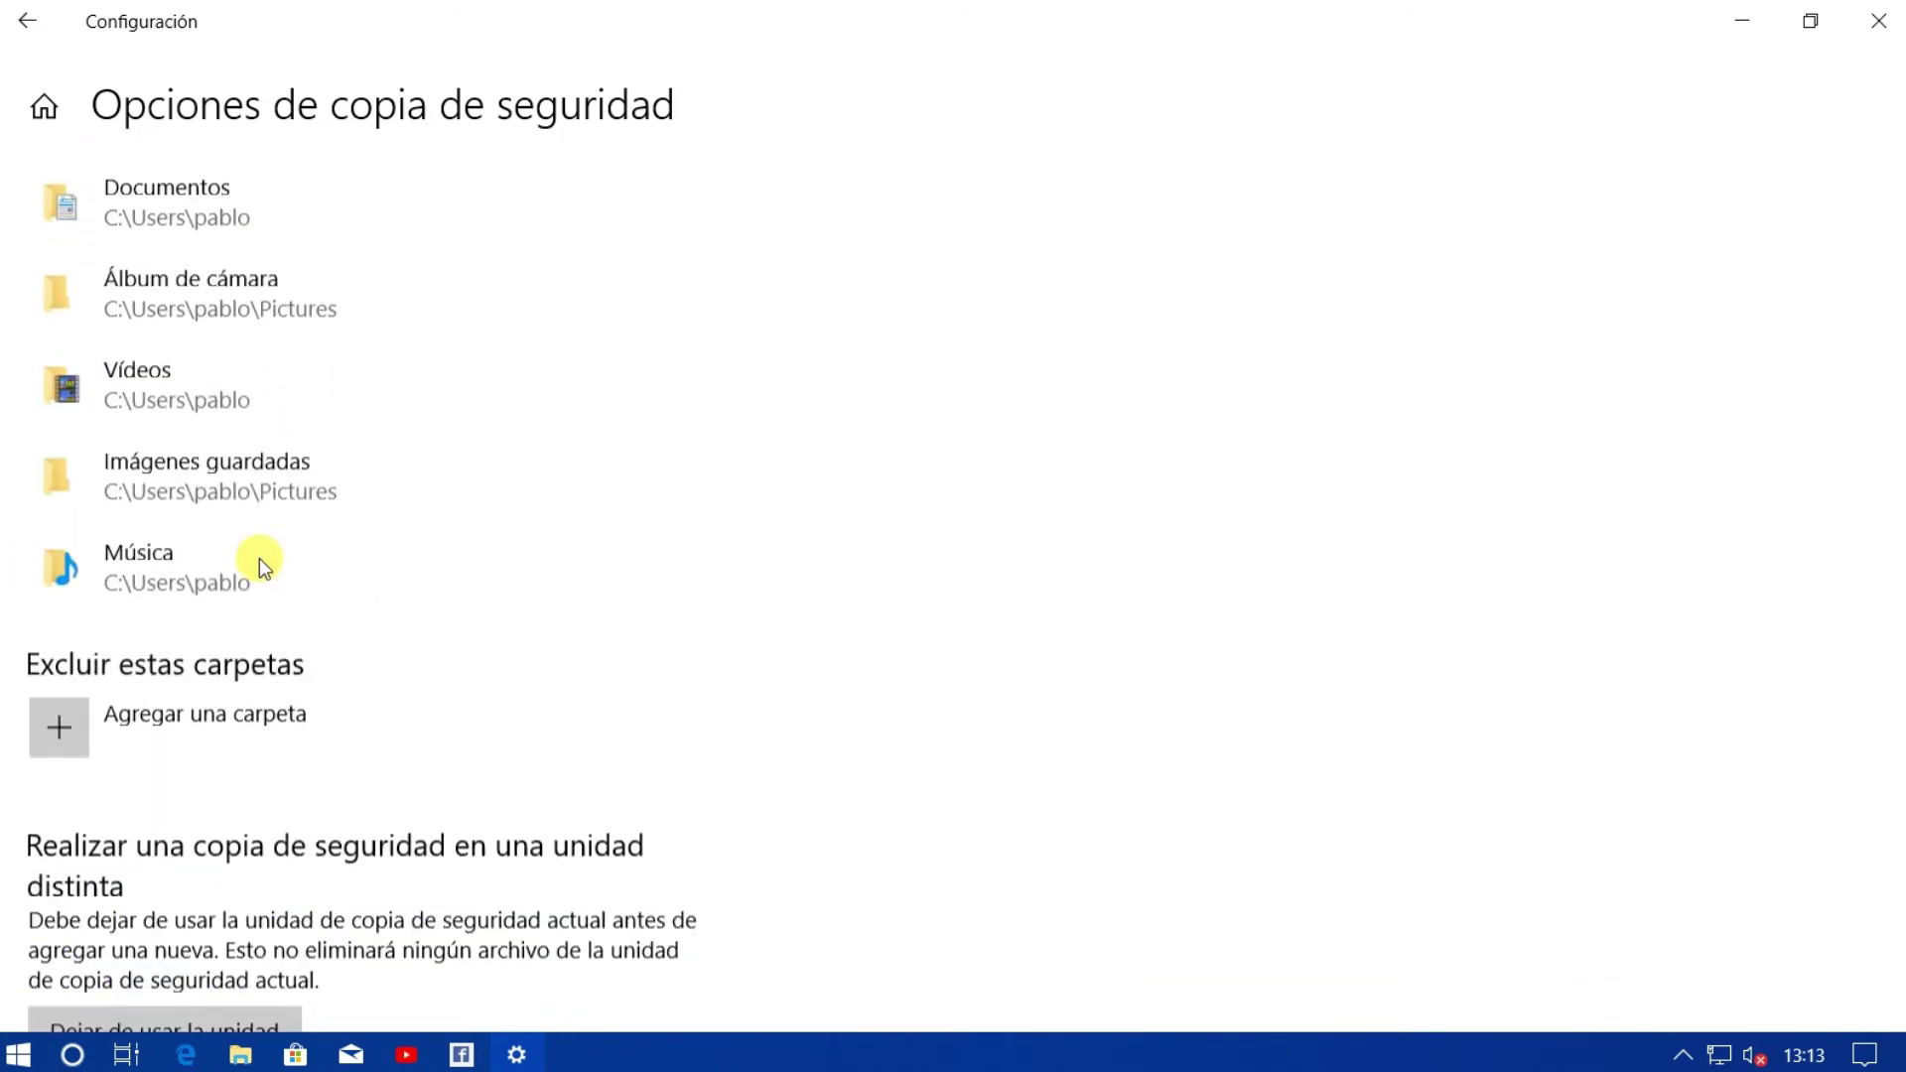
scroll(259, 558, up, 4)
scroll(251, 545, down, 5)
scroll(196, 533, up, 1)
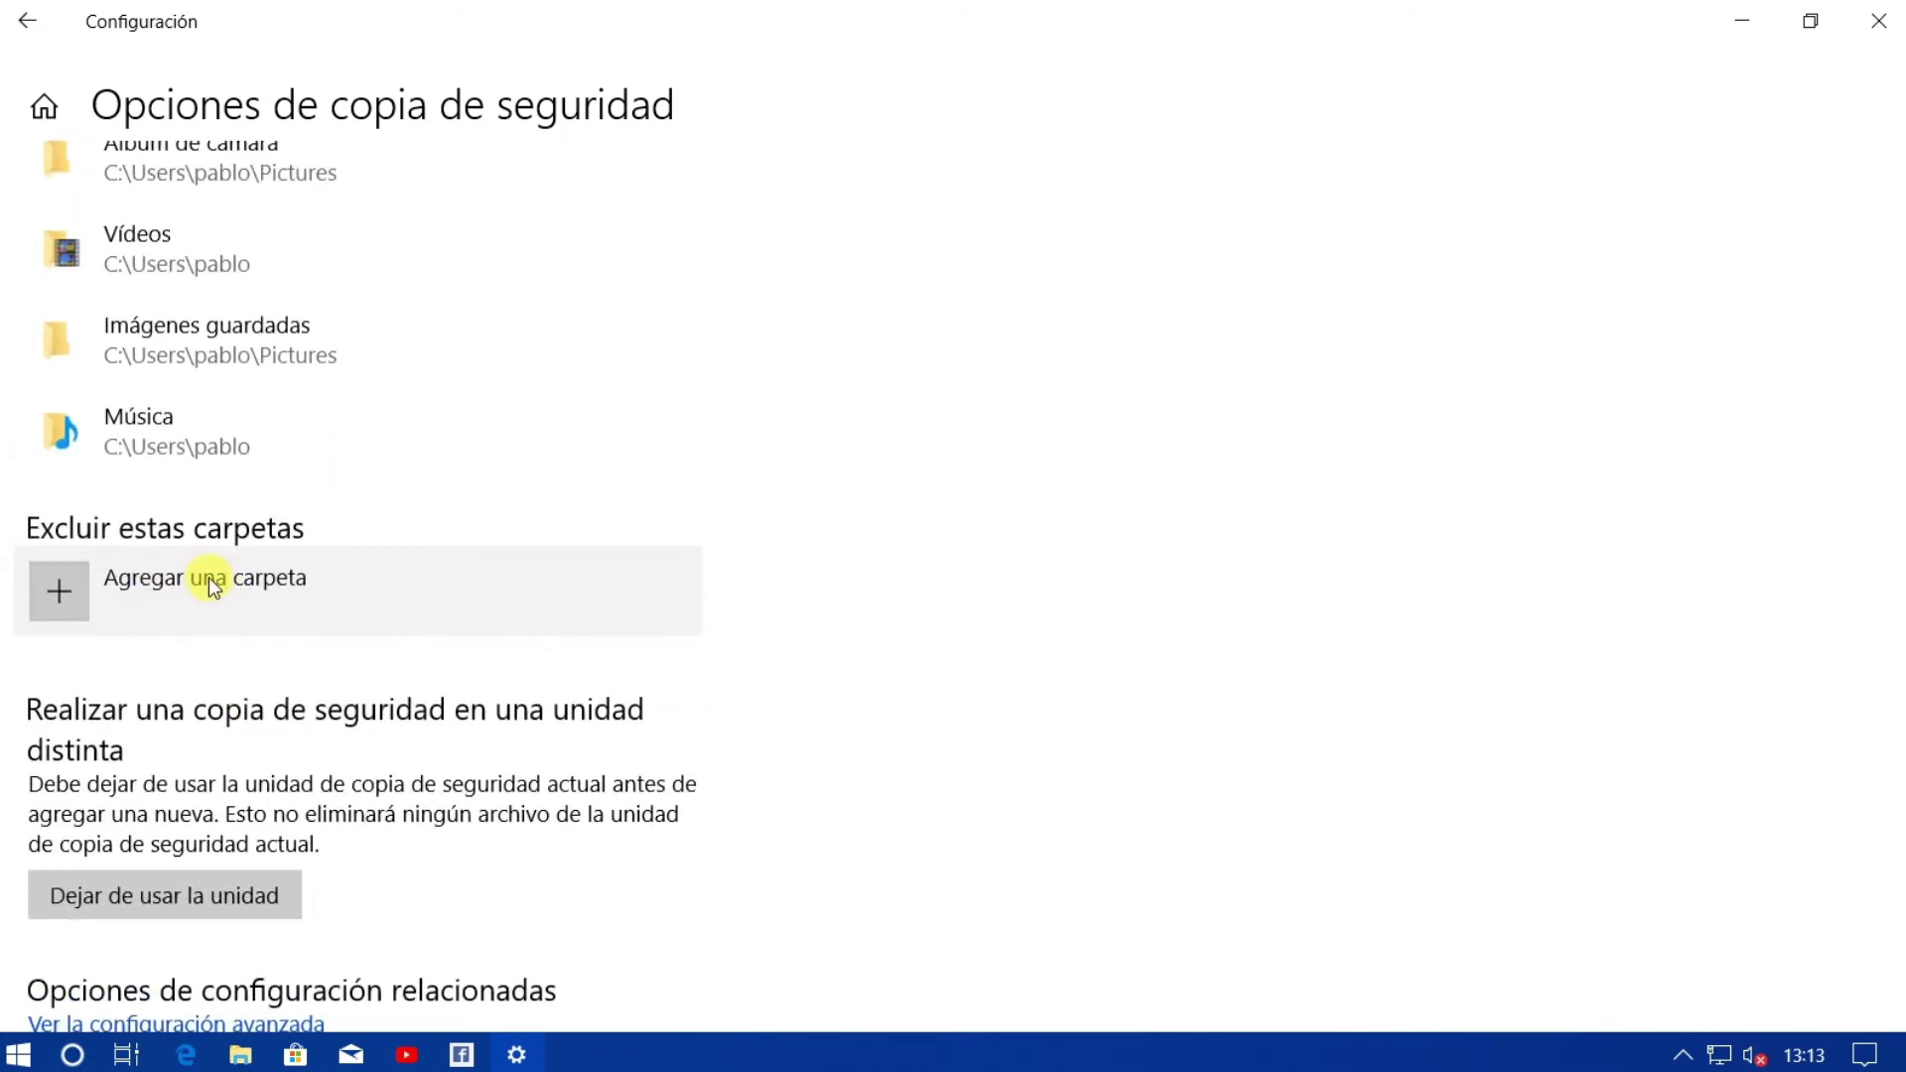
Open the folder pickers for adding a backed-up folder and for excluding a folder, cancelling each without choosing one.
scroll(216, 566, up, 15)
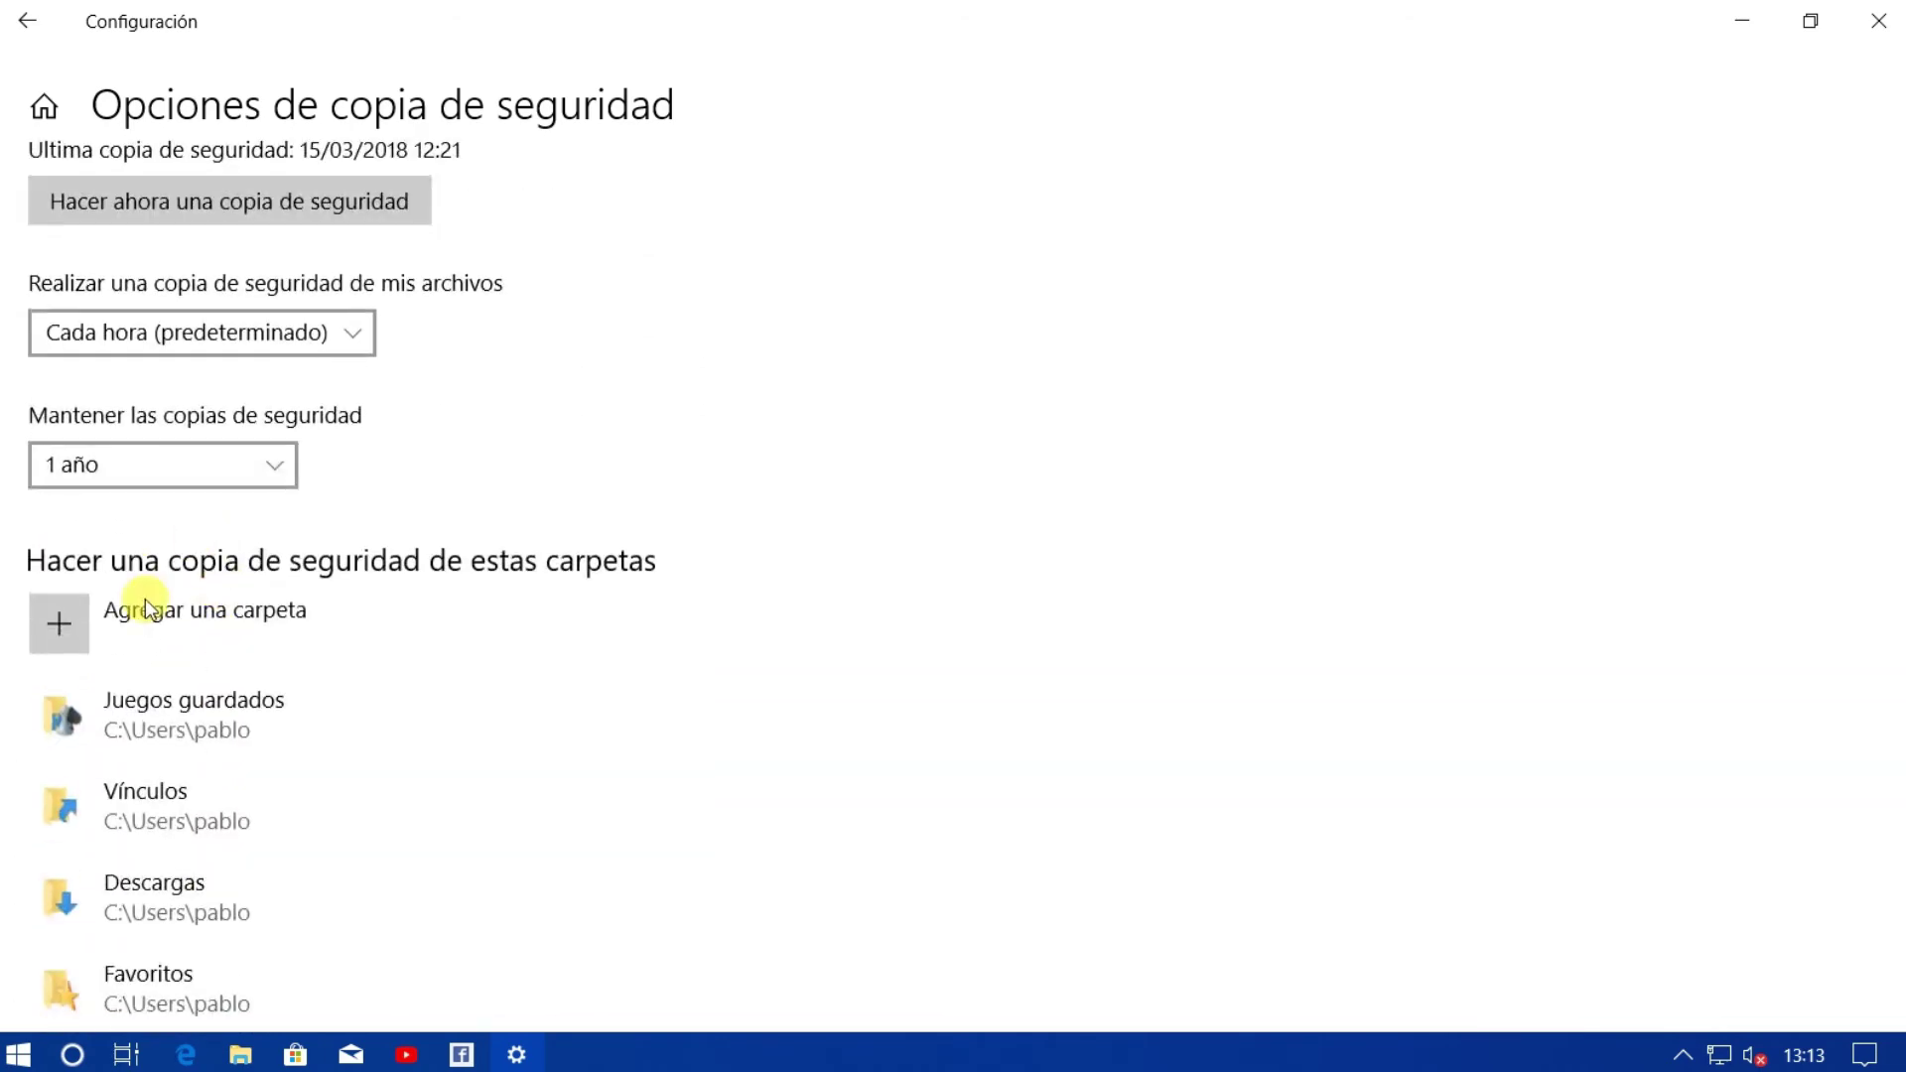
click(171, 609)
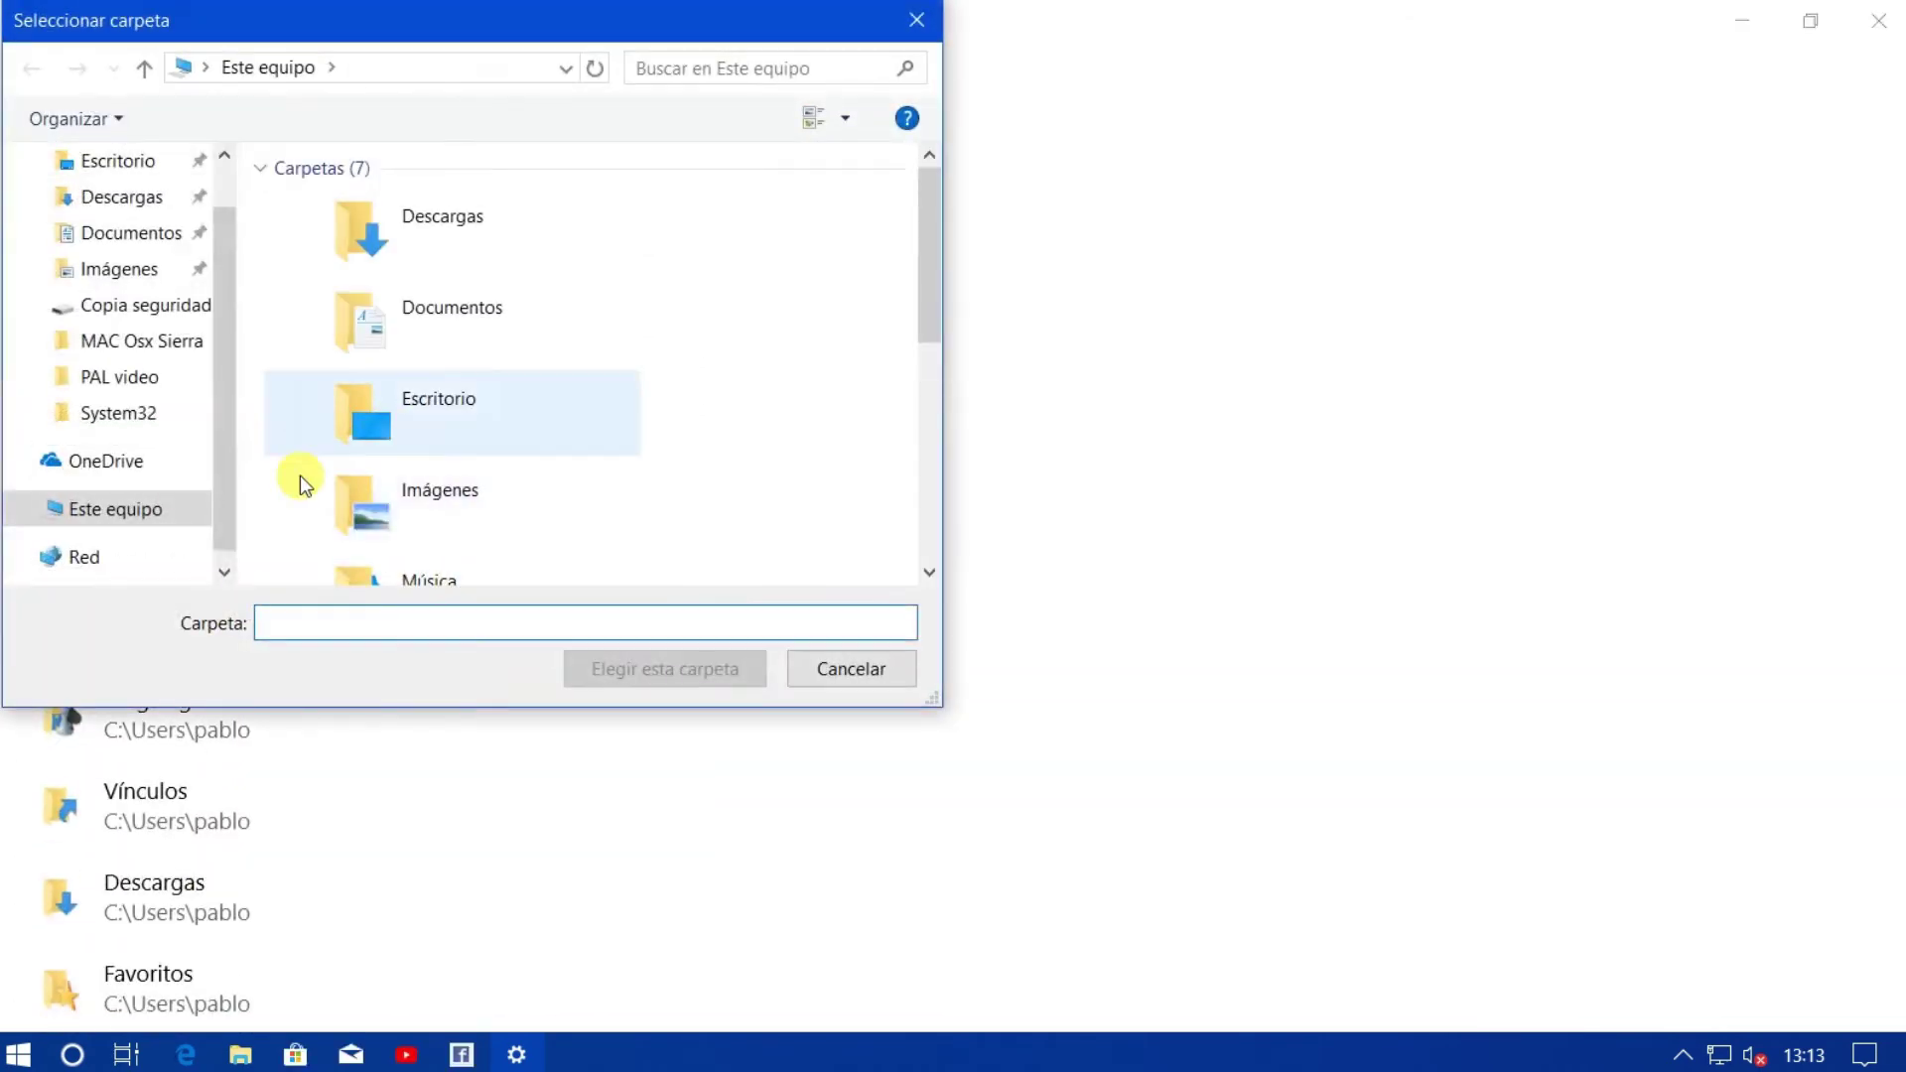
click(856, 675)
scroll(477, 650, down, 15)
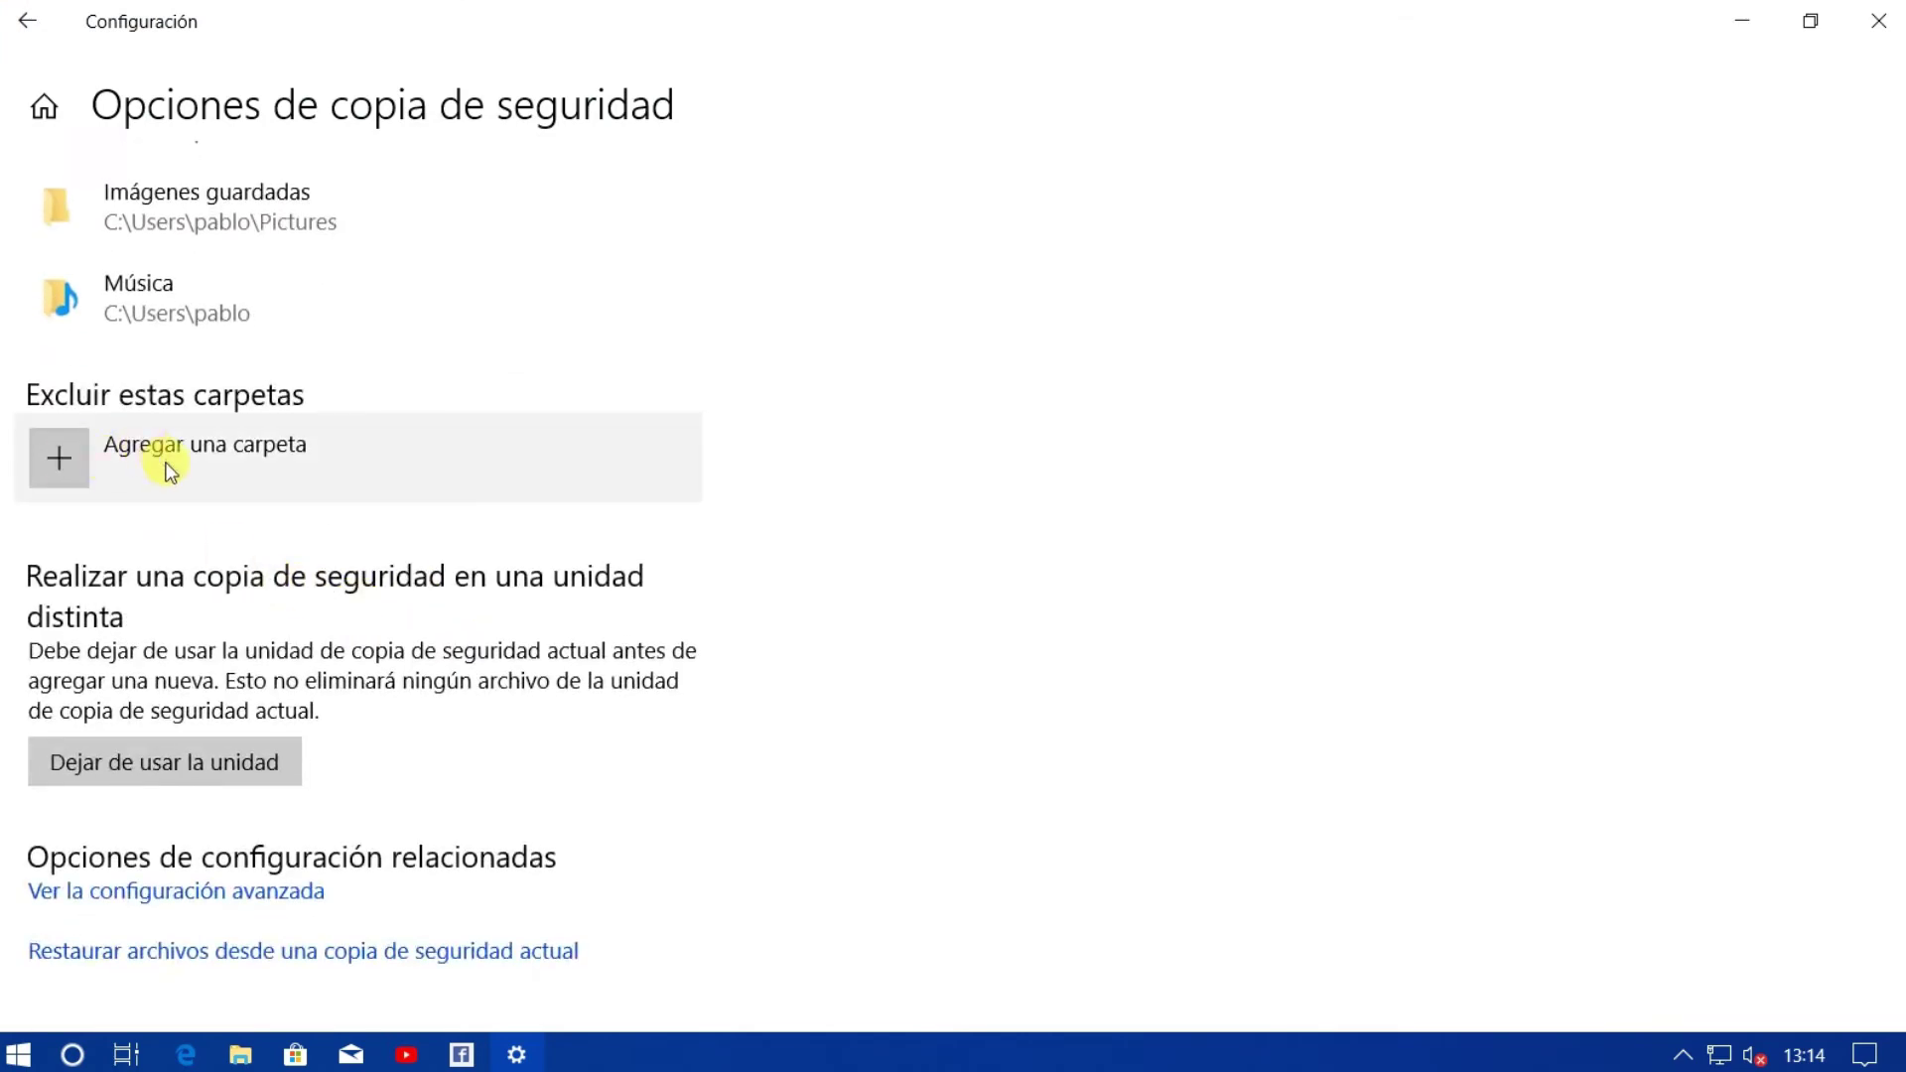
click(176, 462)
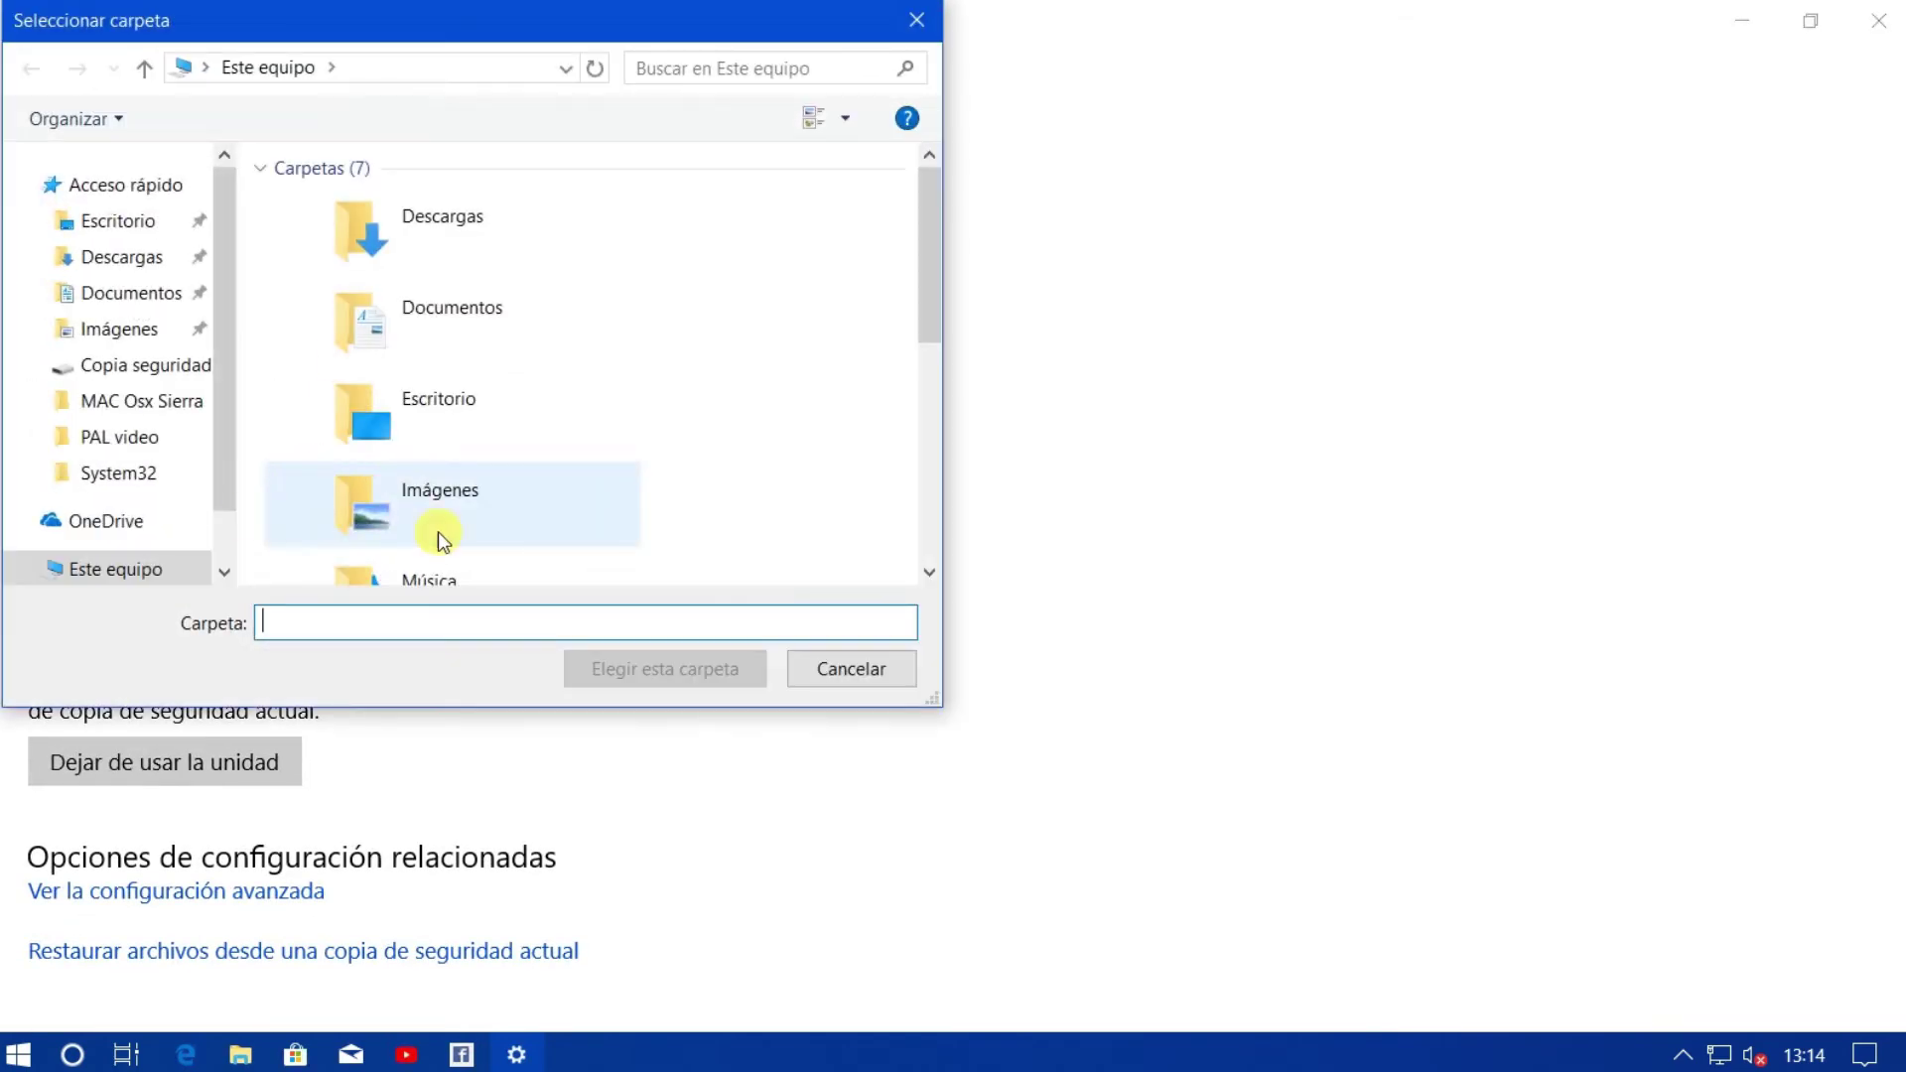
click(849, 670)
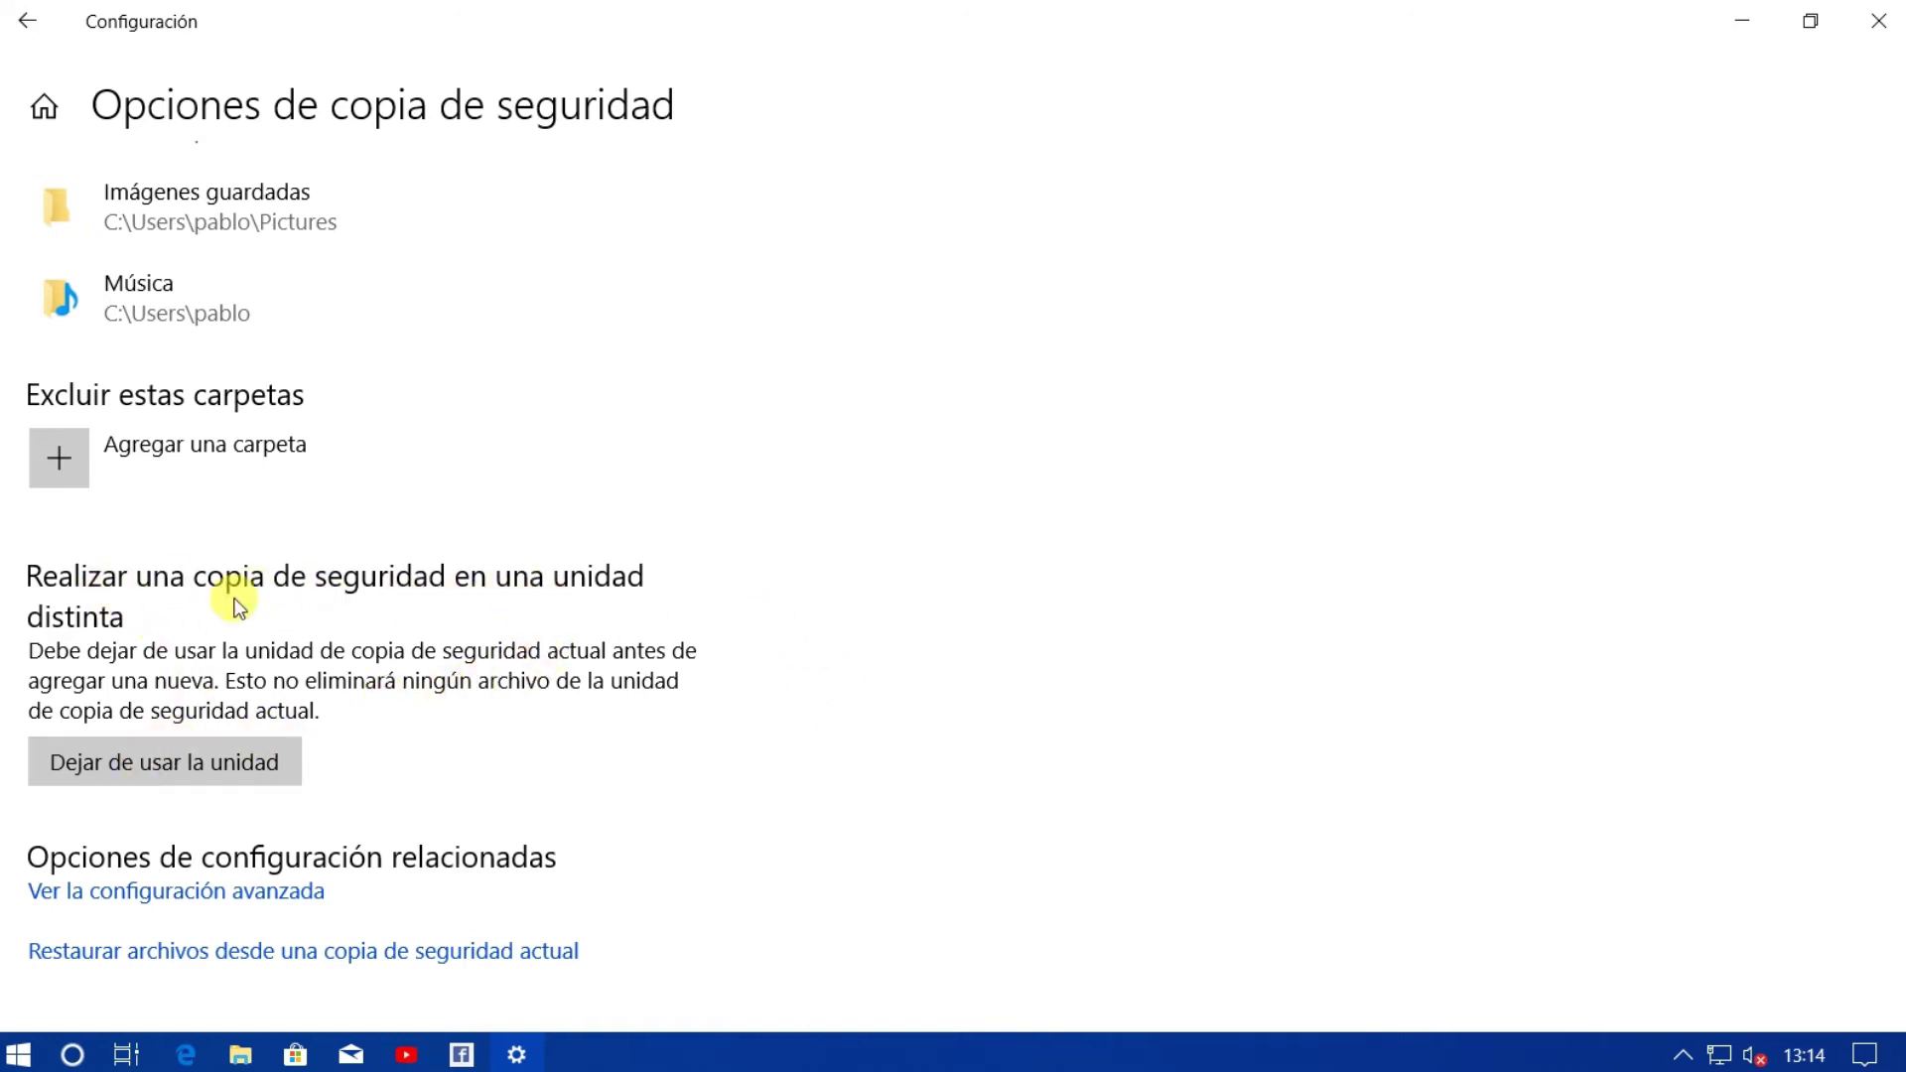
Stop using the current backup drive and delete the FileHistory folder from Copia seguridad (E:) in File Explorer.
click(159, 764)
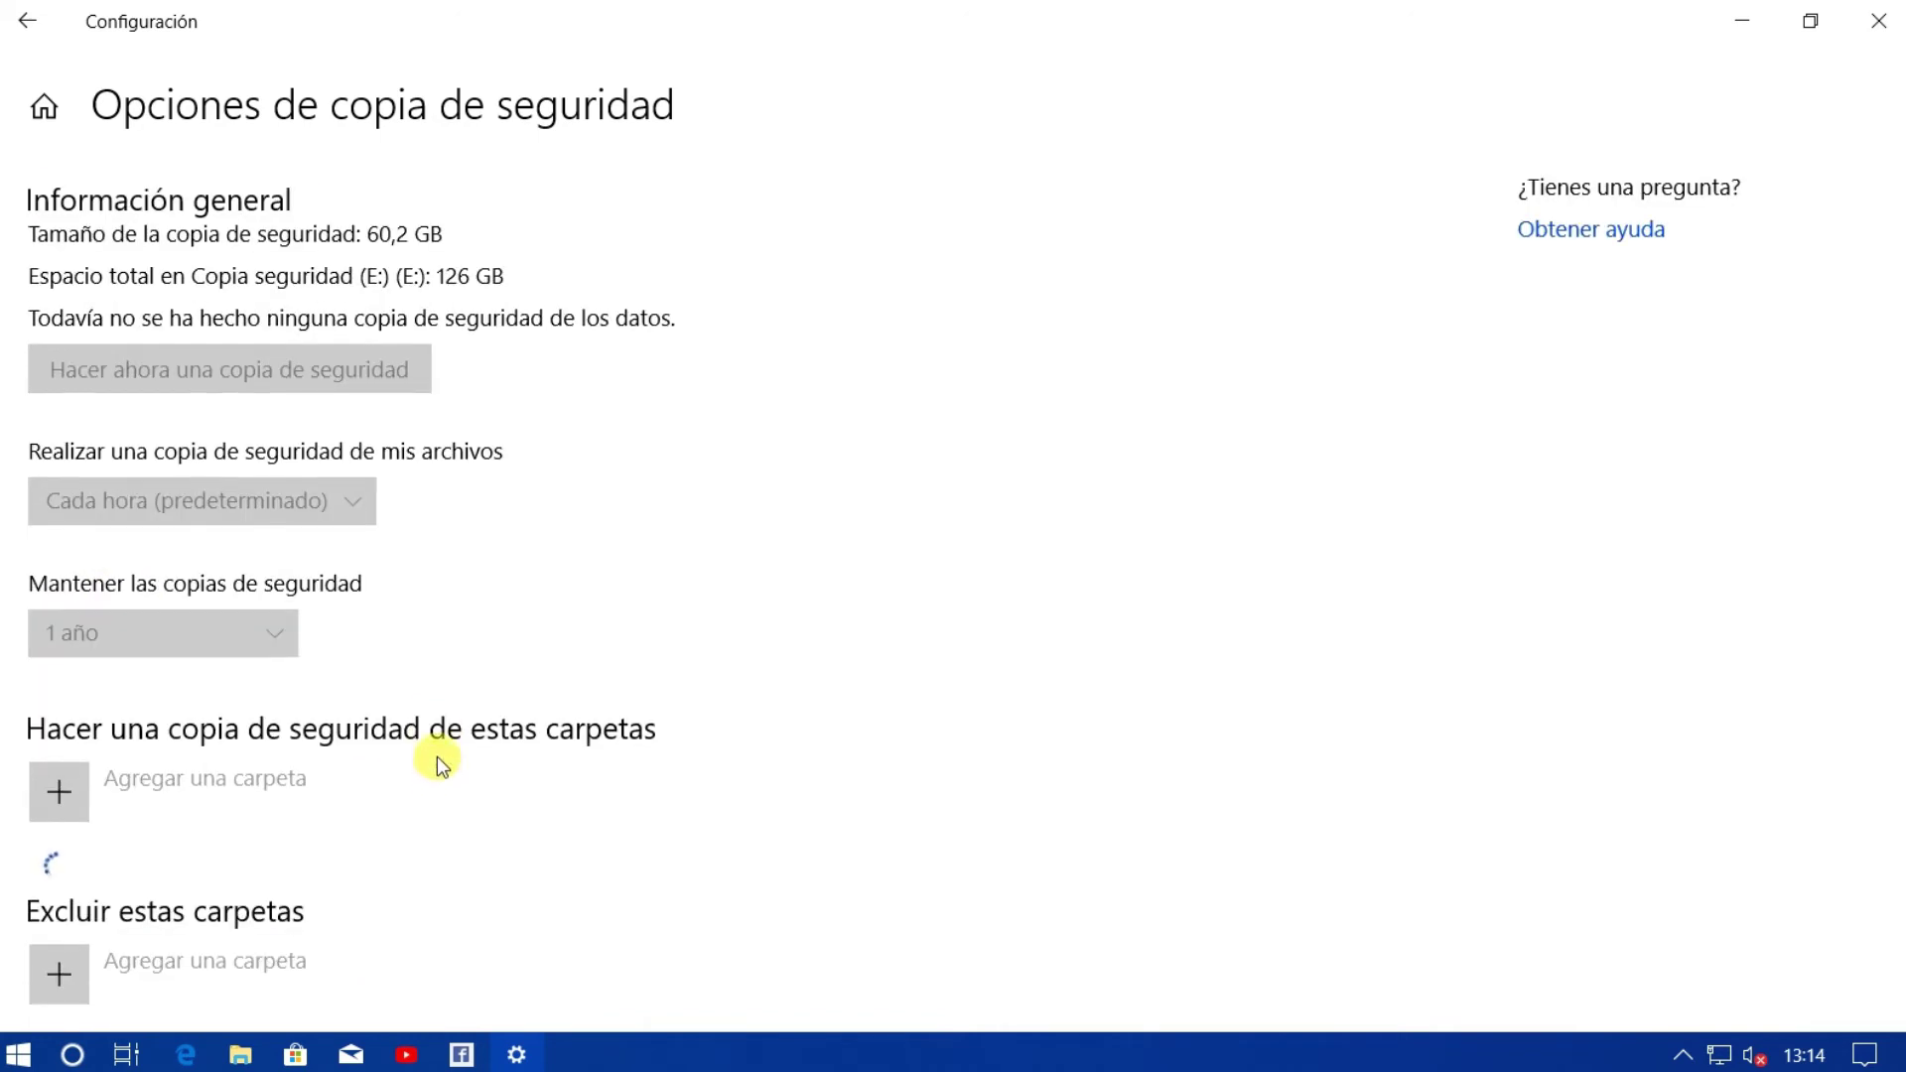
click(243, 1055)
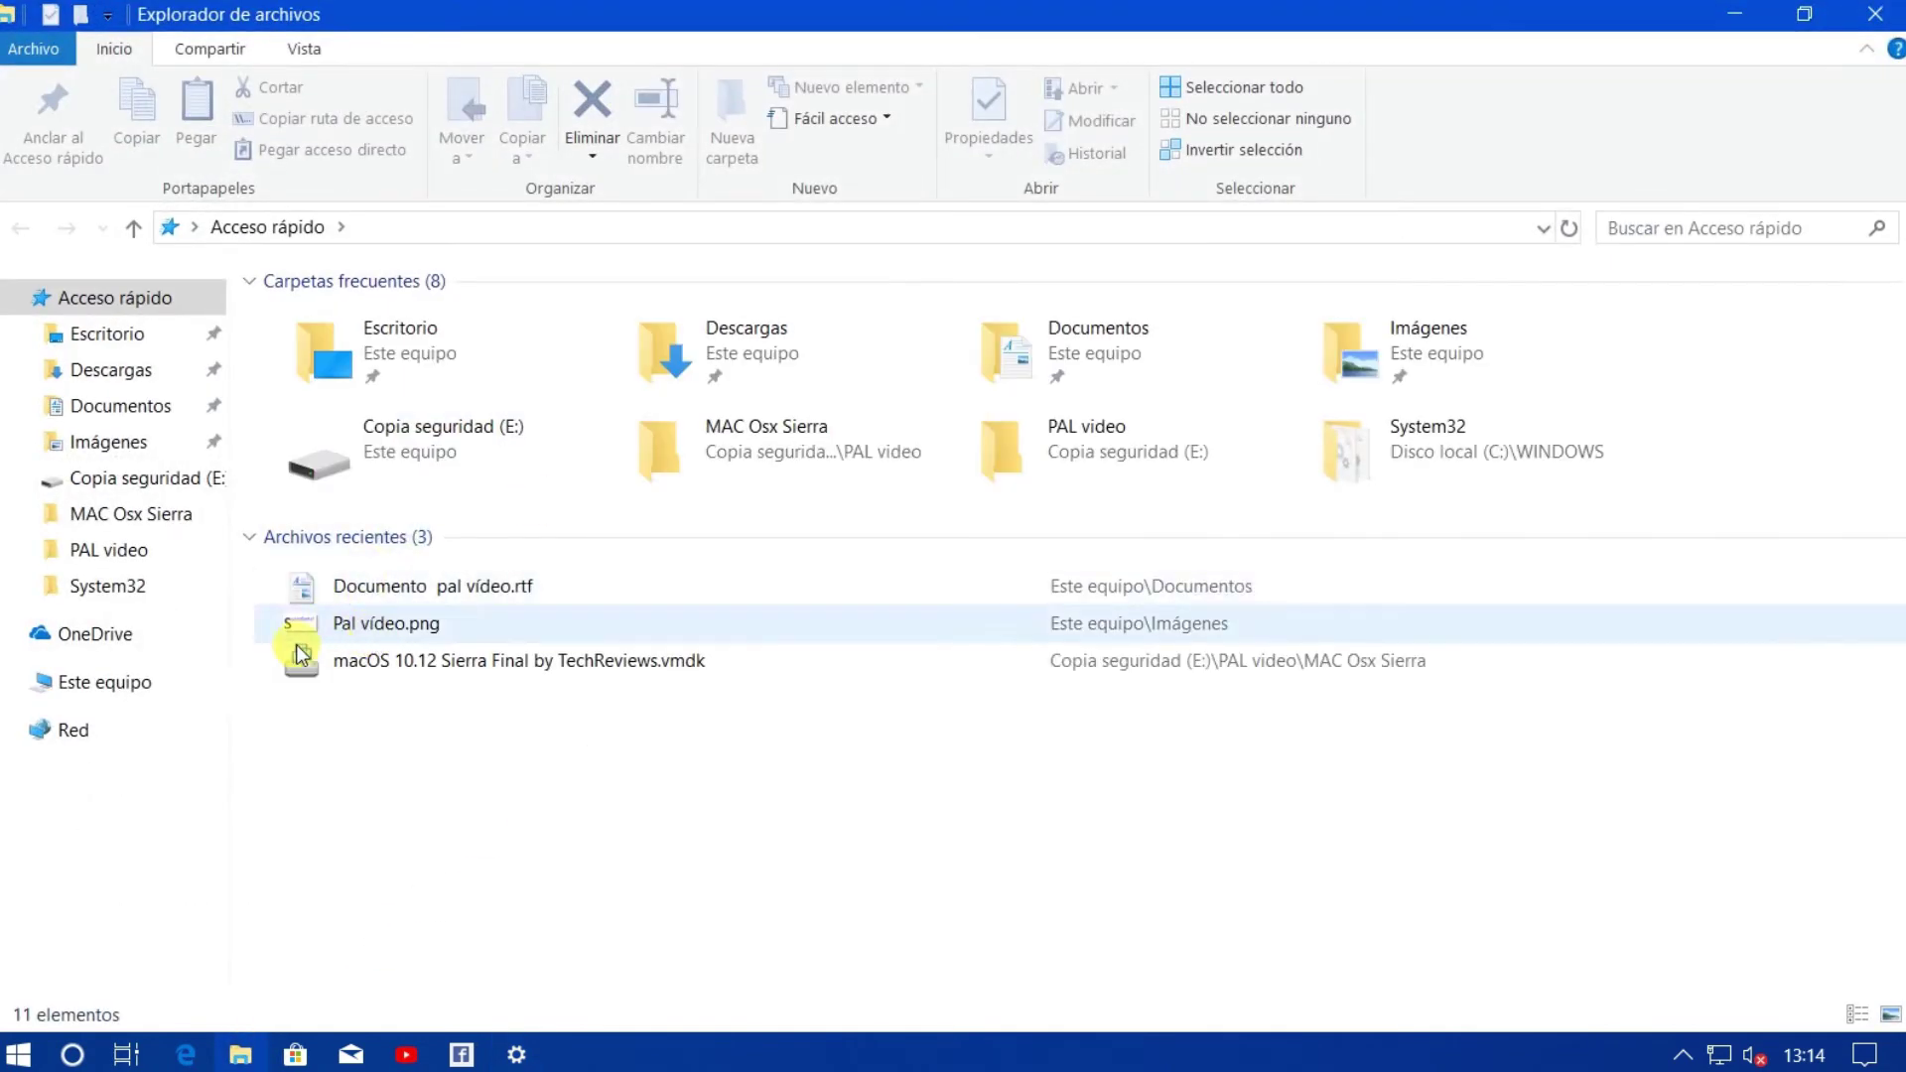
click(149, 681)
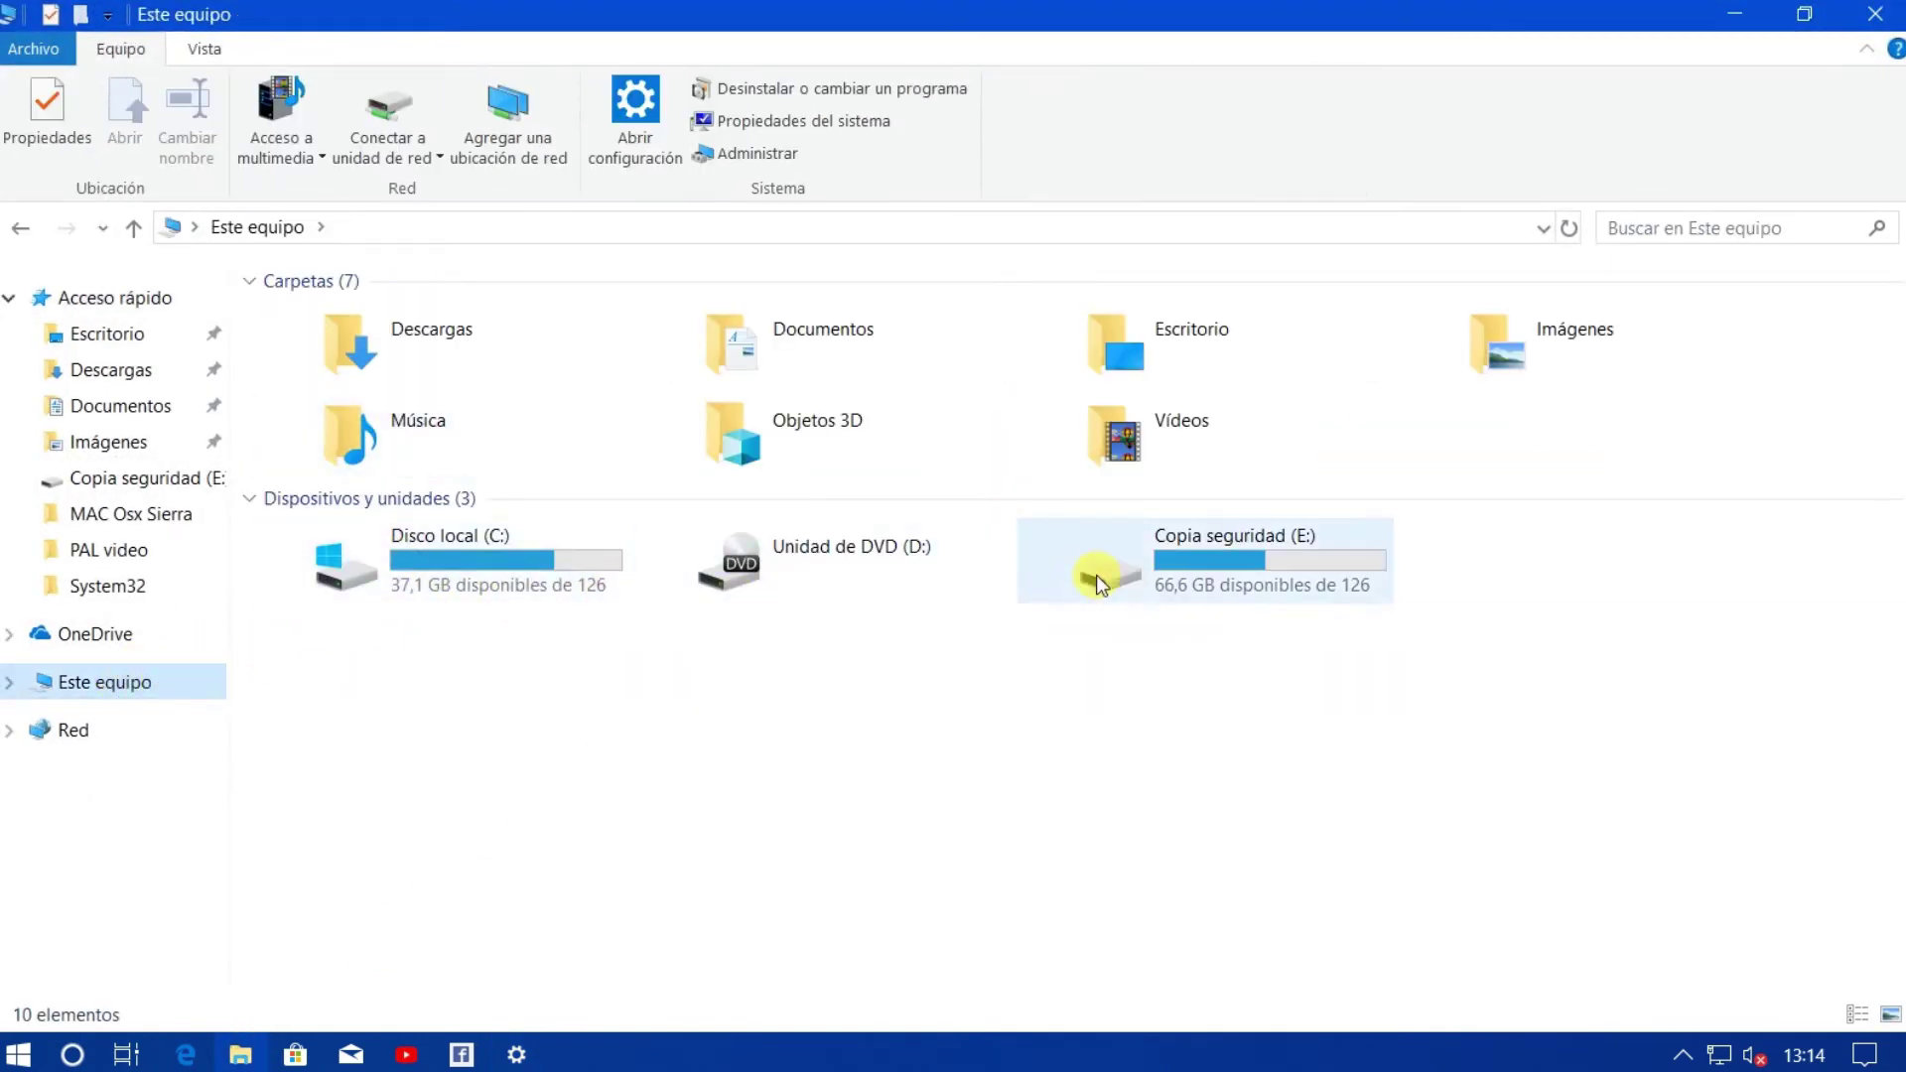
double_click(1085, 586)
right_click(285, 328)
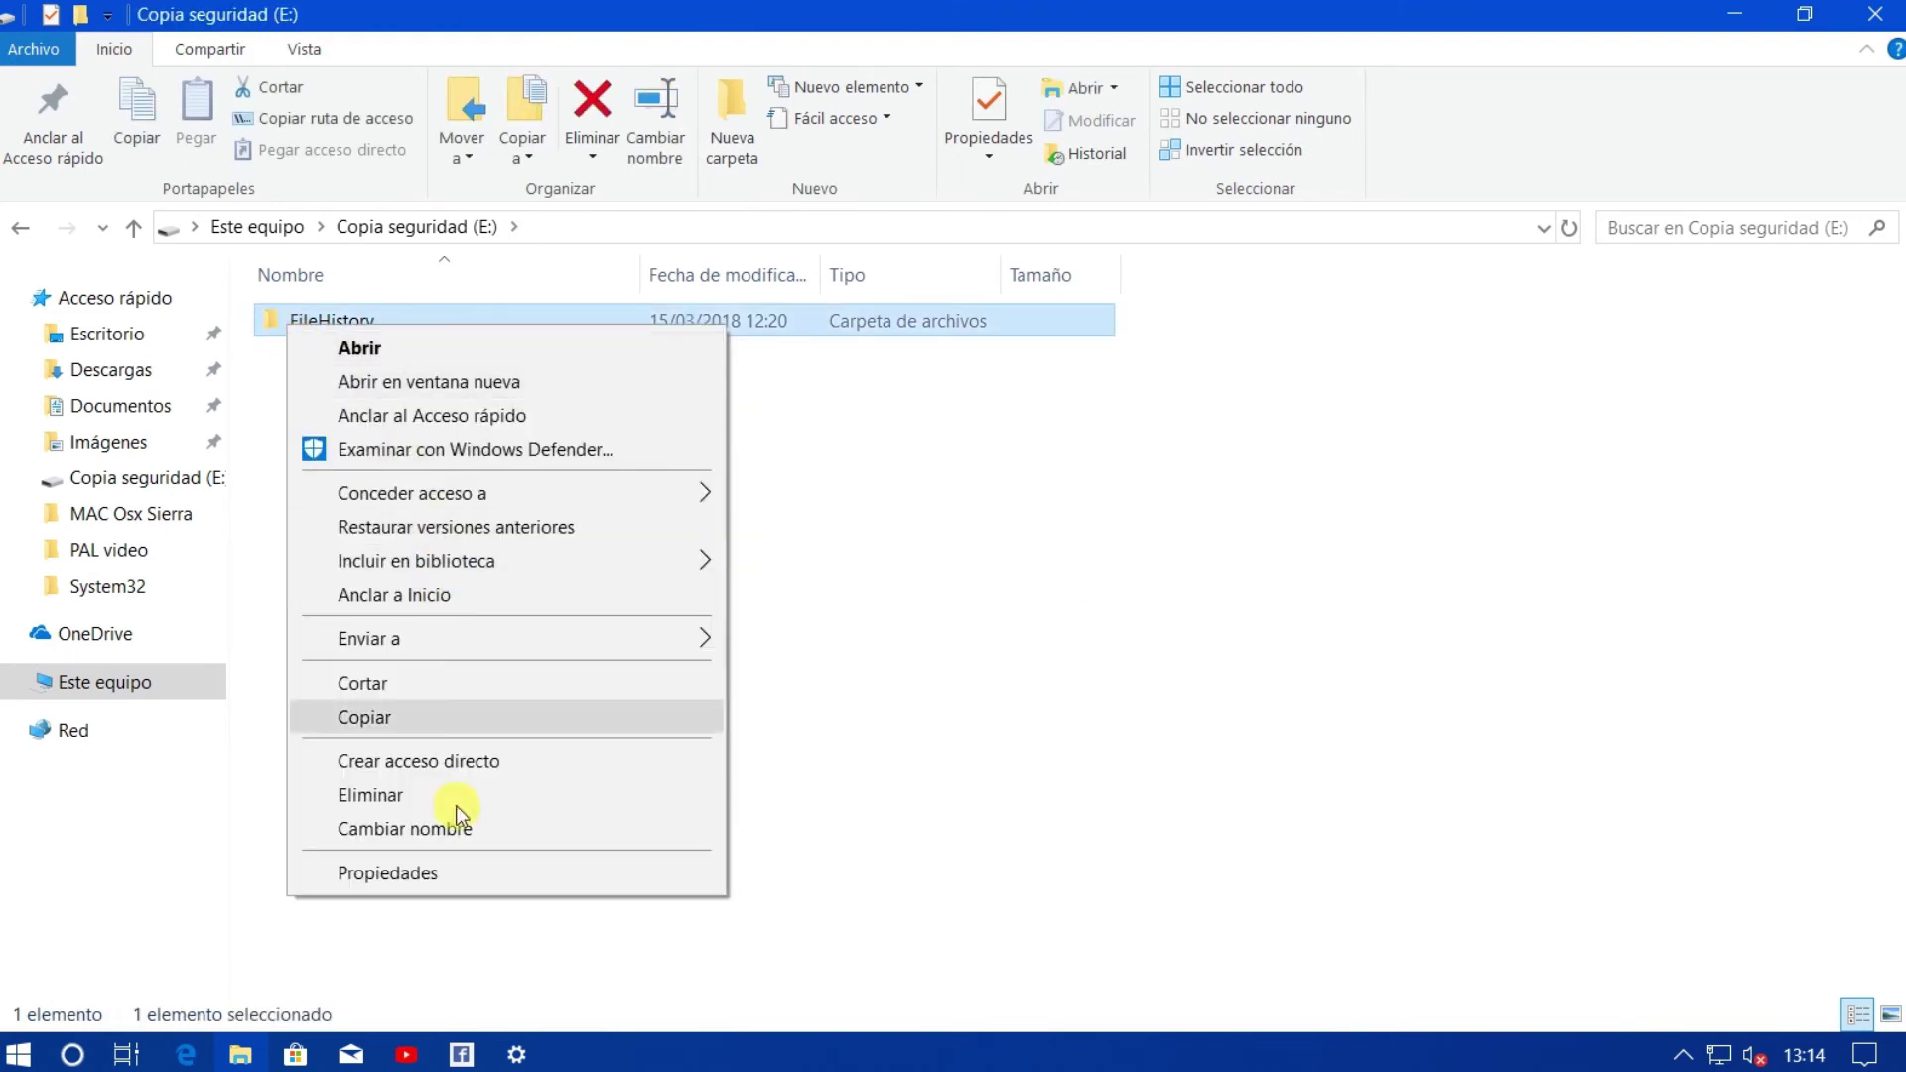
click(454, 794)
click(1052, 648)
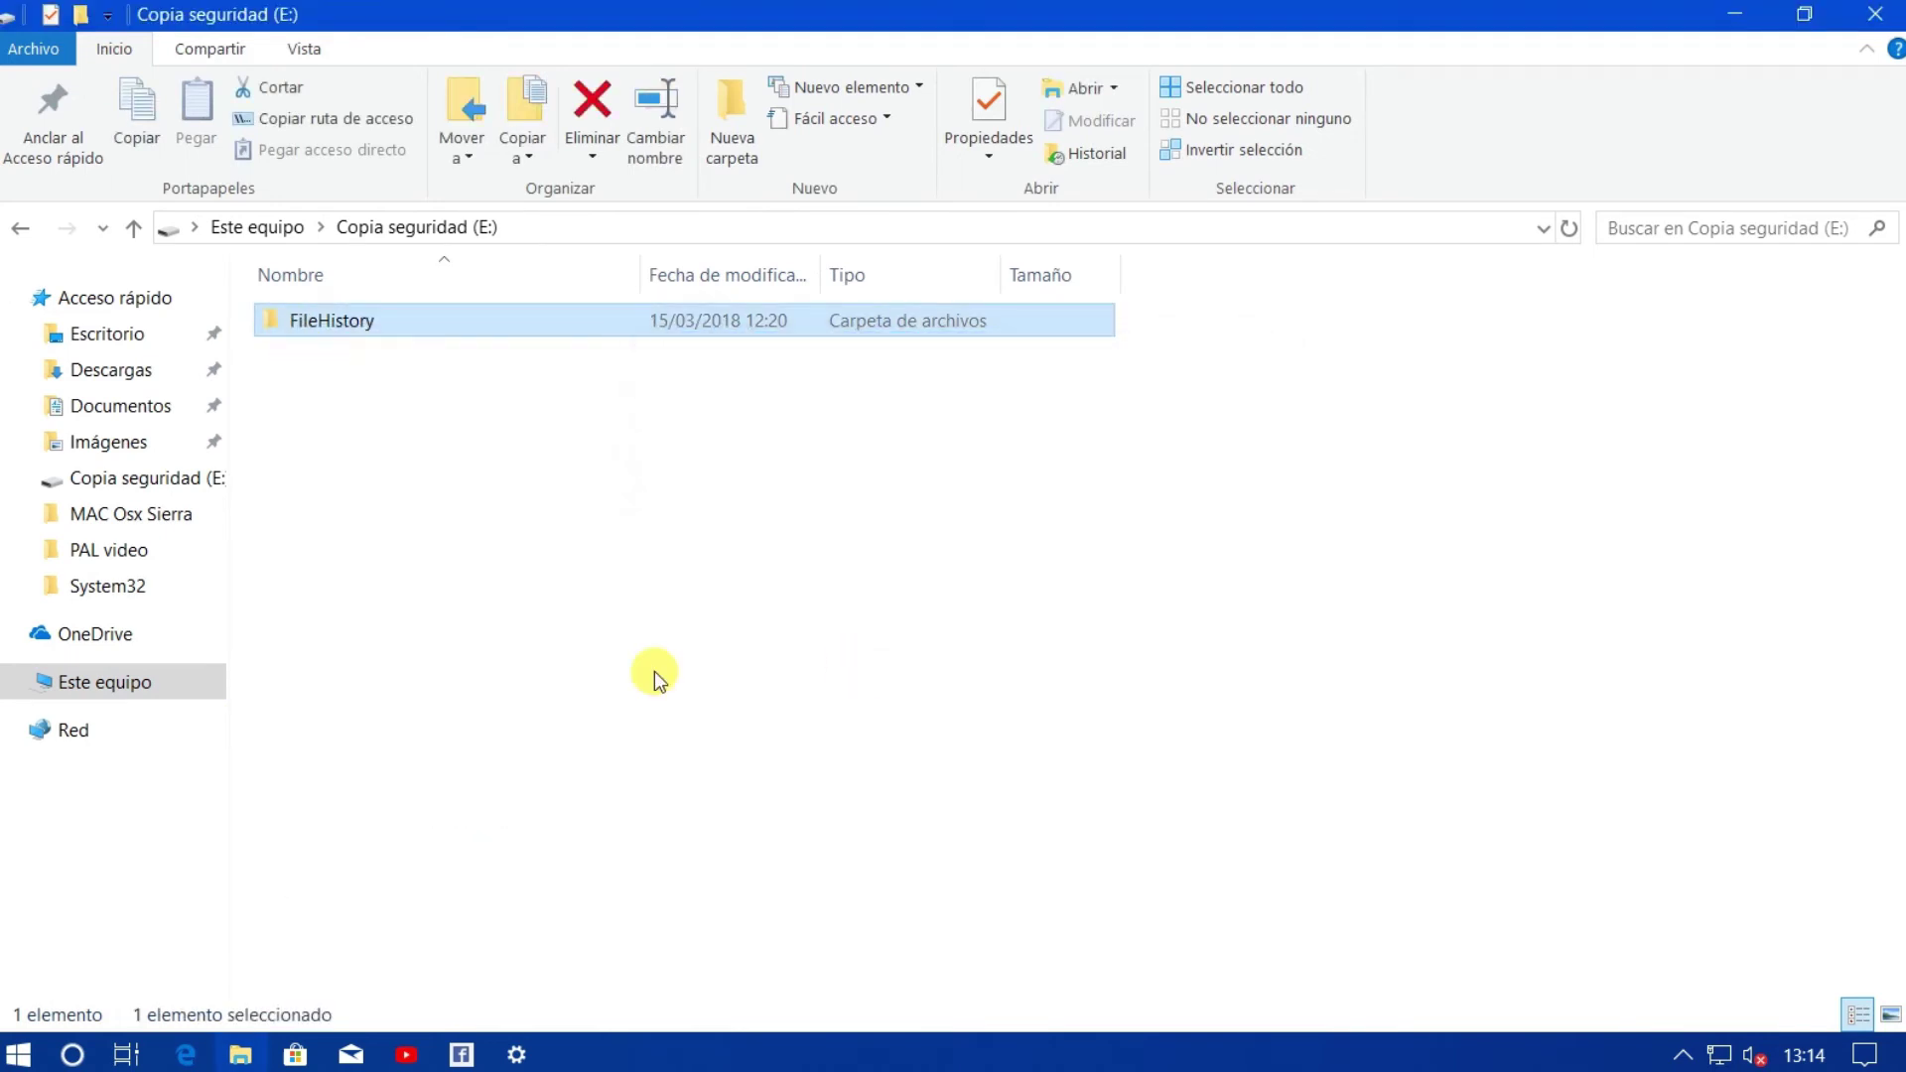
Check the used and available space in the properties of the Copia seguridad (E:) drive.
right_click(151, 677)
click(8, 681)
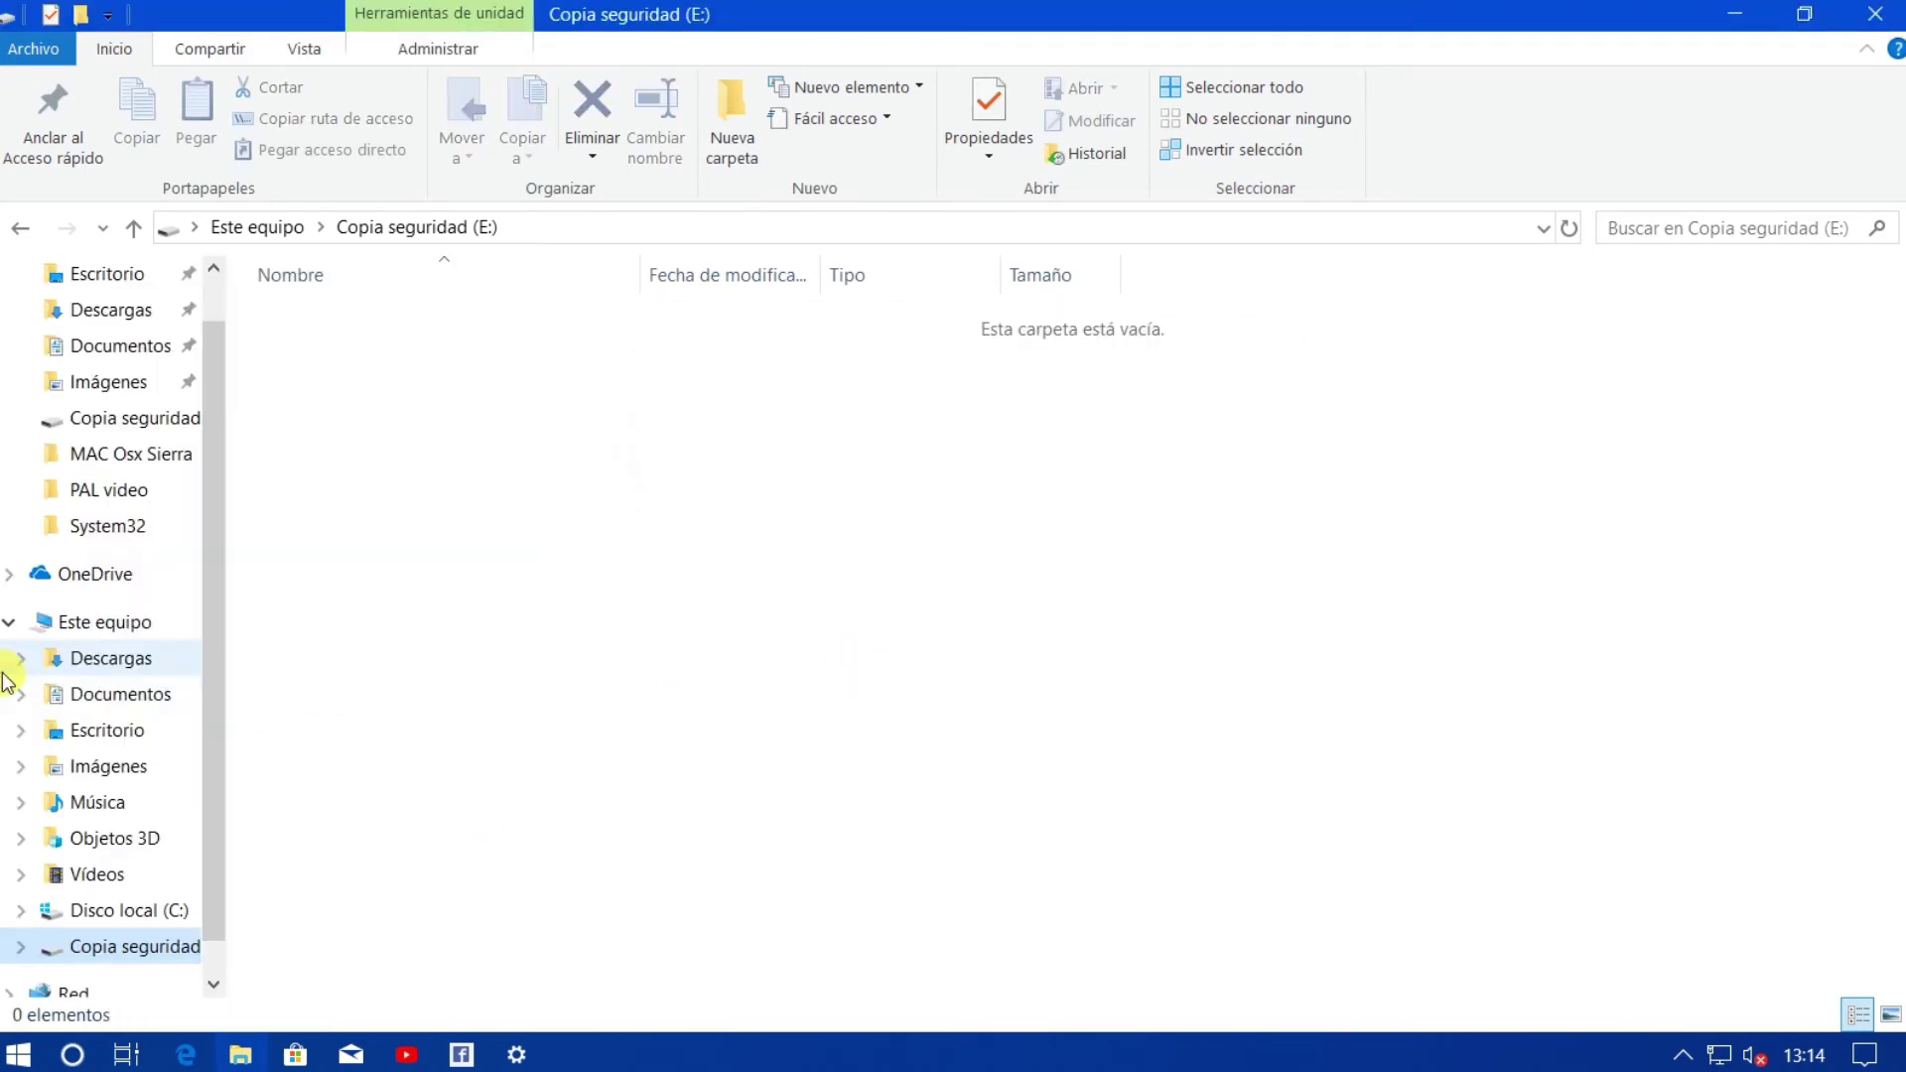
right_click(220, 941)
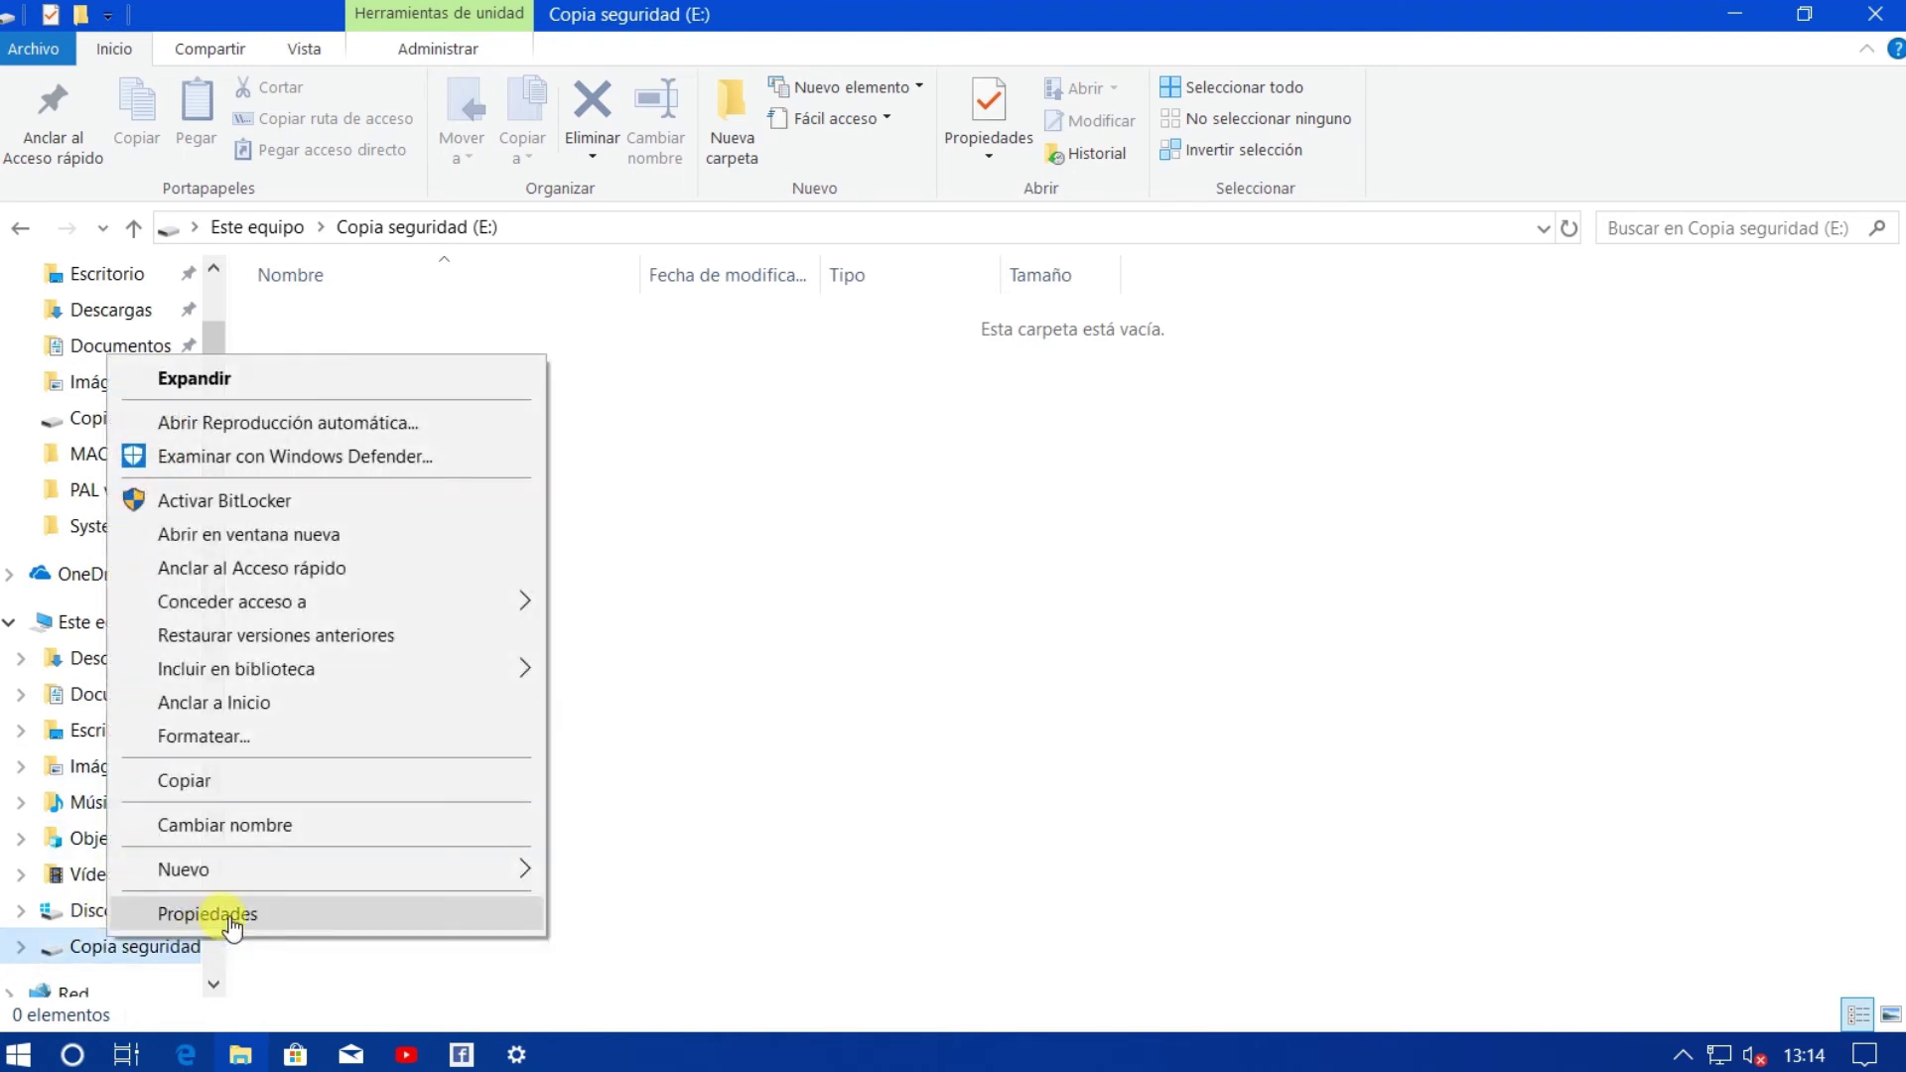
click(208, 913)
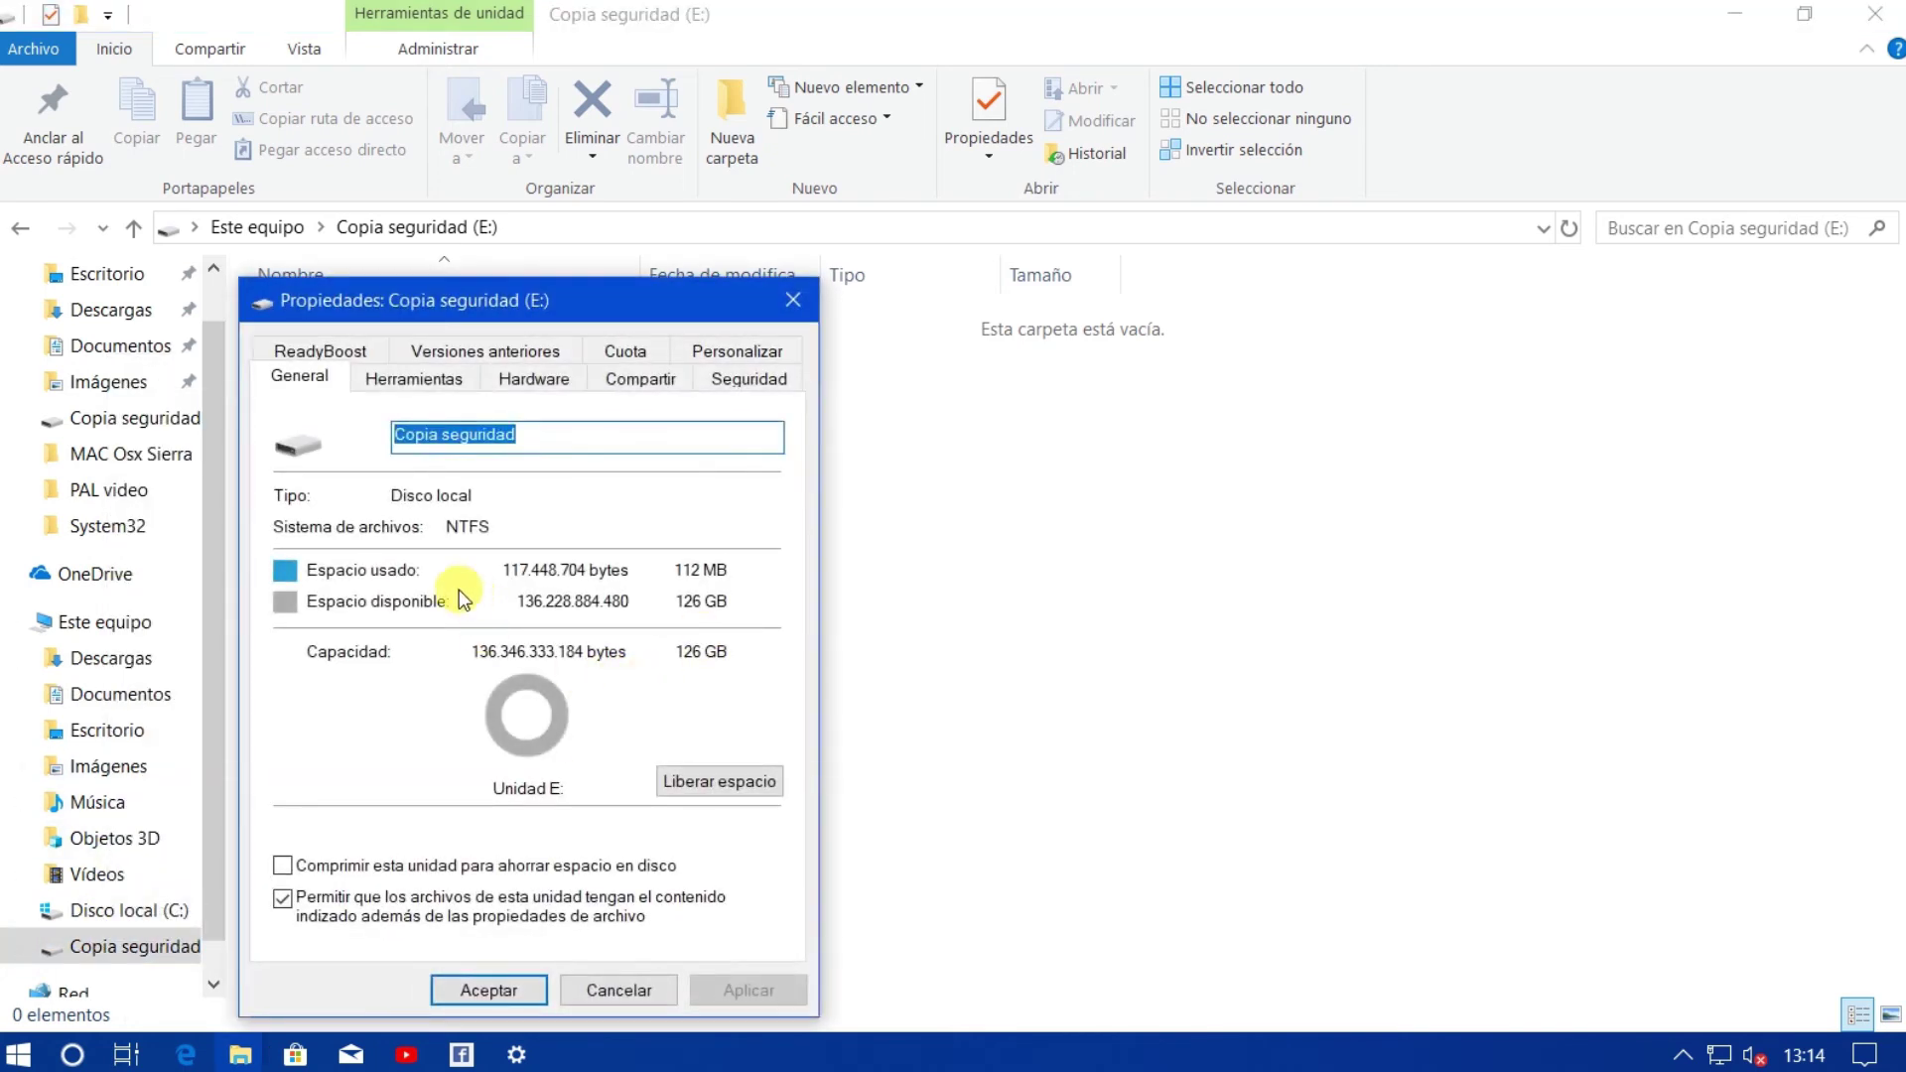
click(638, 990)
Switch back to Settings and examine which backup options are available without an assigned backup drive.
click(516, 1054)
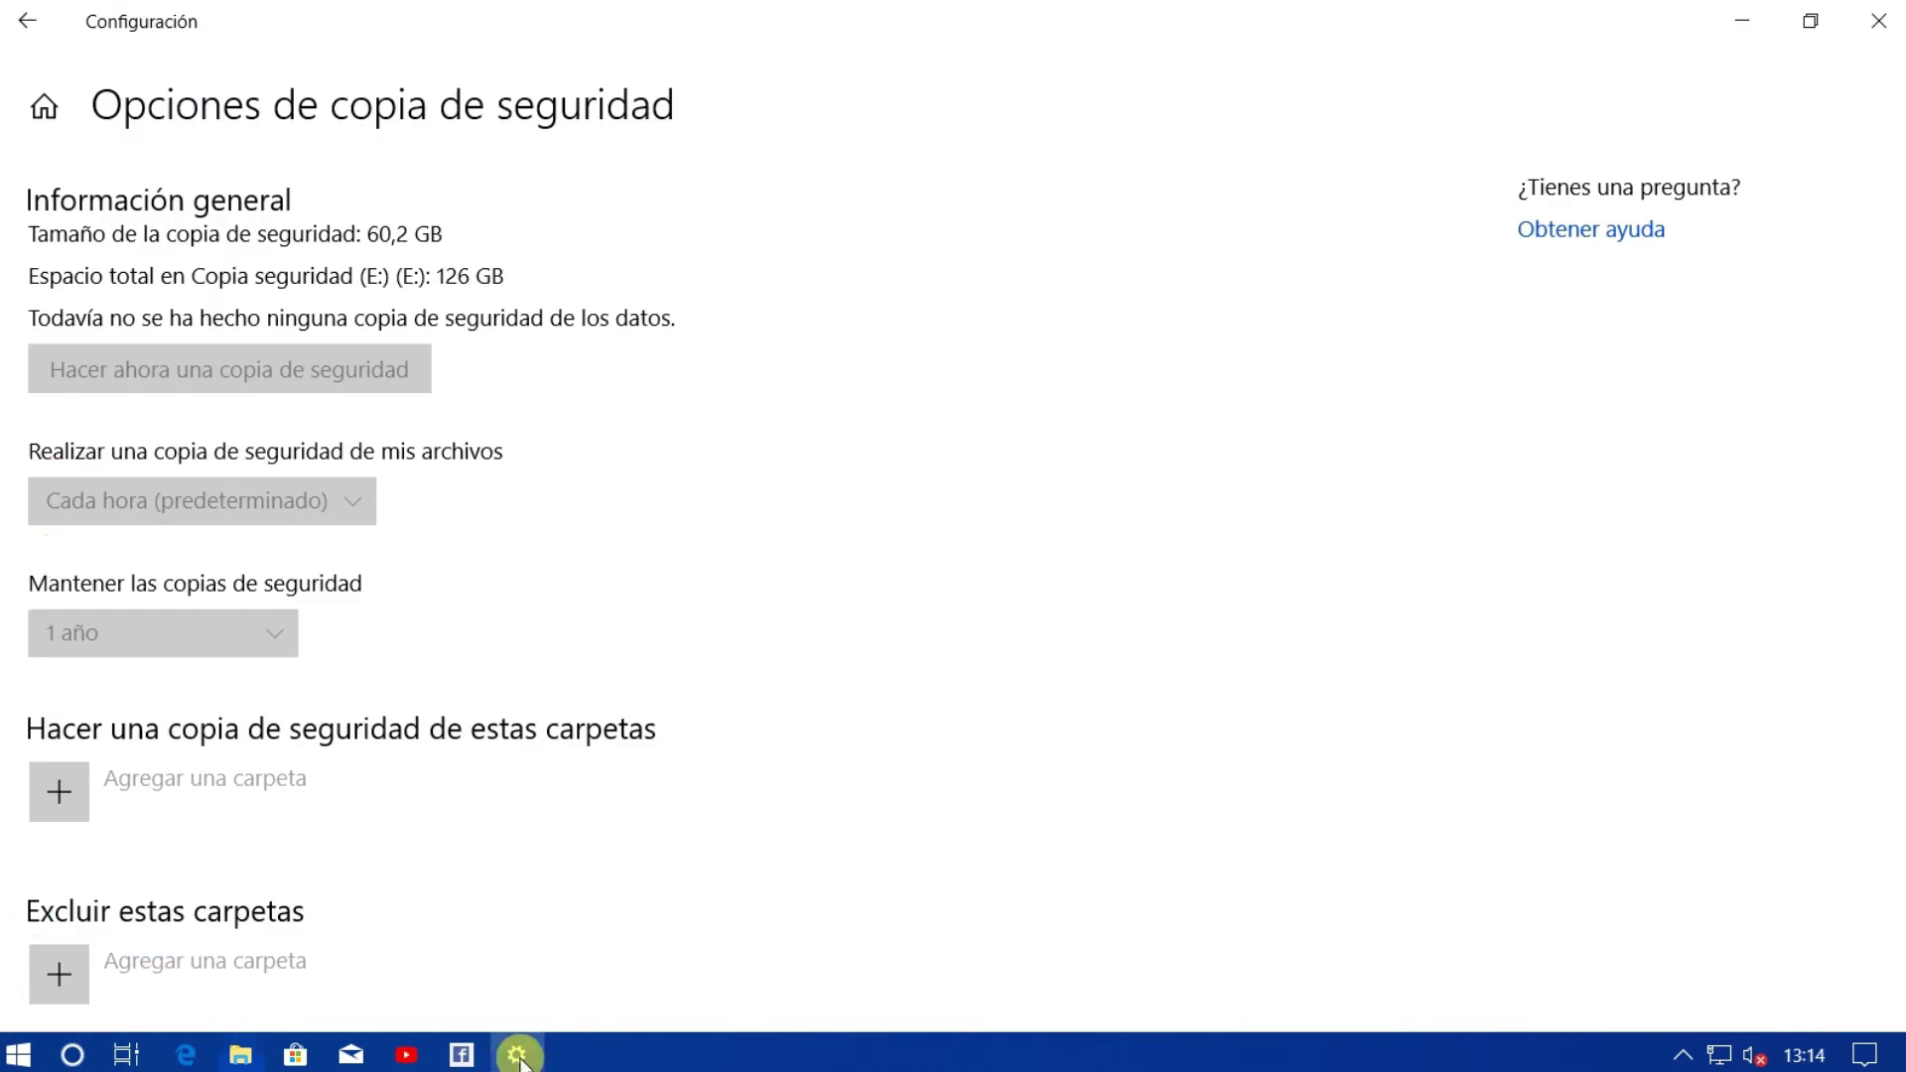
scroll(425, 730, down, 3)
scroll(425, 731, down, 1)
scroll(395, 676, up, 4)
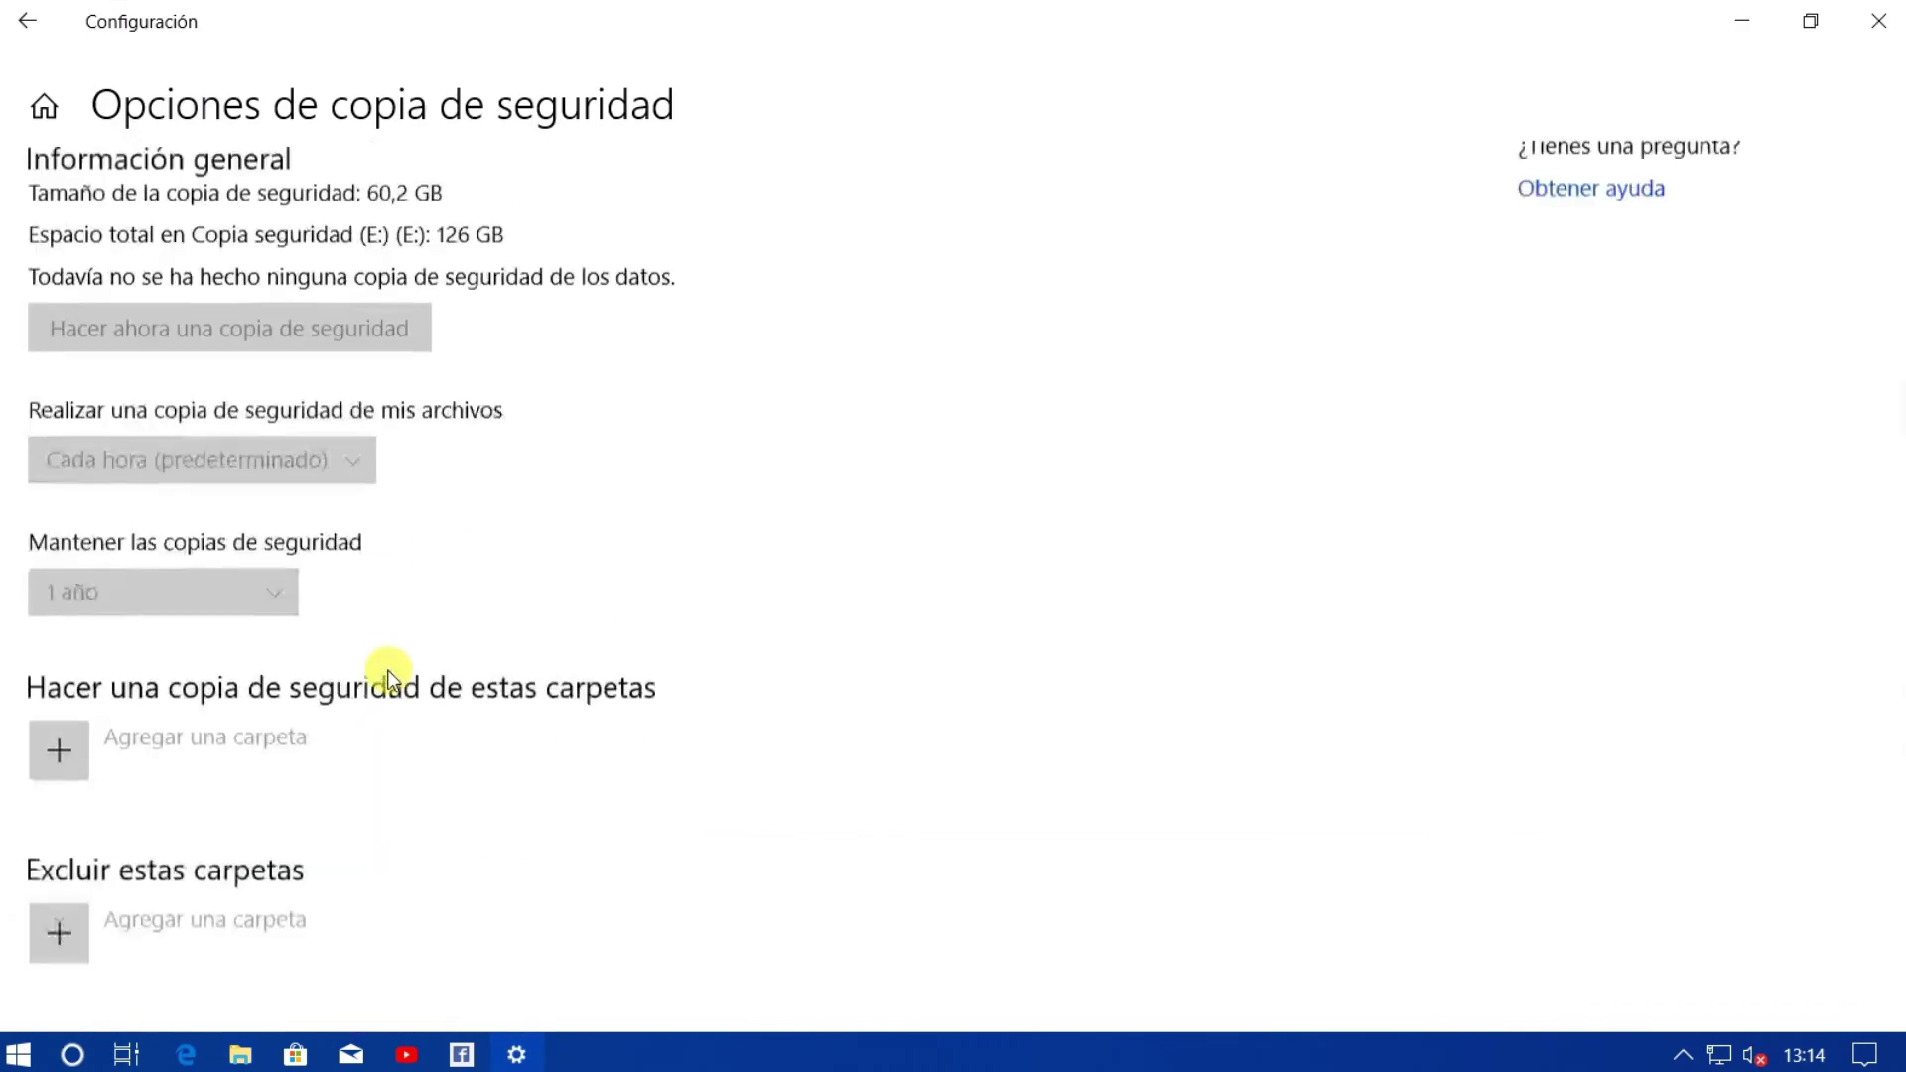
scroll(387, 668, down, 2)
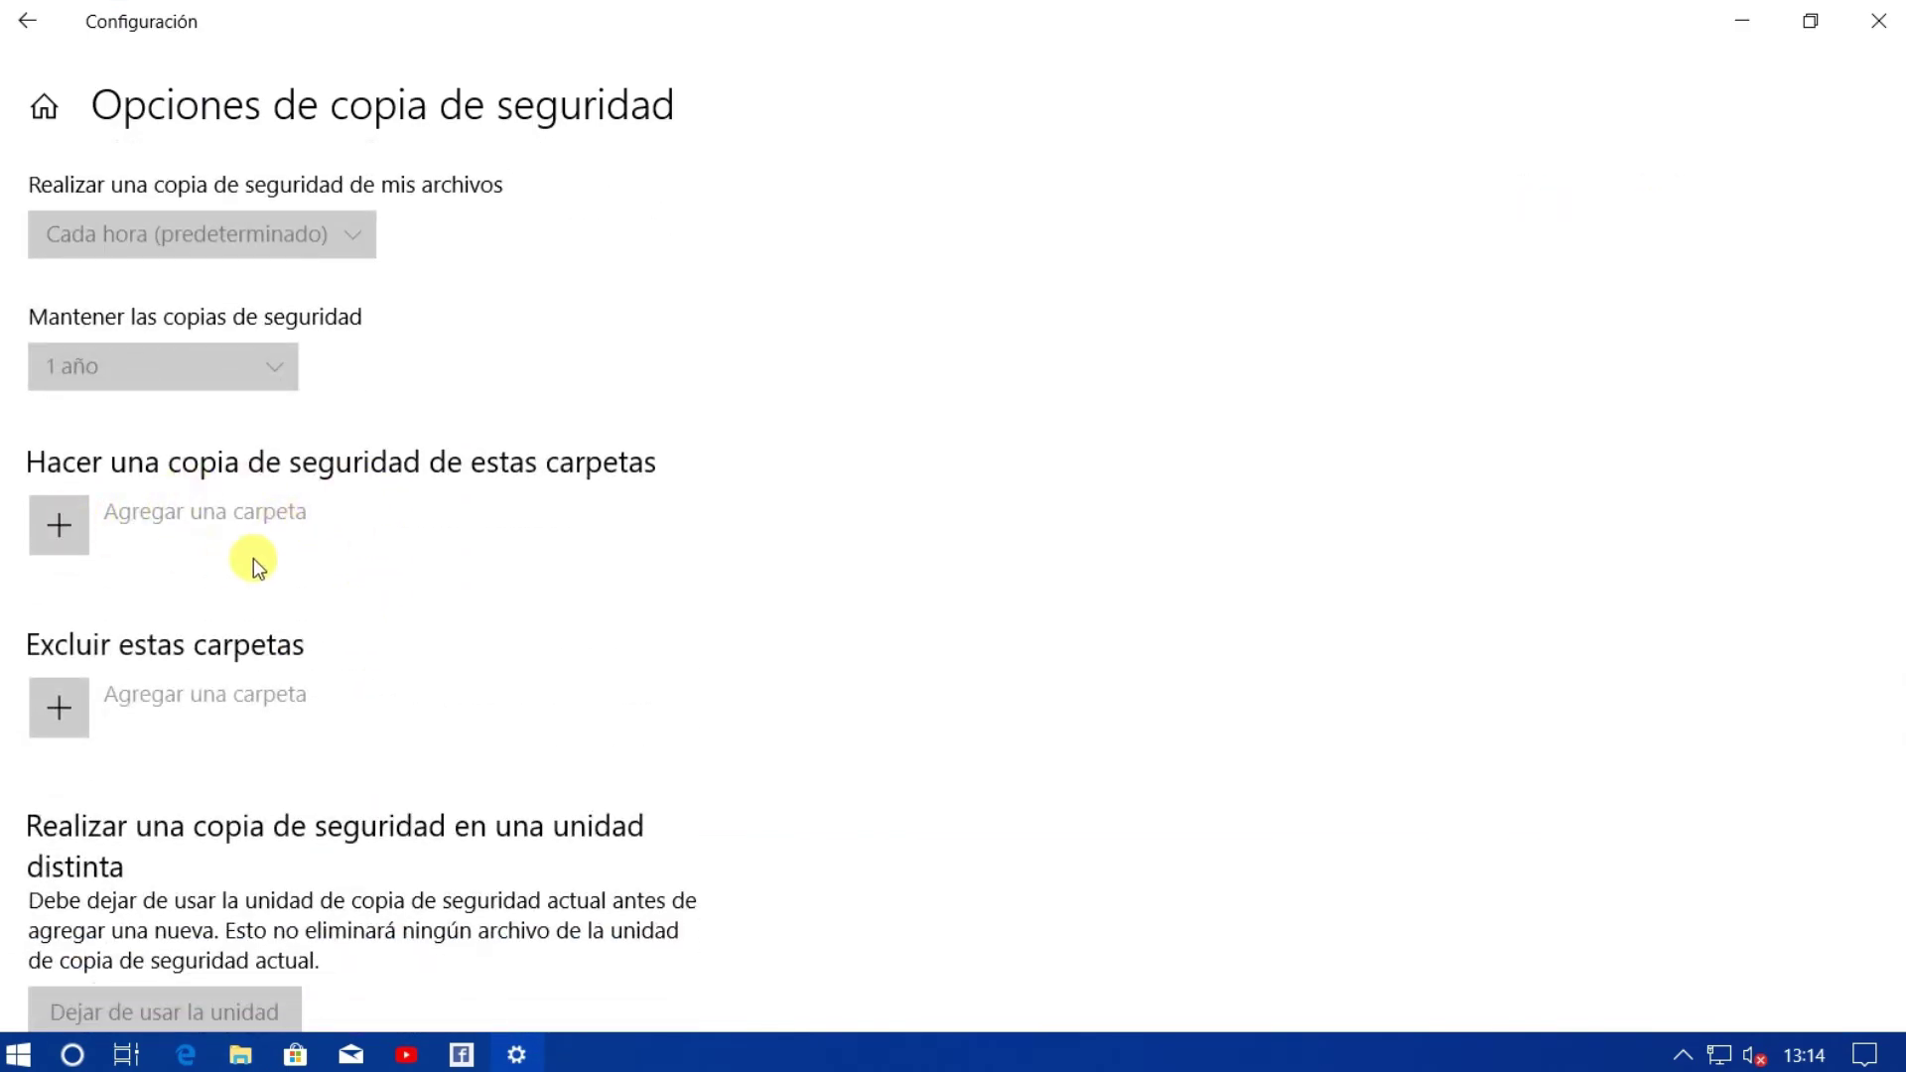
scroll(260, 491, up, 2)
scroll(282, 512, down, 4)
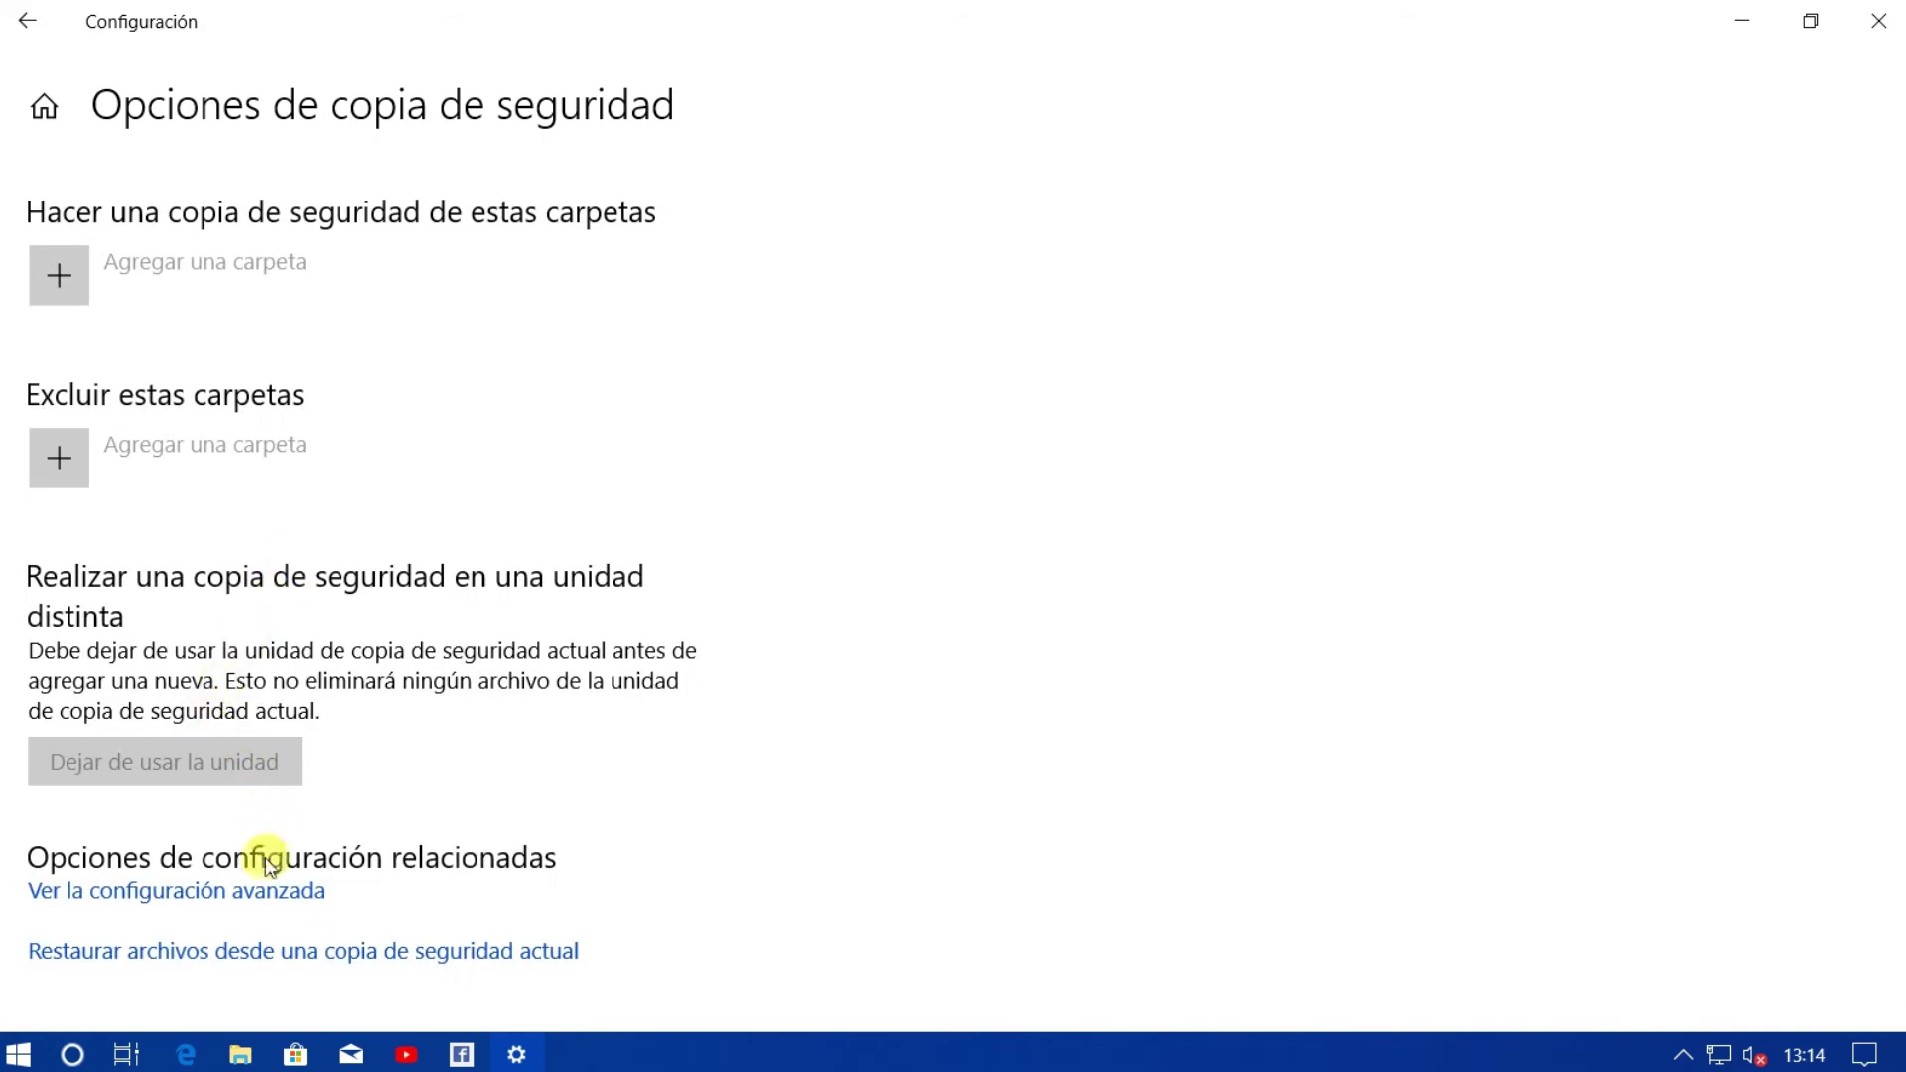
scroll(132, 264, up, 5)
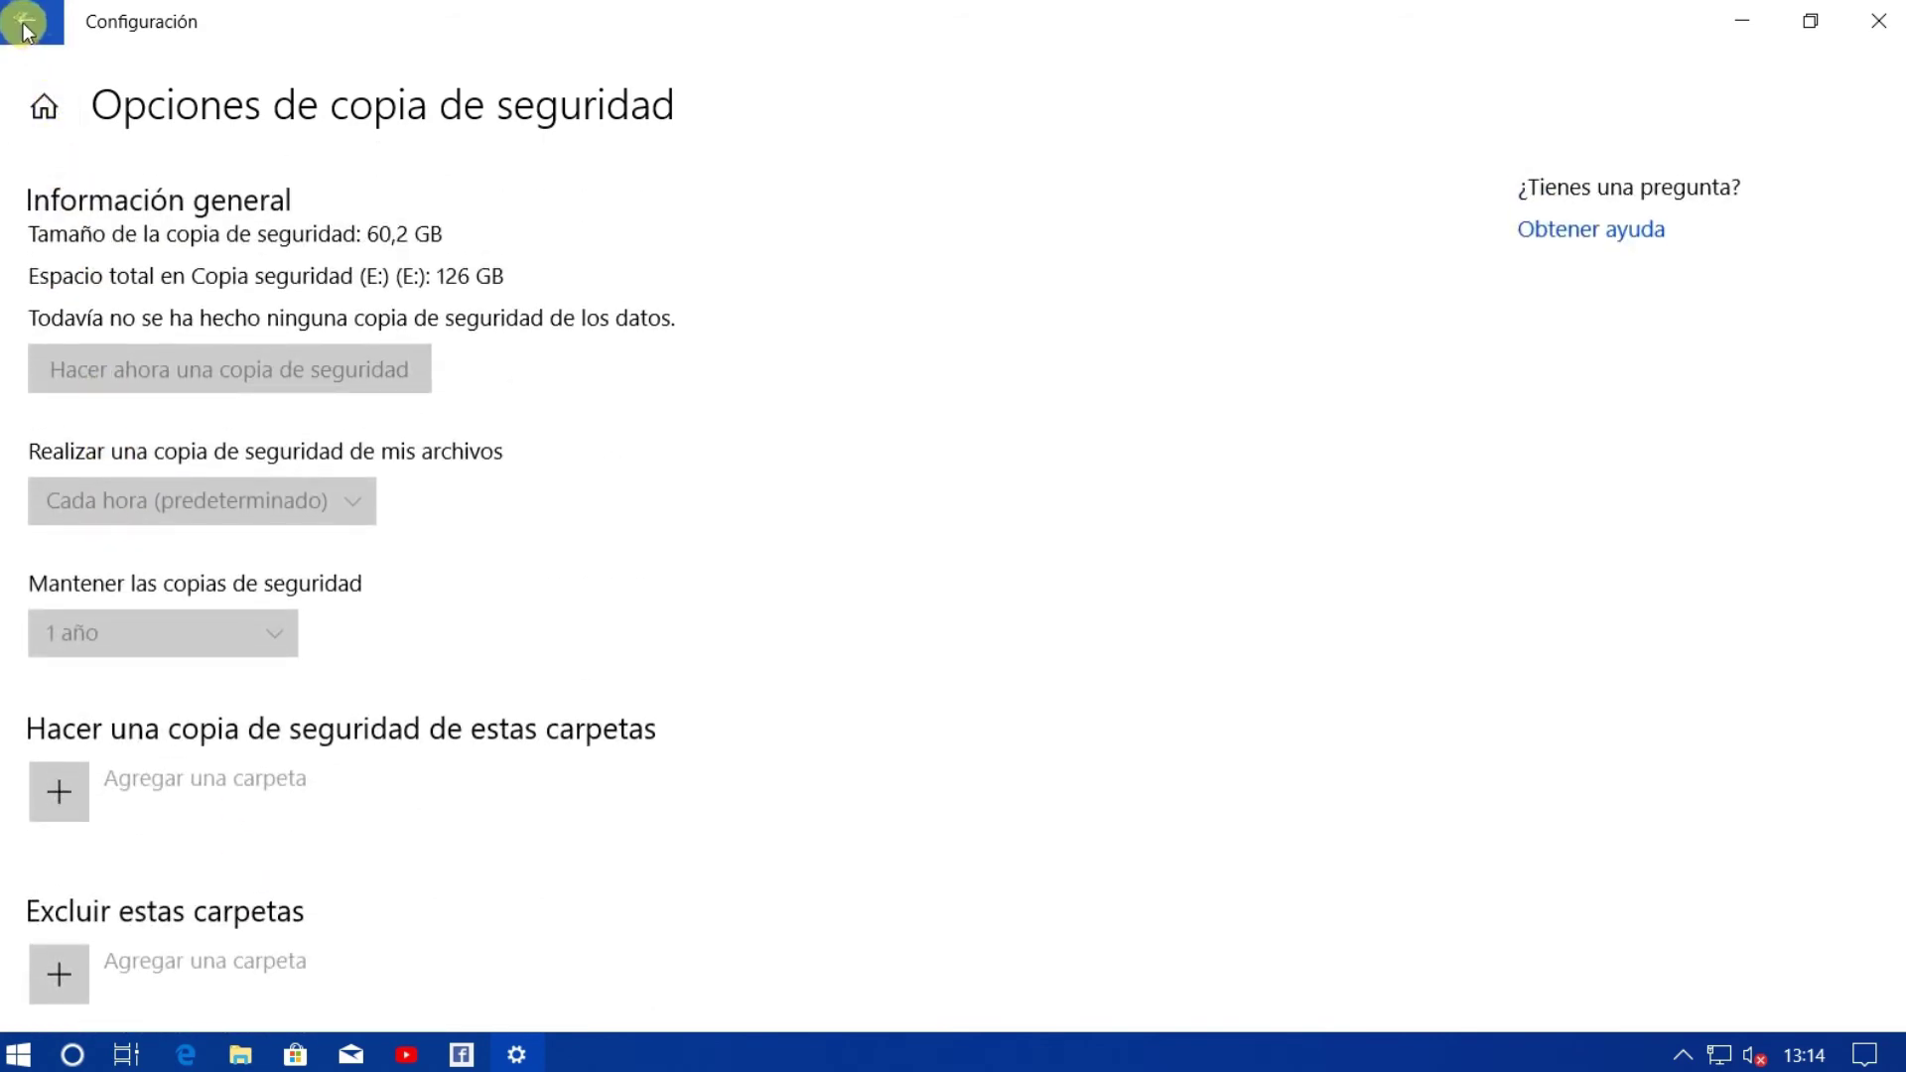
Return to the Copia de seguridad page and add Copia seguridad (E:) as the File History backup drive.
click(27, 19)
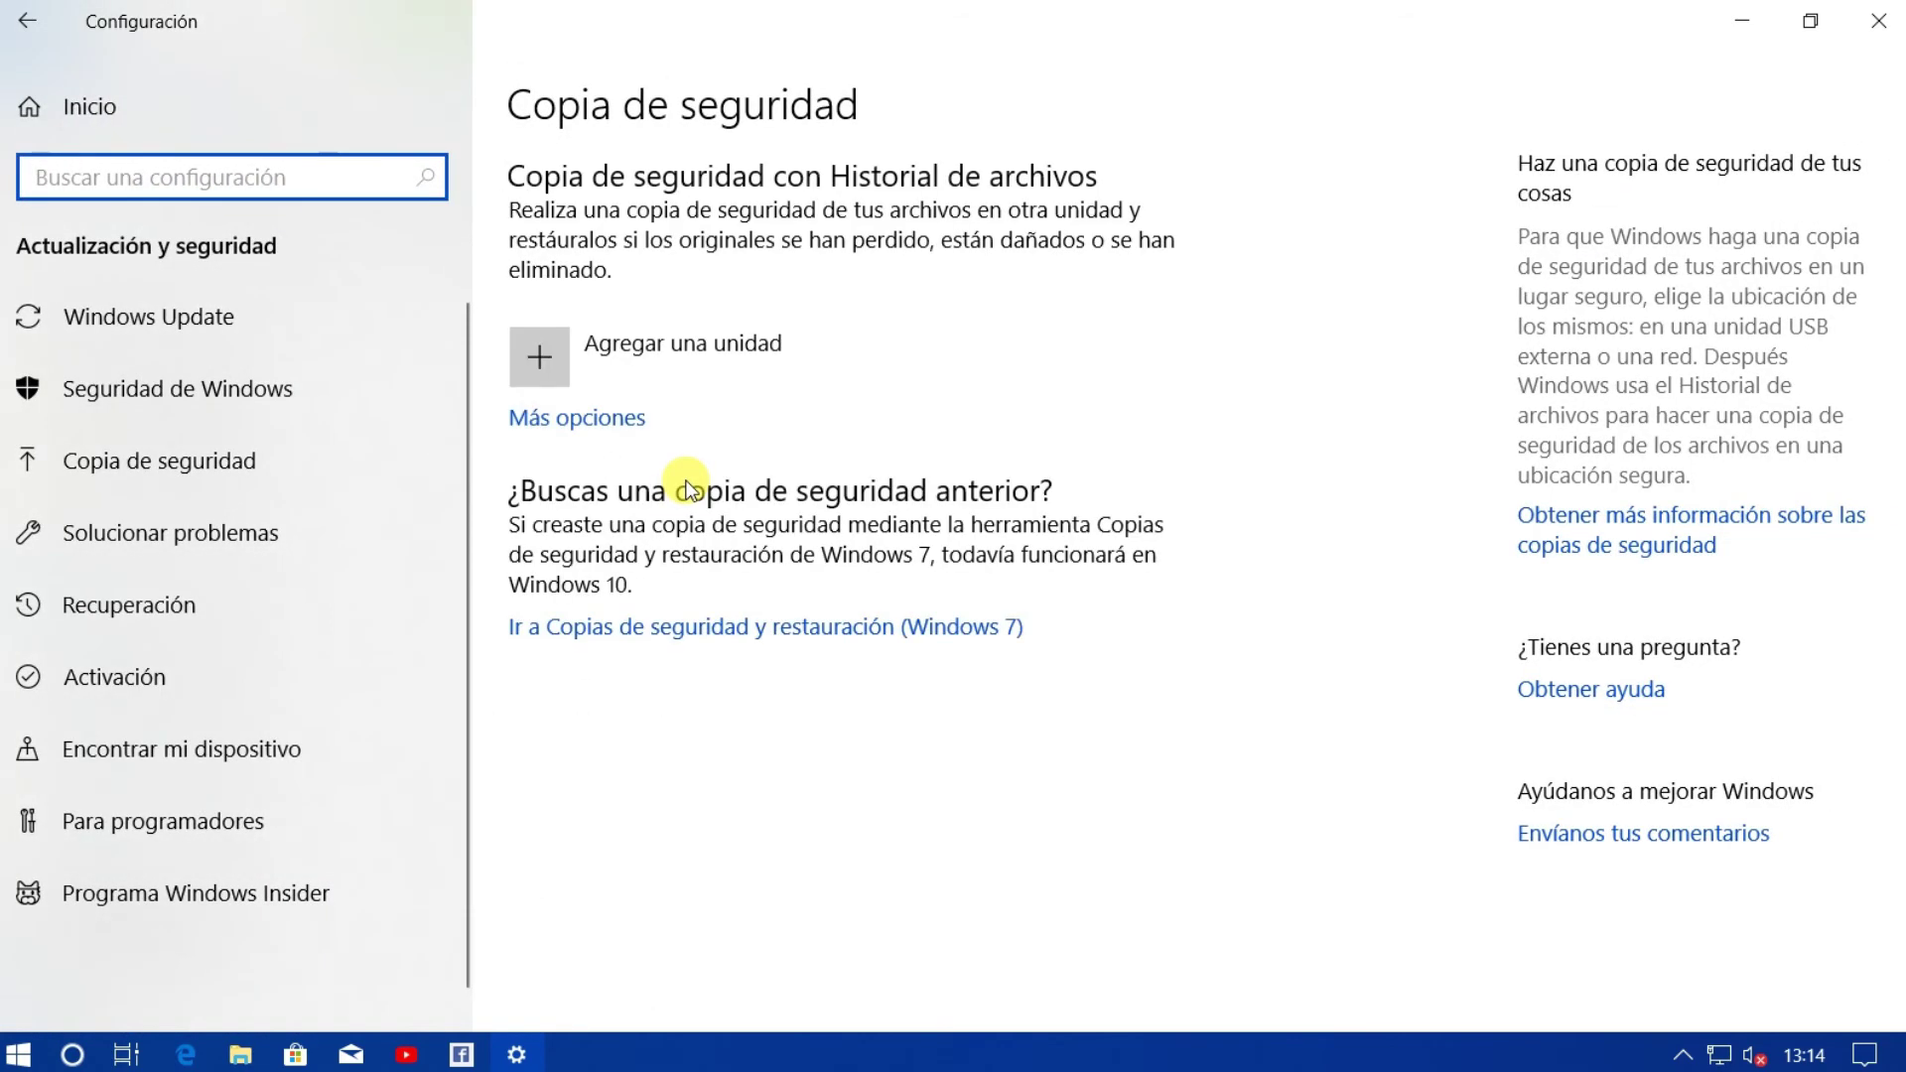
click(671, 349)
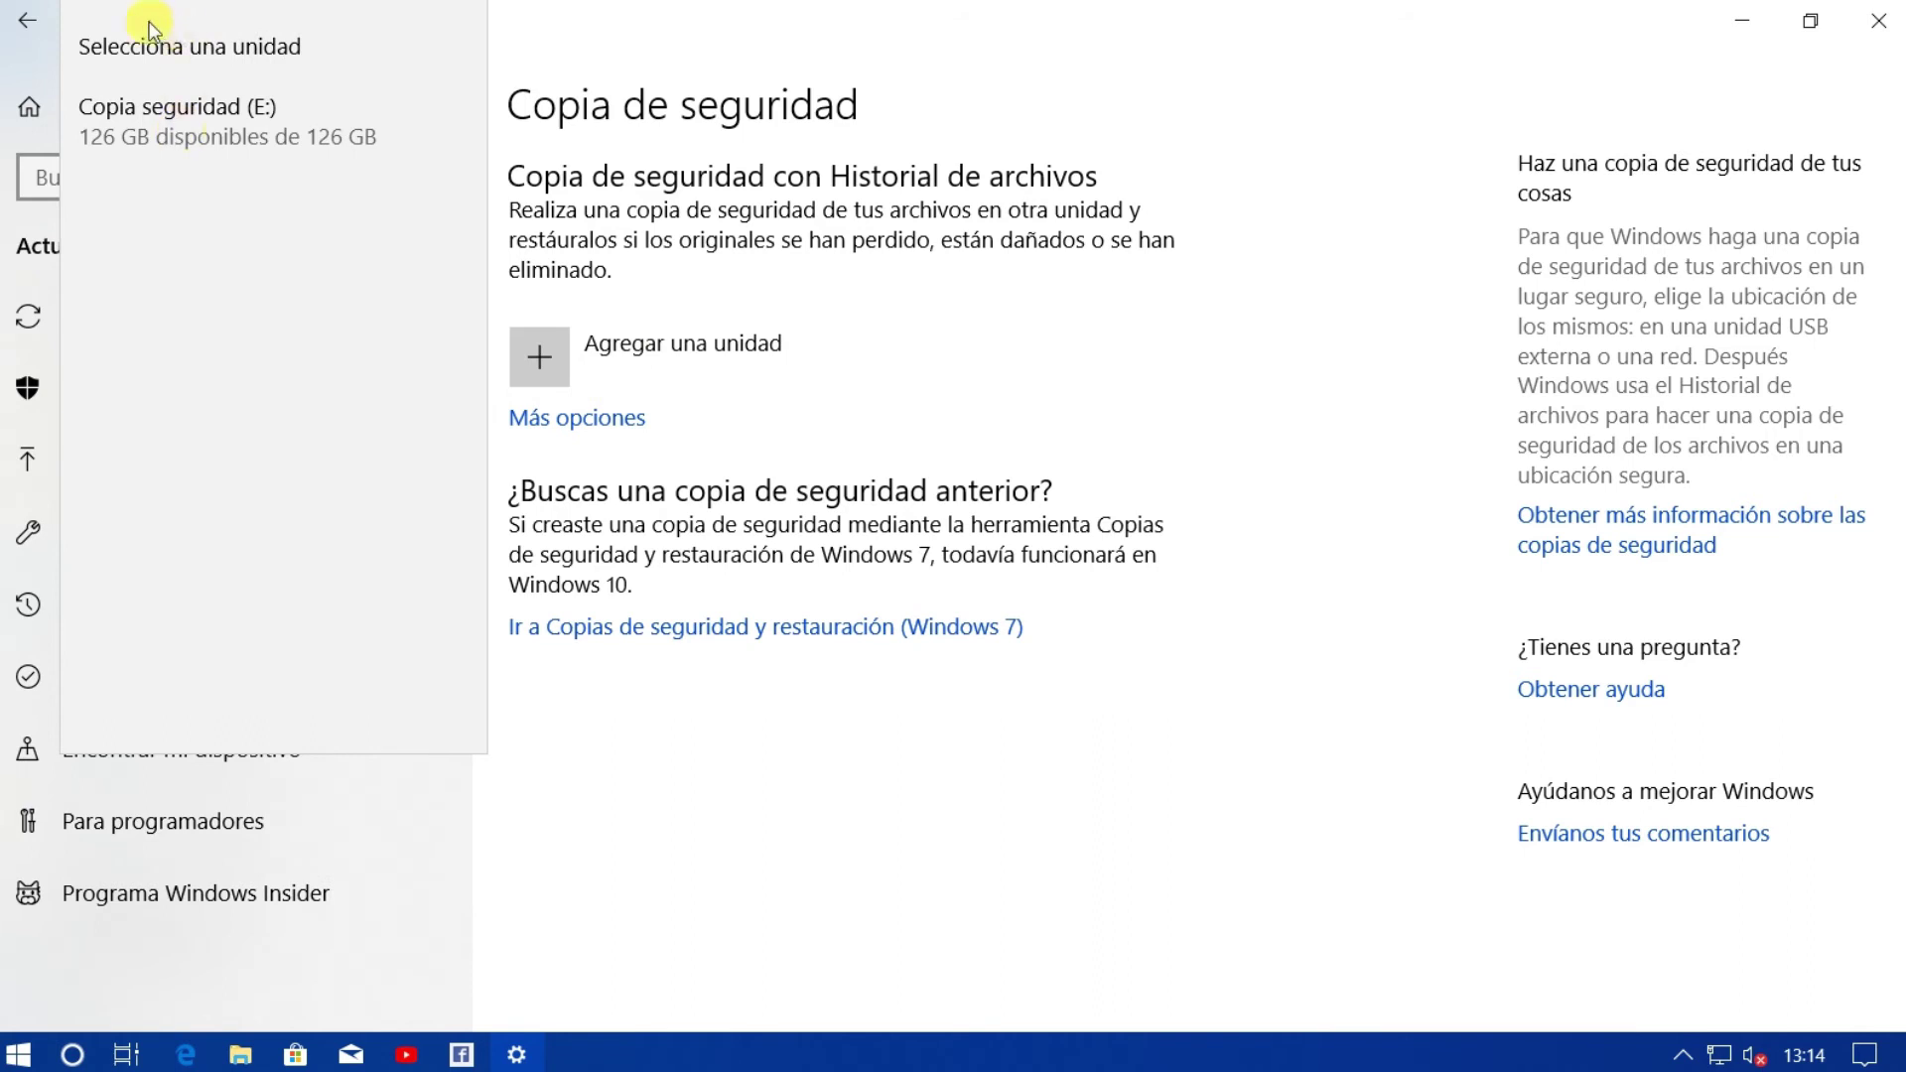
click(163, 104)
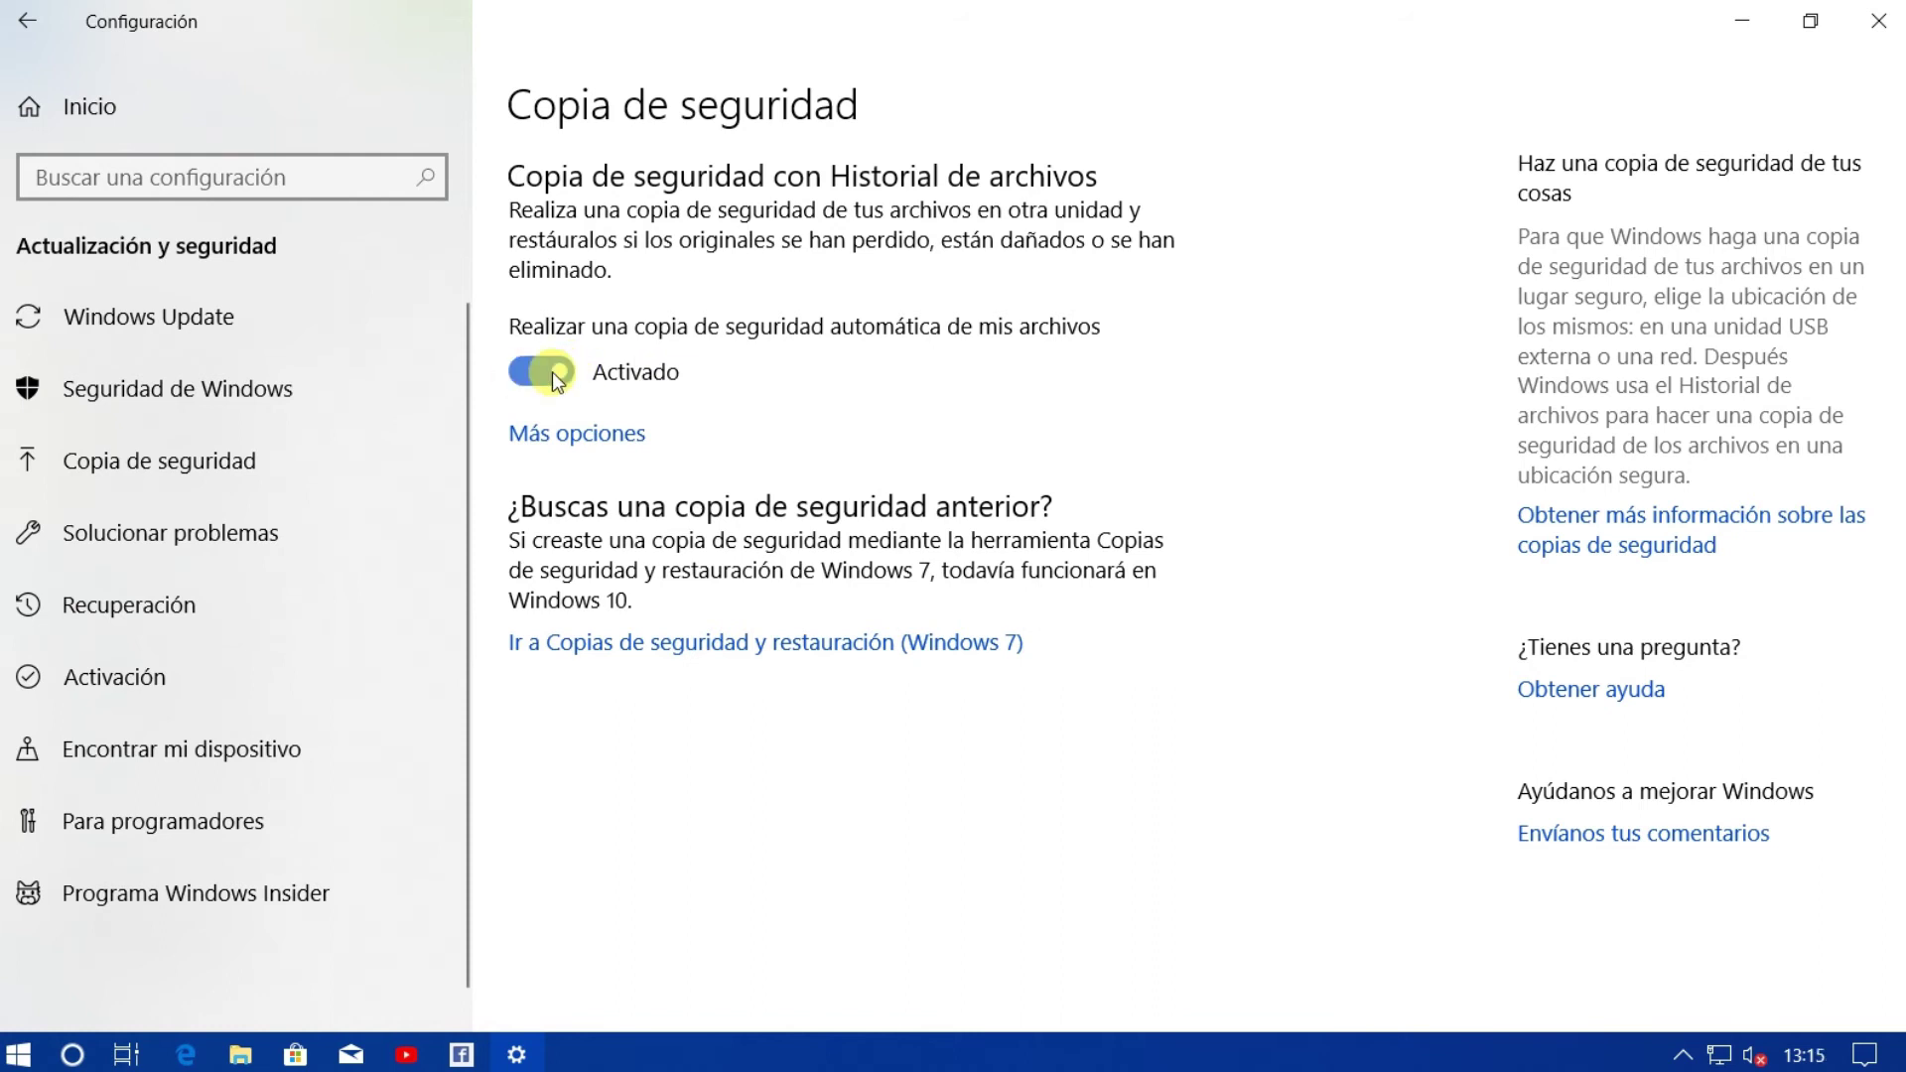
In the additional backup options, keep the Cada hora (predeterminado) frequency and set how long backups are kept to 1 año.
click(566, 437)
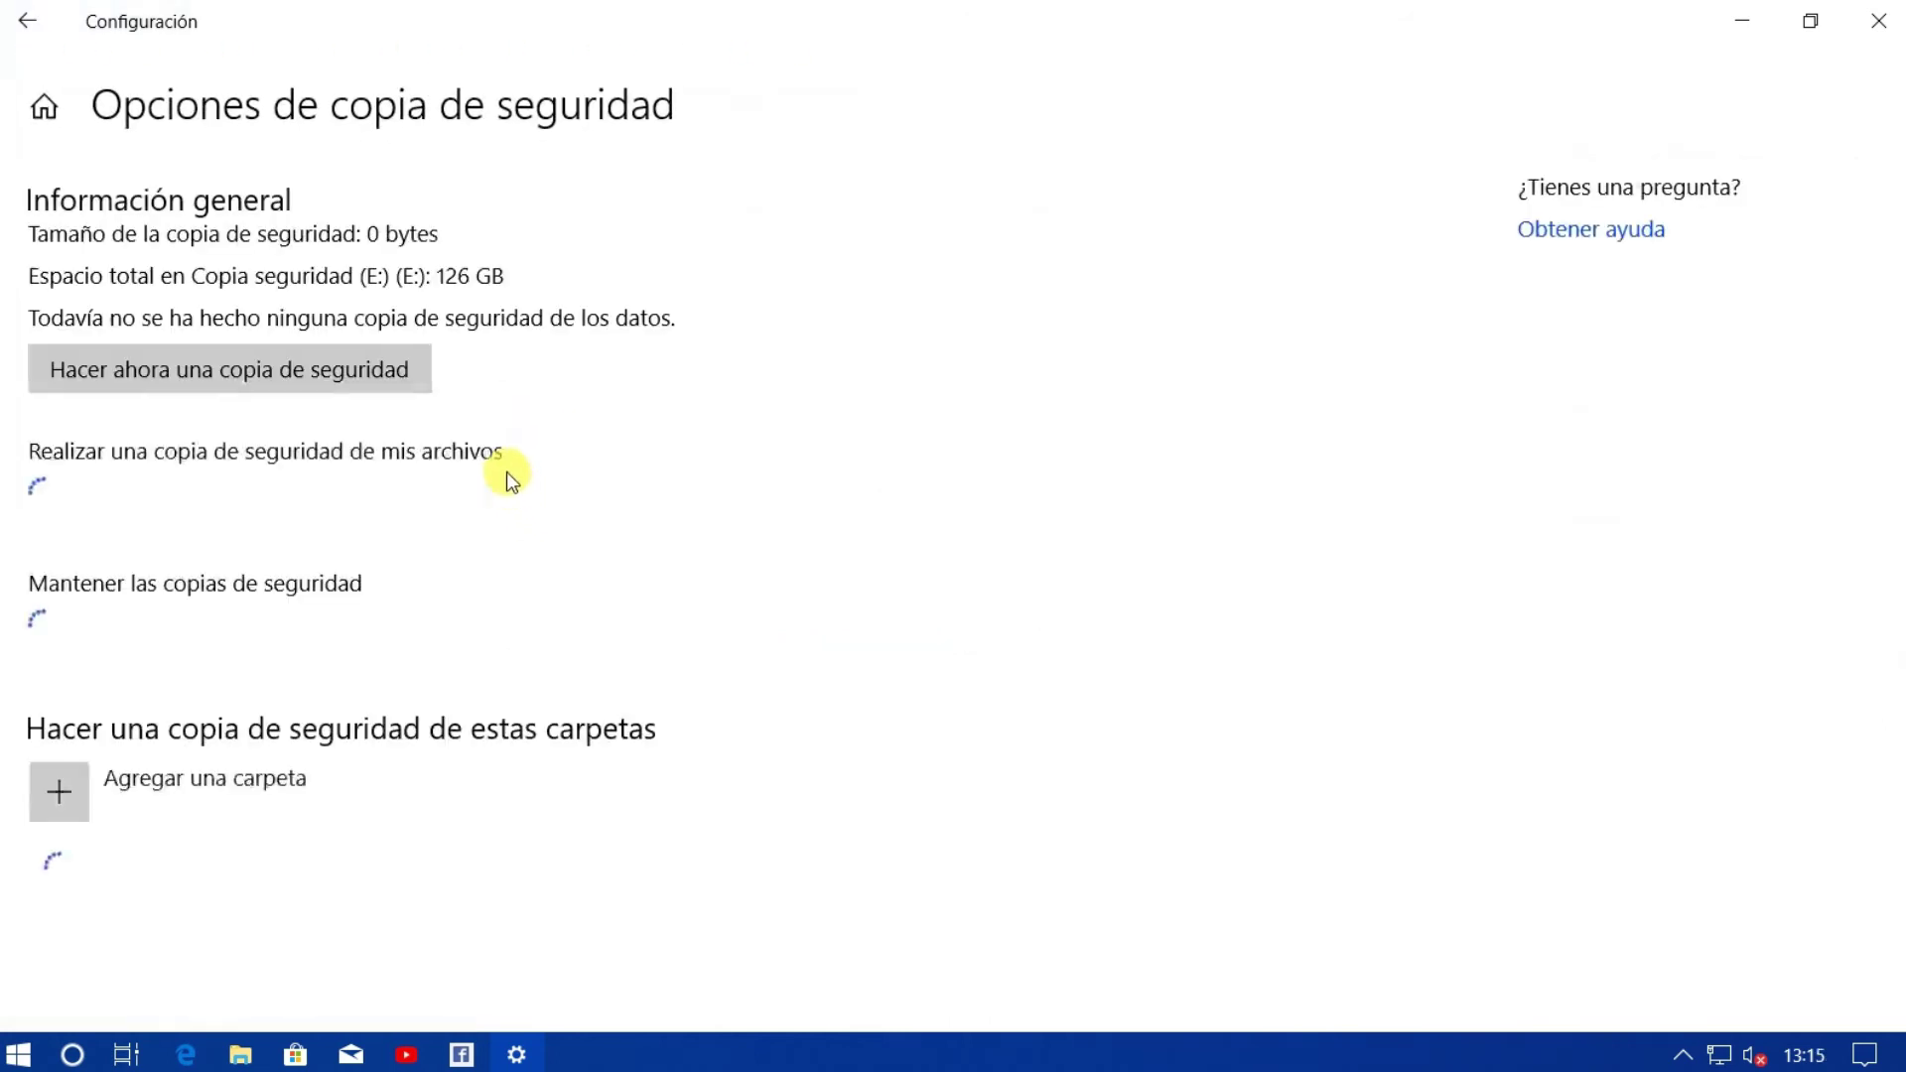
click(323, 496)
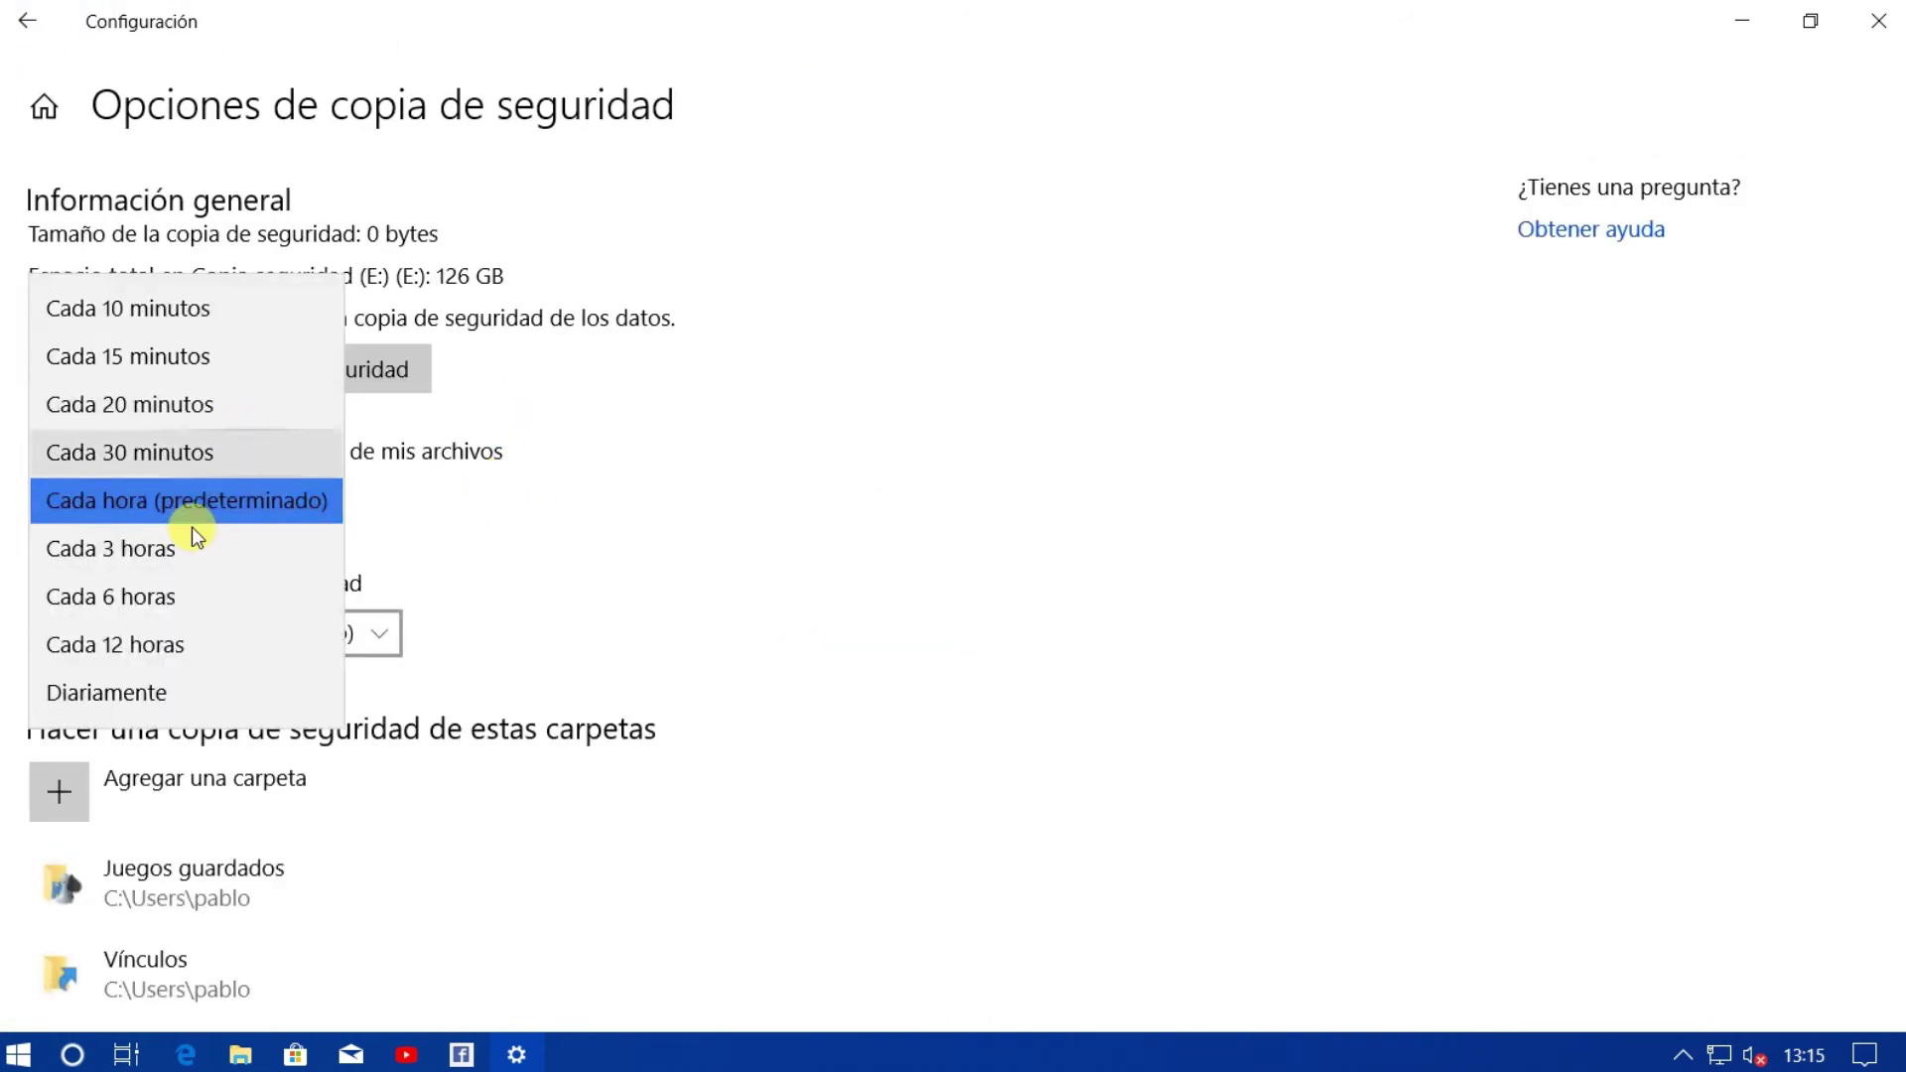
click(212, 506)
click(361, 621)
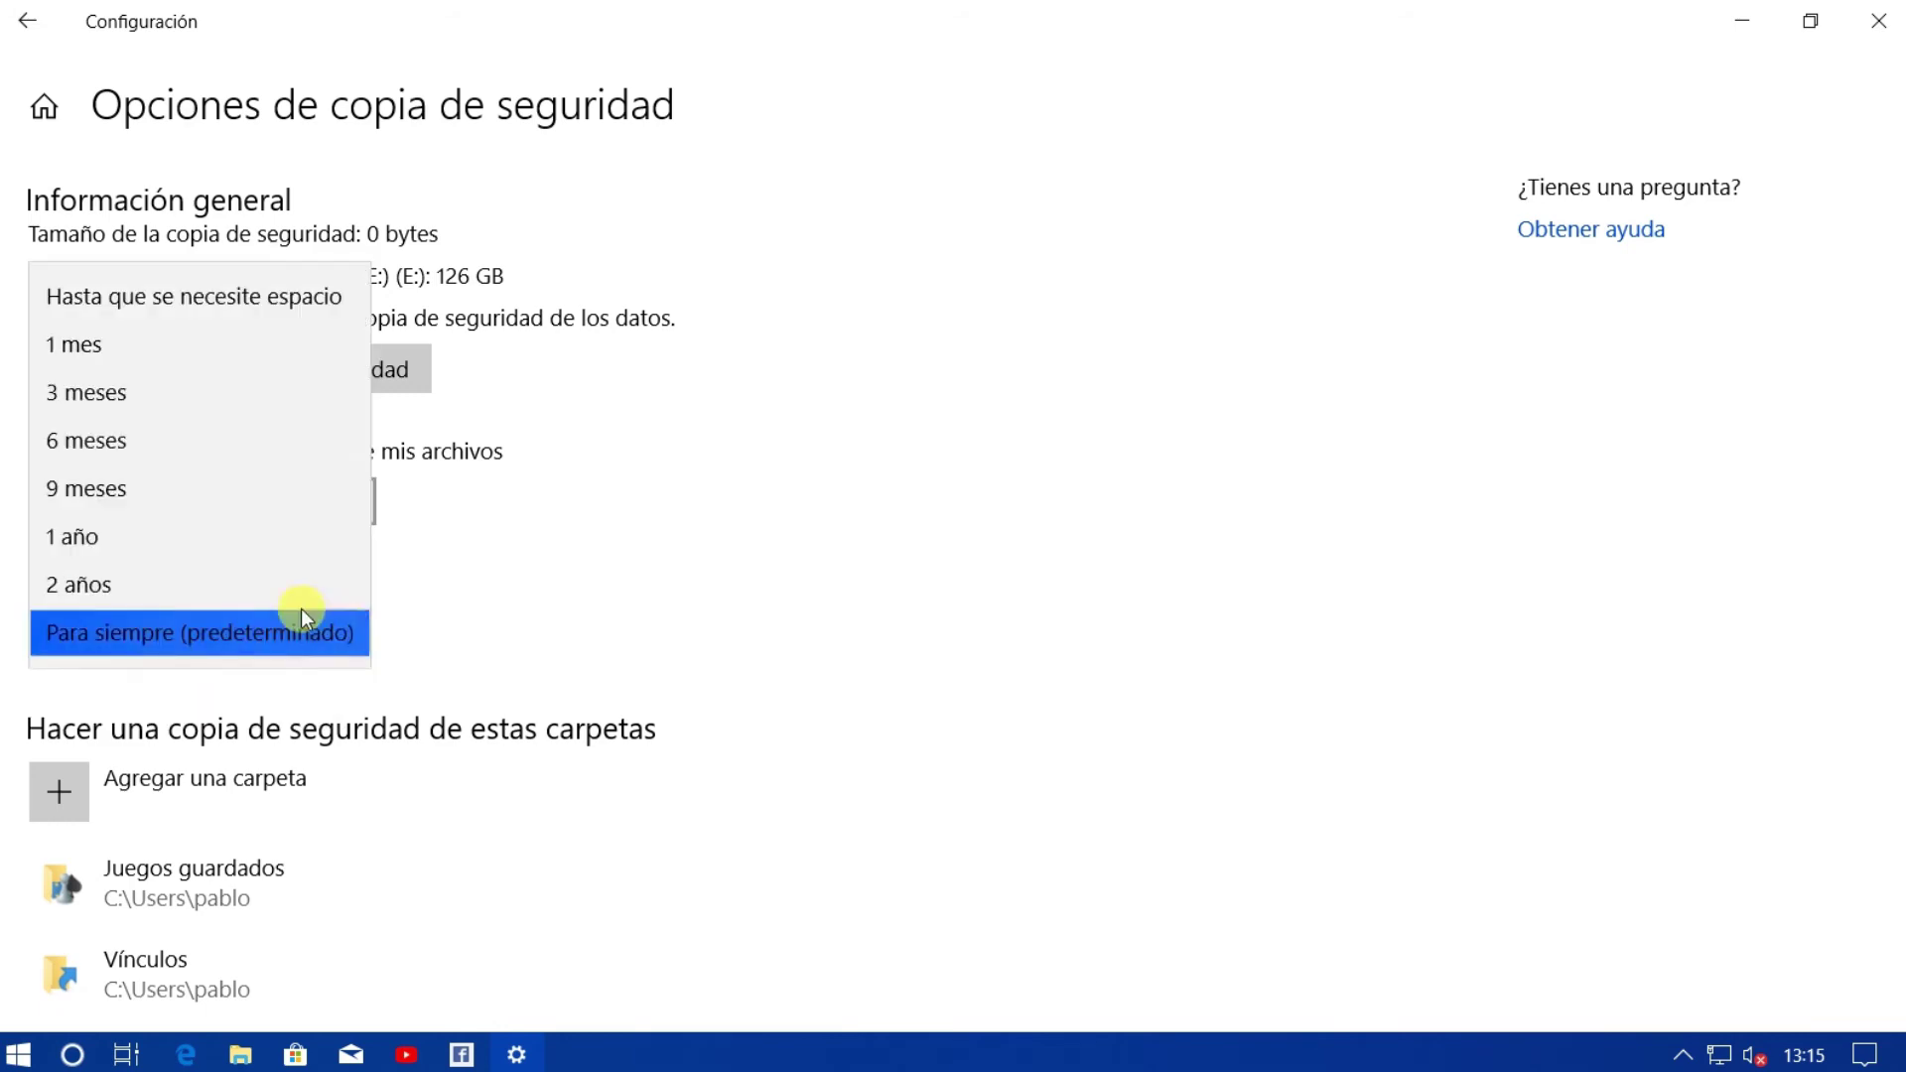
click(151, 530)
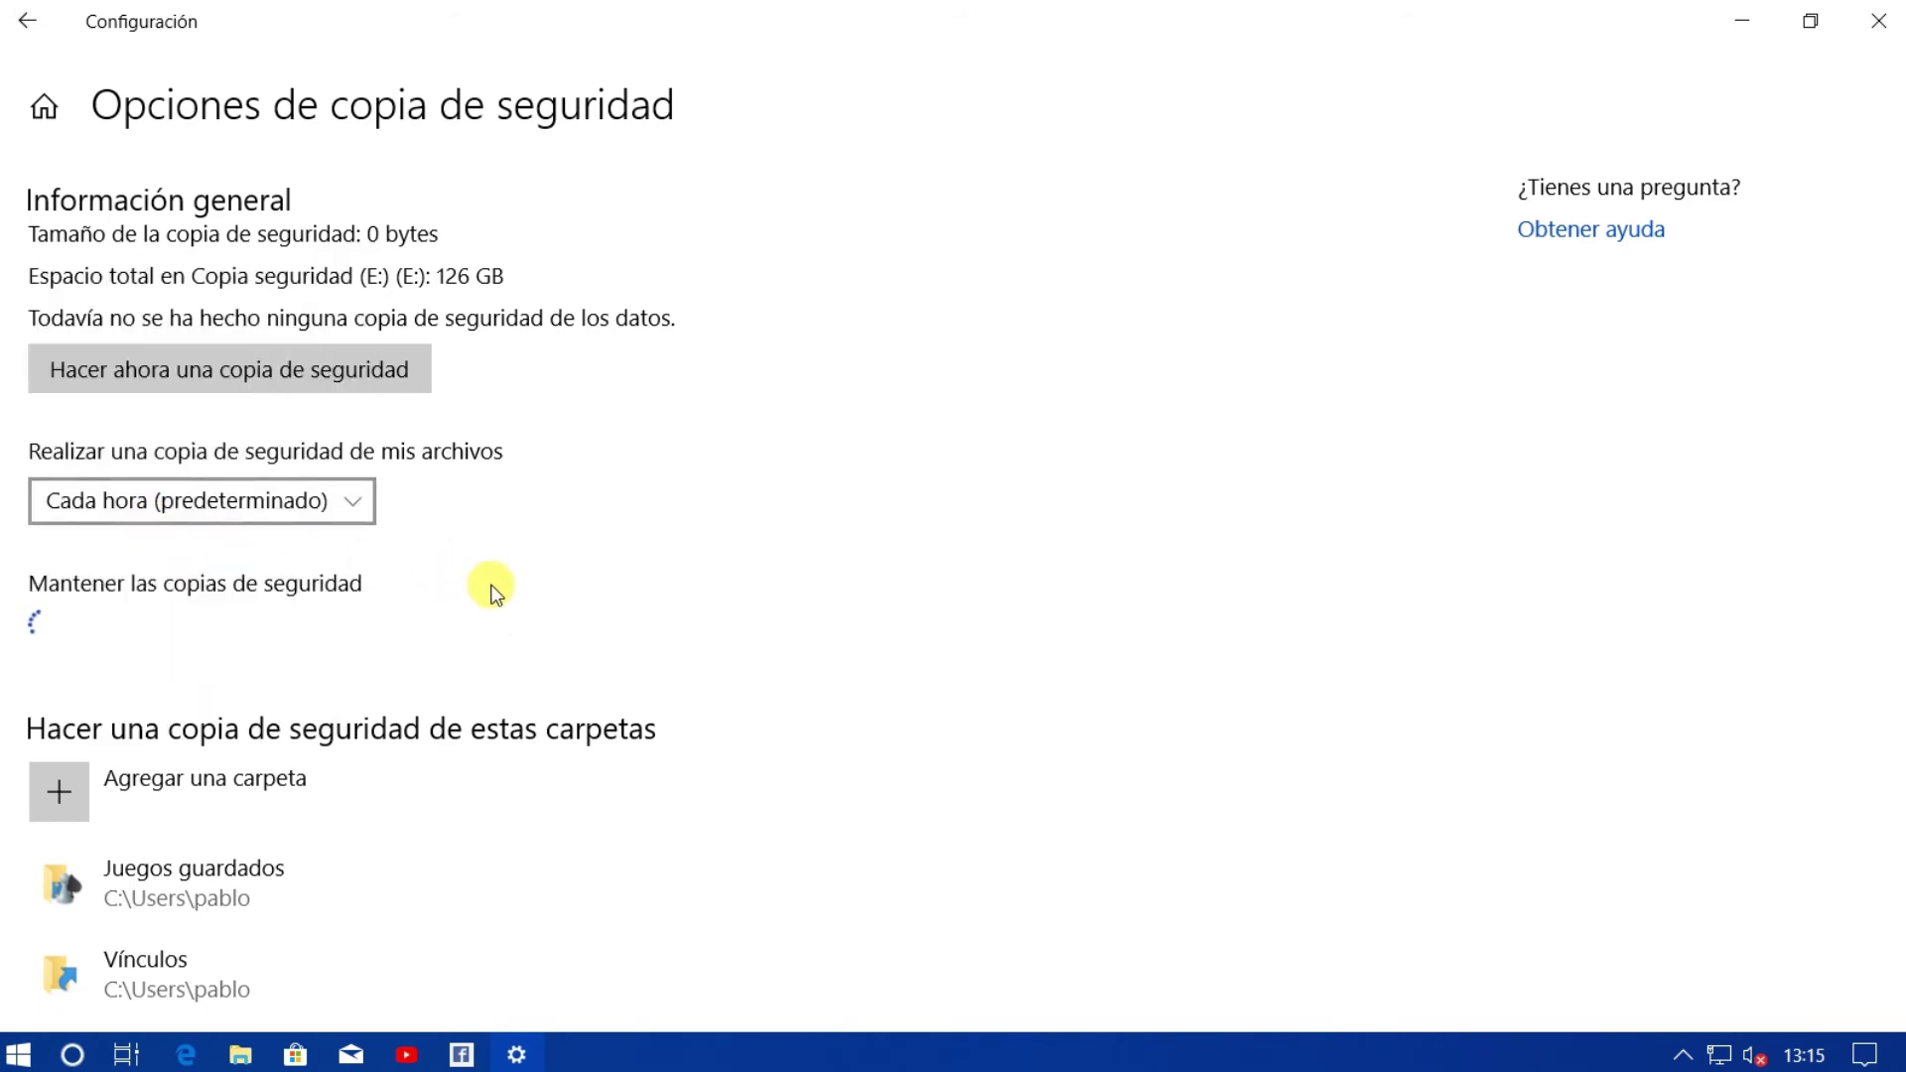
Look through the list of backed-up folders down to the related configuration options.
scroll(492, 665, down, 10)
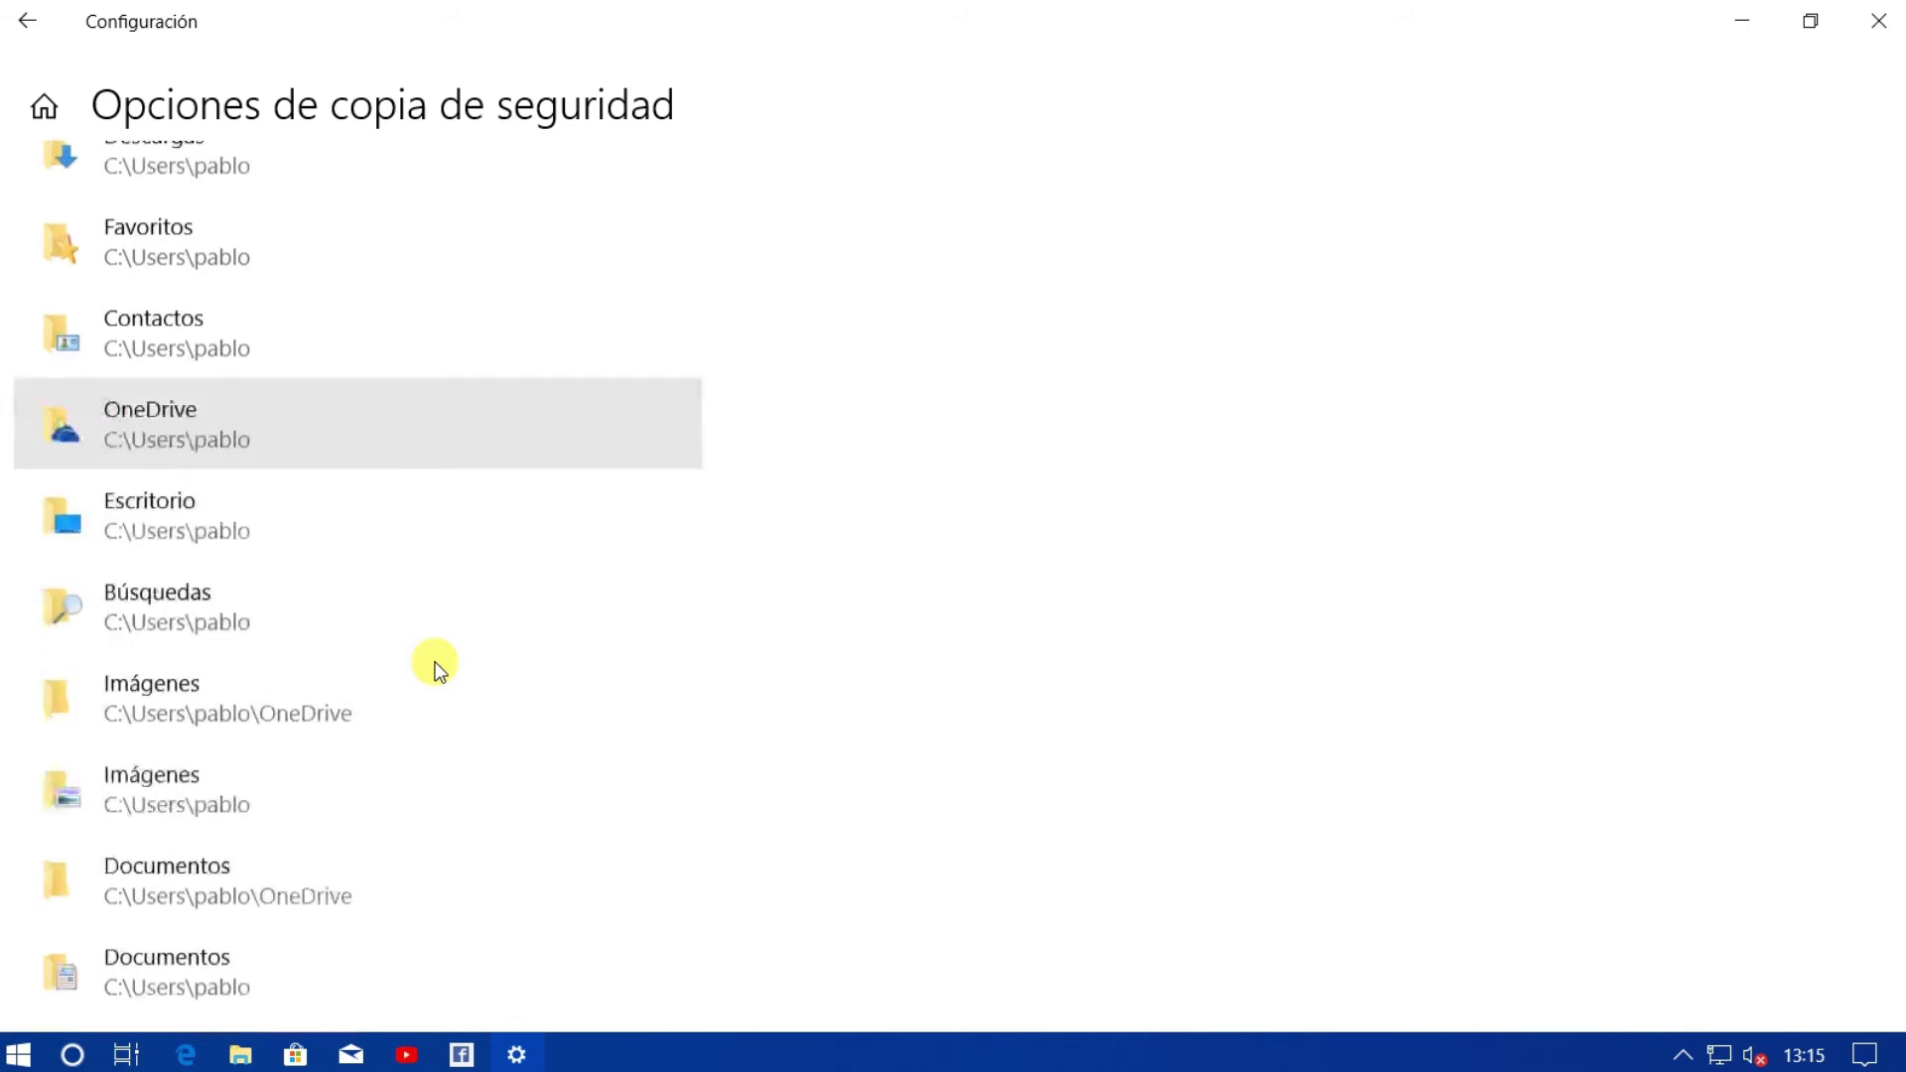
click(397, 695)
click(603, 695)
scroll(506, 606, down, 6)
scroll(430, 642, up, 6)
scroll(319, 553, down, 5)
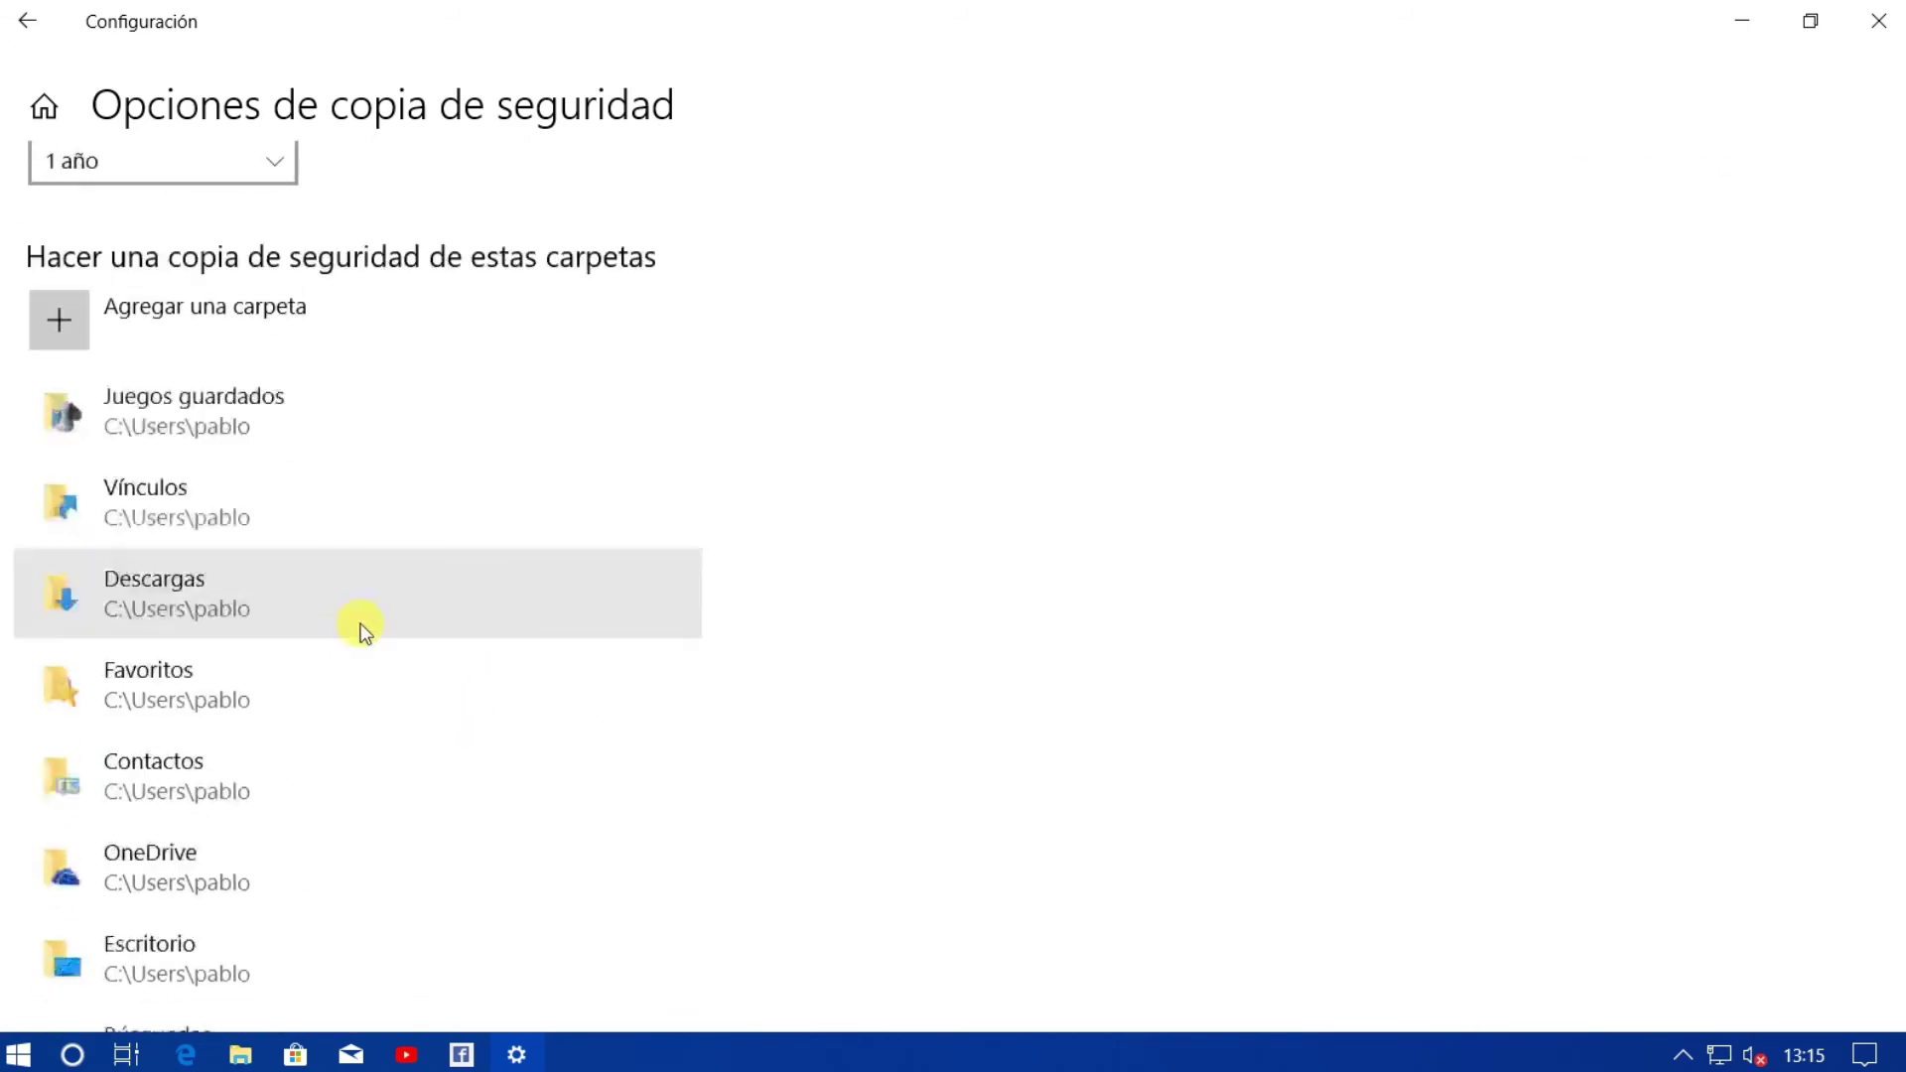
scroll(362, 635, down, 15)
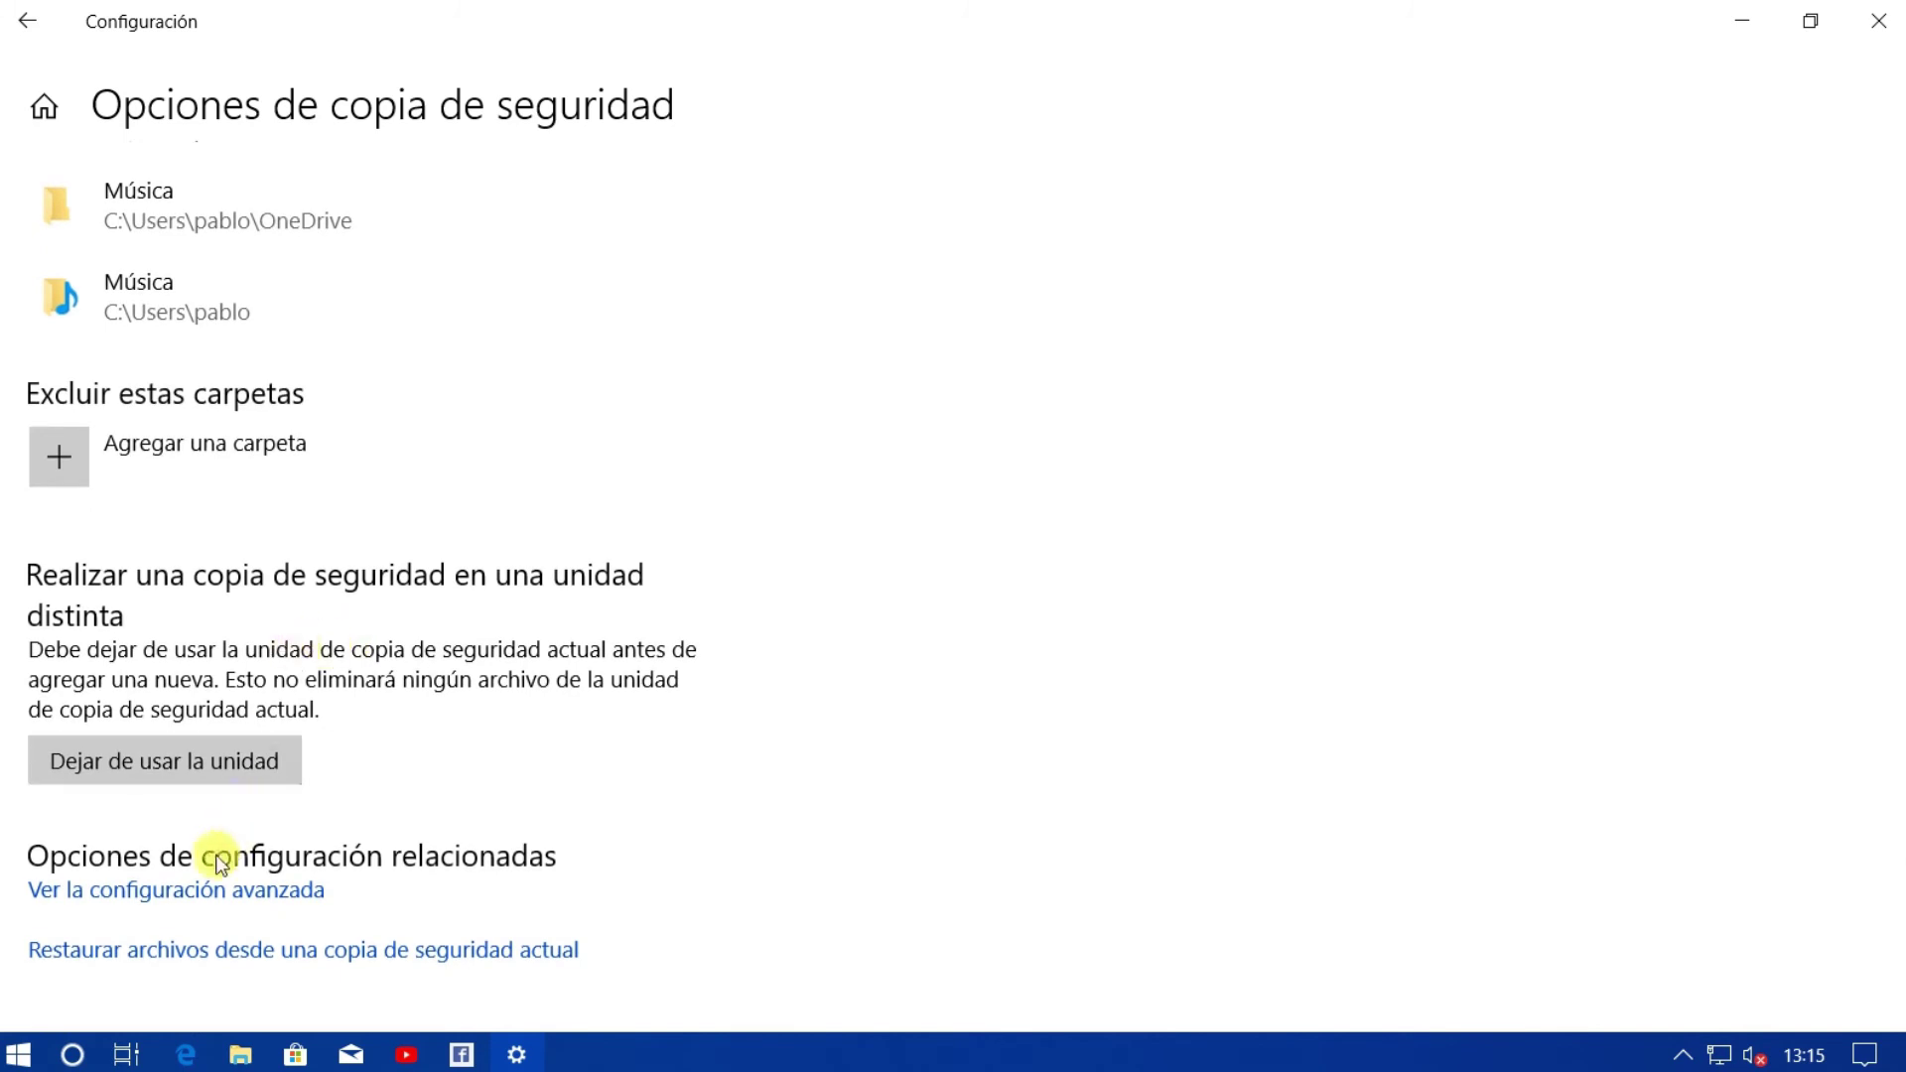
View the advanced File History configuration, close it, and review the backup status and the option for restoring files.
click(206, 893)
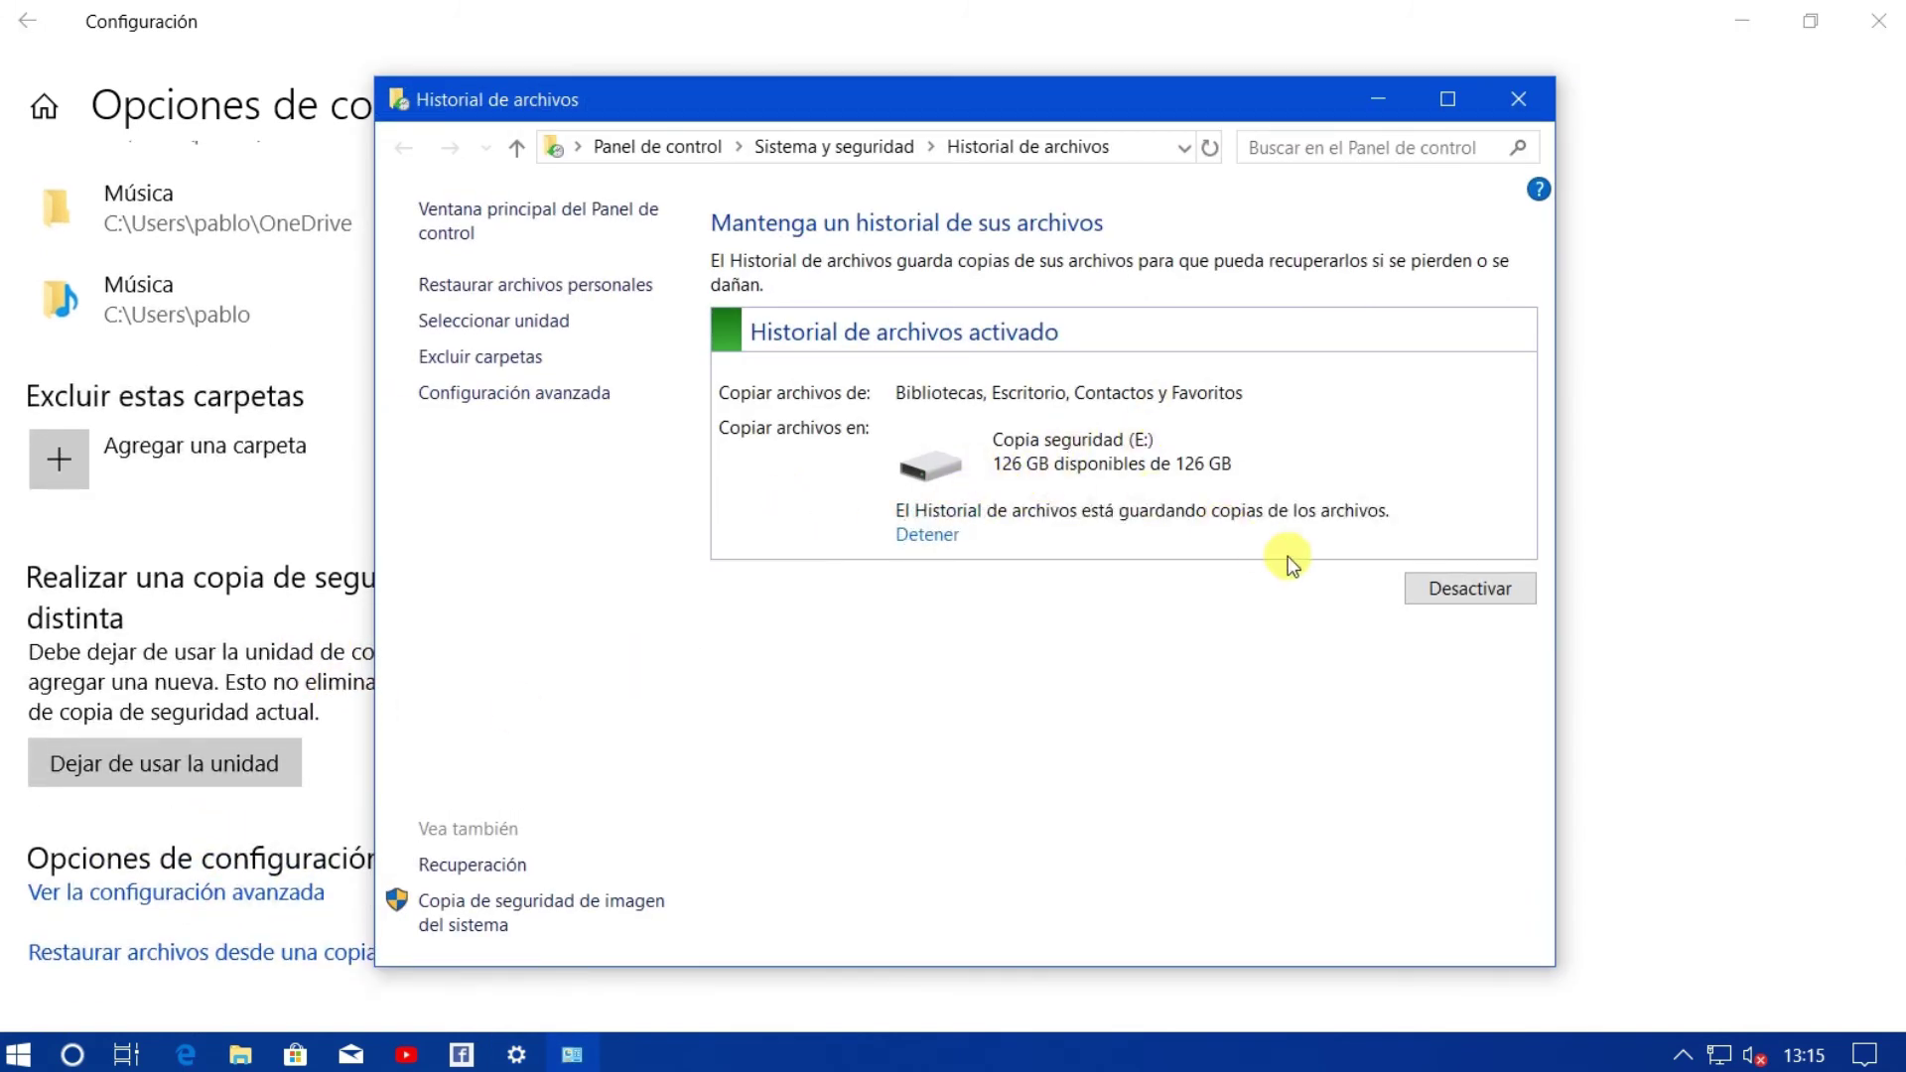
click(1518, 98)
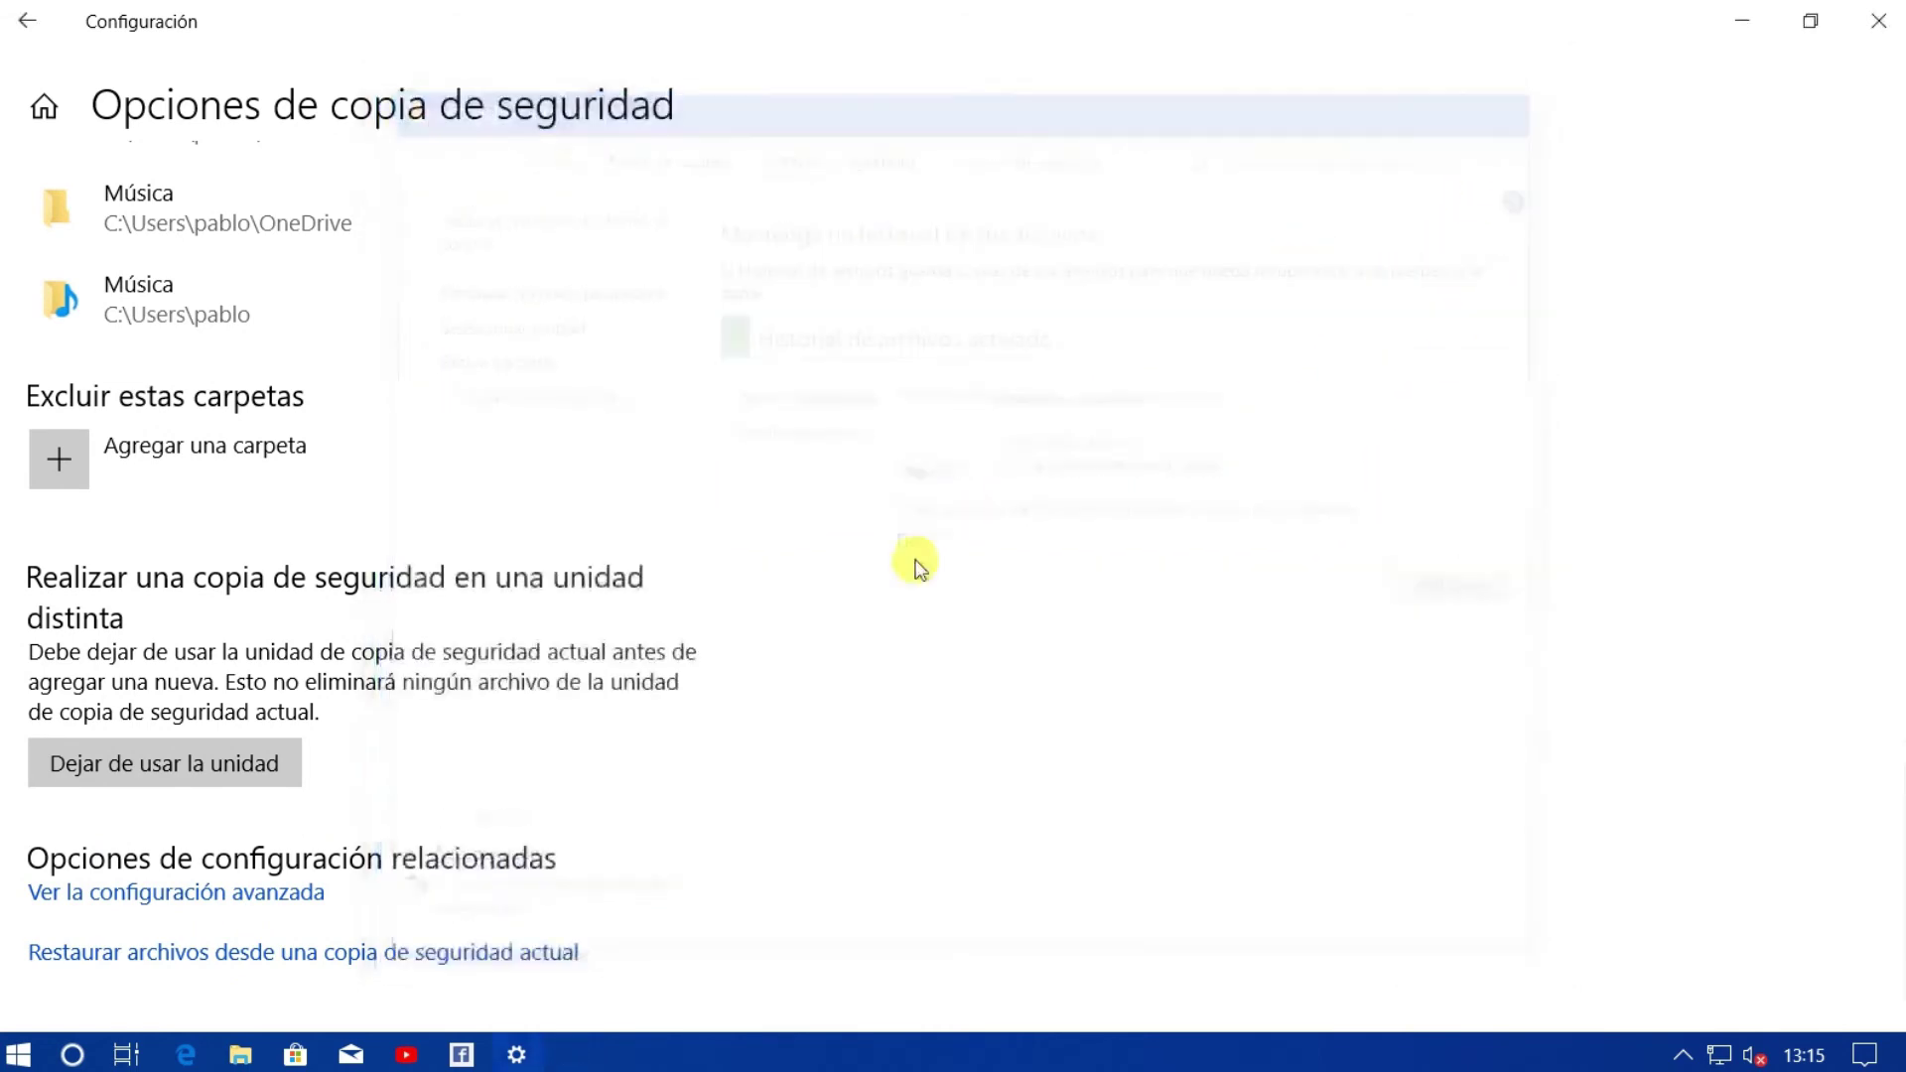
scroll(813, 659, up, 10)
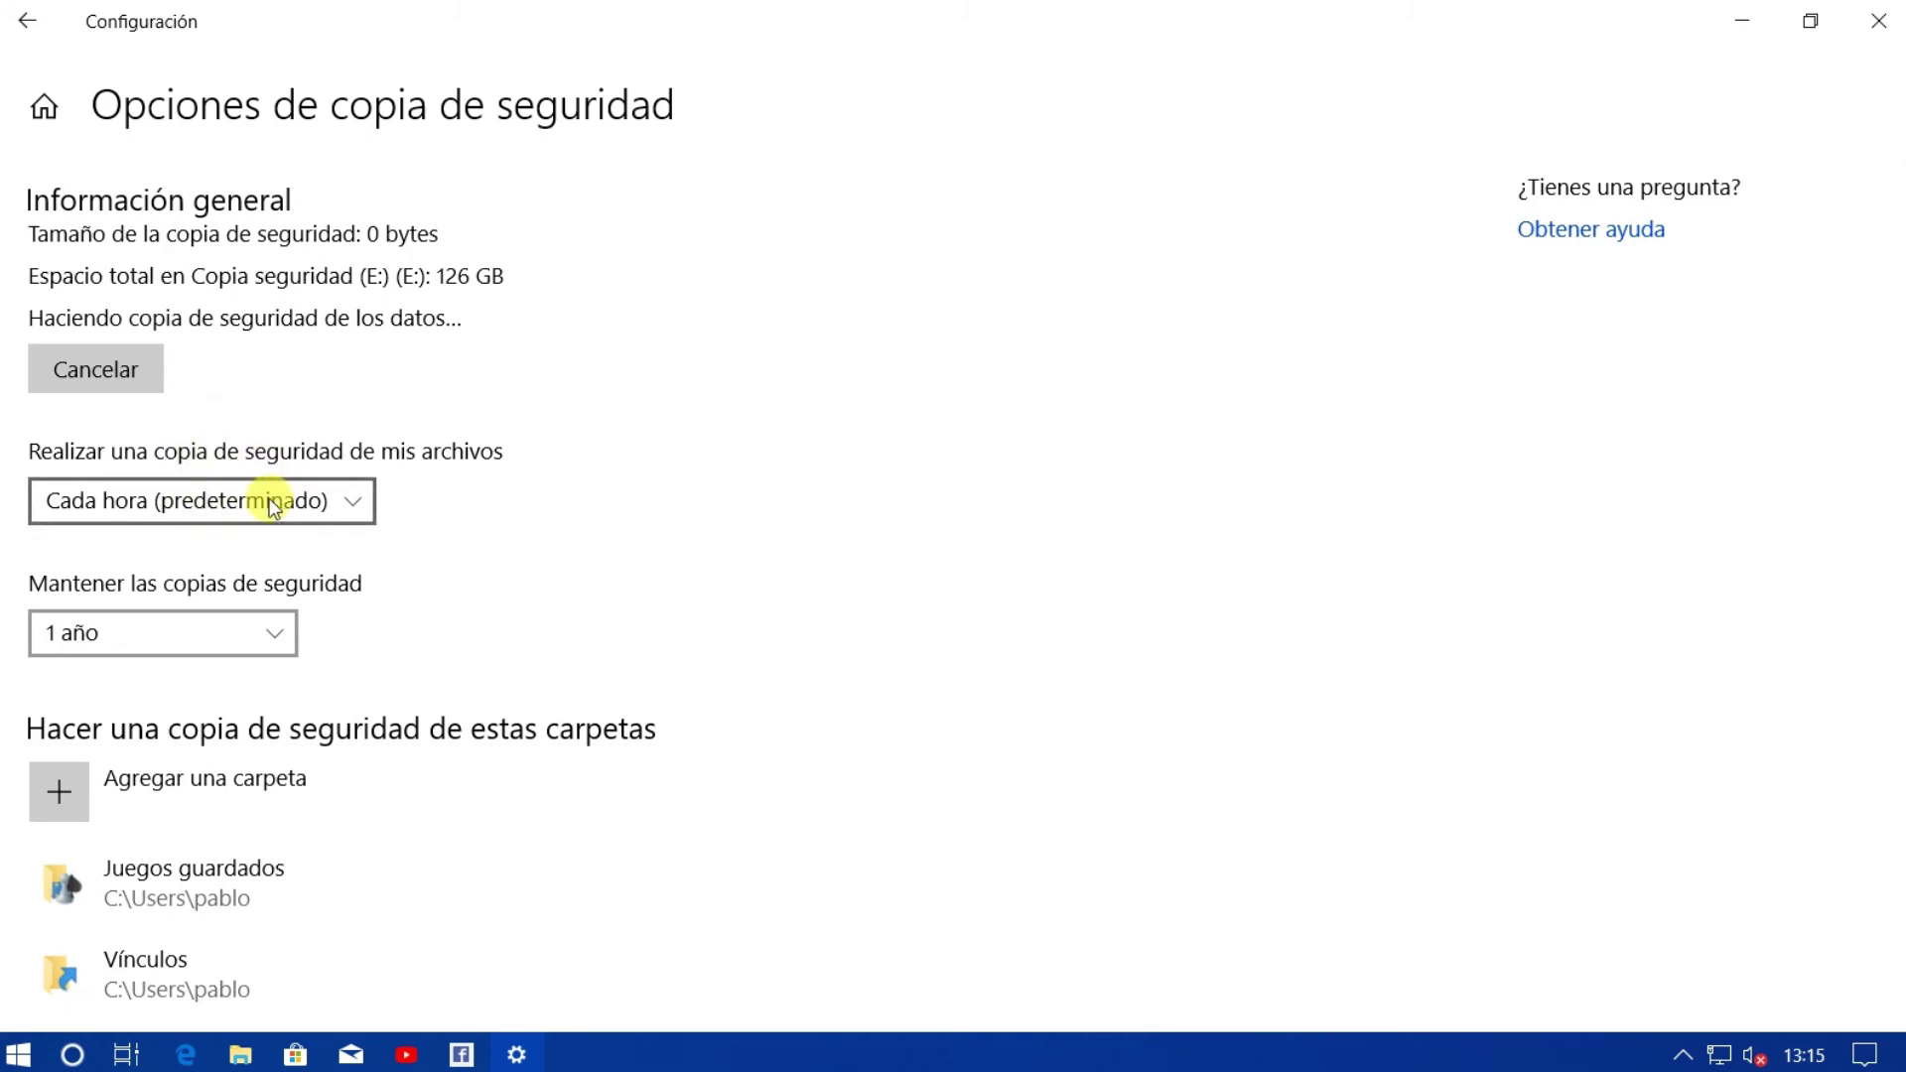
scroll(298, 388, down, 15)
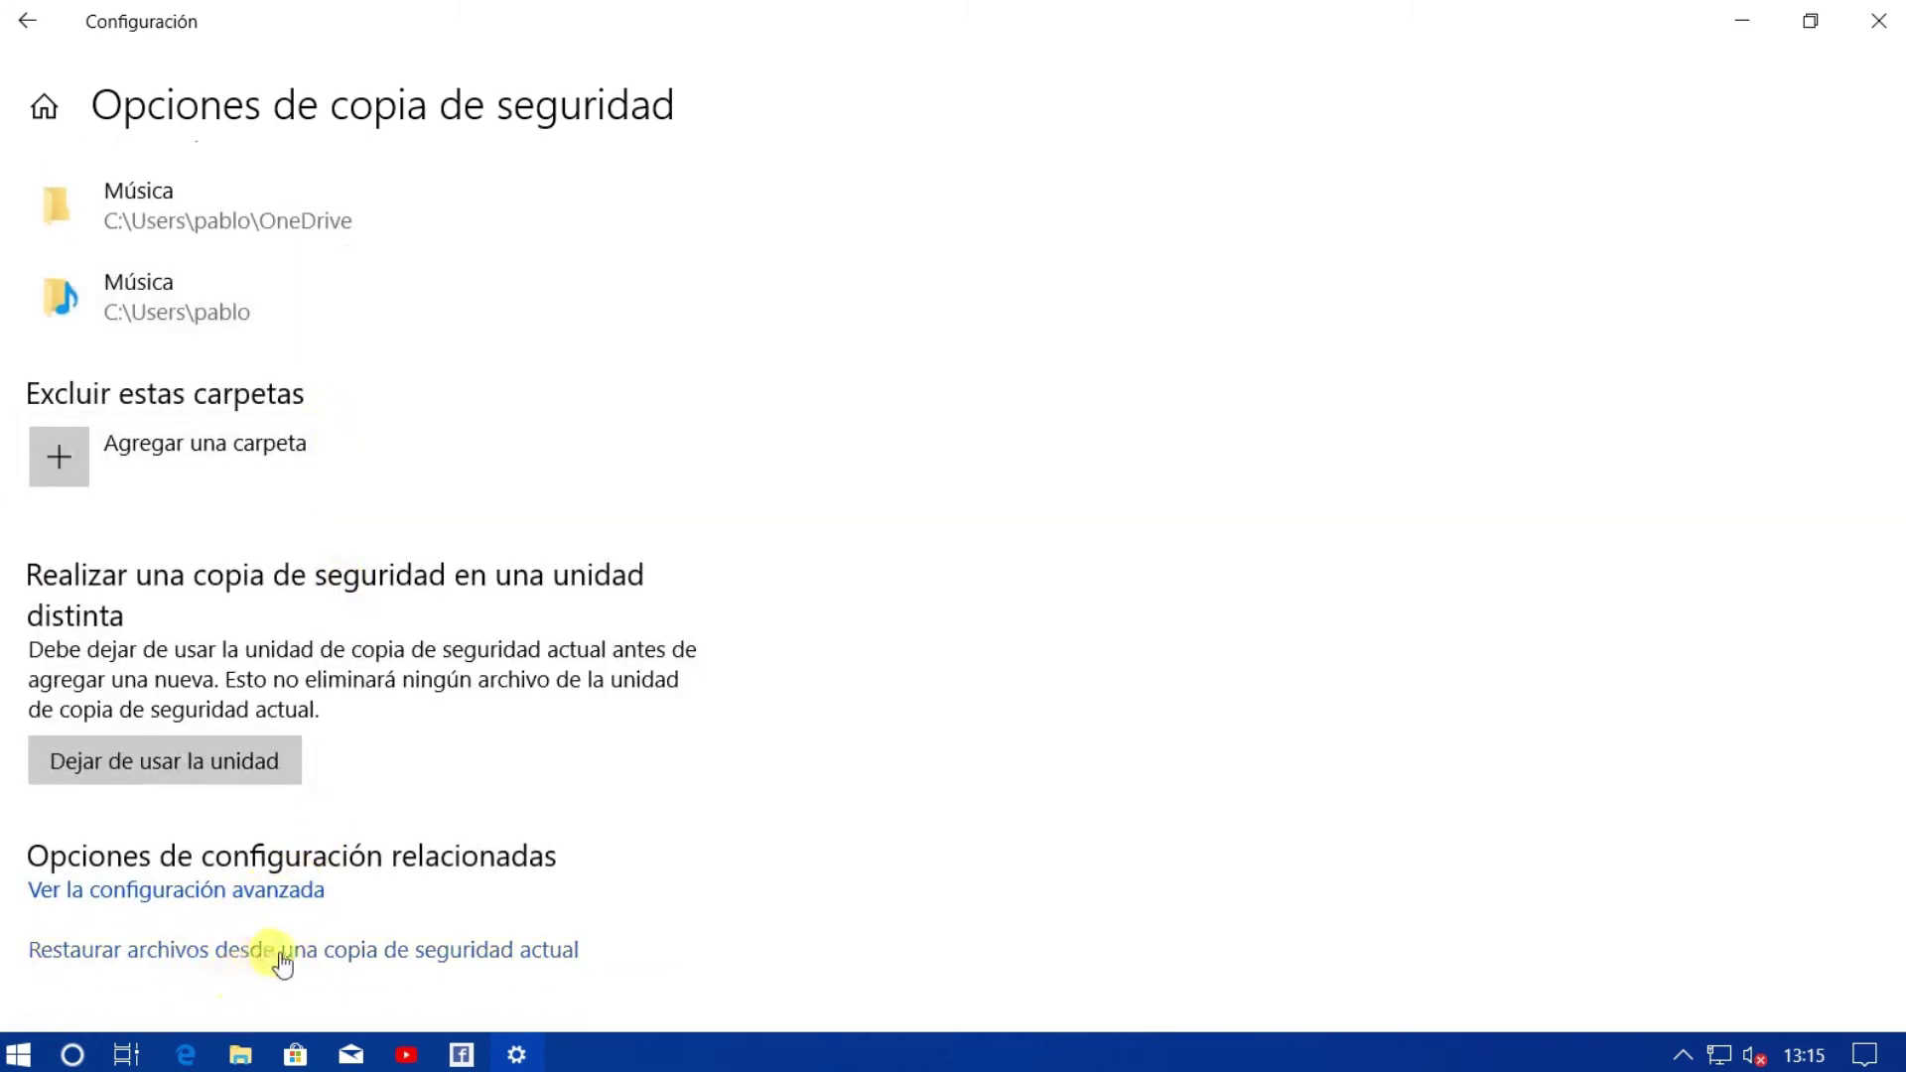
scroll(313, 772, up, 15)
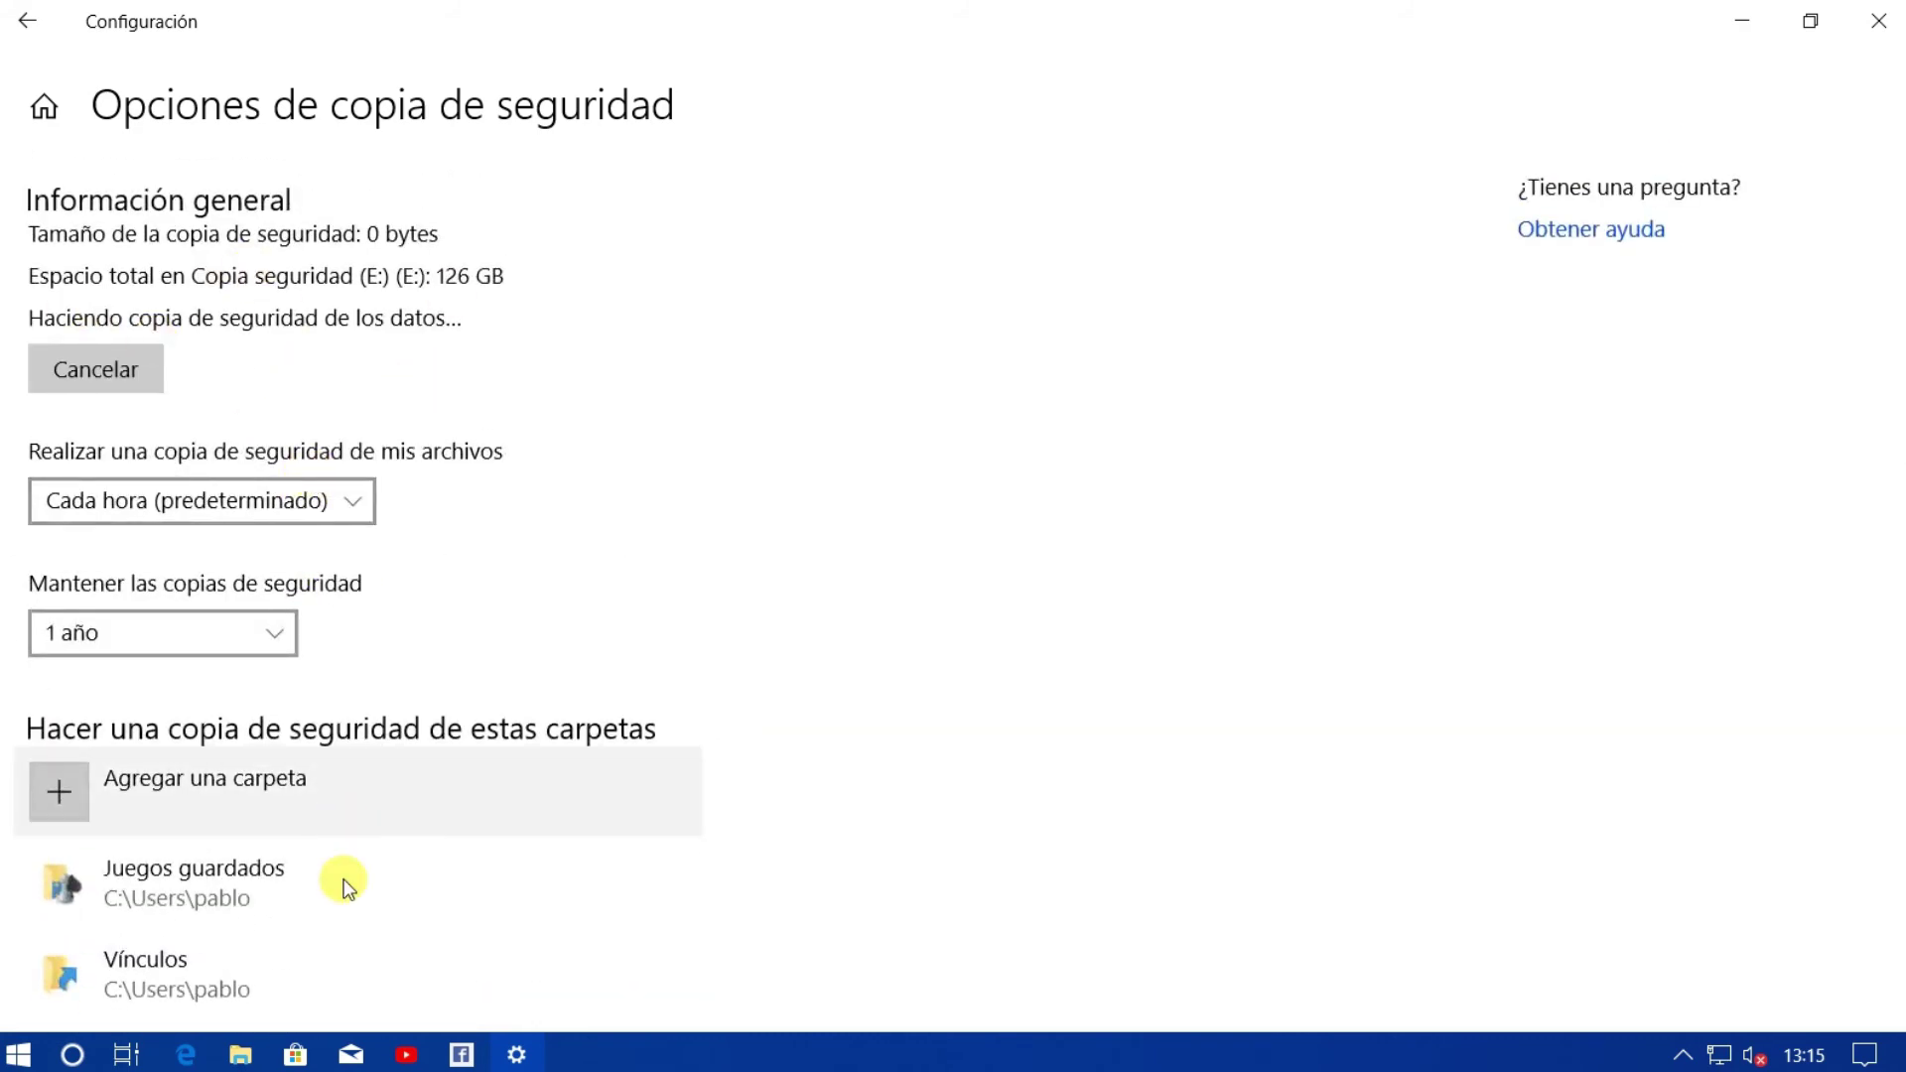
In File Explorer, check the new FileHistory folder and the used space in the properties of Copia seguridad (E:).
click(241, 1054)
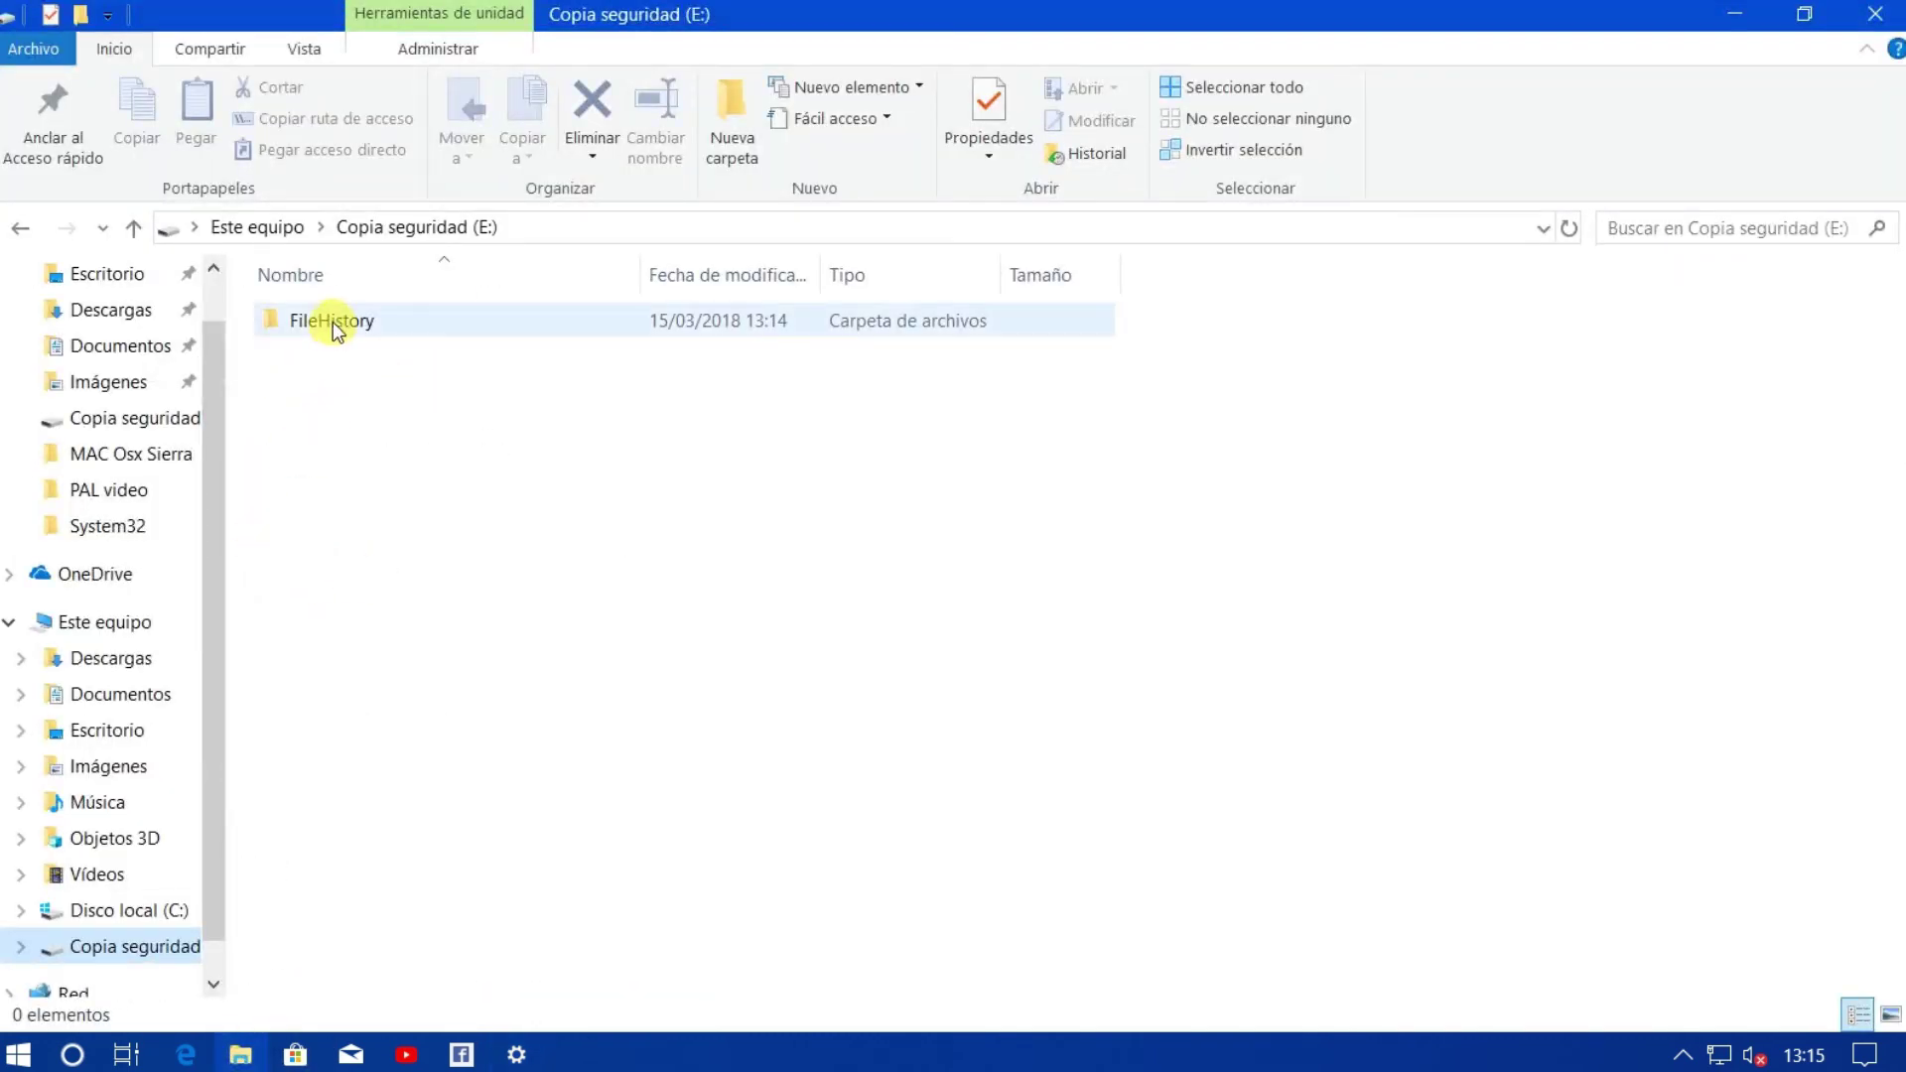
right_click(189, 945)
click(248, 916)
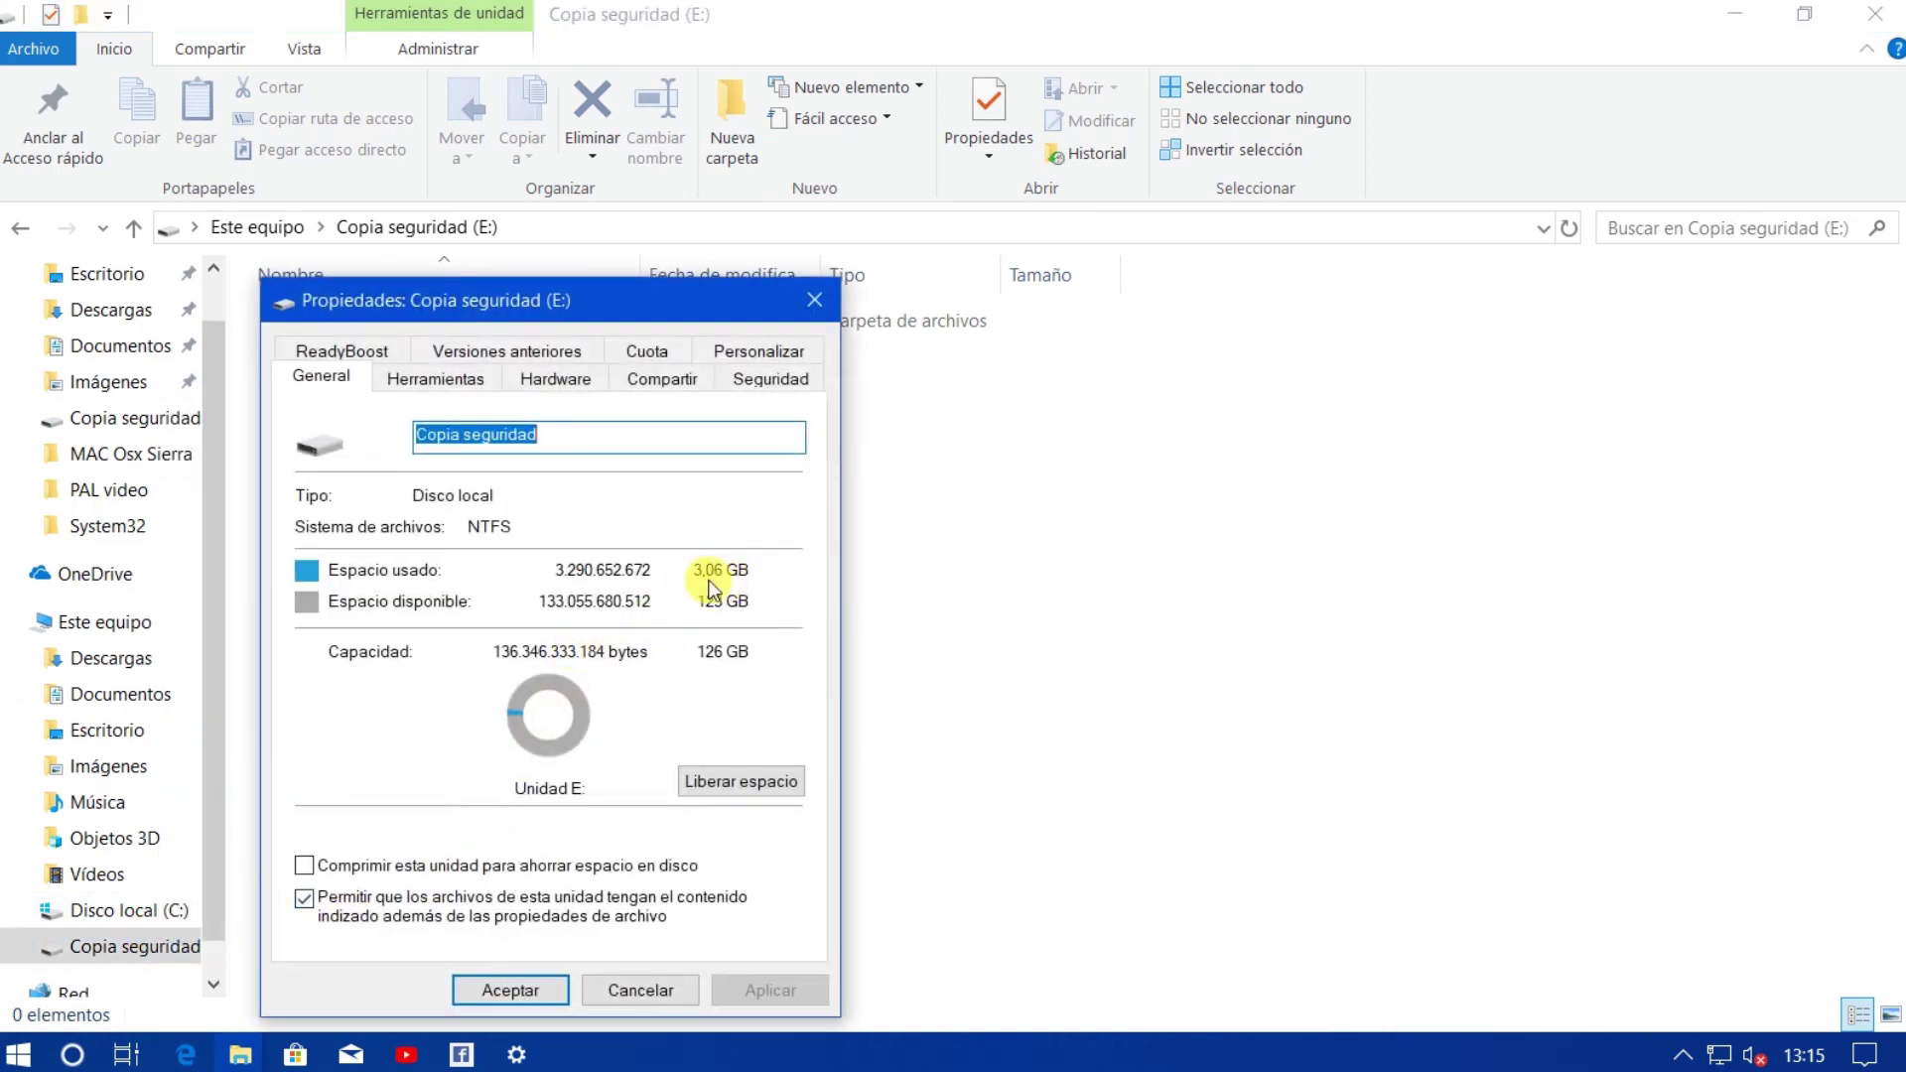
click(646, 990)
Close File Explorer, return to the Copia de seguridad page, and close Settings.
click(1875, 14)
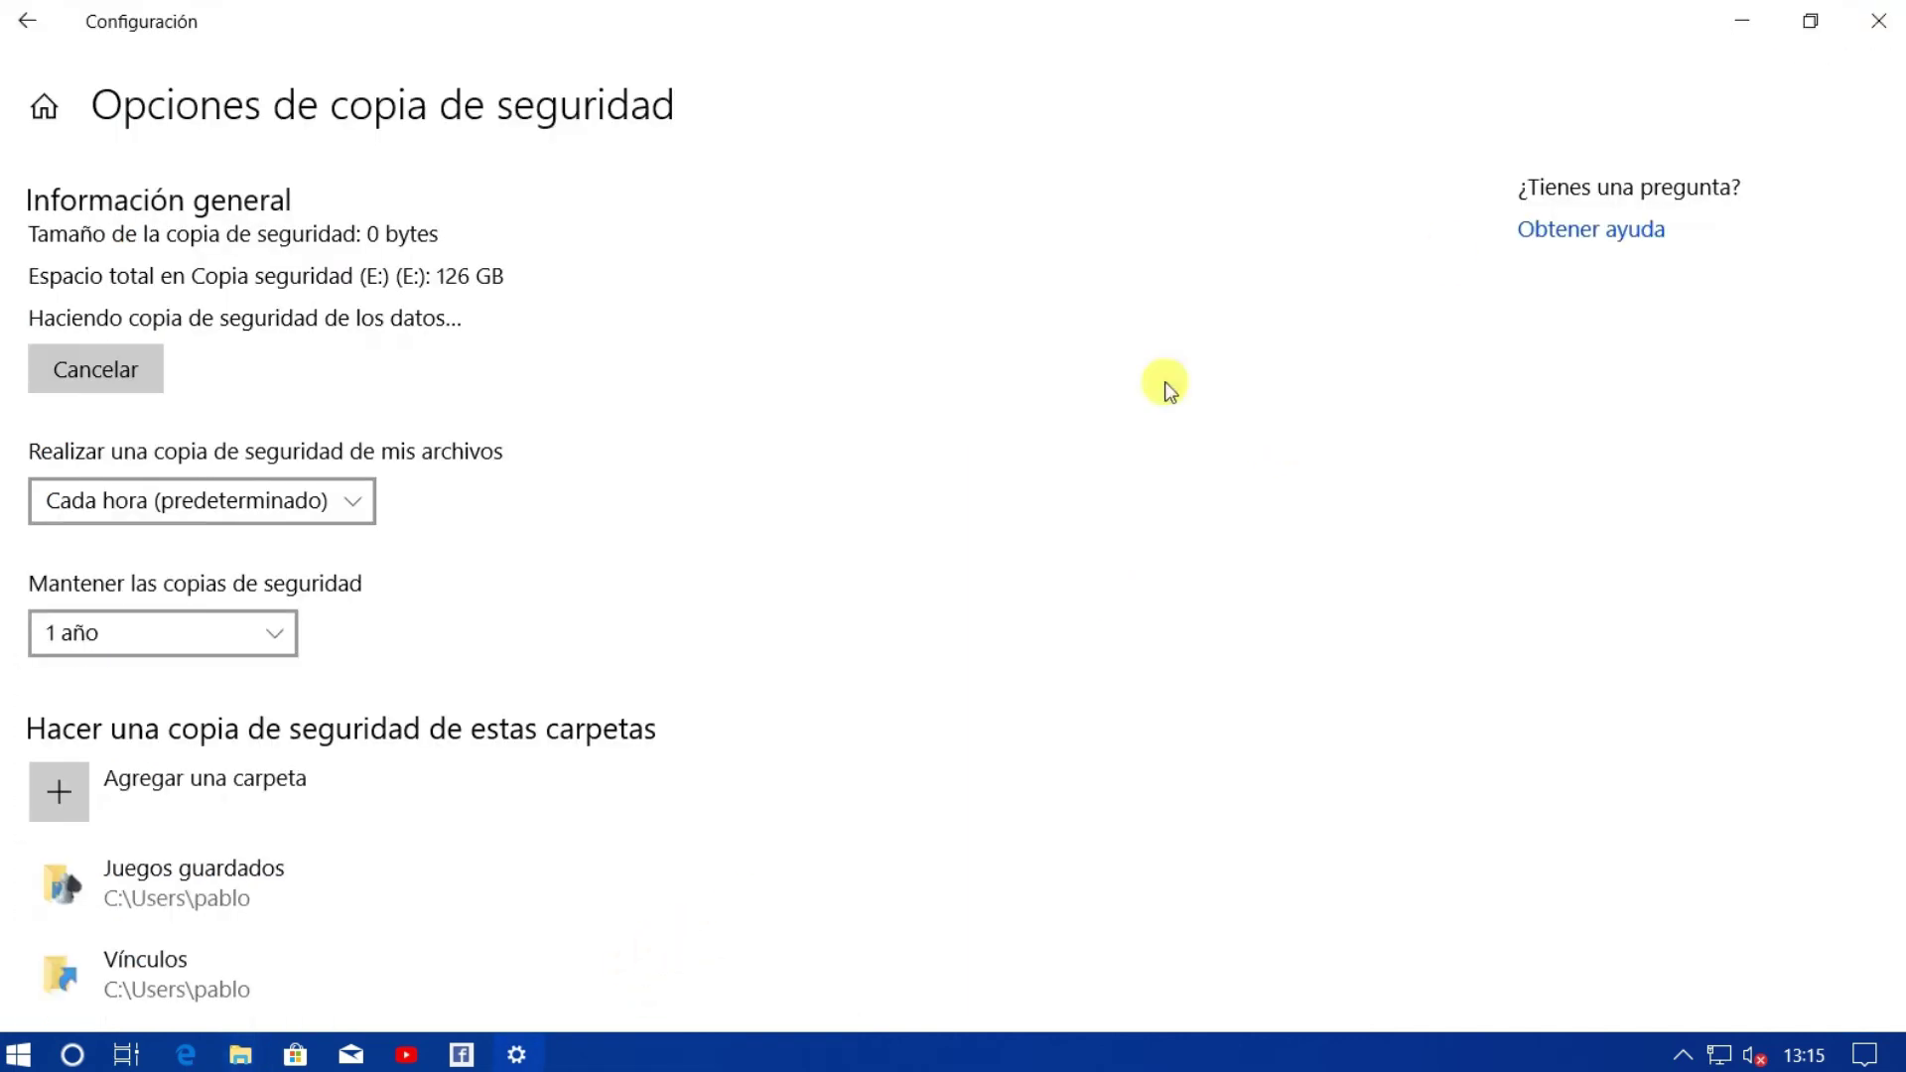
click(28, 24)
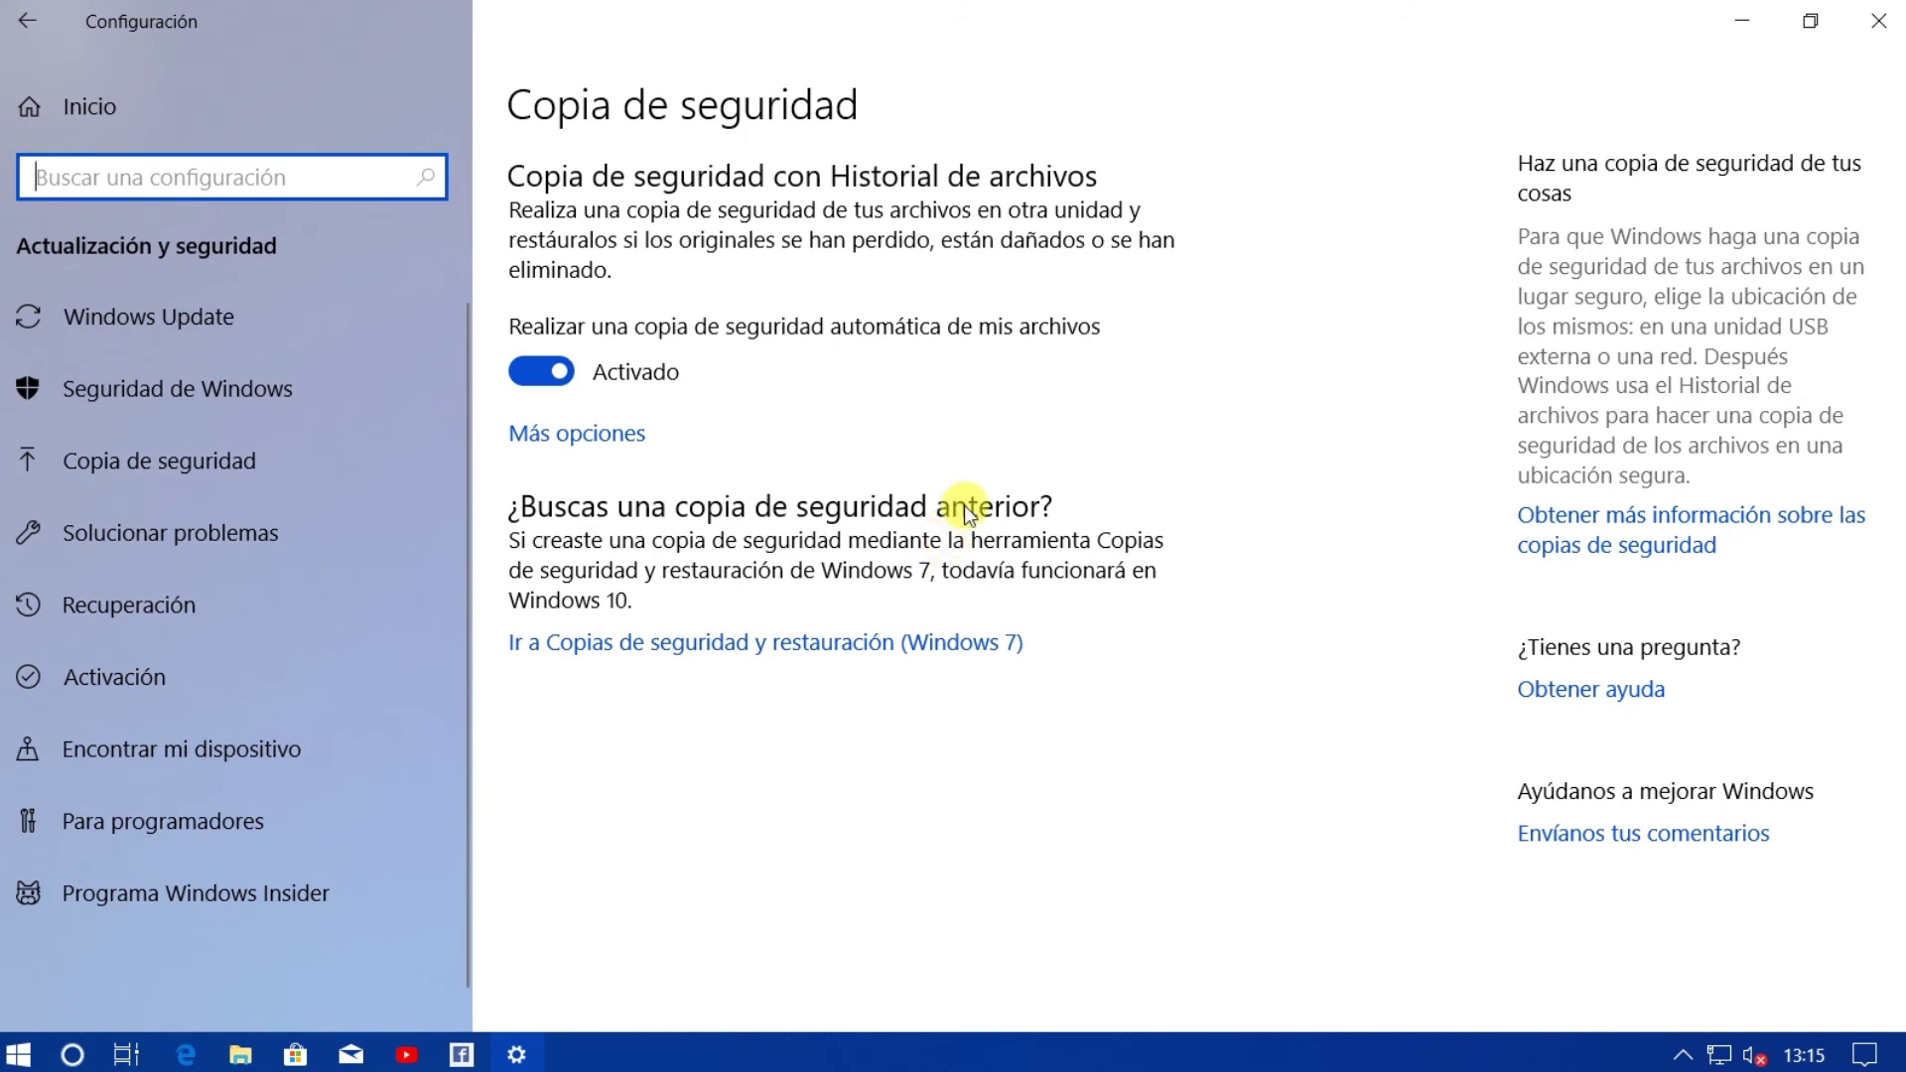
click(1878, 21)
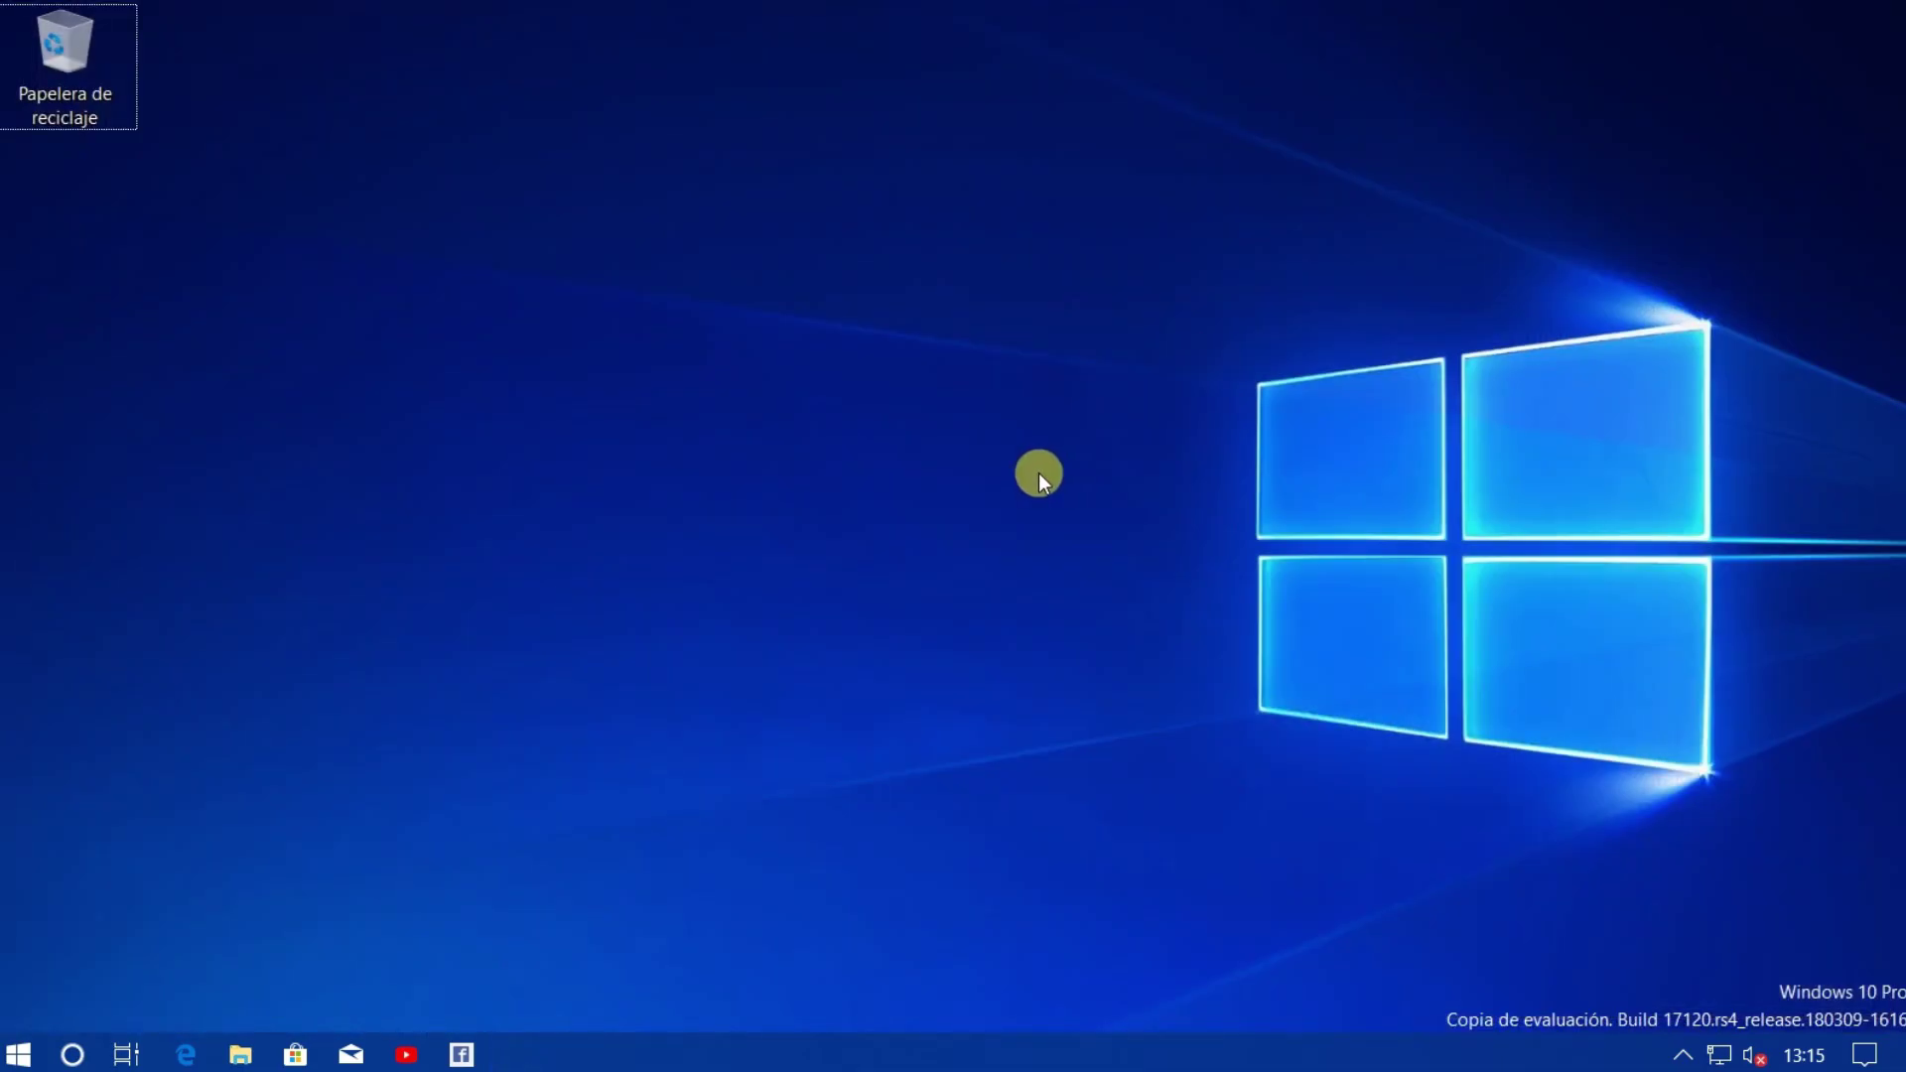